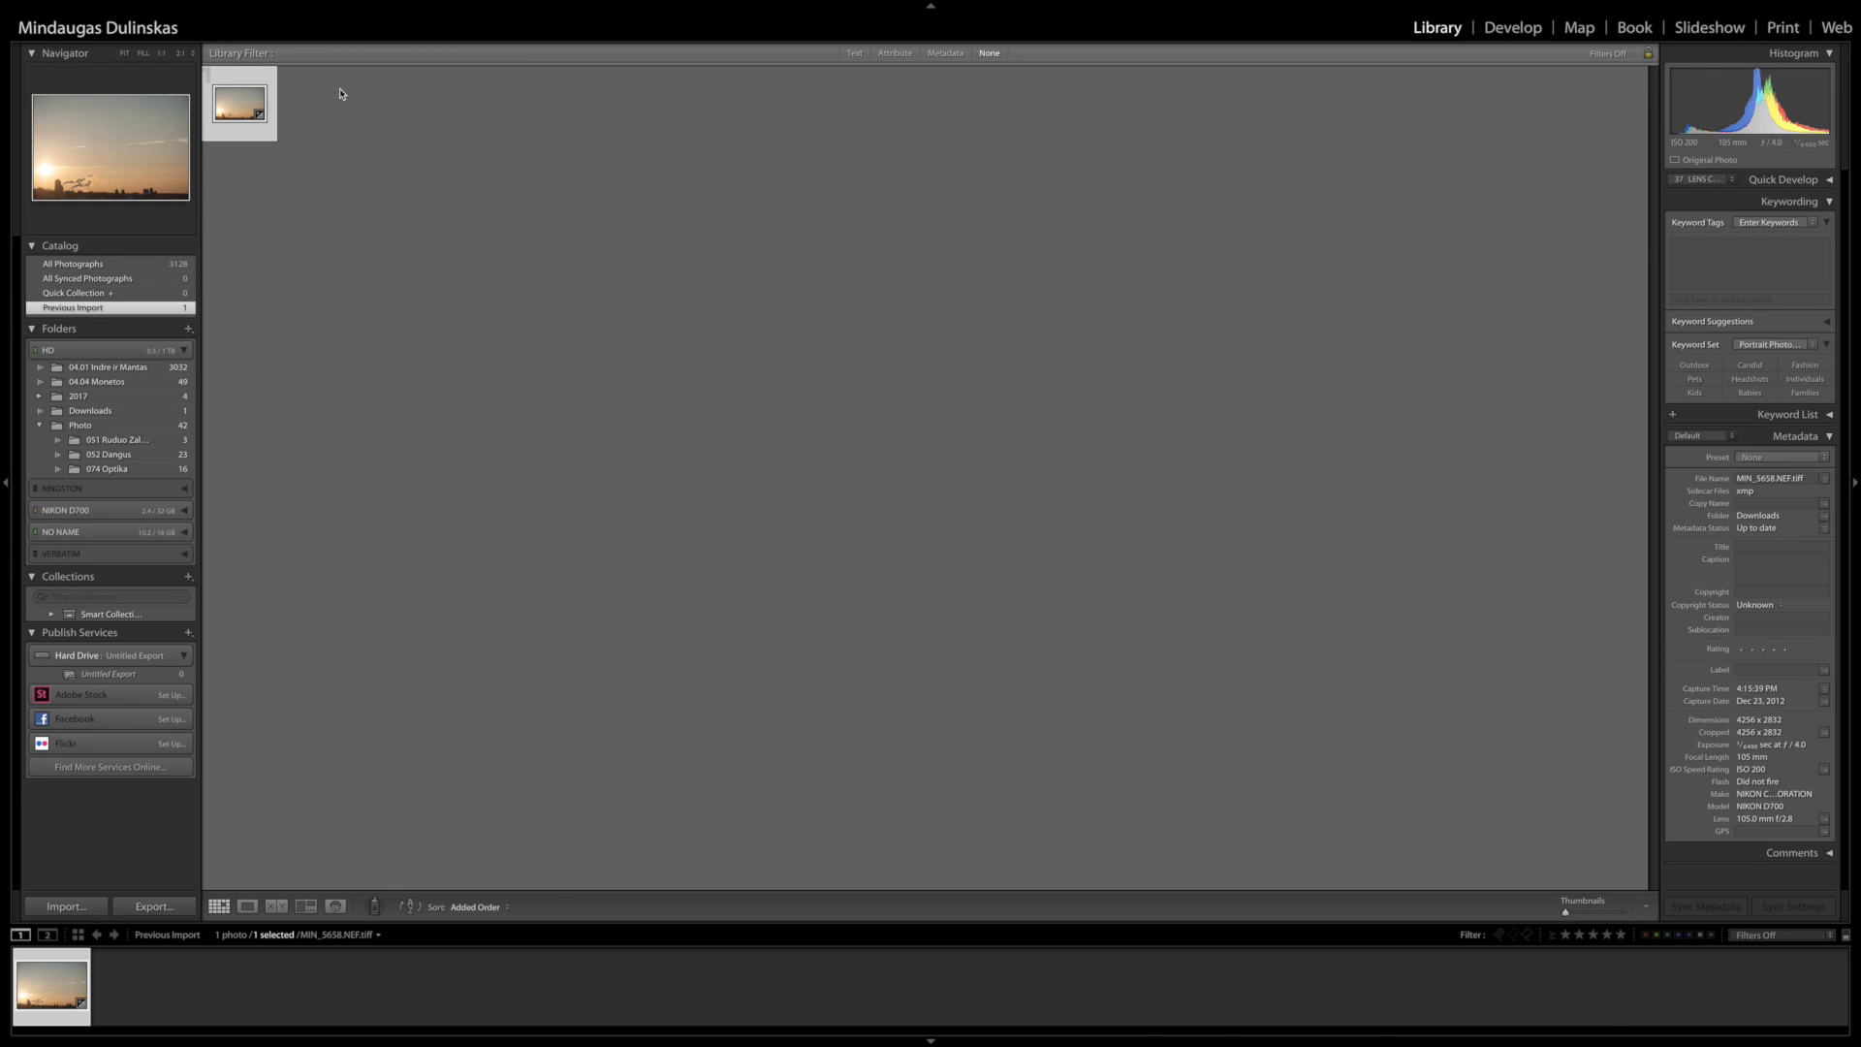
- Open the sunset photo in Loupe view and take it into the Develop module
double_click(248, 103)
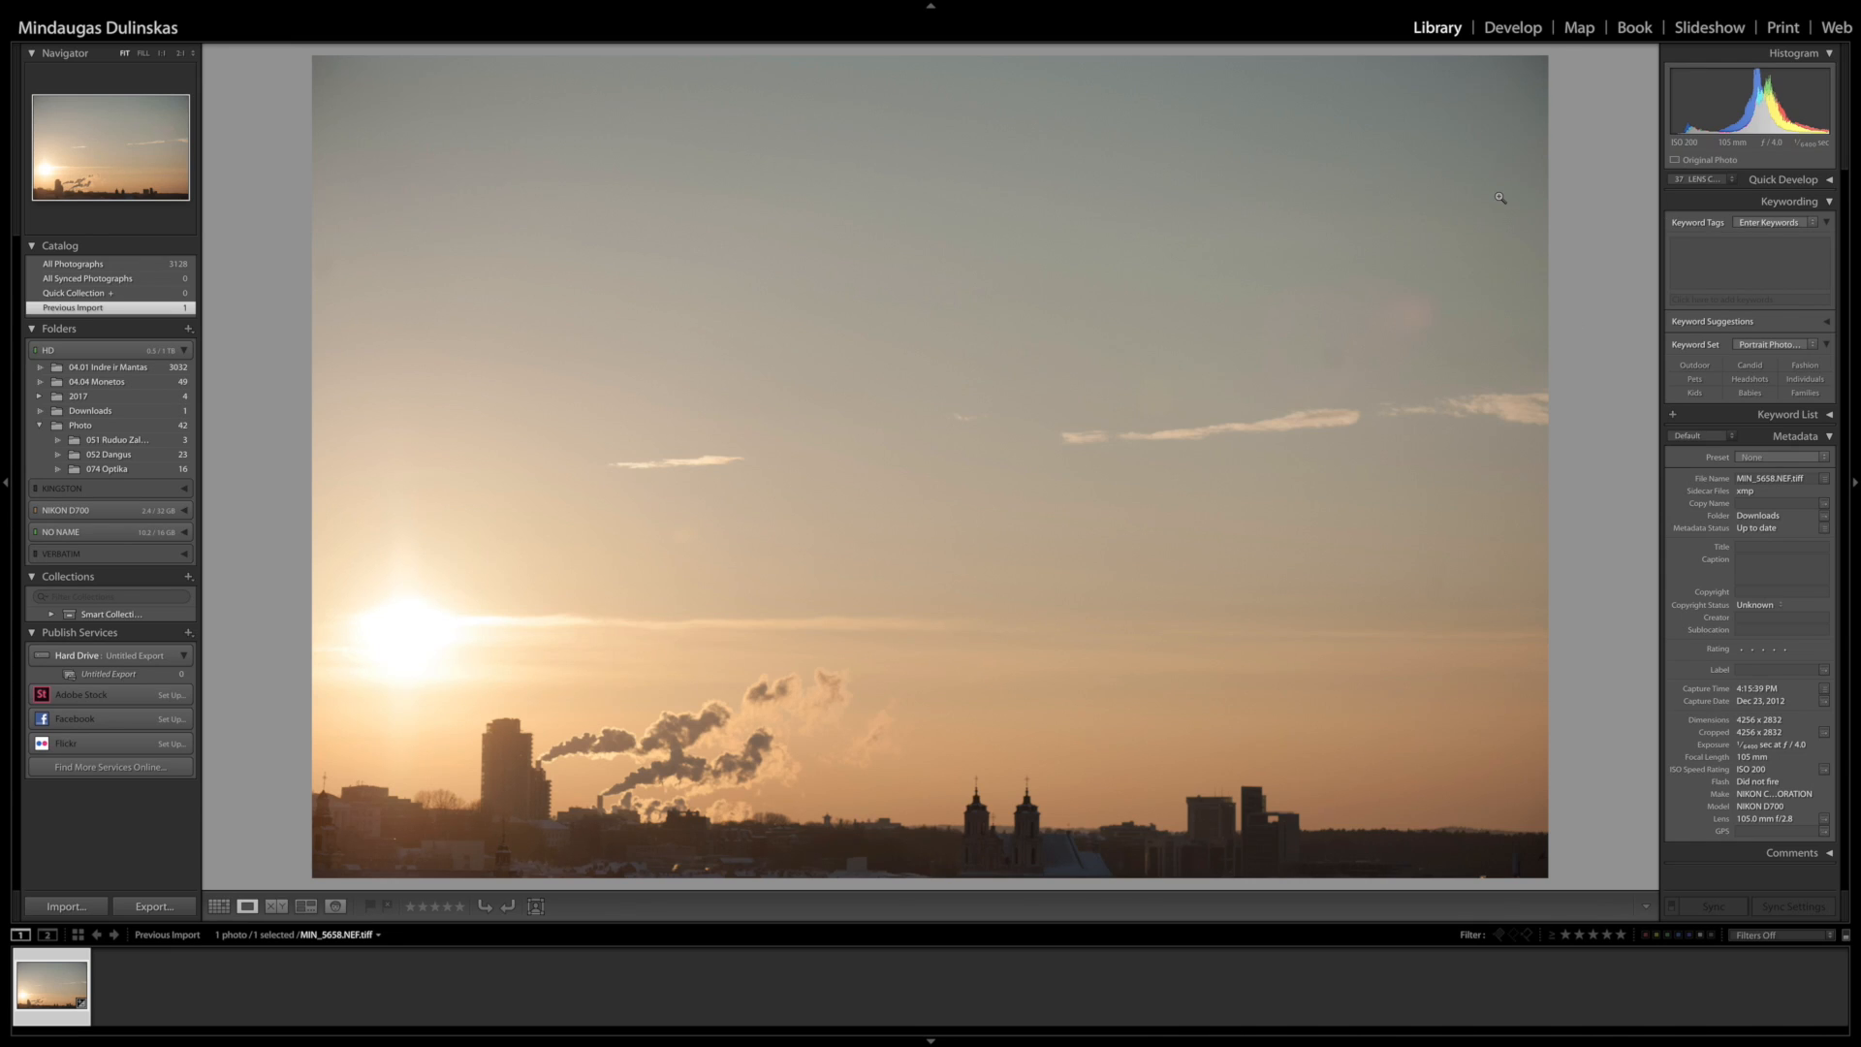
key(i)
click(1498, 29)
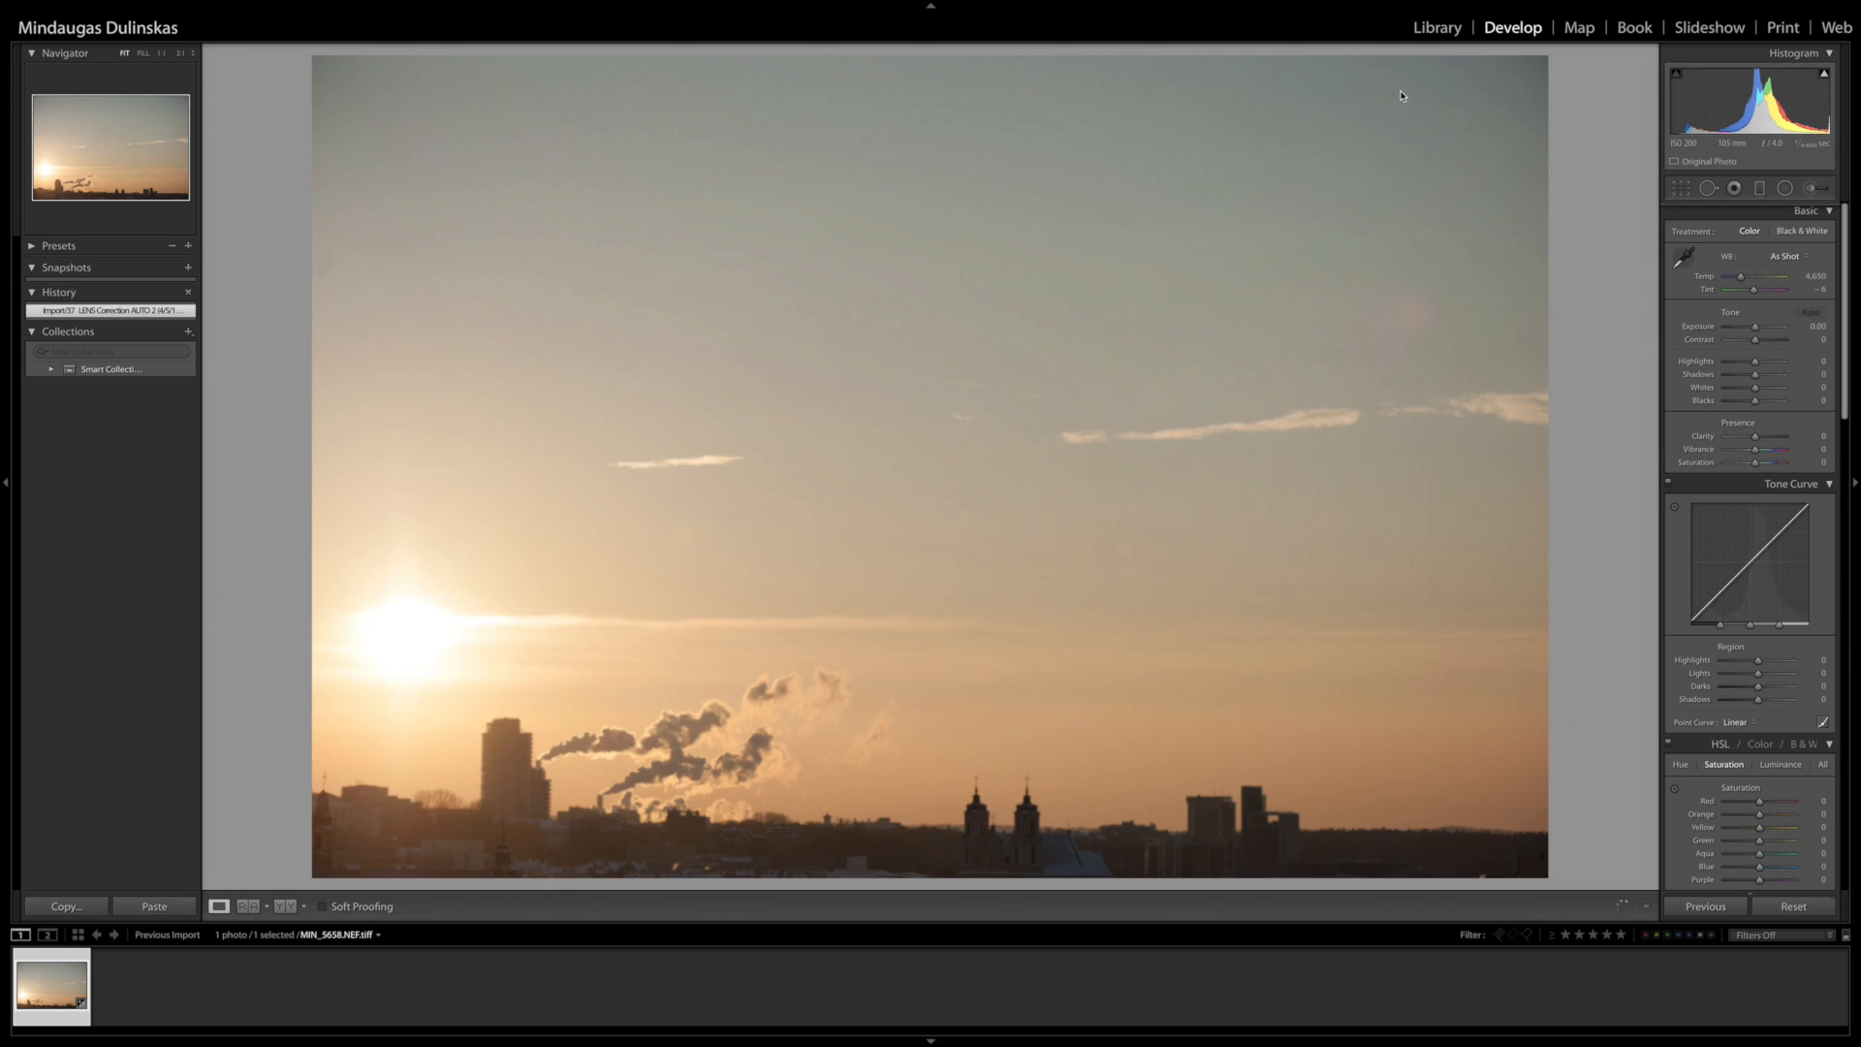
- Display the photo's info overlay in the Library and return to the Develop module
click(1433, 29)
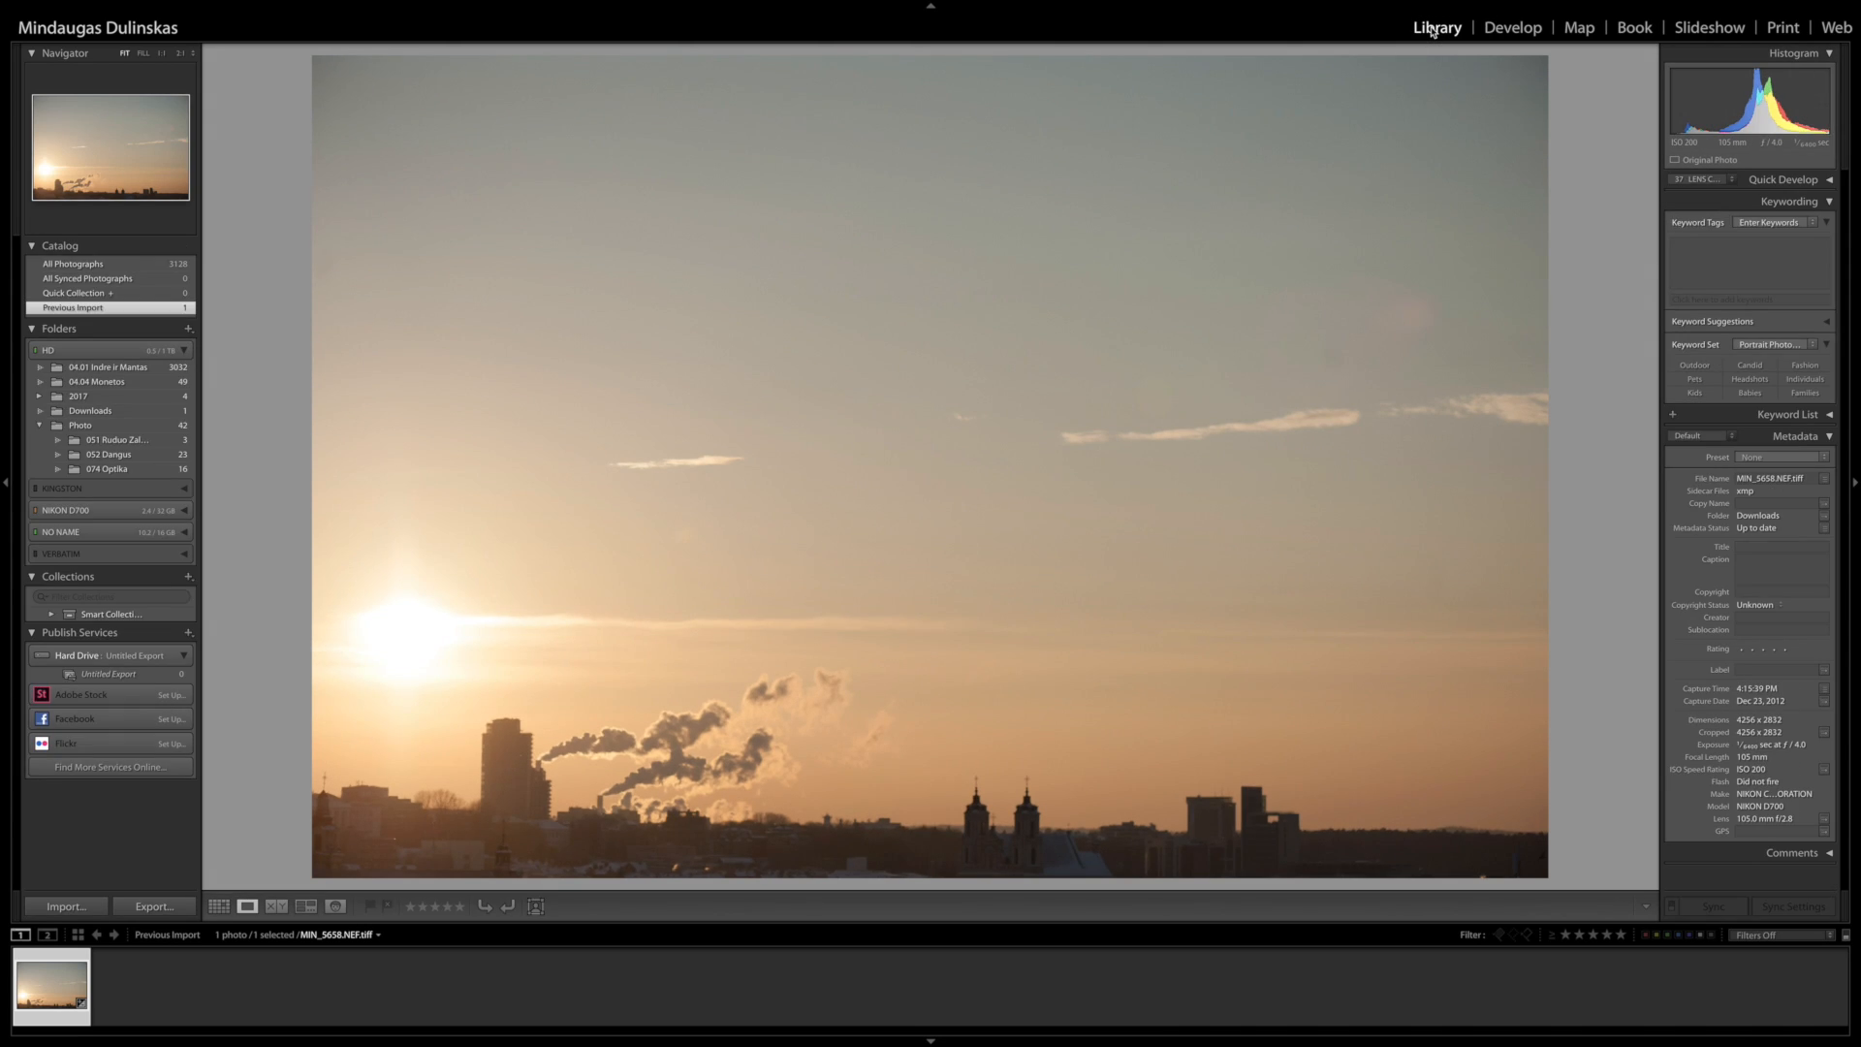
key(i)
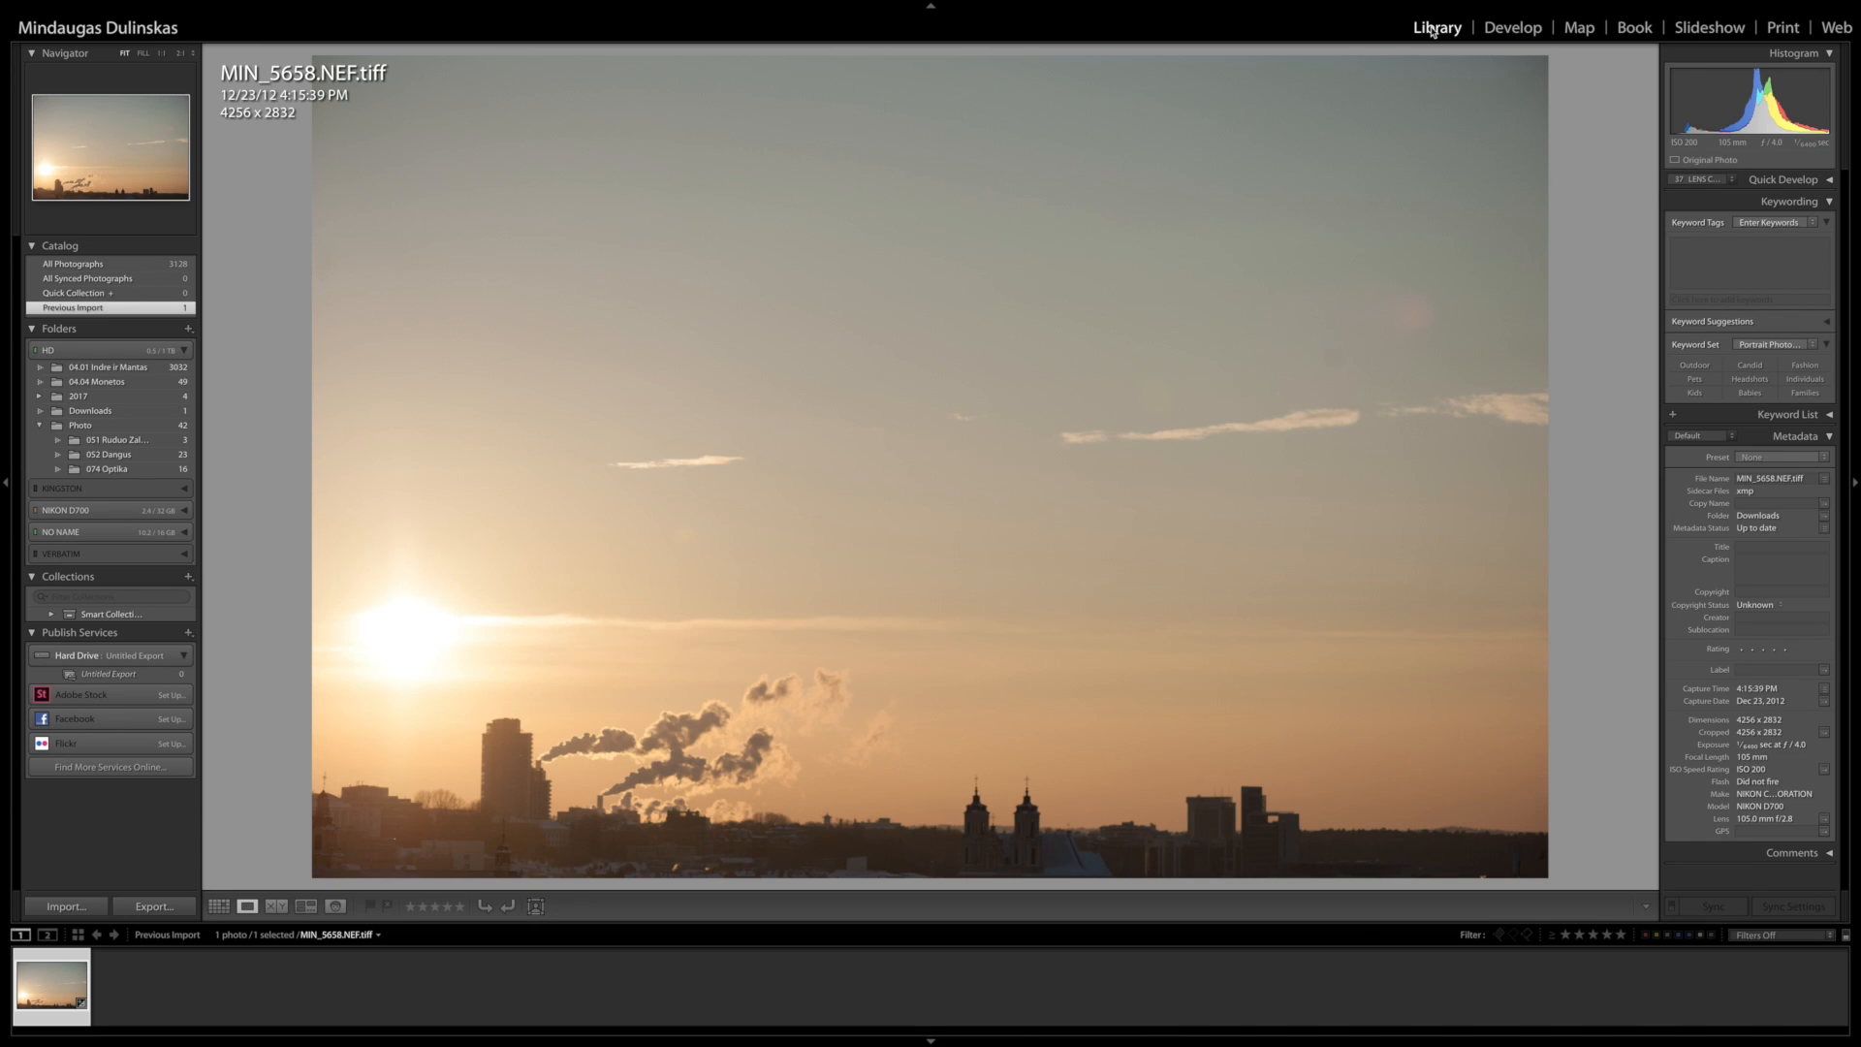
click(1512, 29)
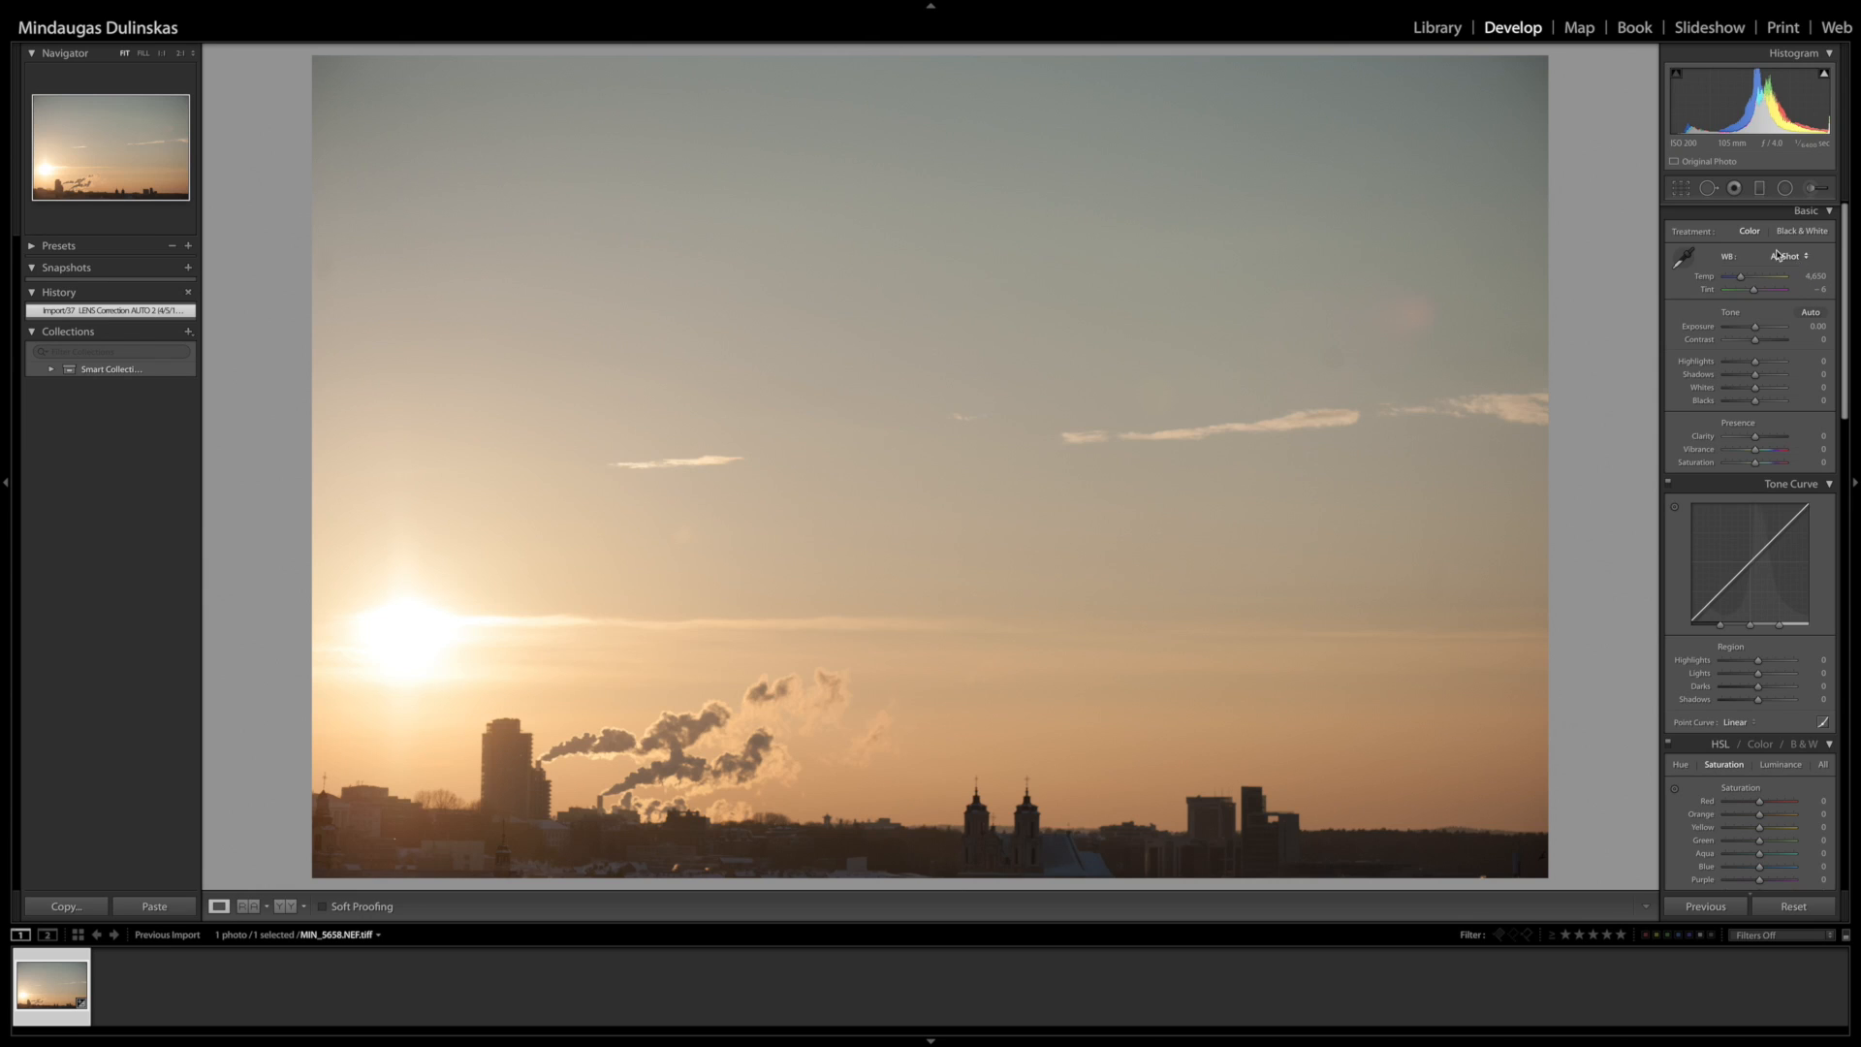
- Try a much warmer, more magenta white balance, and reset Temp and Tint to their defaults
scroll(1761, 278, down, 1)
drag(1761, 277, 1771, 288)
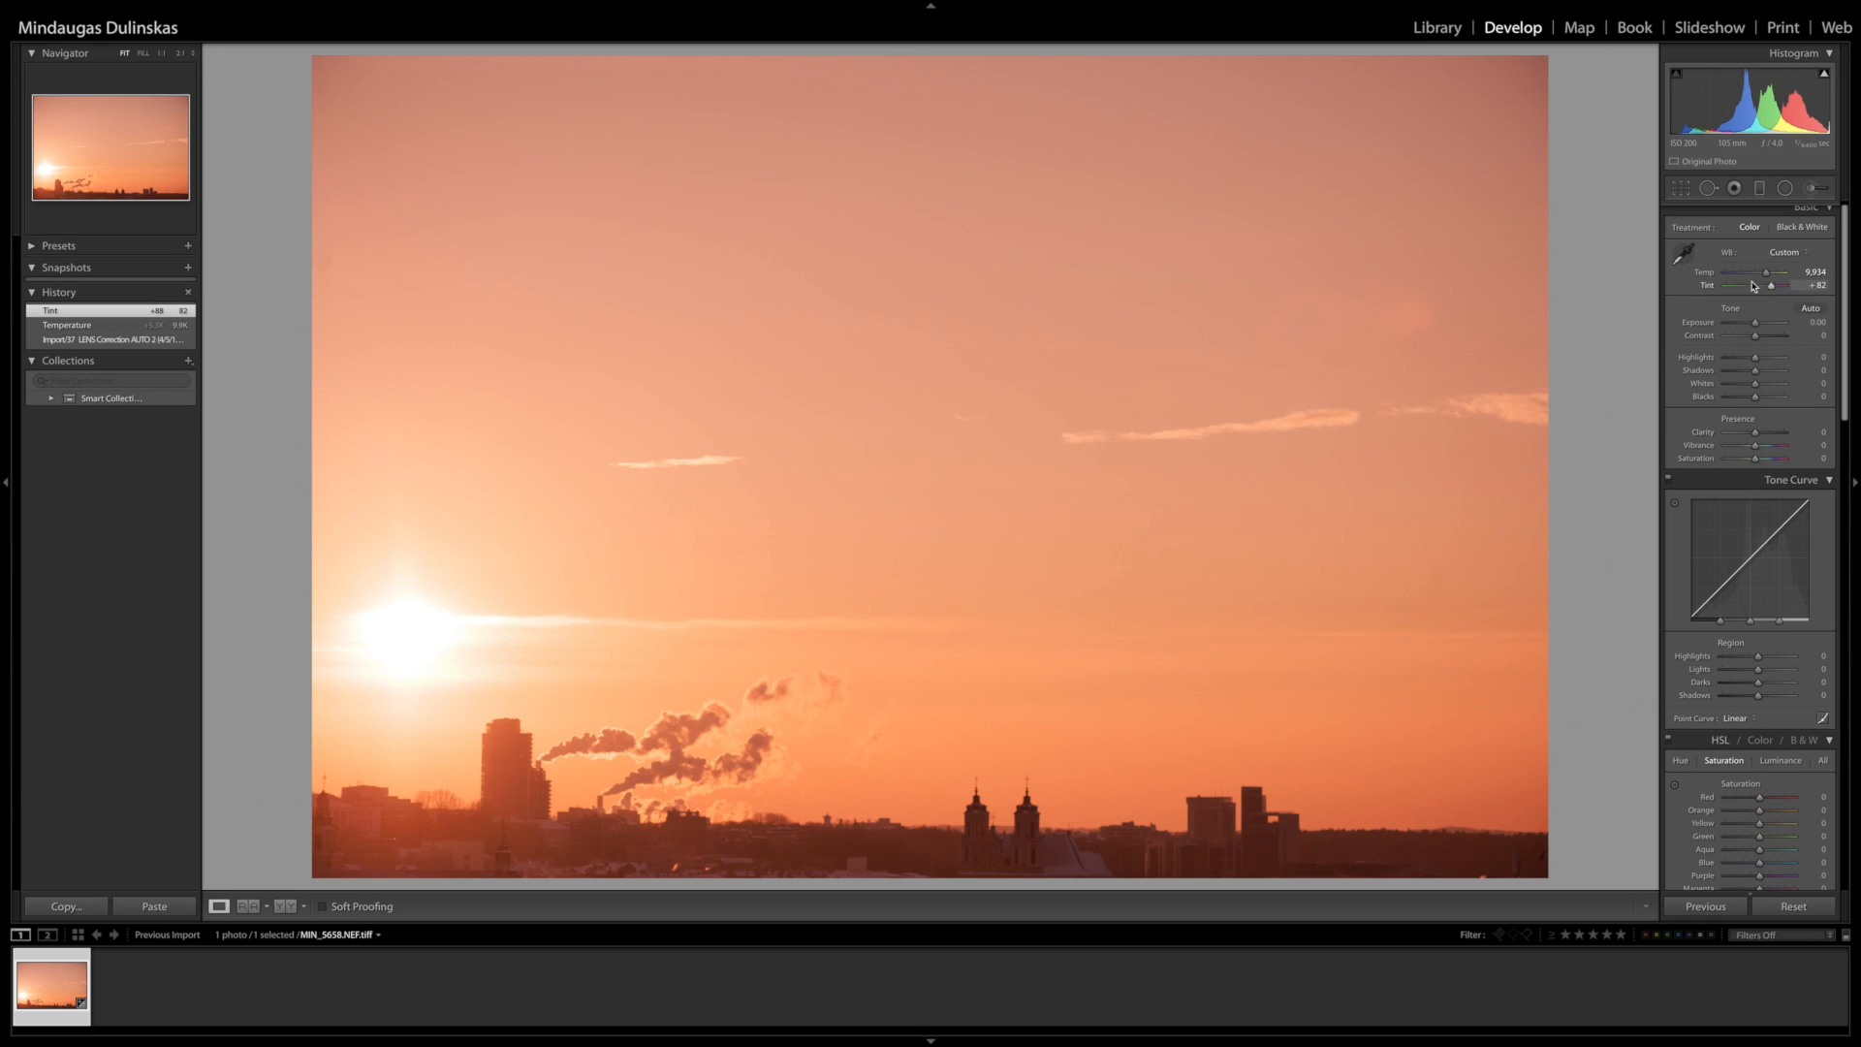
double_click(1707, 276)
double_click(1711, 288)
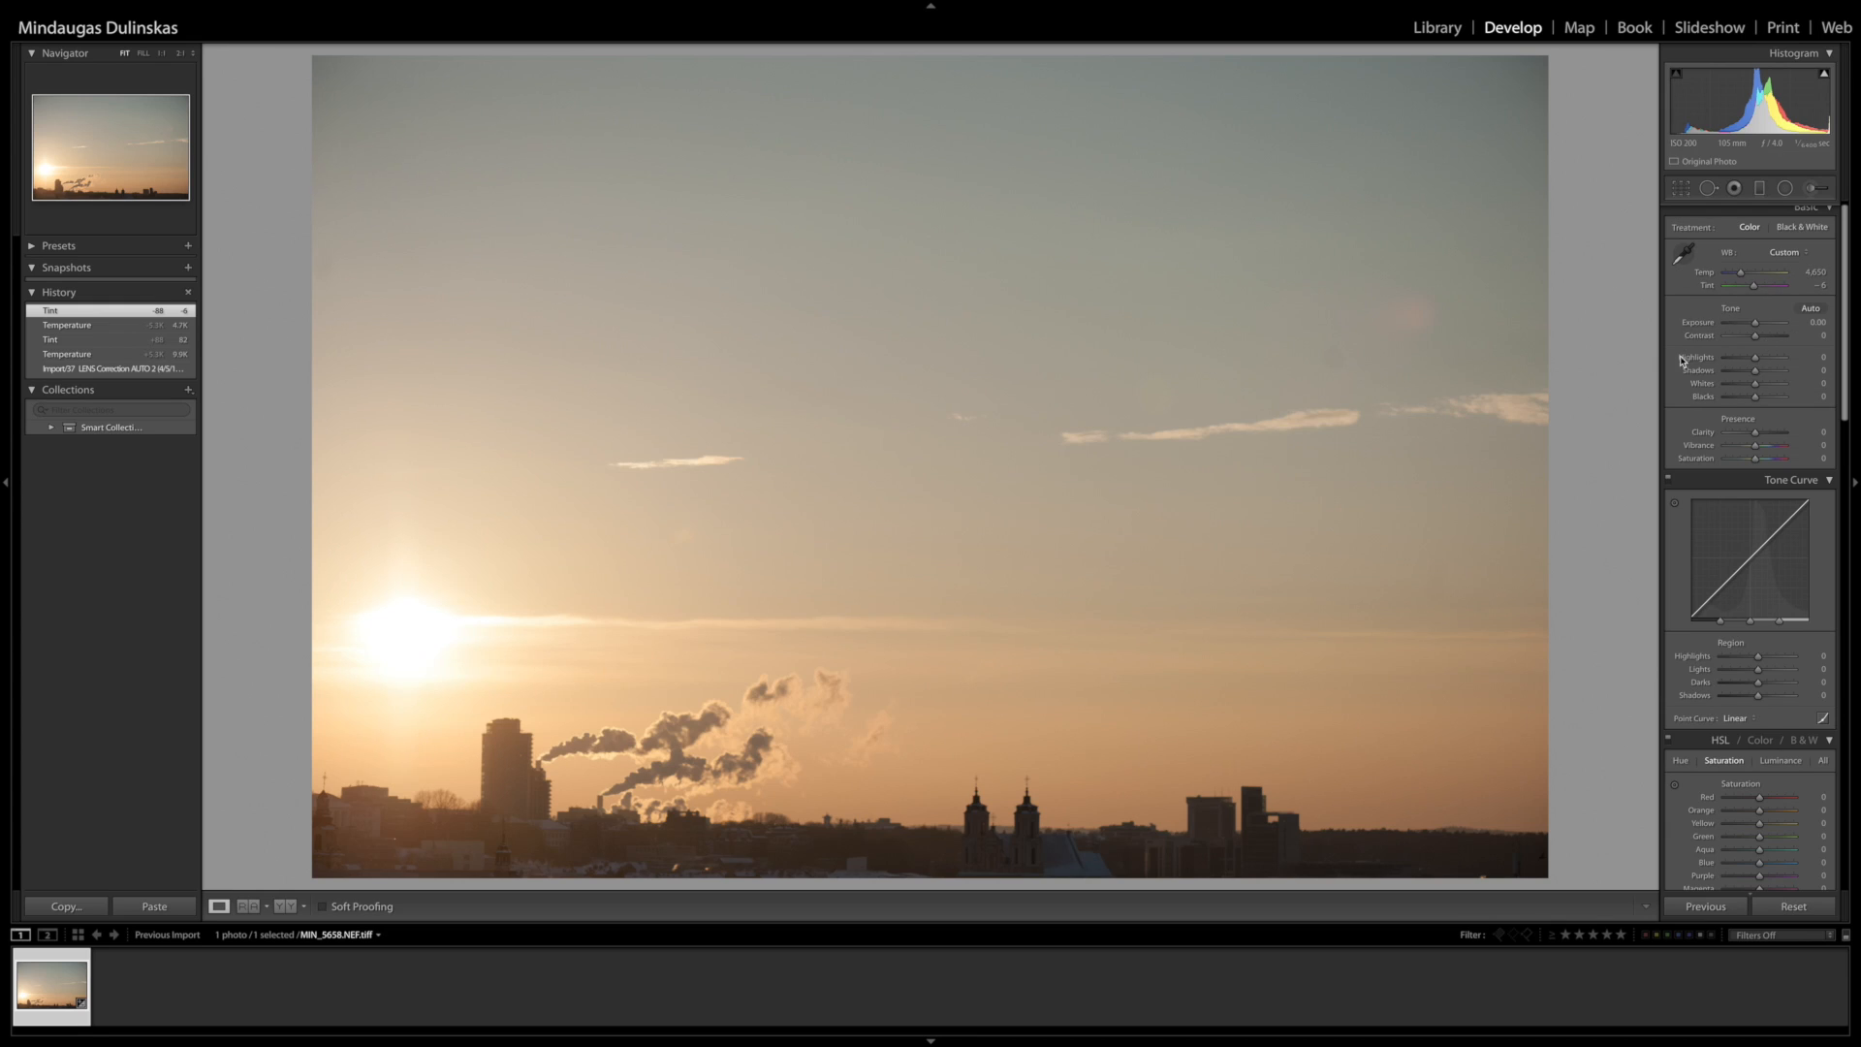
- Test Highlights at -100 and +100, and raise Whites to +43
scroll(1820, 238, up, 1)
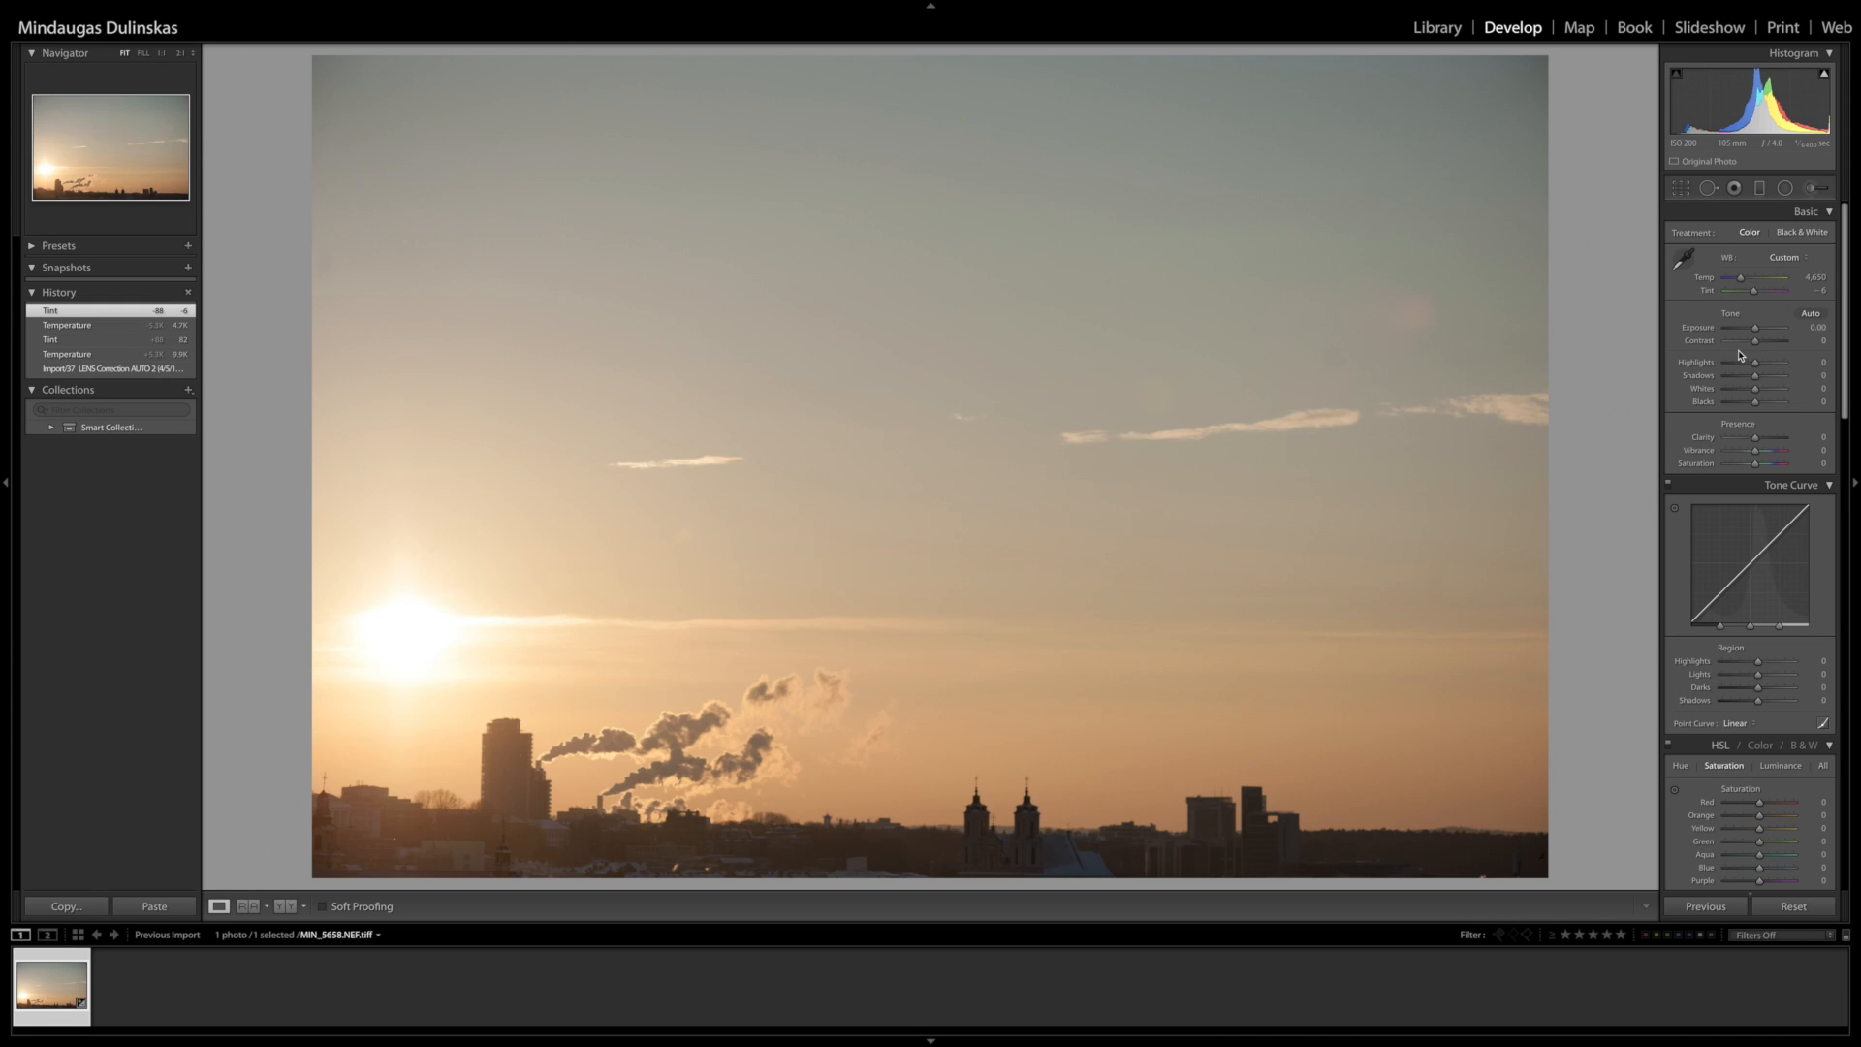
drag(1751, 364, 1725, 368)
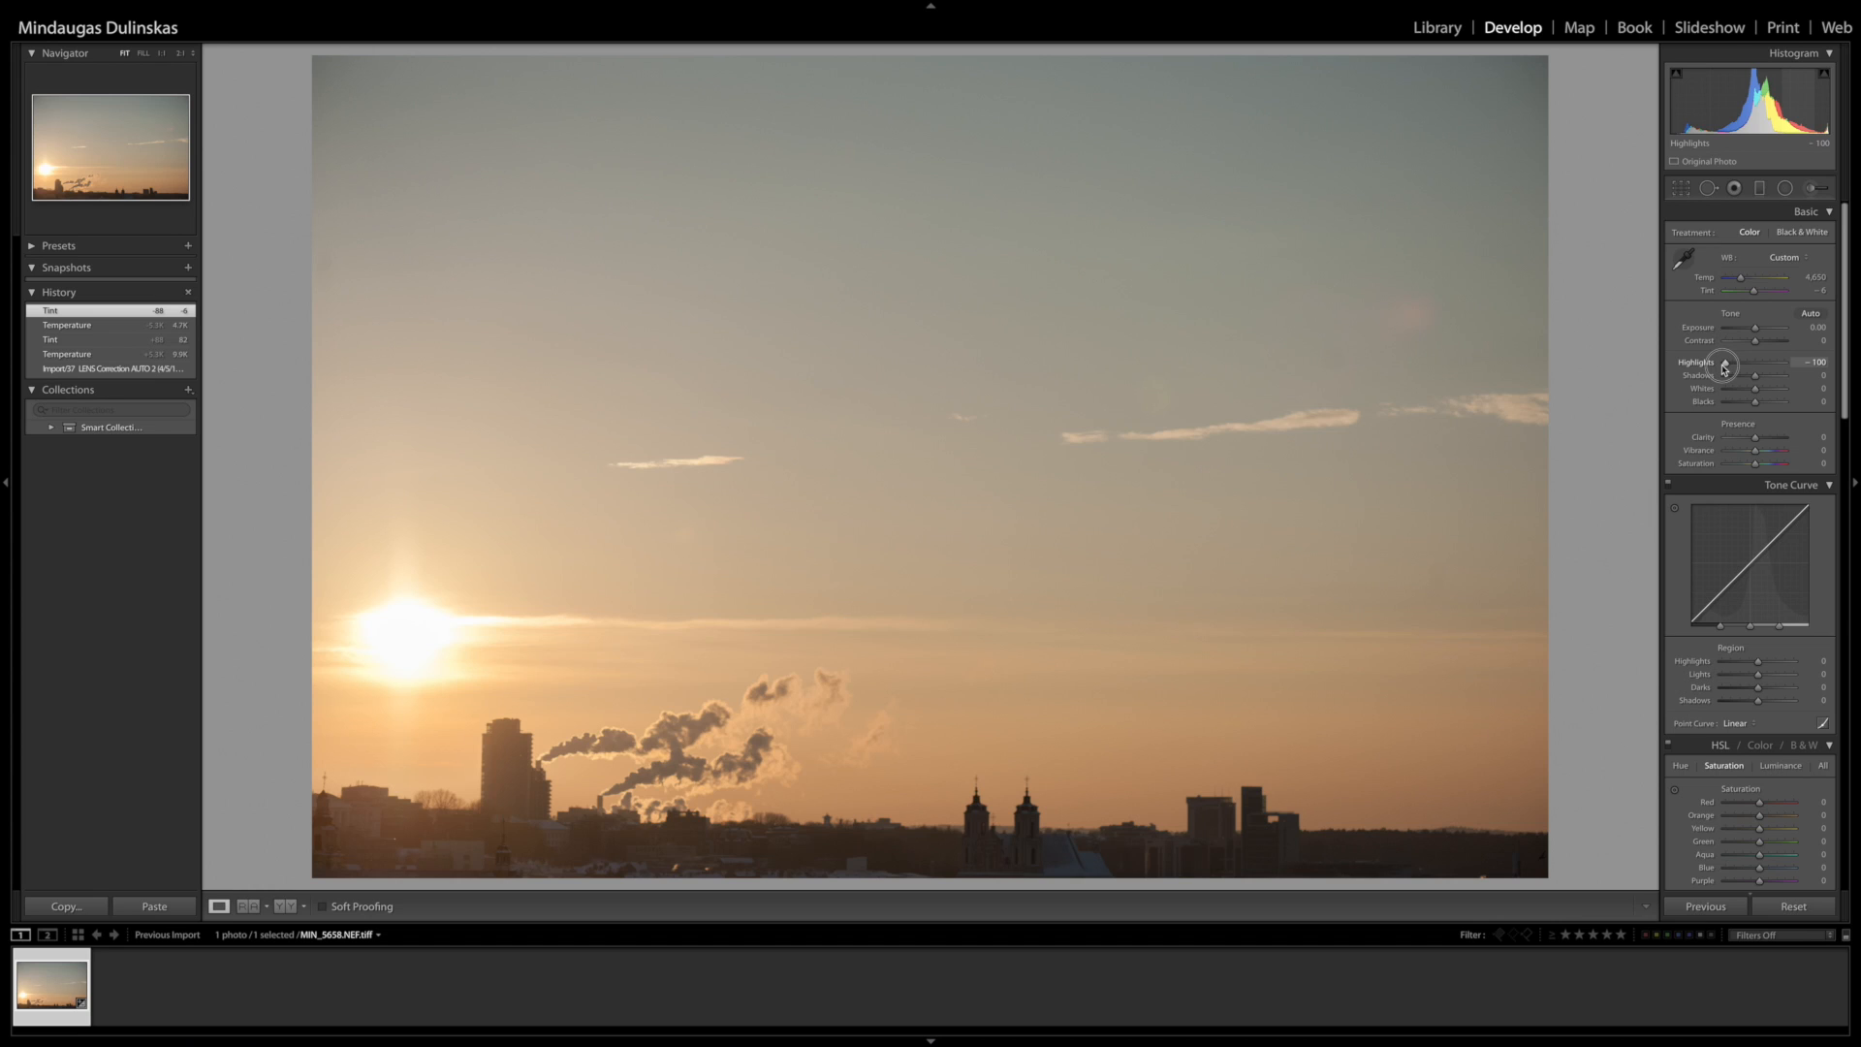
drag(1725, 368, 1805, 371)
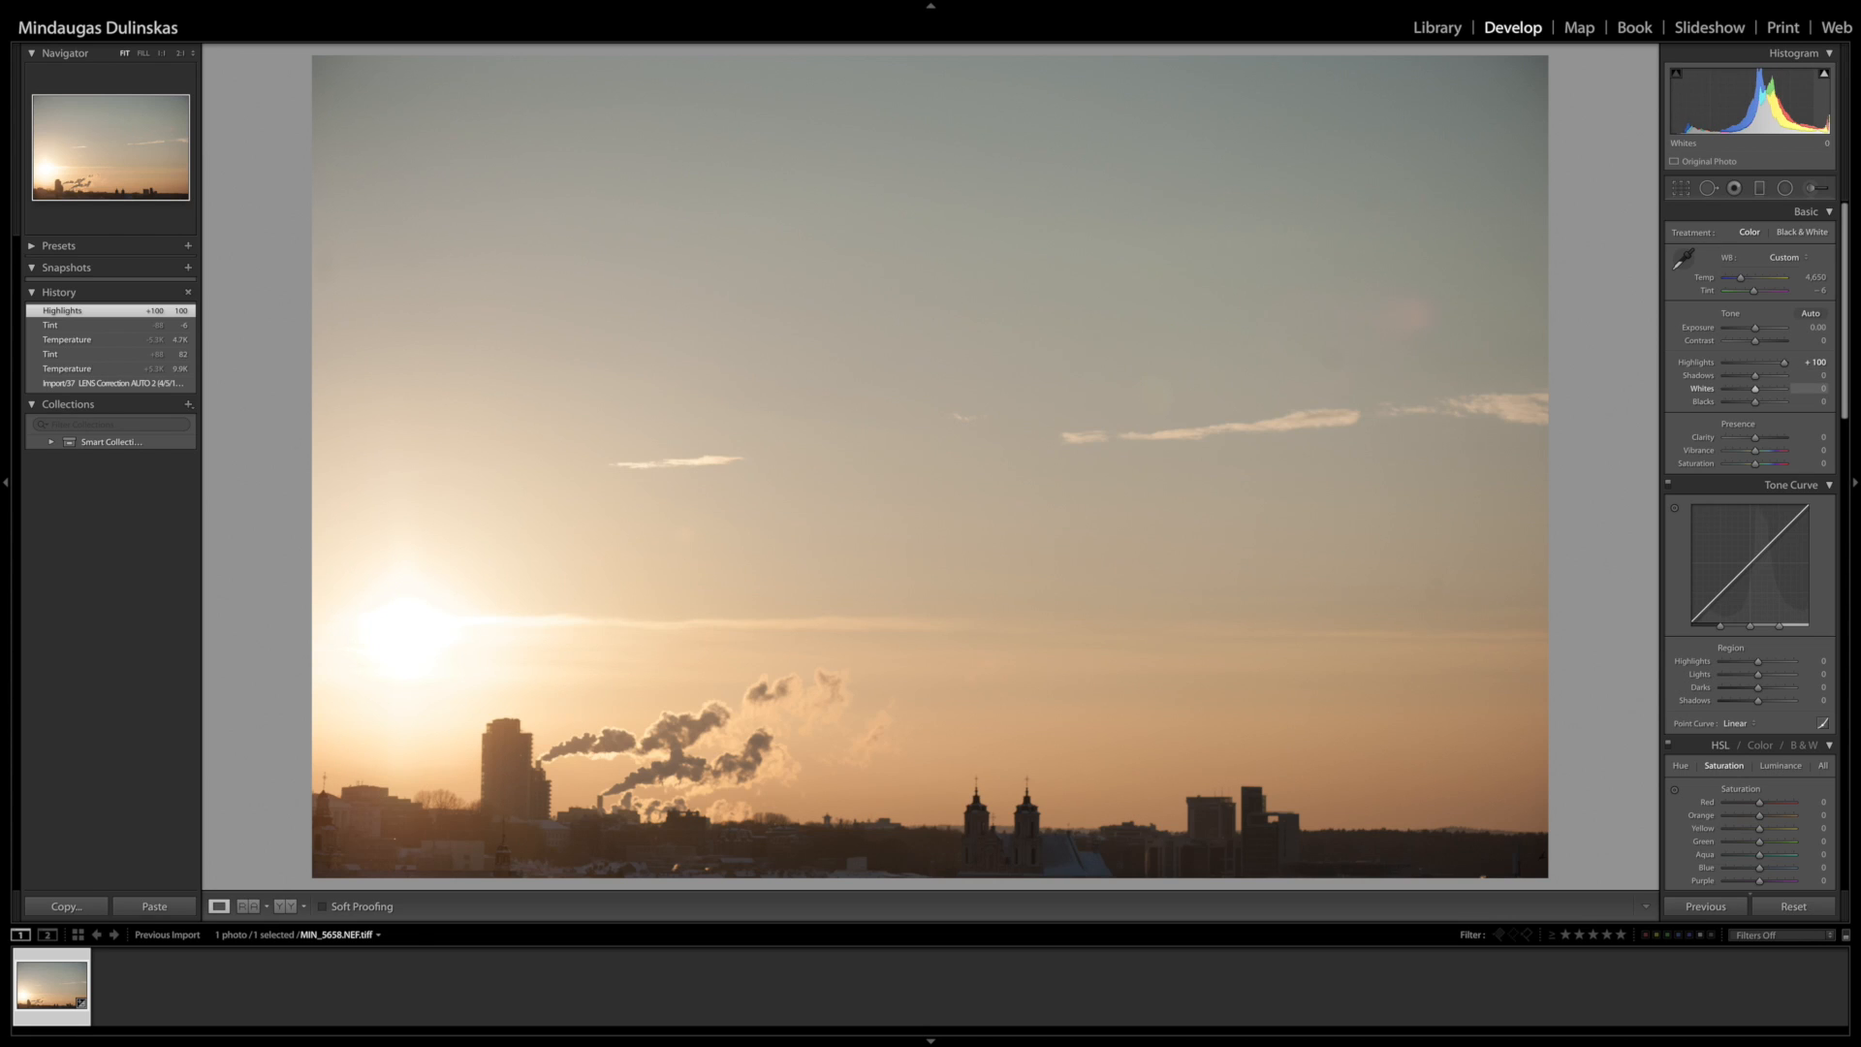
mouse_move(1747, 388)
mouse_down()
mouse_move(1772, 388)
mouse_move(1757, 388)
mouse_up()
mouse_move(1819, 99)
mouse_down()
mouse_move(1794, 99)
mouse_move(1827, 98)
mouse_up()
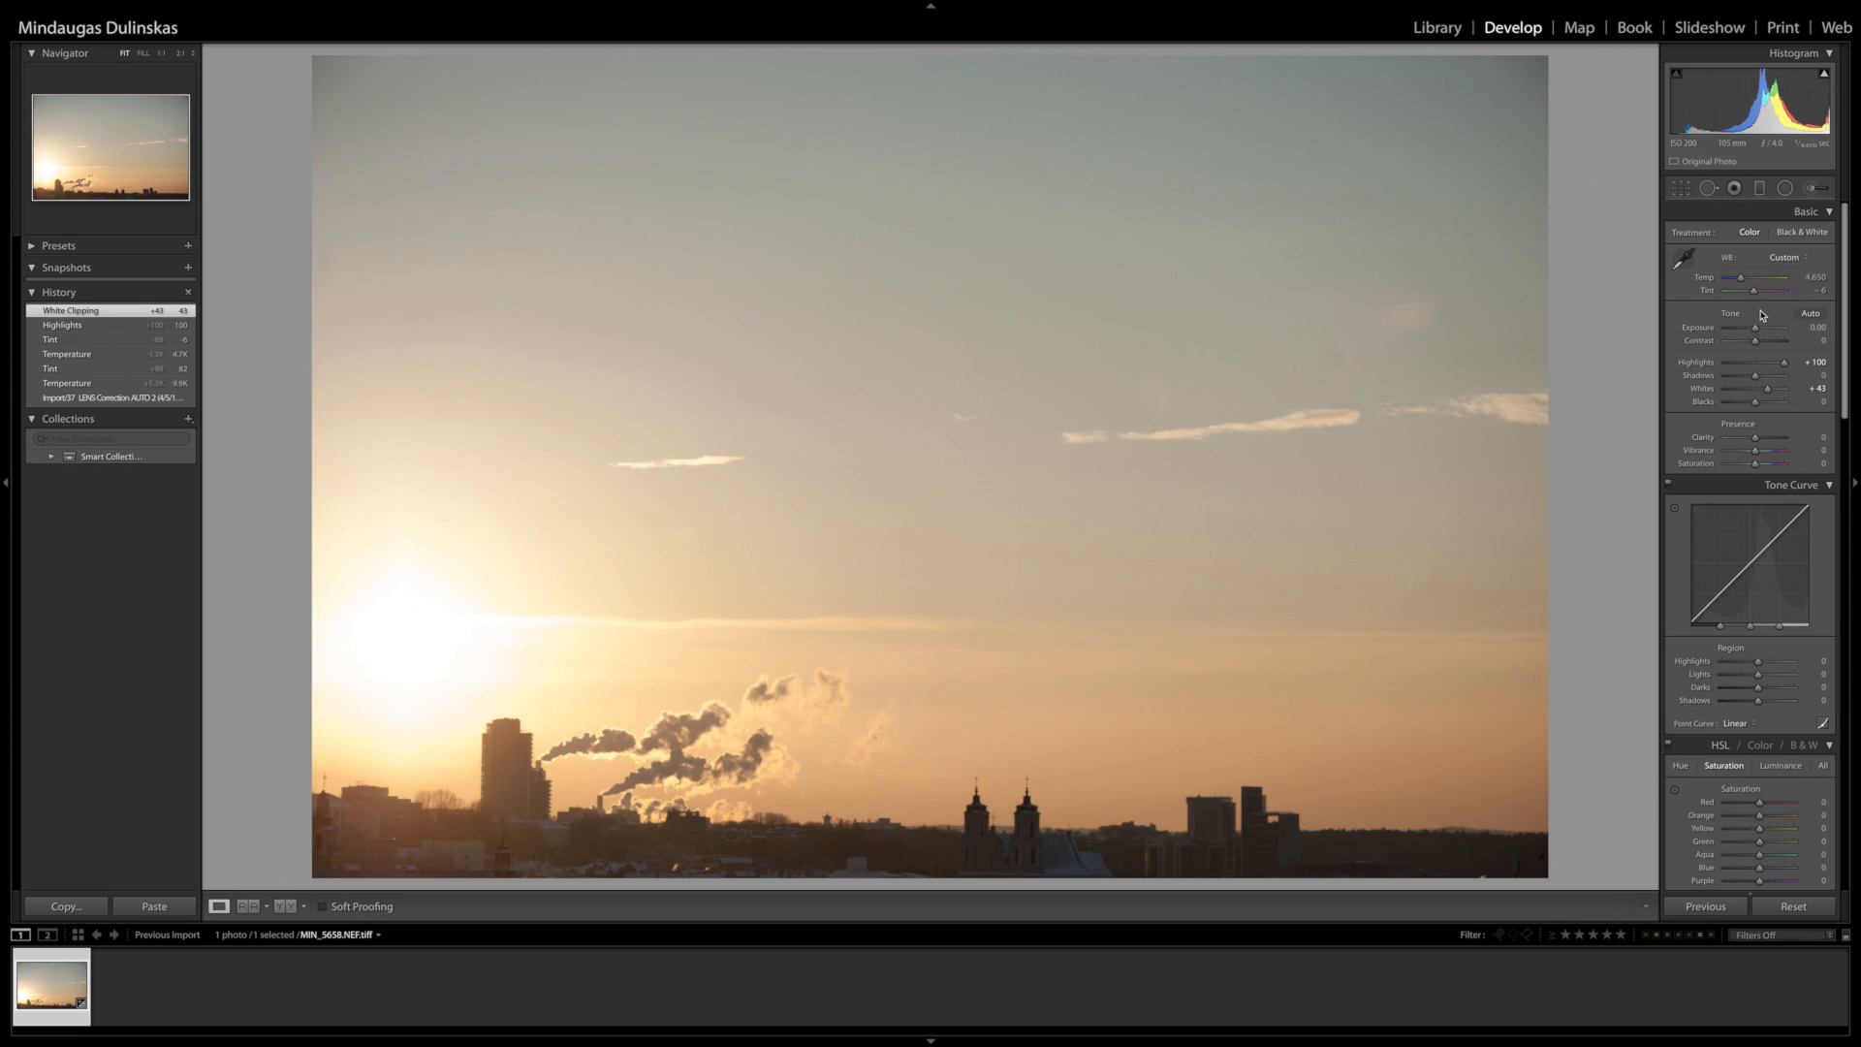
- Set the basic tone to Highlights -69, Shadows +27, Whites +40 and Blacks -21
click(1737, 364)
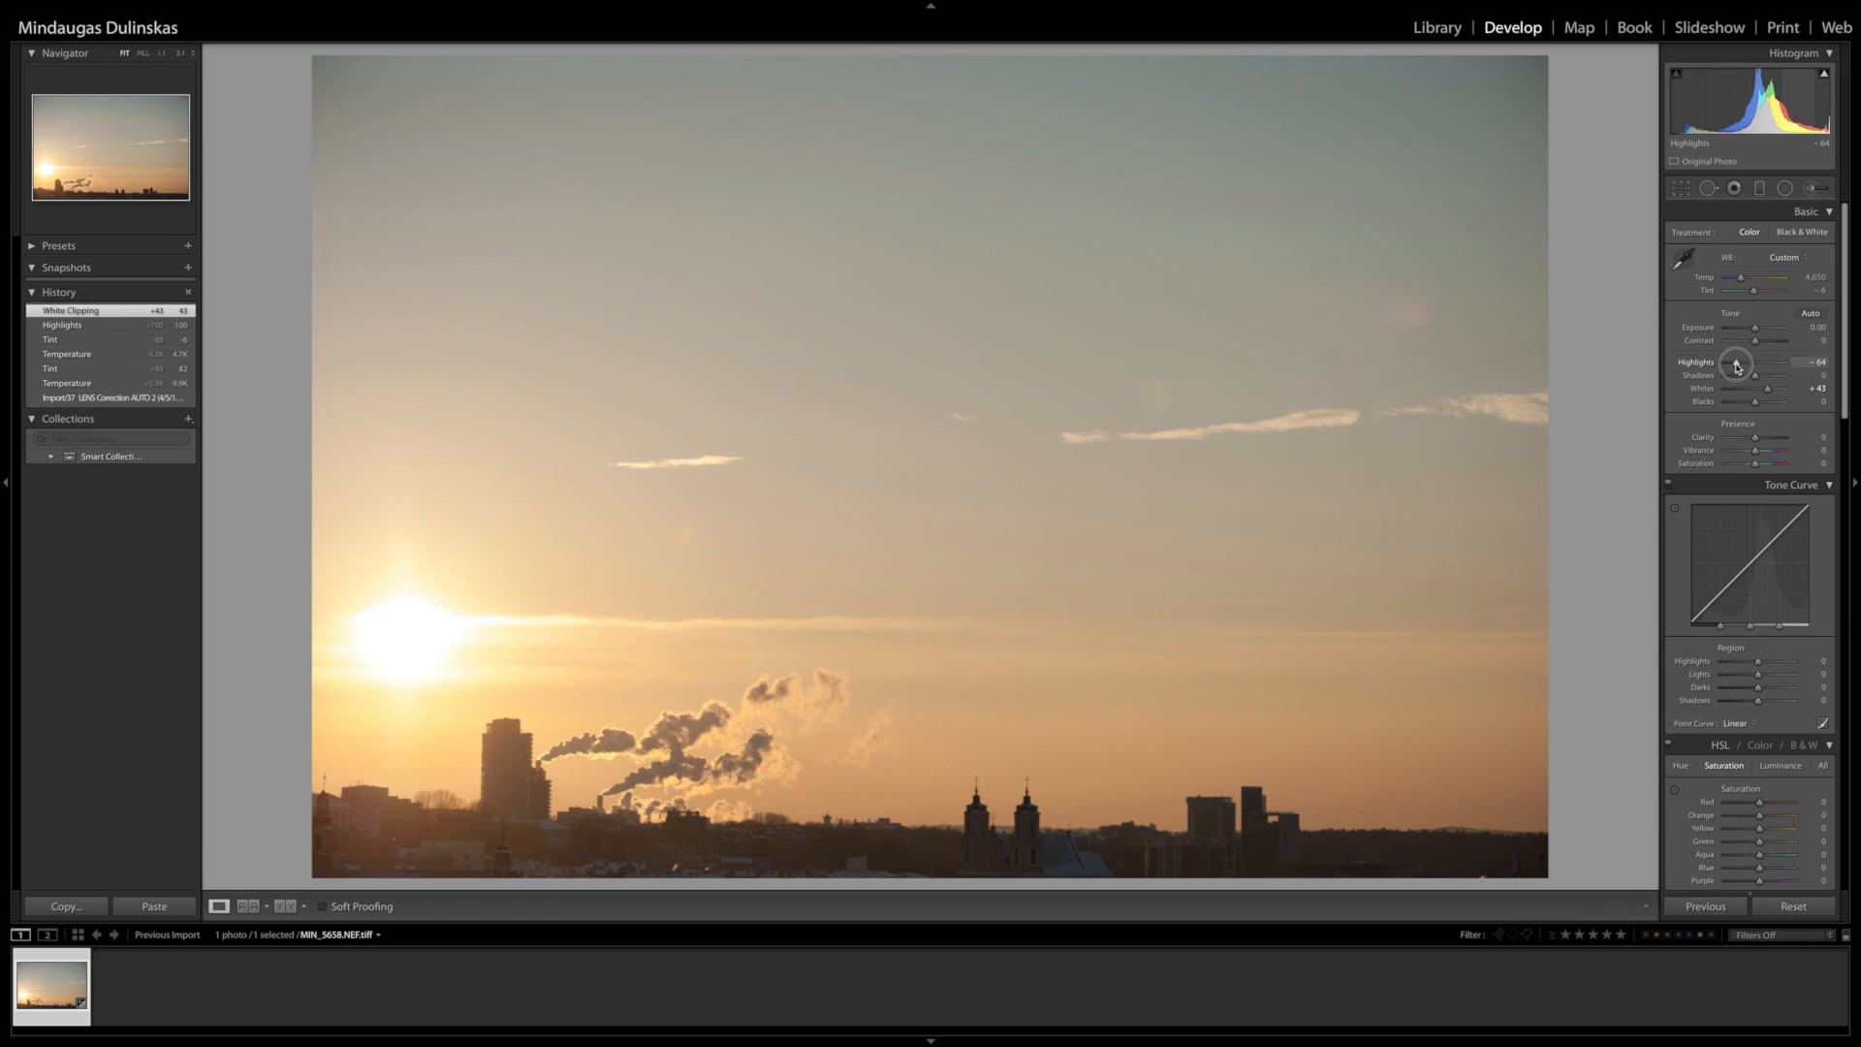
drag(1737, 367, 1753, 407)
drag(1735, 406, 1795, 406)
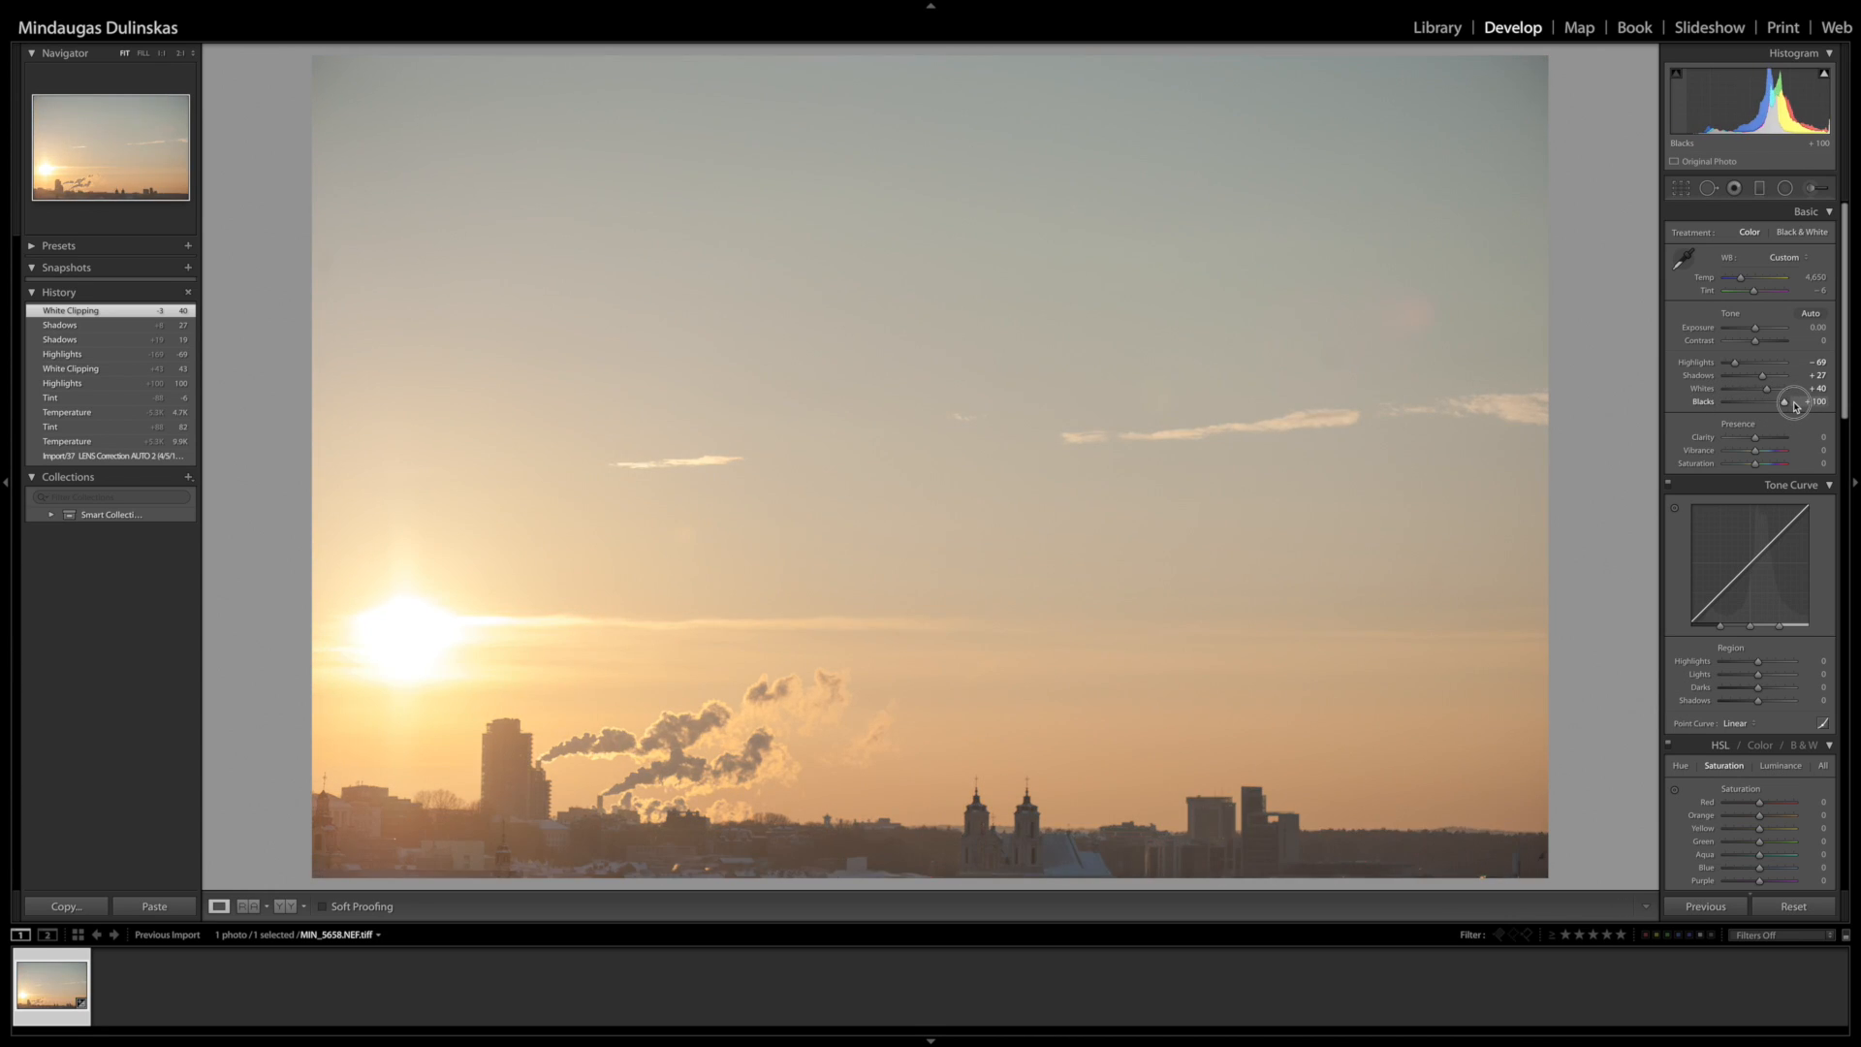
drag(1794, 406, 1749, 405)
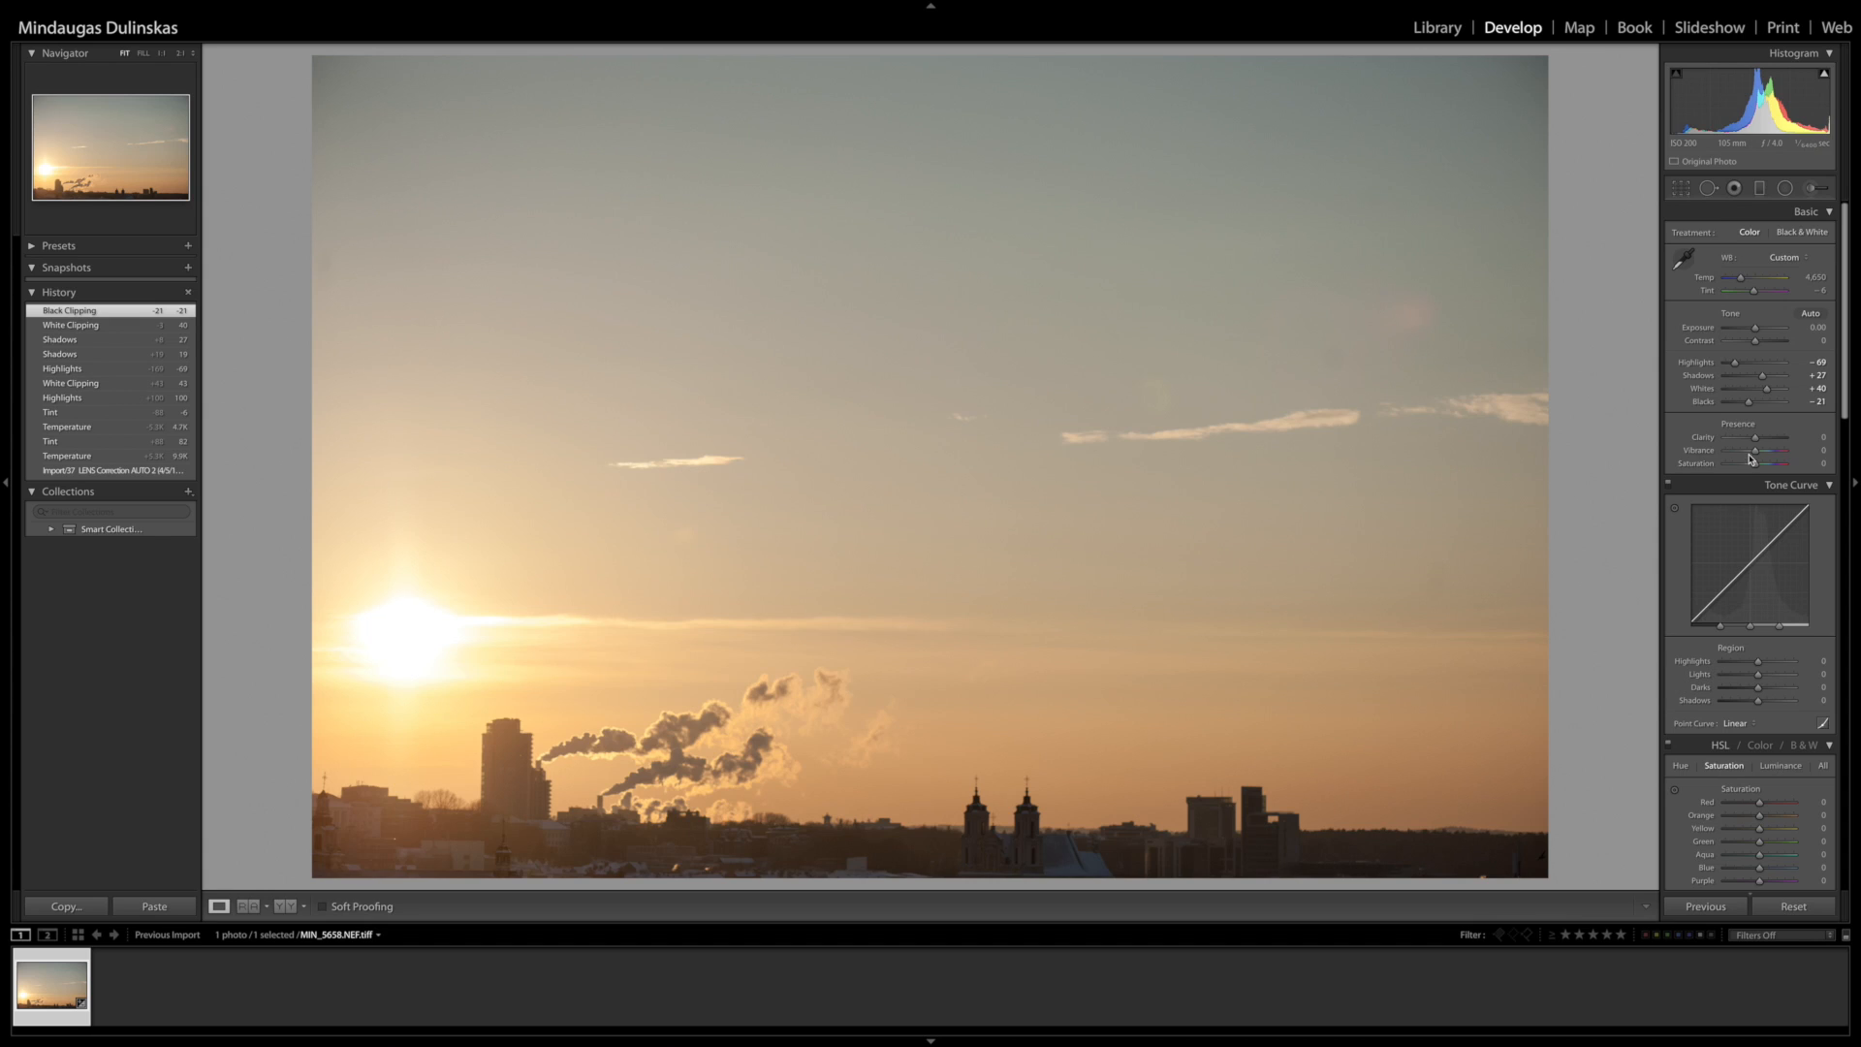
- Compare the photo at Clarity -100 and +100, and set Clarity to +18
drag(1755, 442, 1760, 444)
drag(1761, 443, 1704, 446)
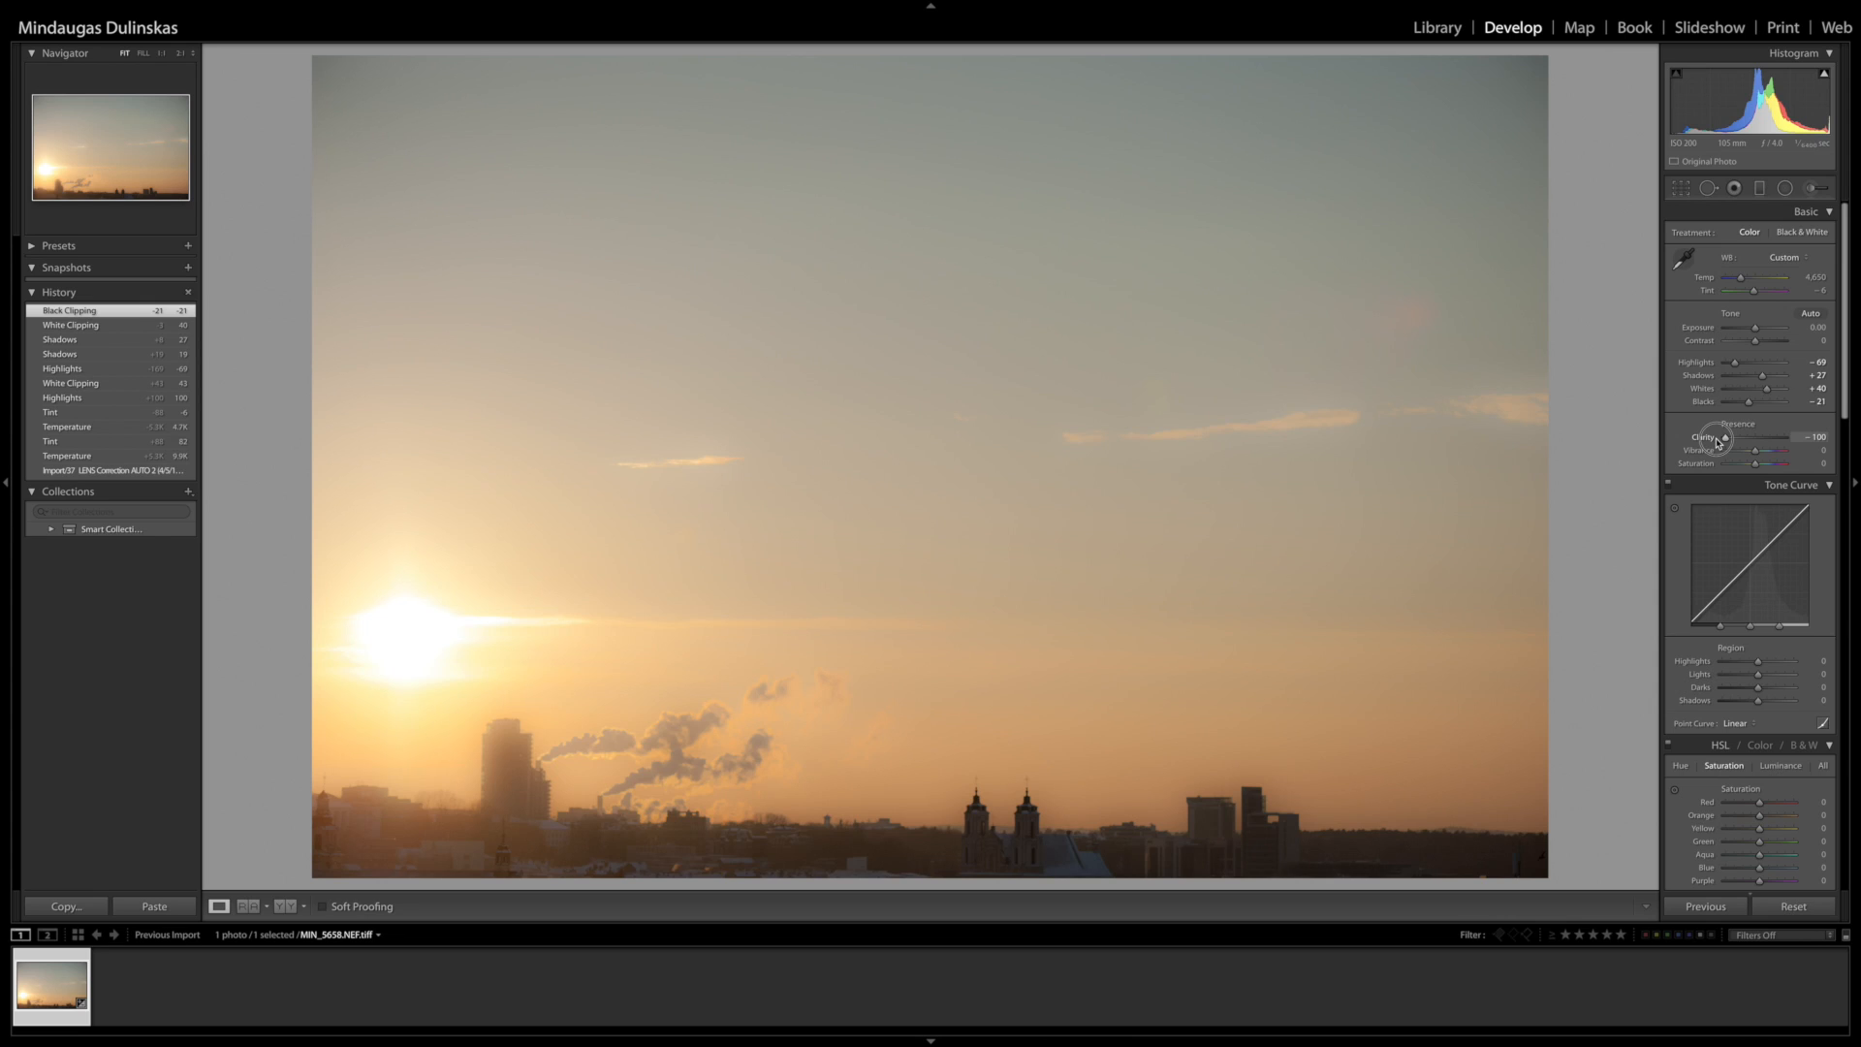
drag(1719, 443, 1789, 445)
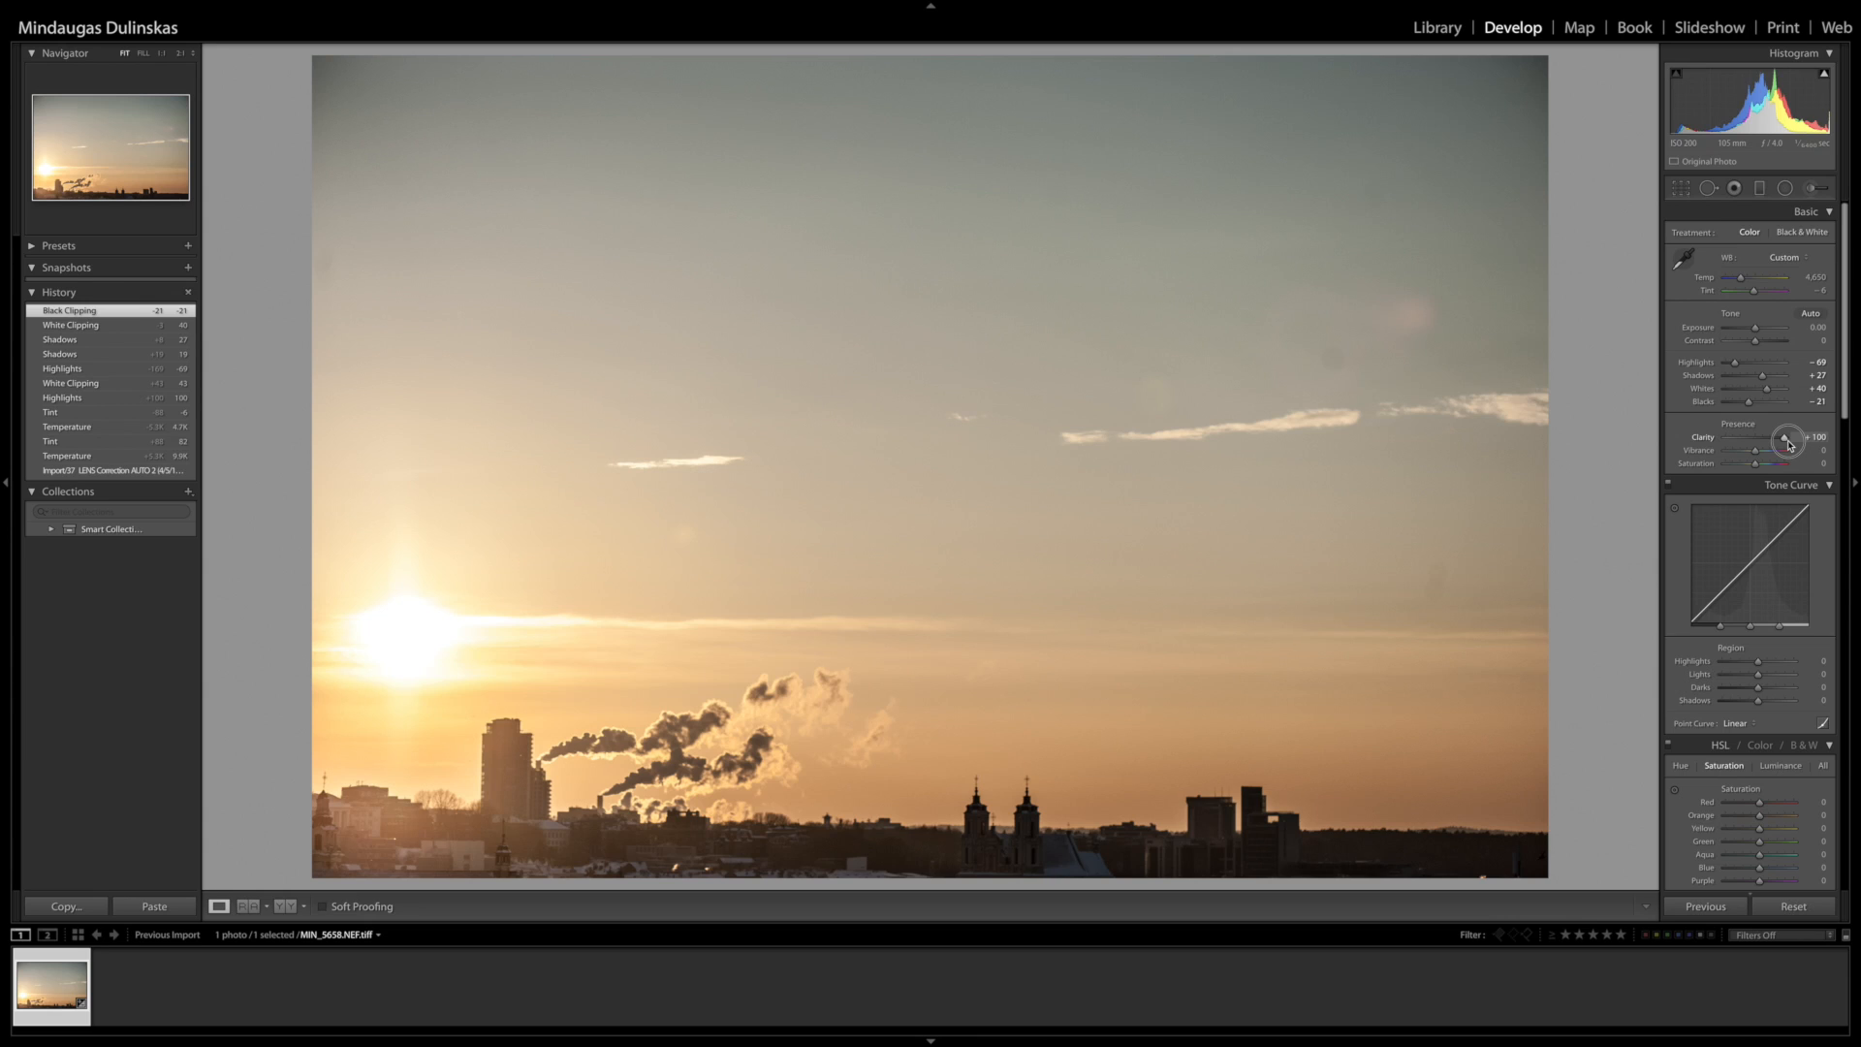
drag(1789, 445, 1761, 445)
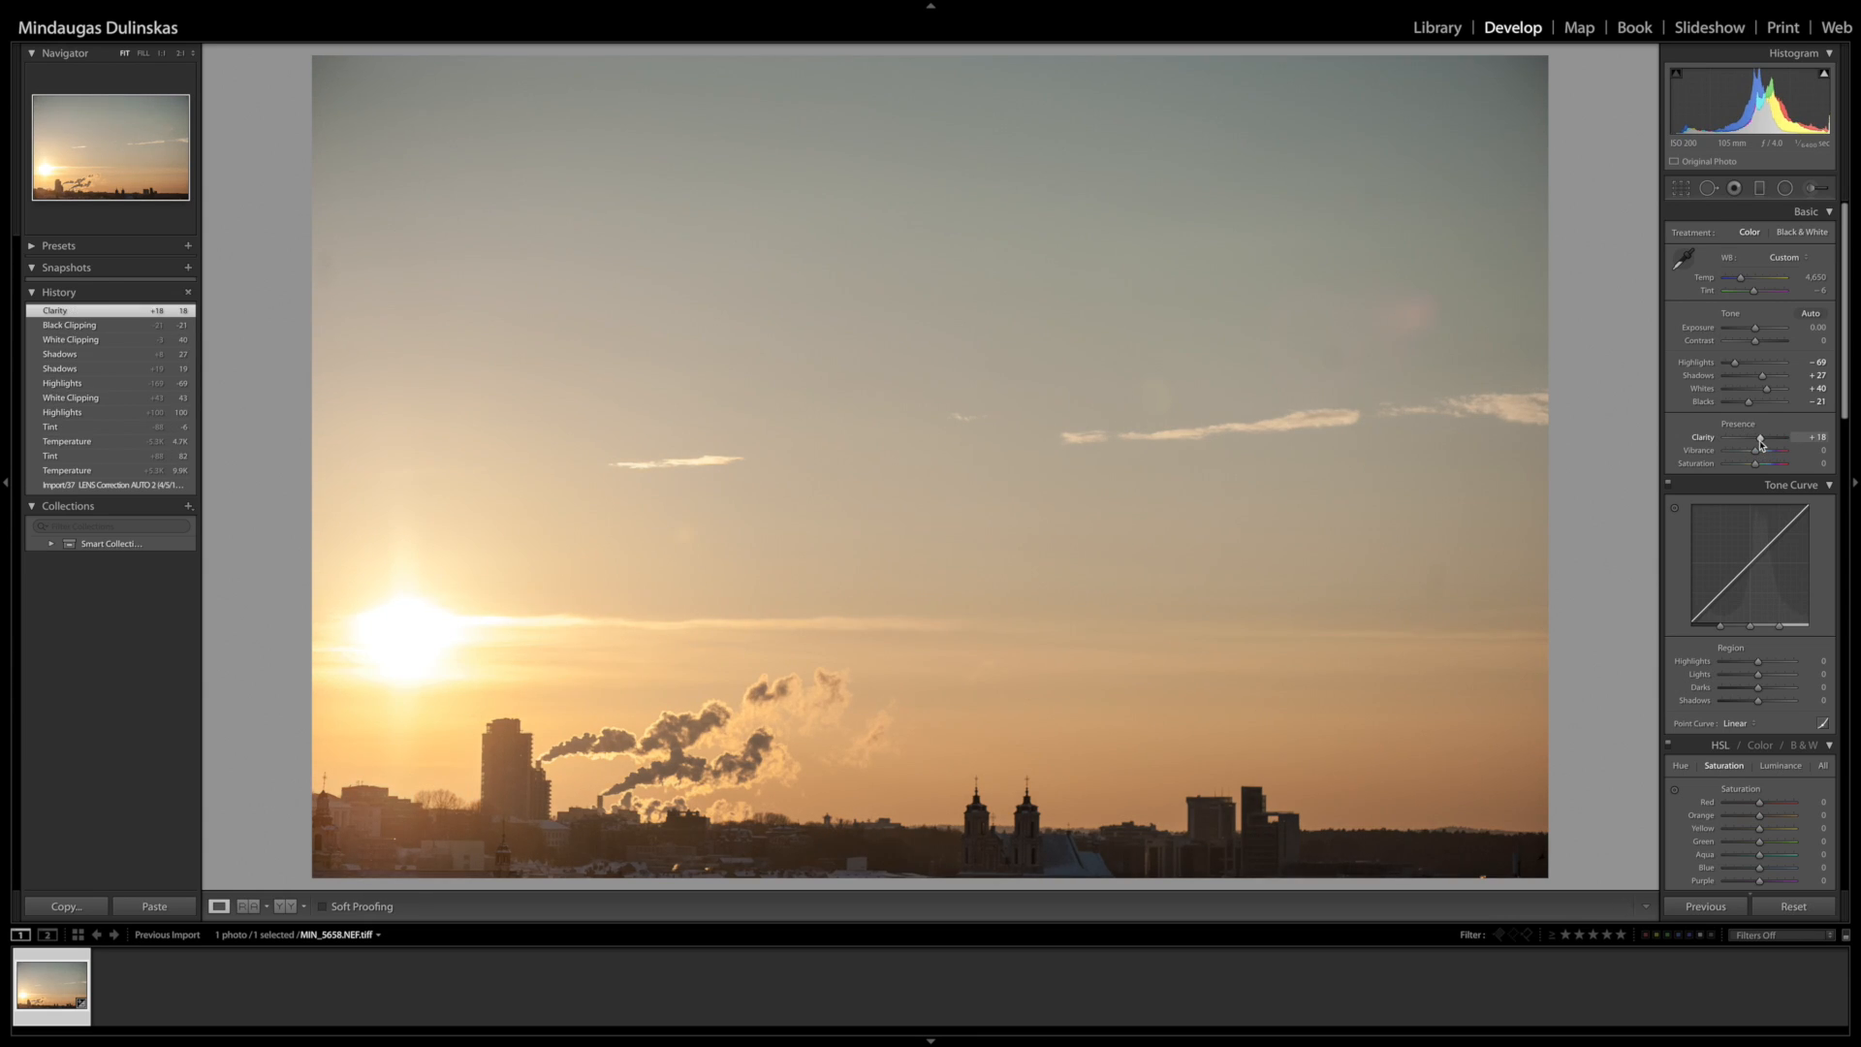
- Compare Vibrance and Saturation at -100, and set Vibrance to +11 and Saturation to -5
drag(1772, 456, 1670, 464)
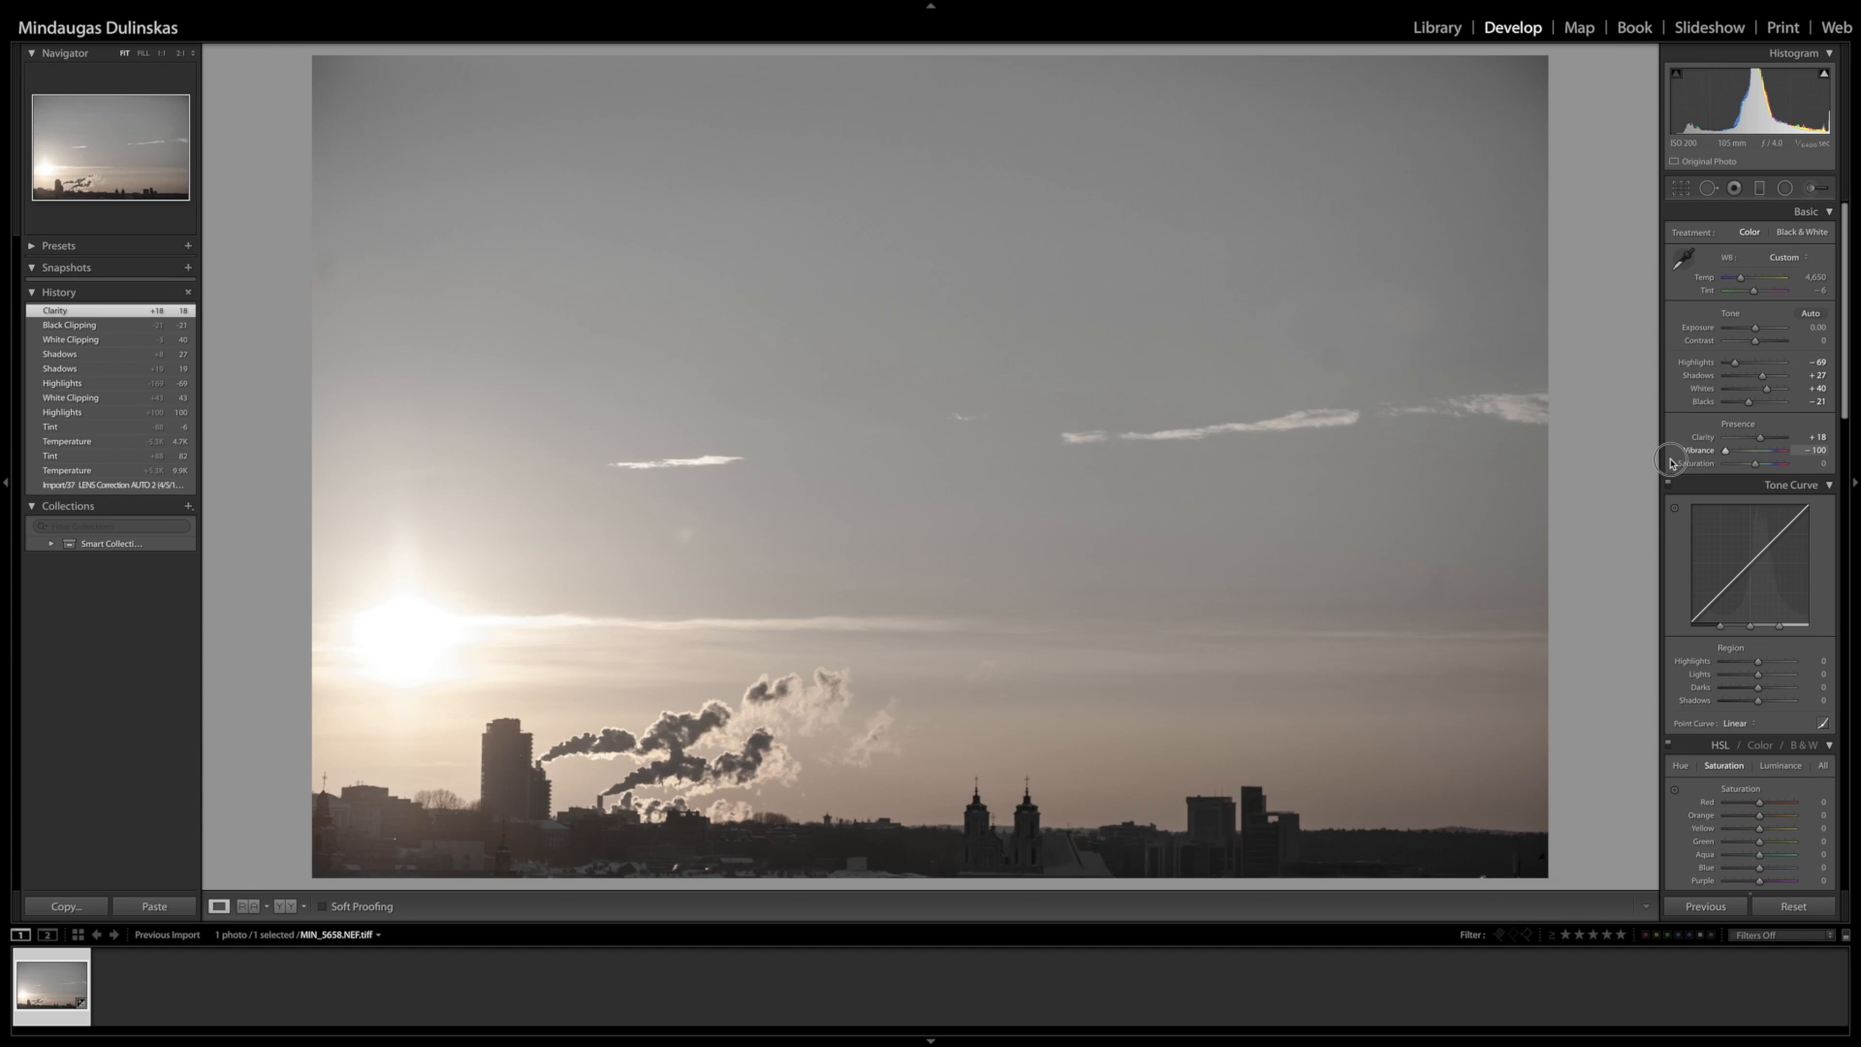
drag(1755, 463, 1725, 464)
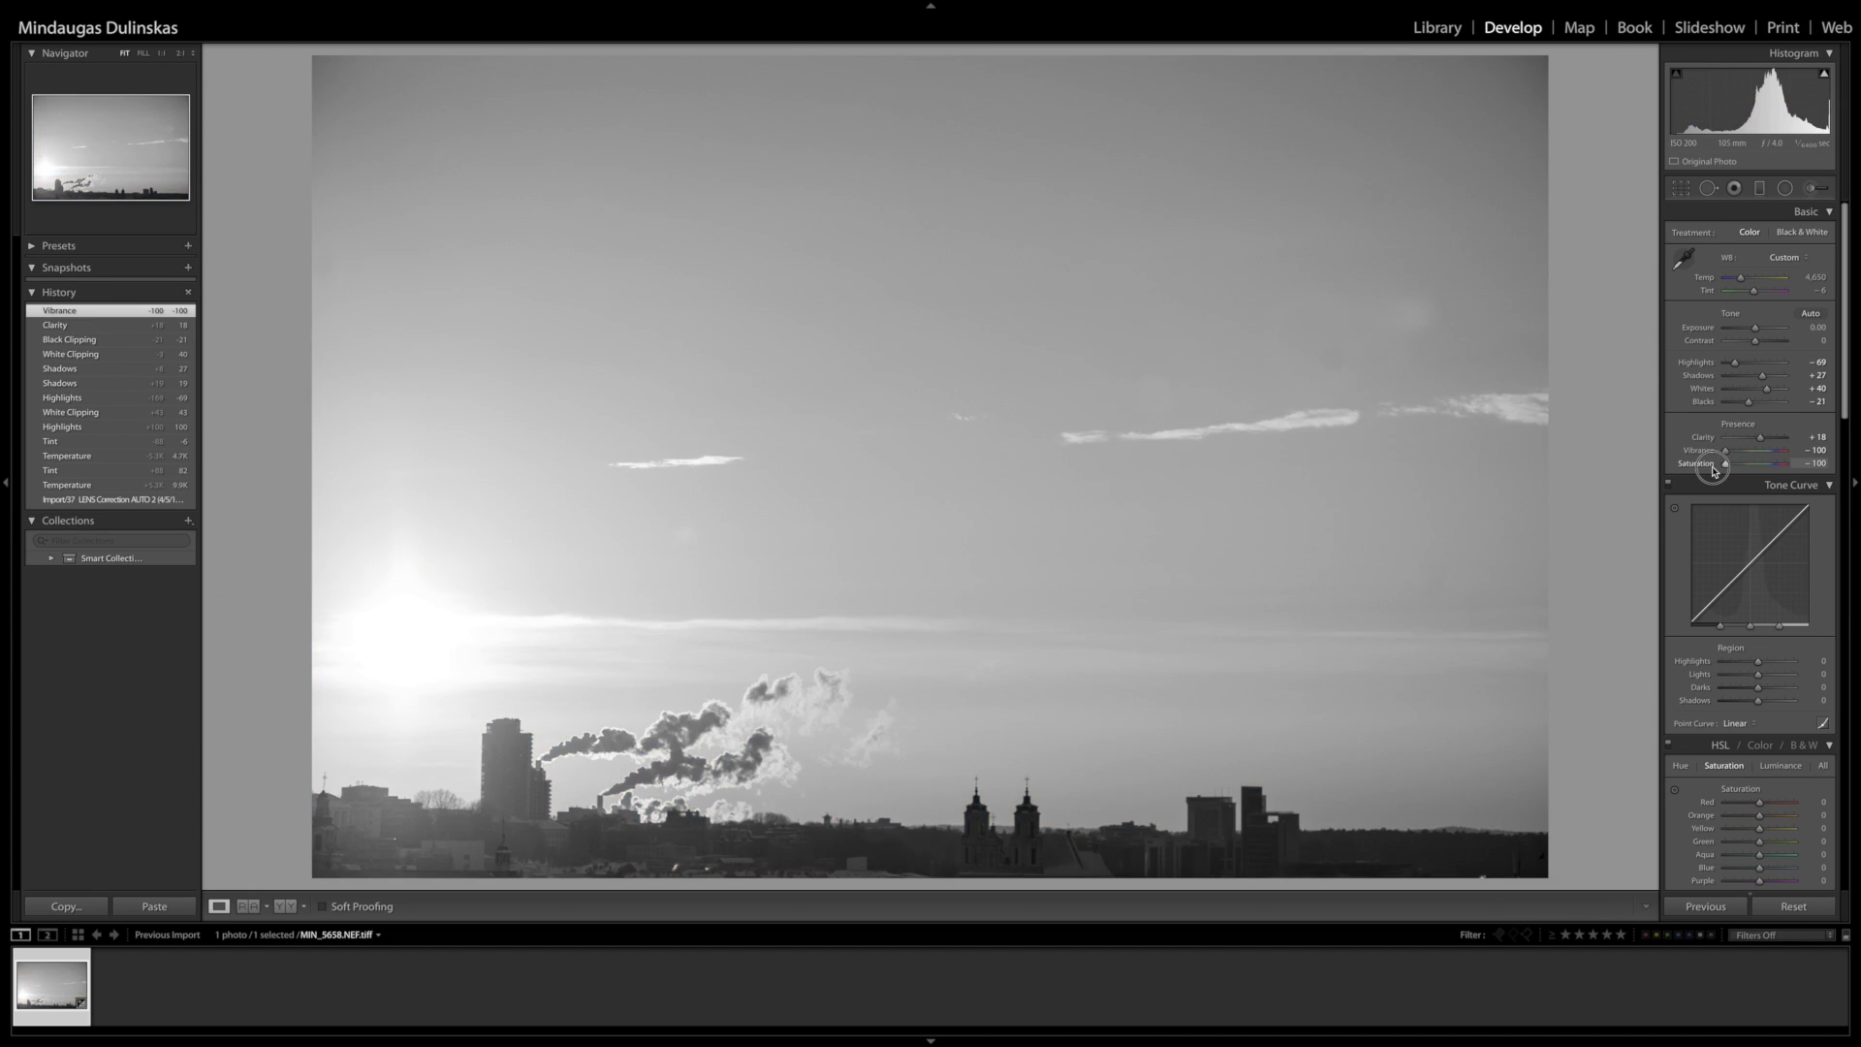
double_click(1712, 470)
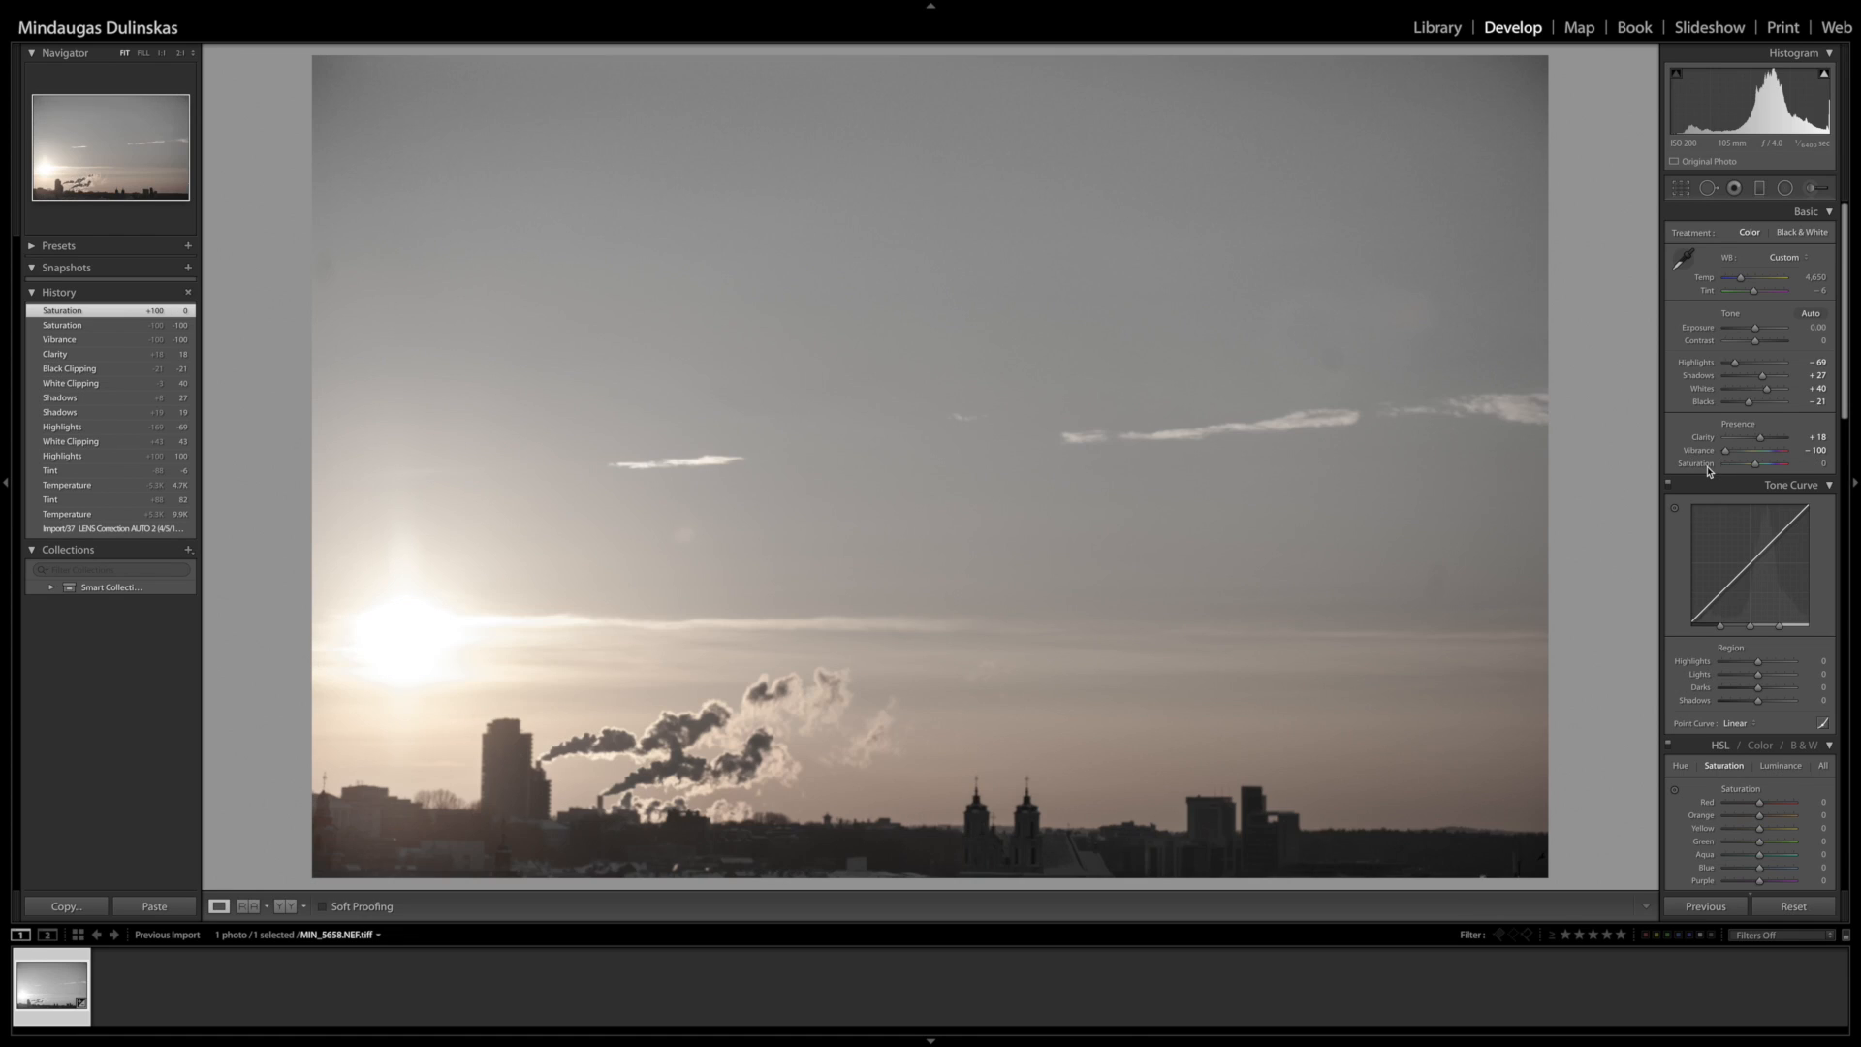
mouse_move(1725, 452)
mouse_down()
mouse_move(1748, 452)
mouse_move(1713, 457)
mouse_up()
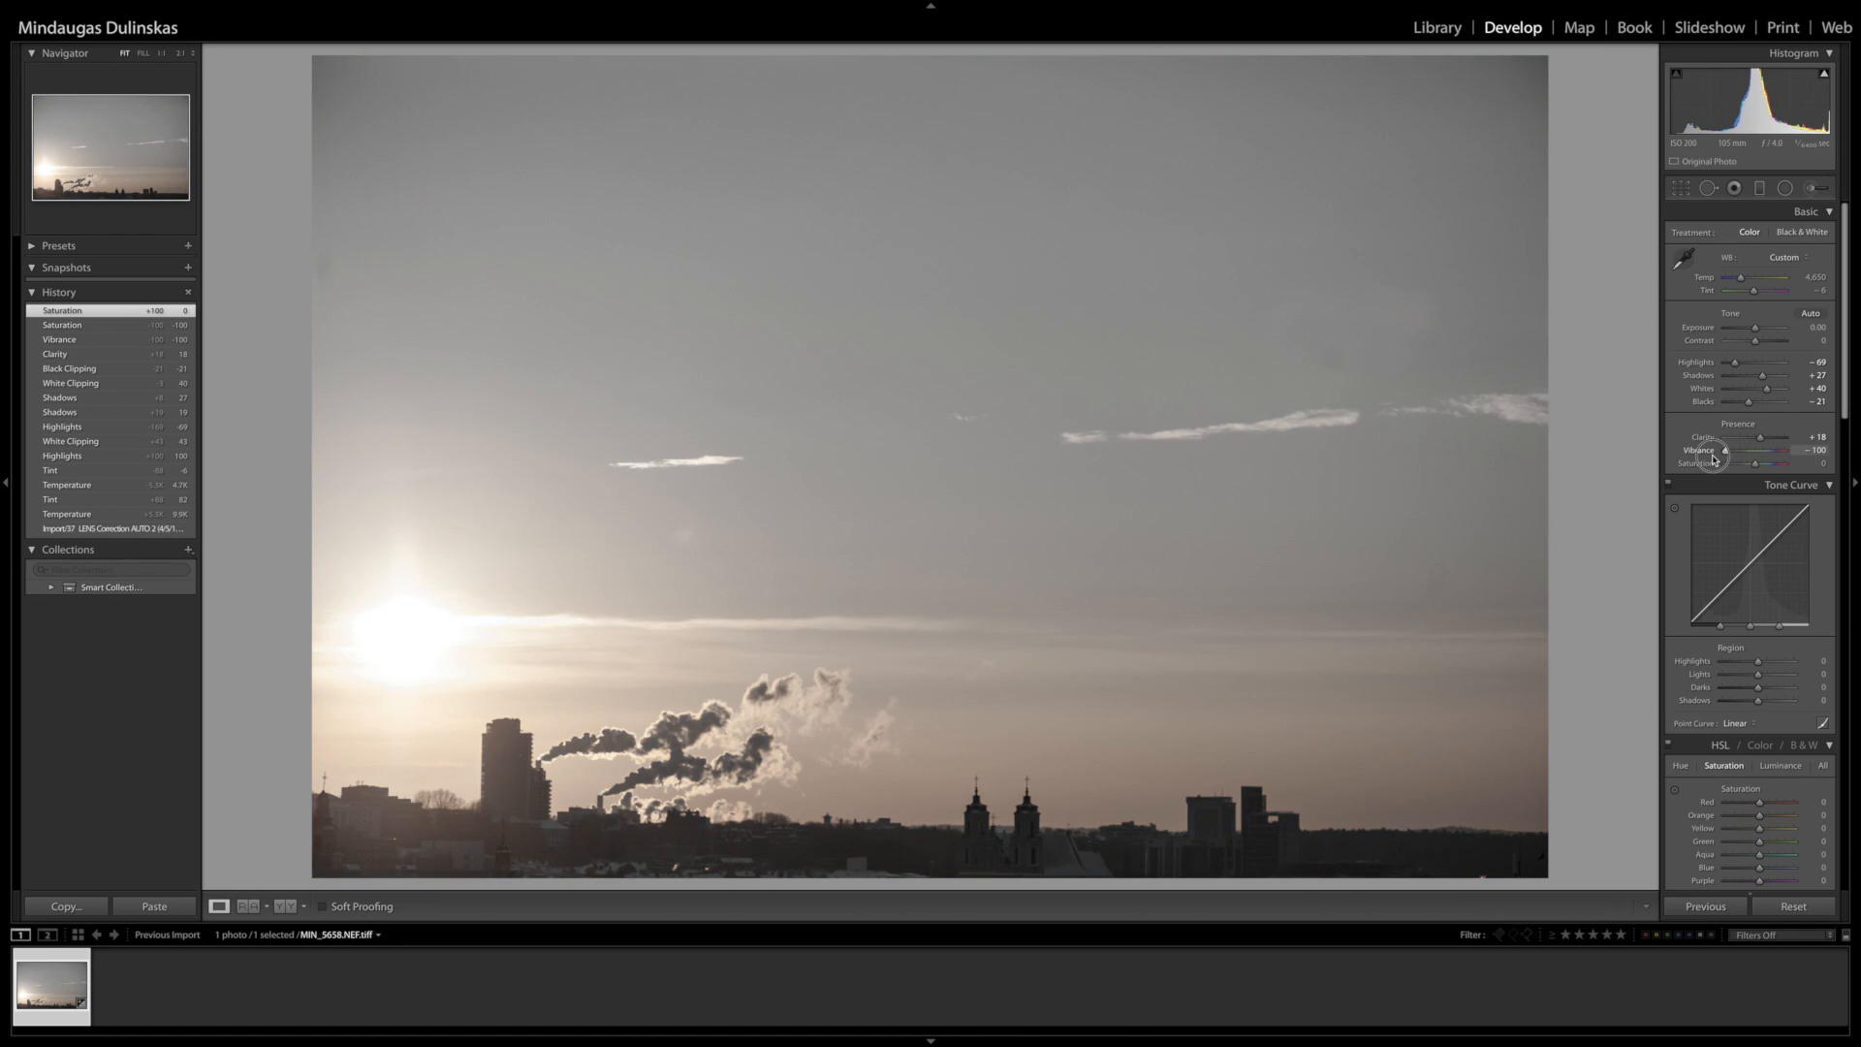
drag(1713, 459, 1756, 475)
- Shape the tone curve into a gentle S with Lights at +18 and Darks at -20
scroll(1759, 421, down, 3)
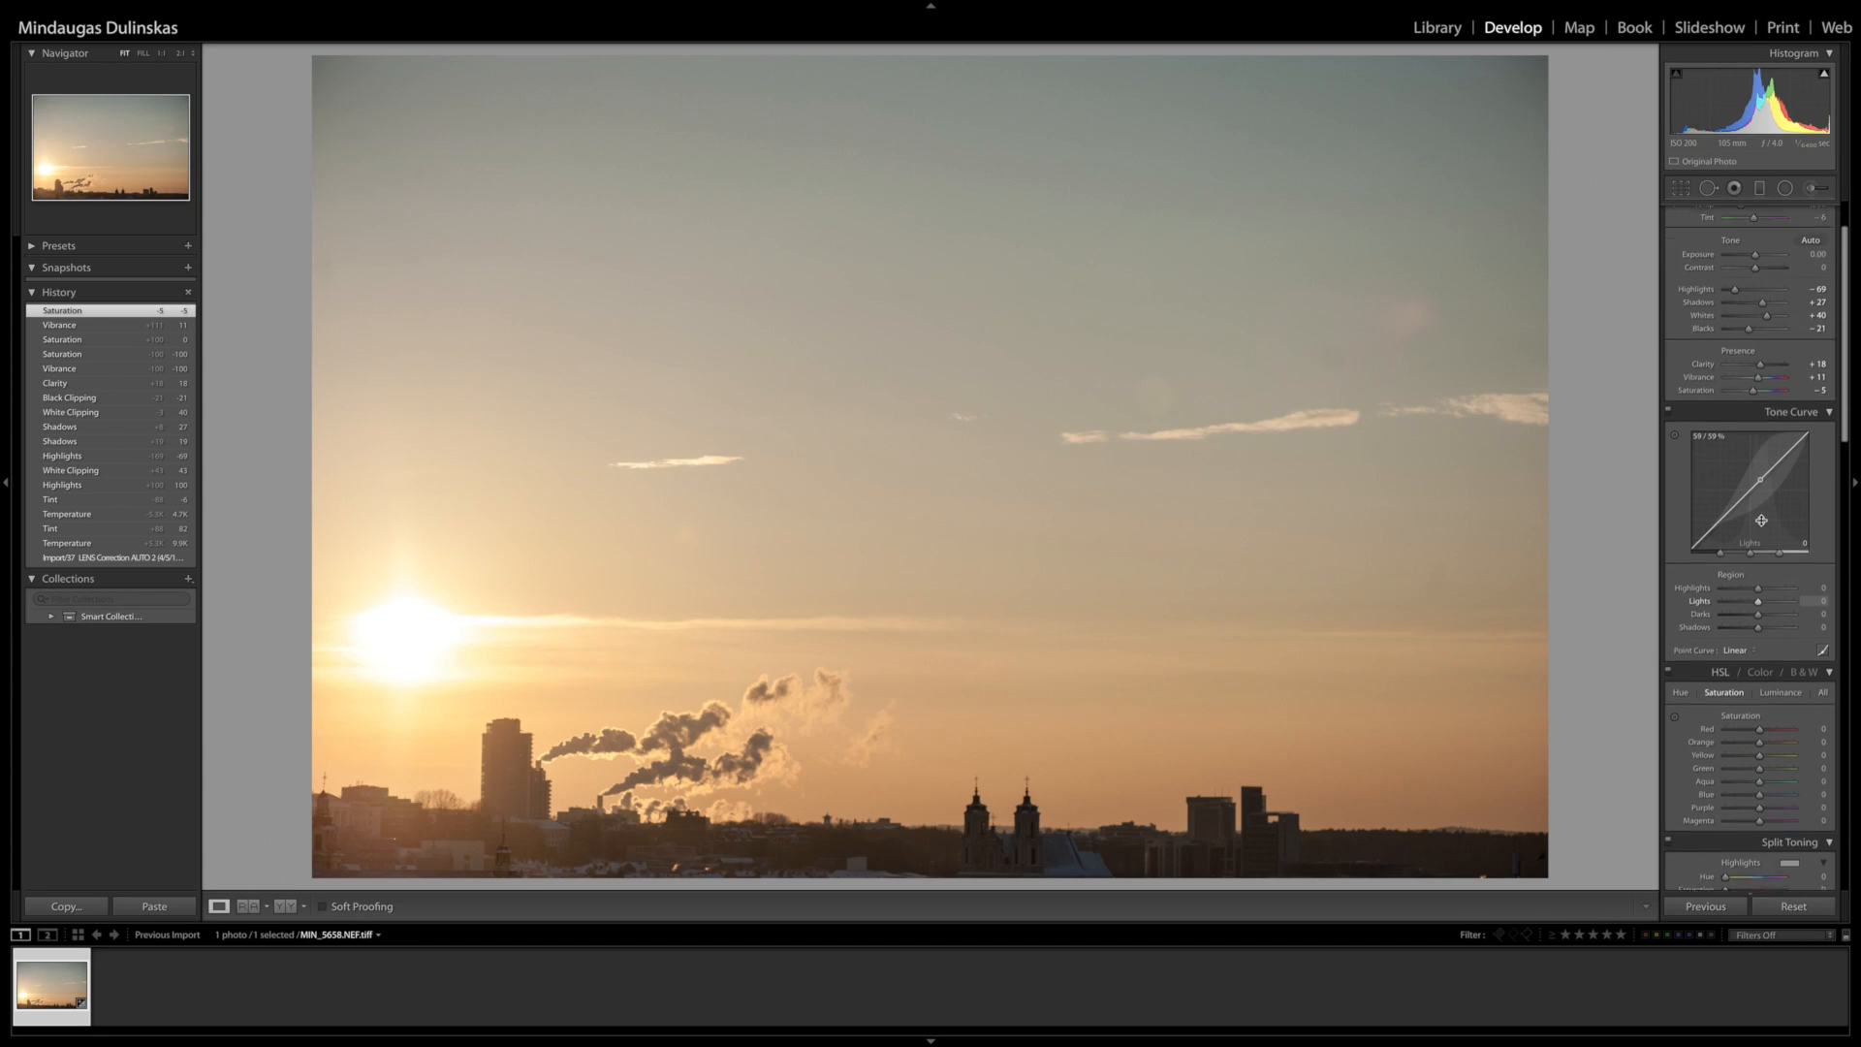
scroll(1759, 421, down, 3)
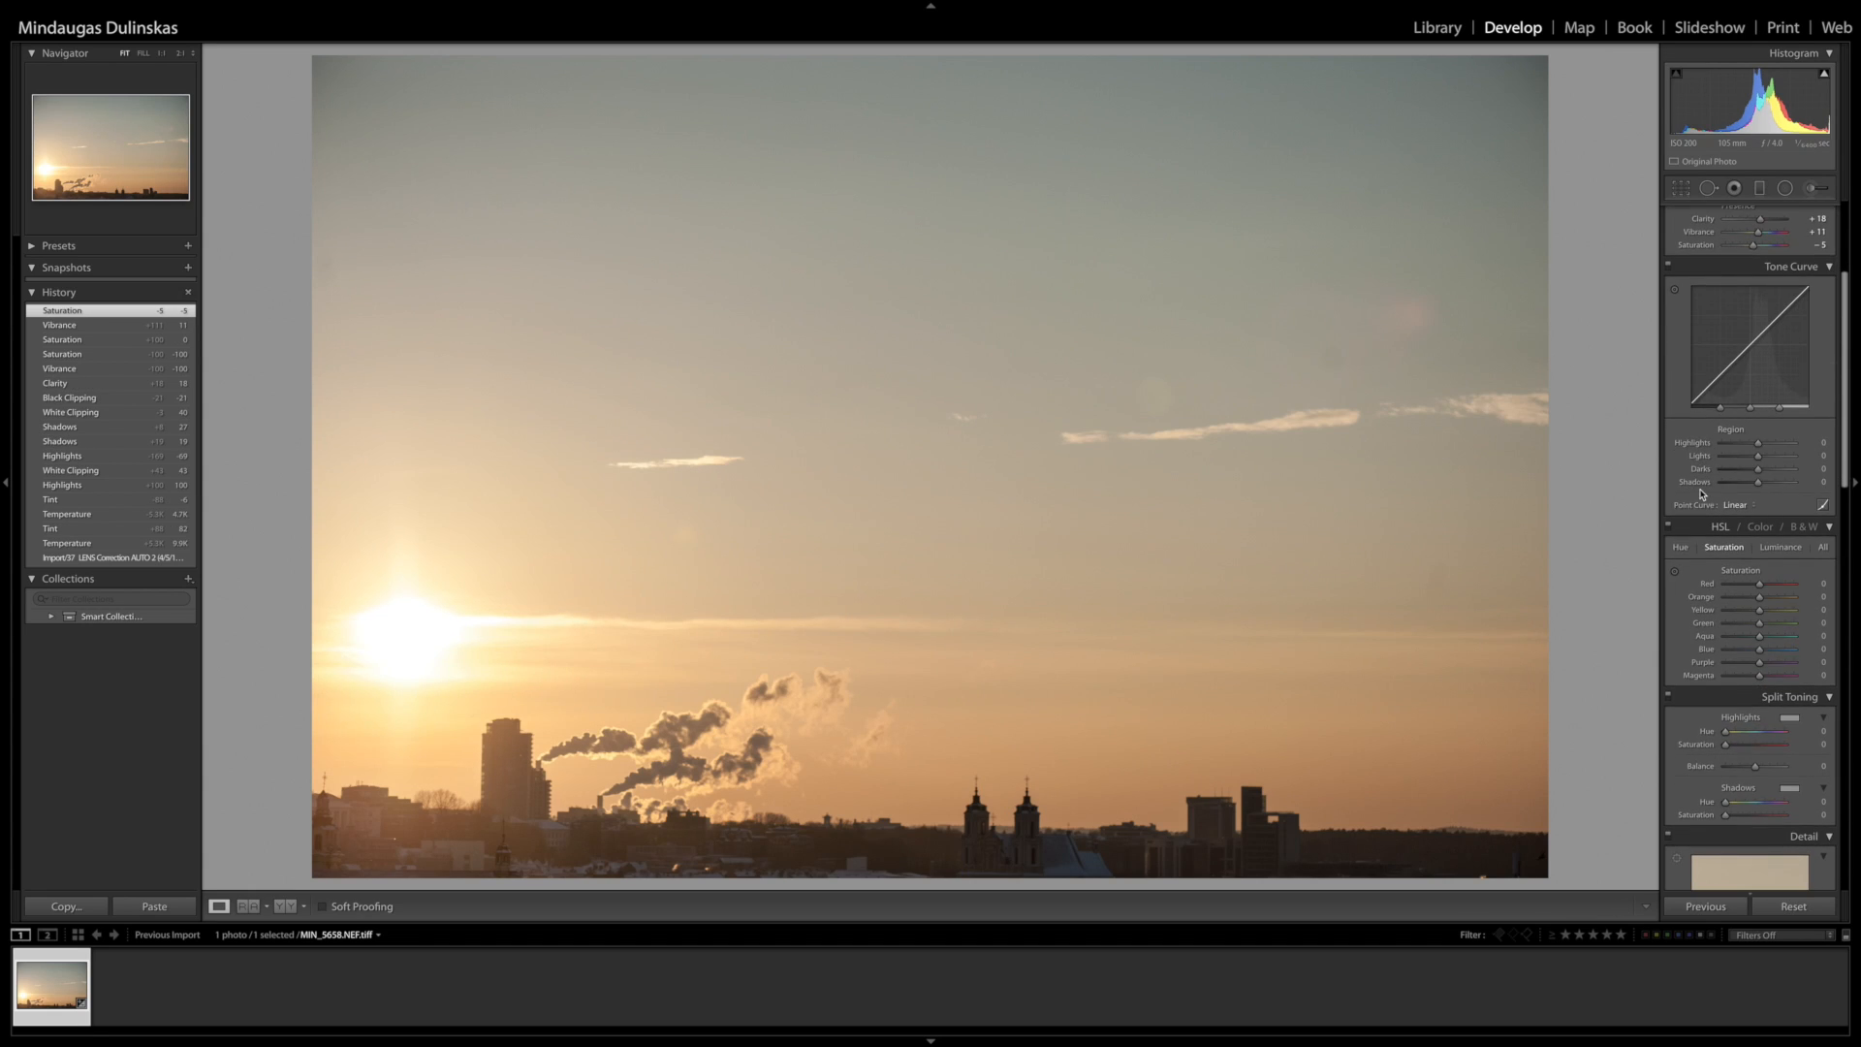
scroll(1749, 446, up, 1)
mouse_move(1770, 346)
mouse_down()
mouse_move(1734, 384)
mouse_move(1774, 334)
mouse_up()
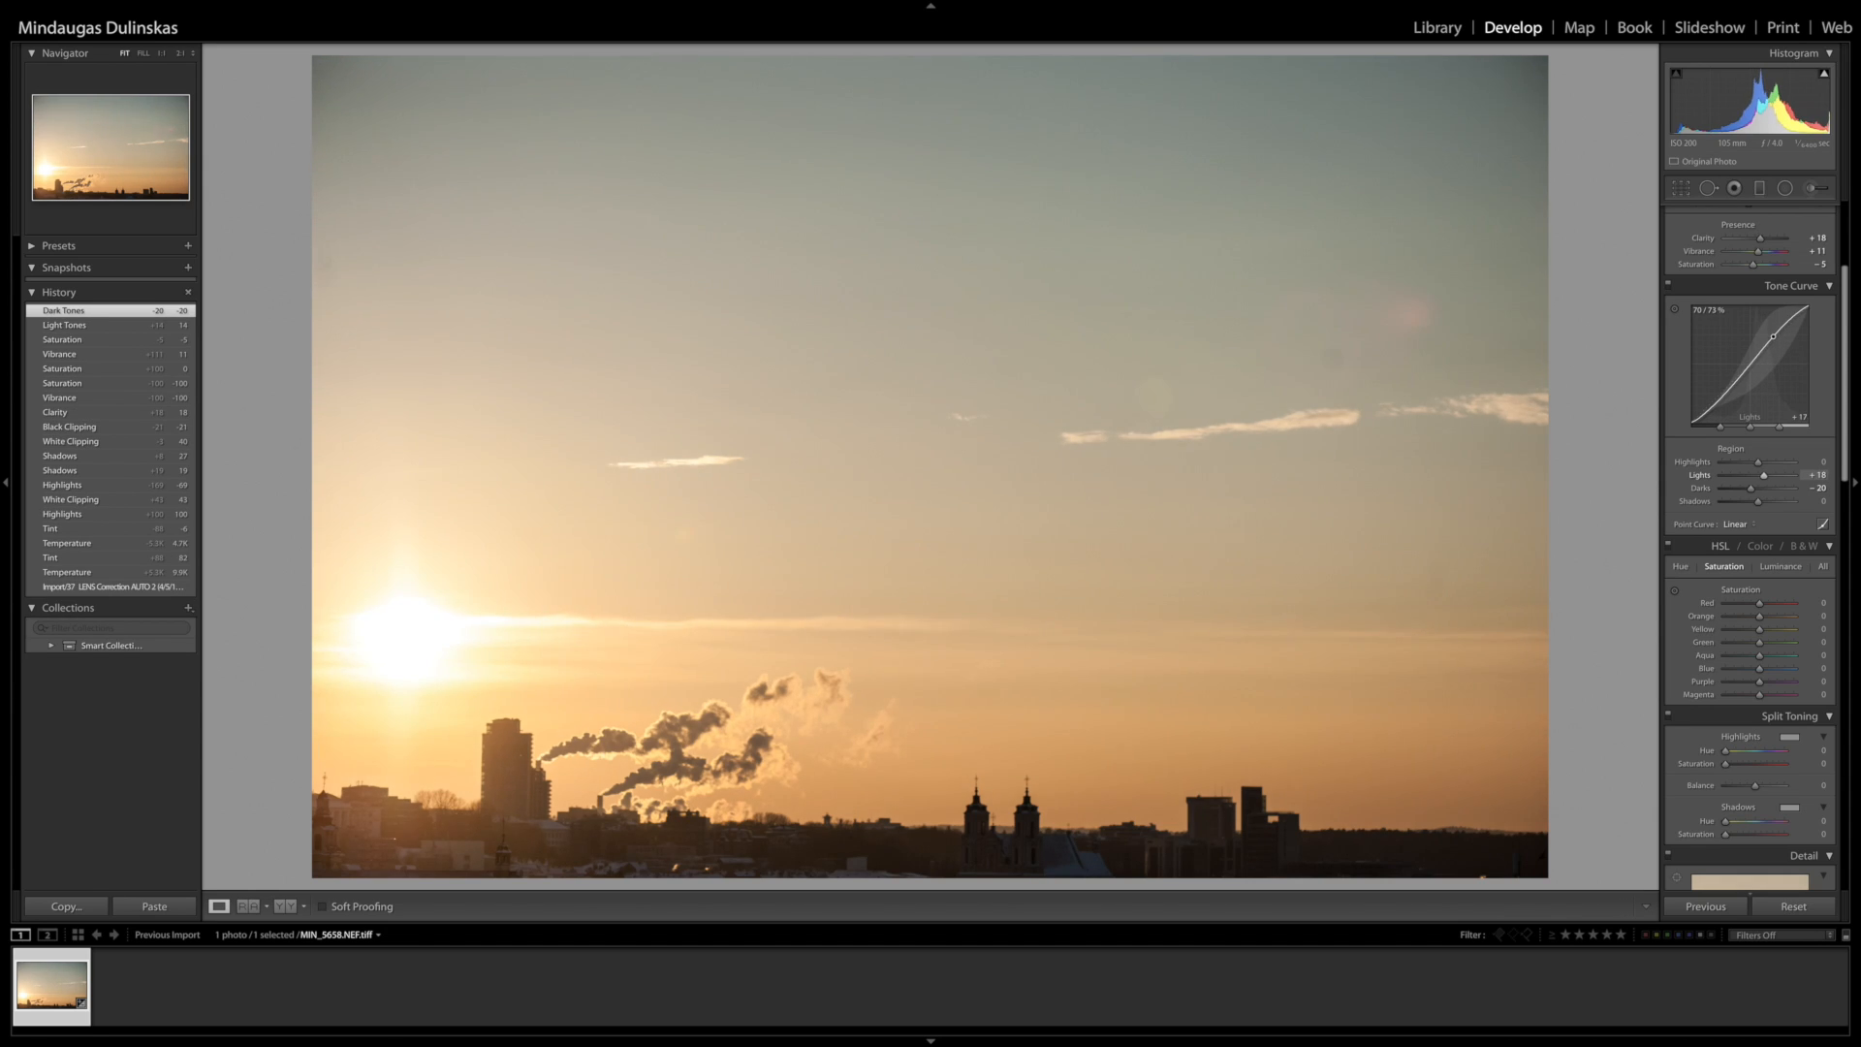
drag(1724, 390, 1724, 397)
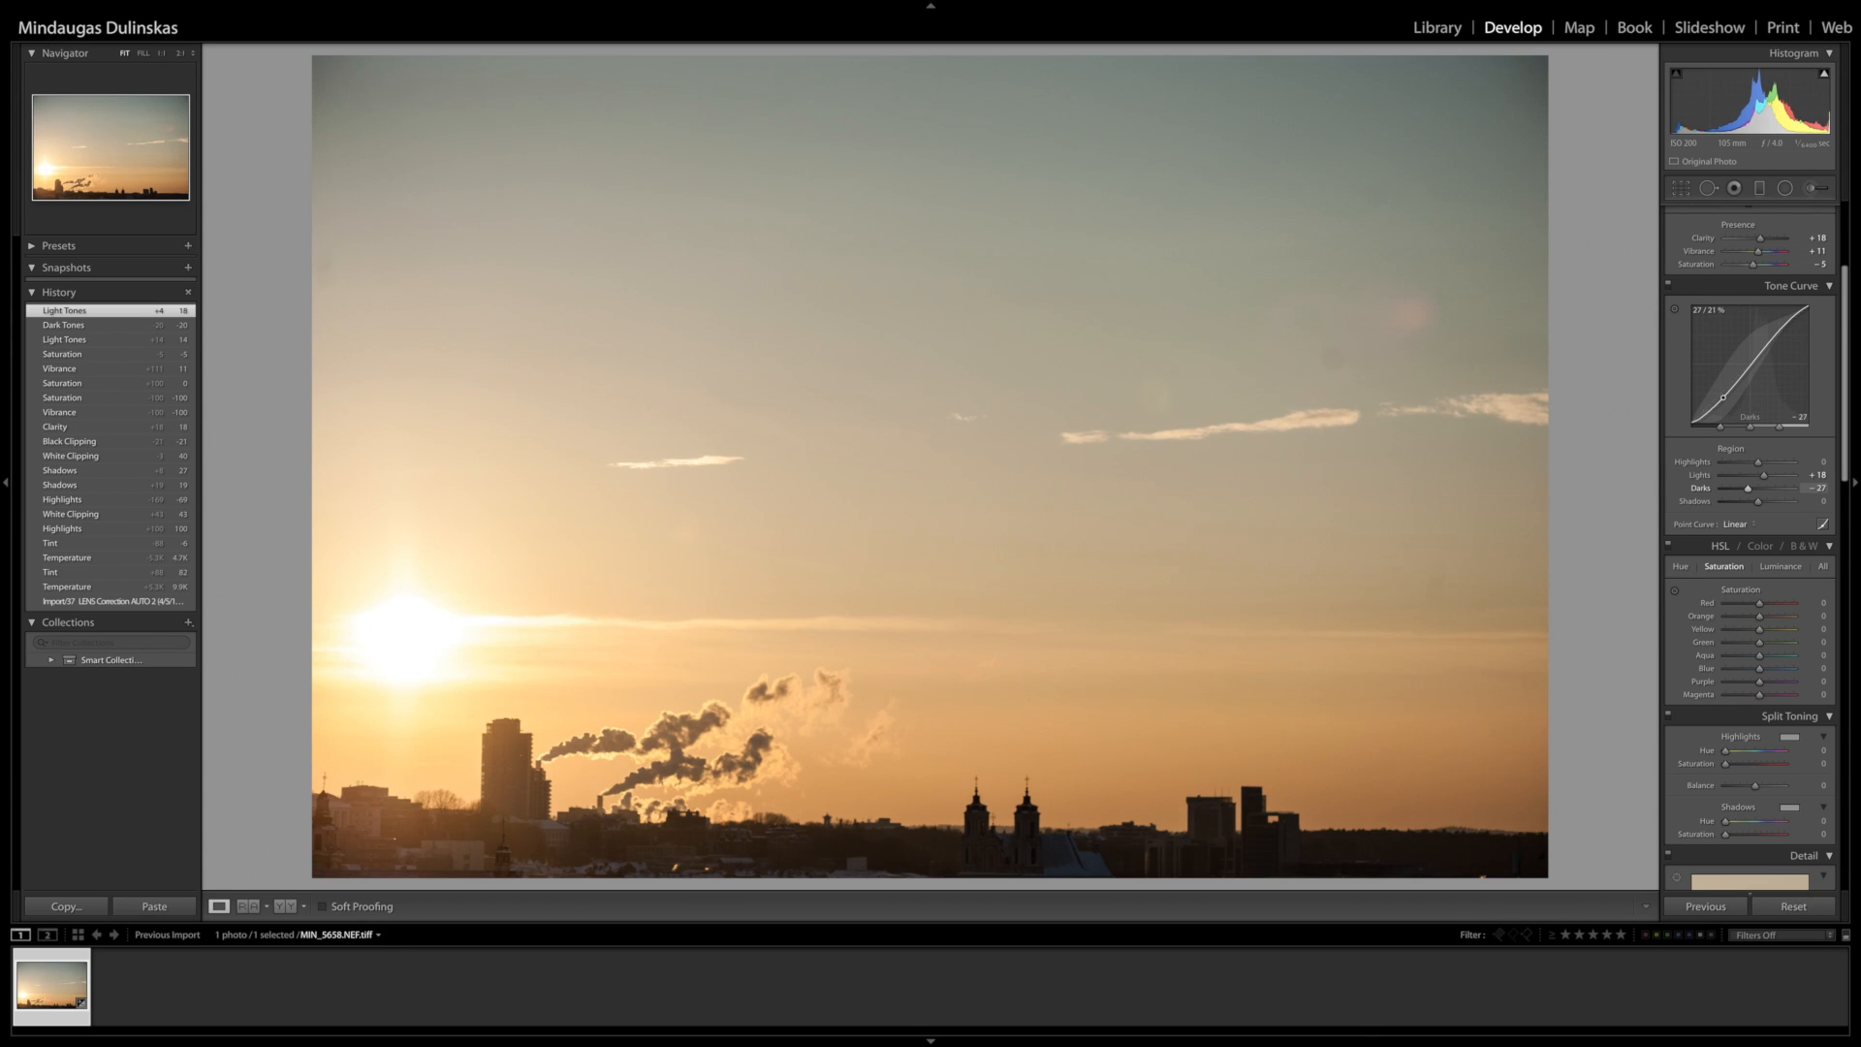
drag(1724, 397, 1723, 394)
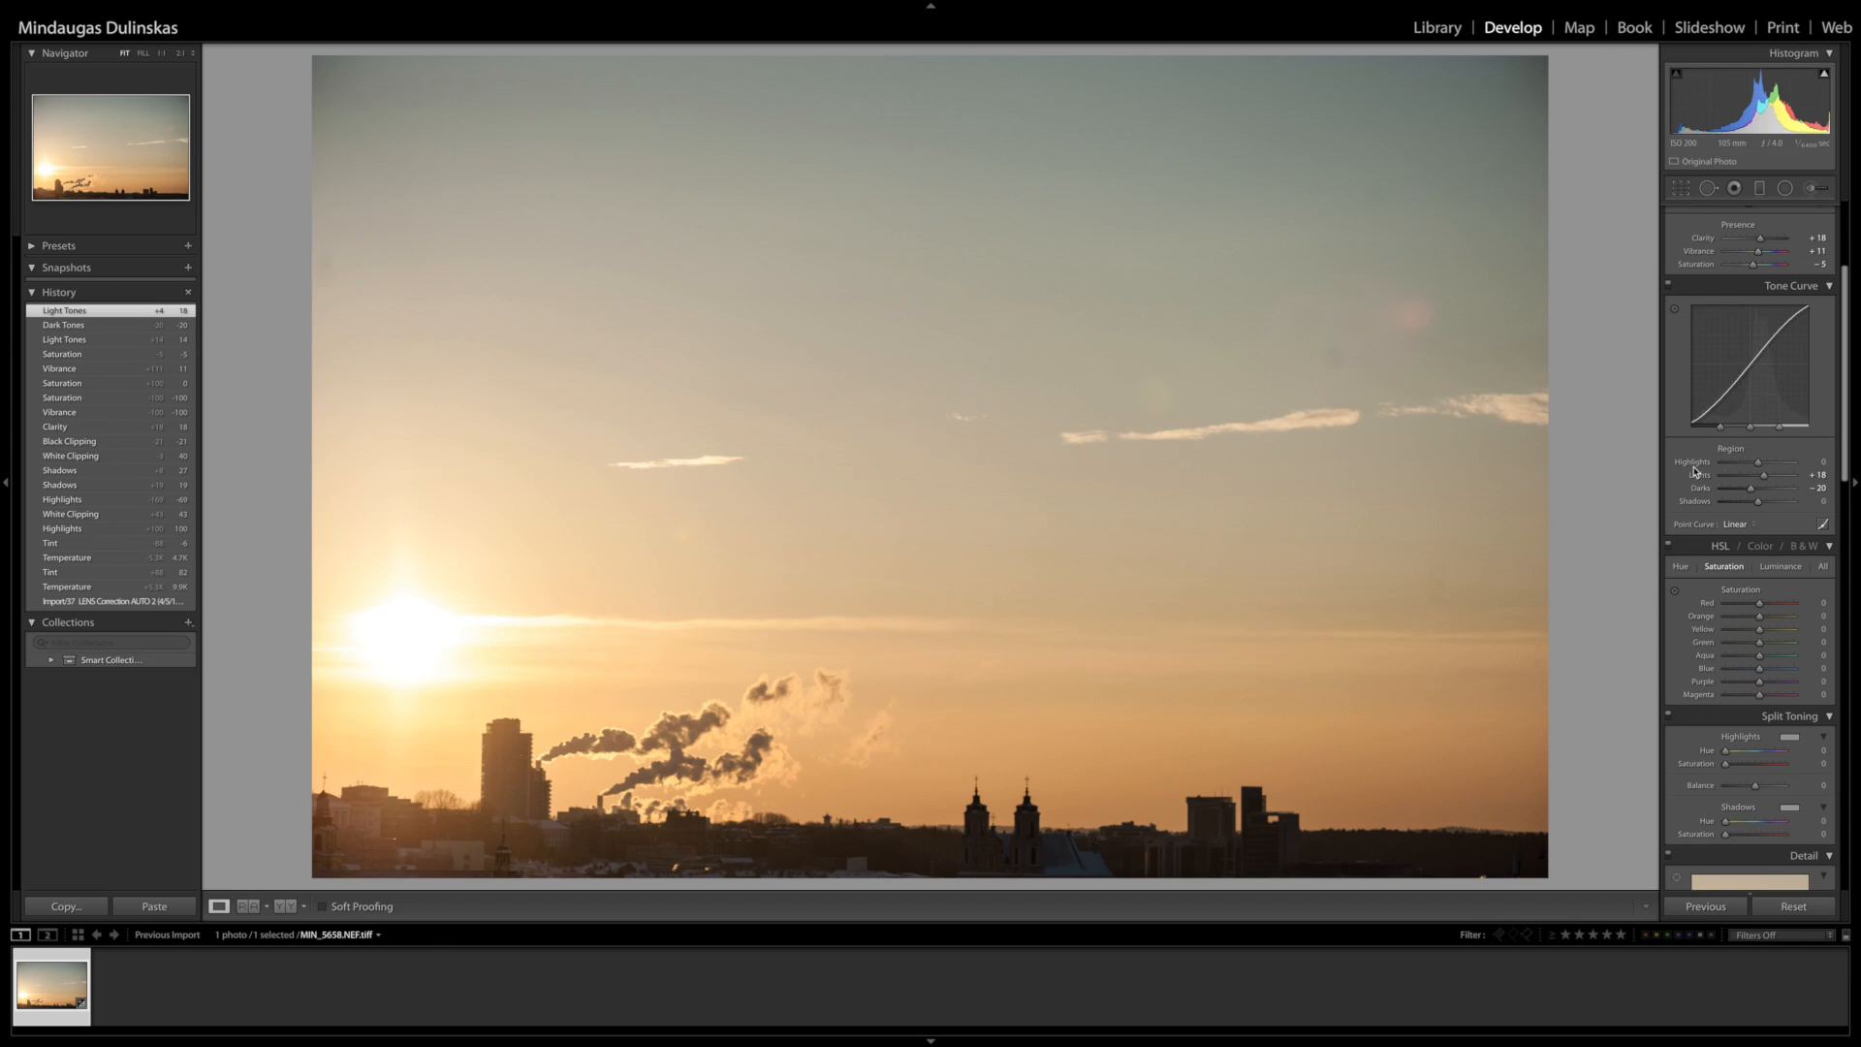
- Refine the tone curve with Highlights at +13 and Darks at -21
scroll(1758, 368, down, 3)
scroll(1758, 364, up, 2)
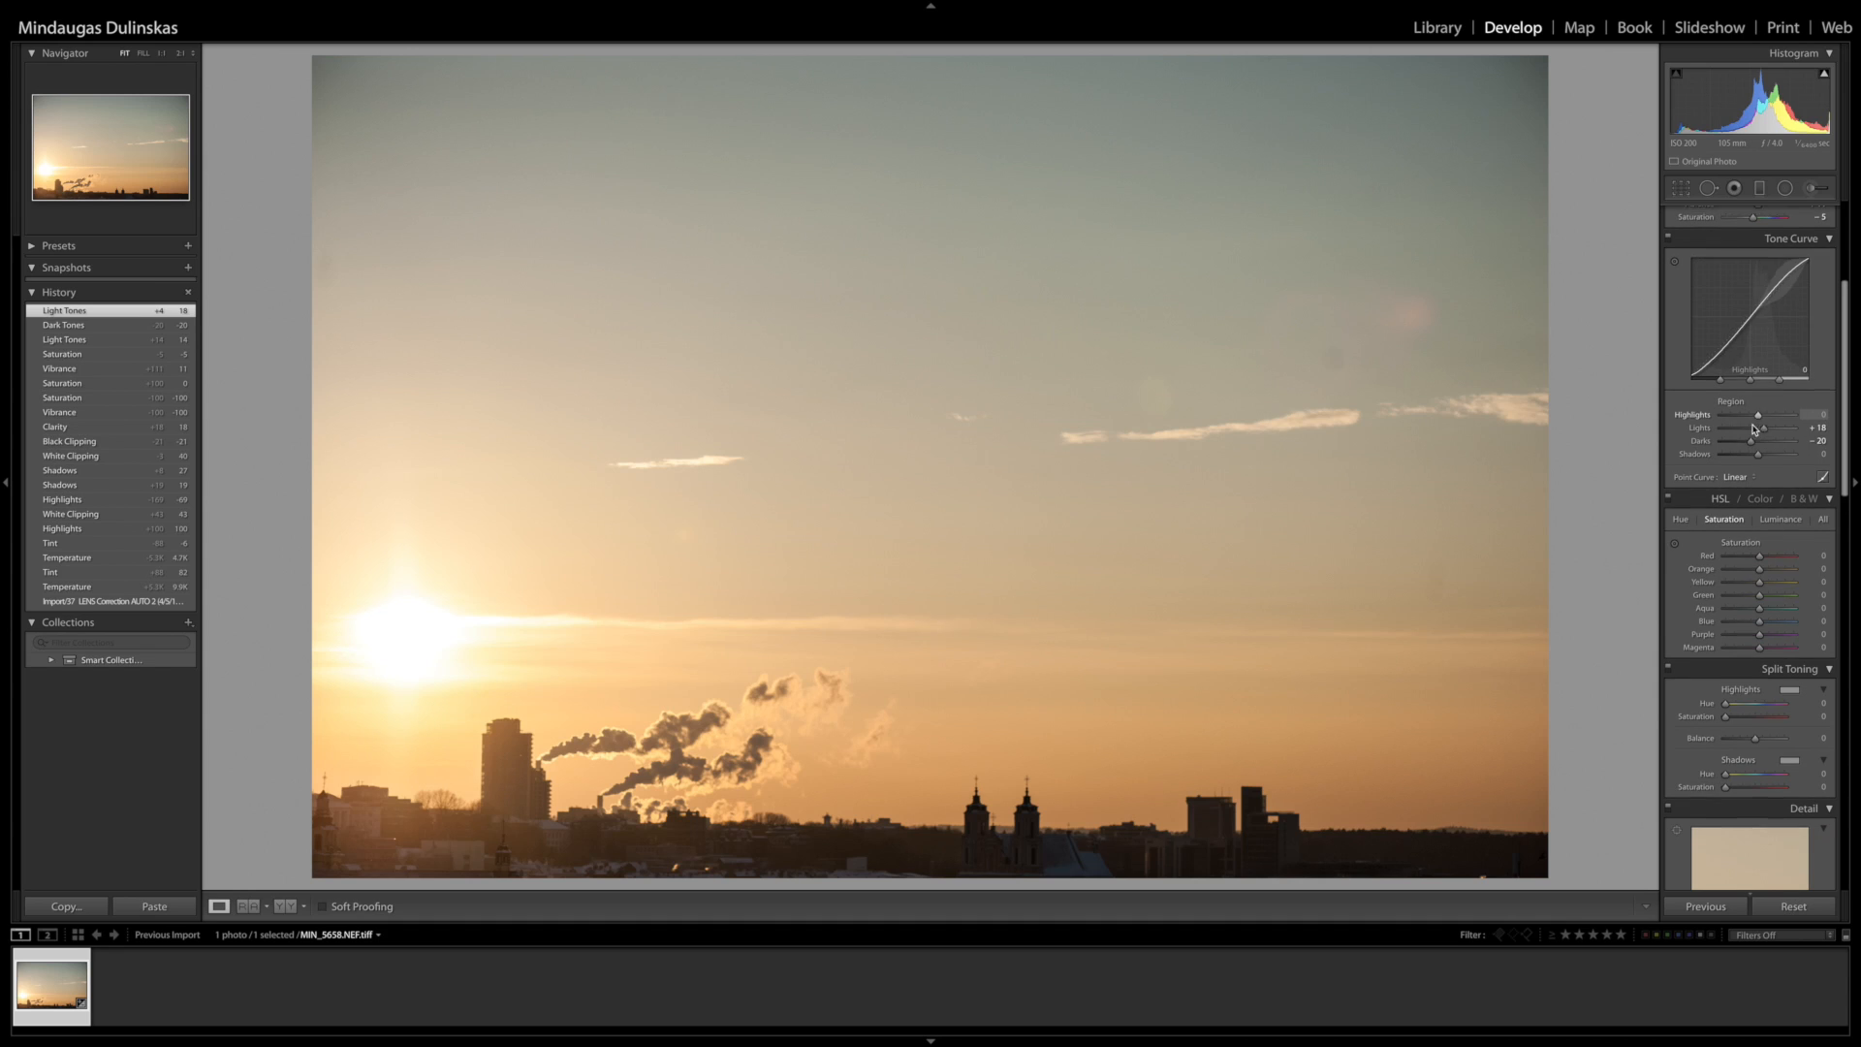
click(1751, 421)
drag(1751, 421, 1762, 423)
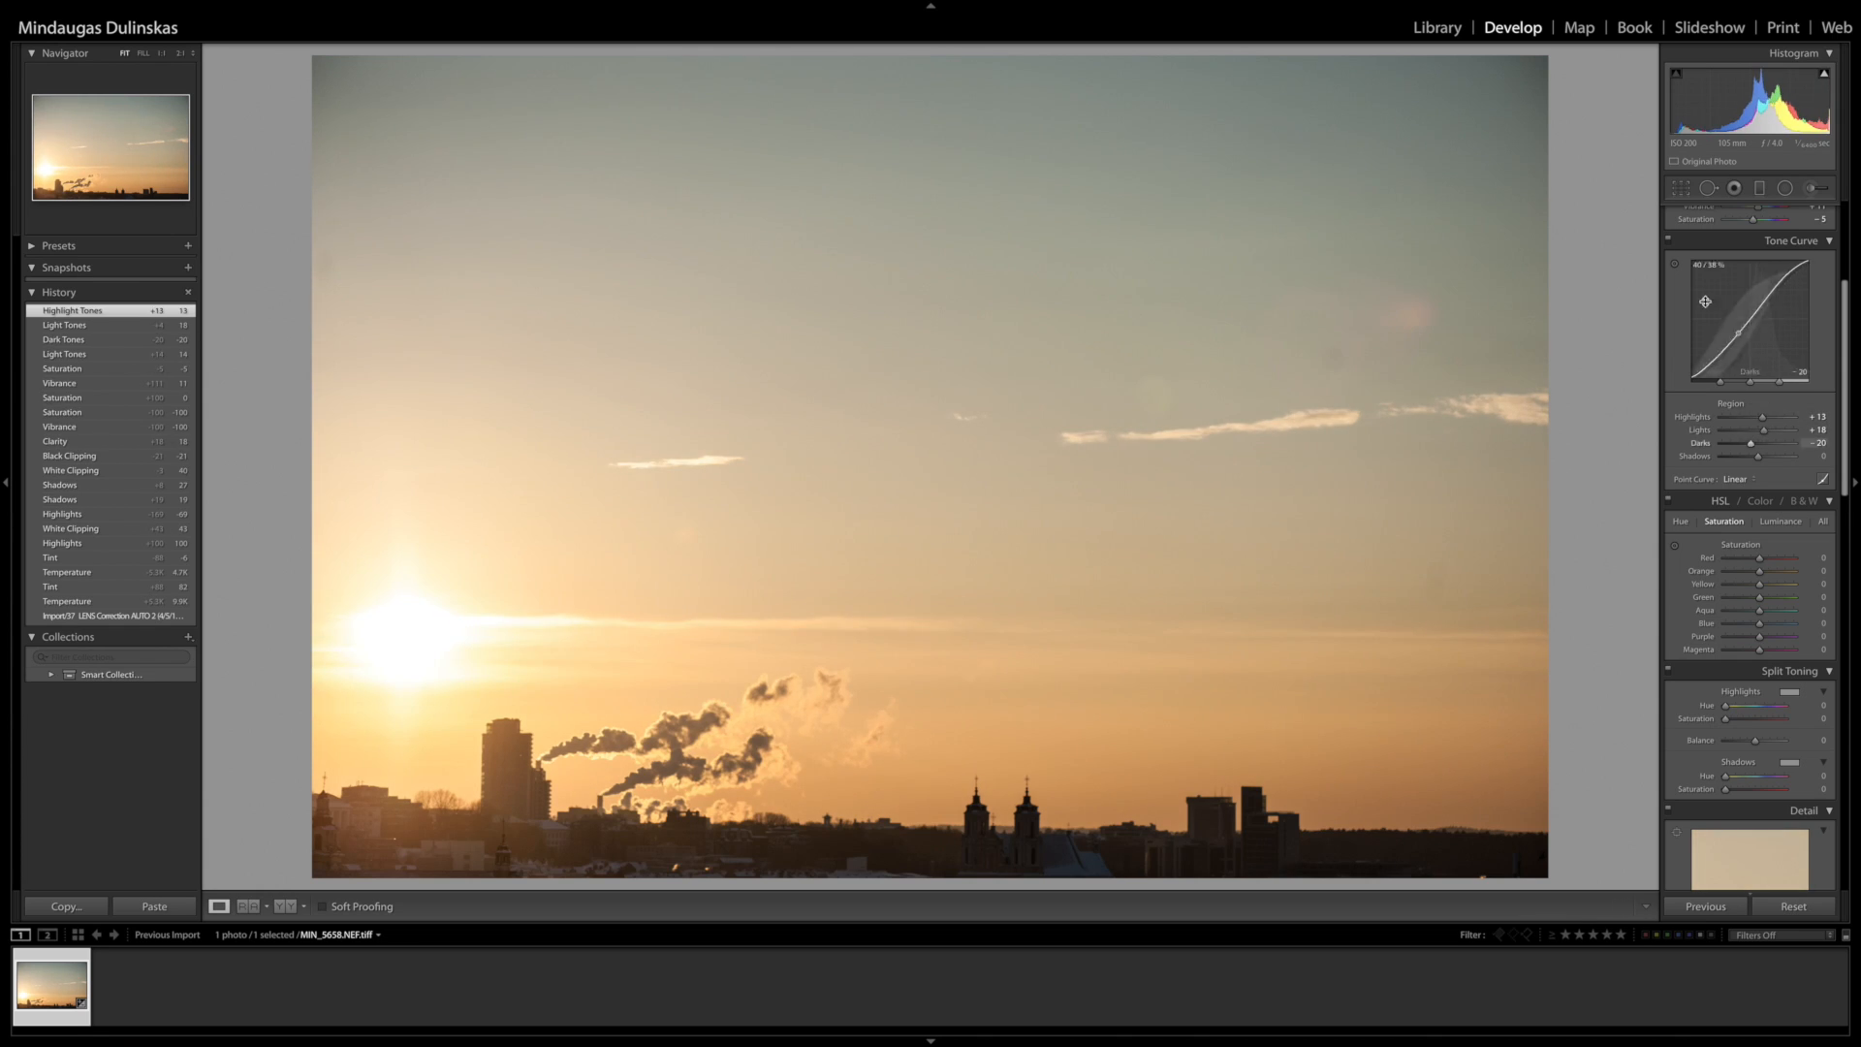
drag(1734, 339, 1733, 340)
- Switch the Tone Curve adjustment off and on twice to compare the photo with and without it
click(1669, 240)
click(1670, 241)
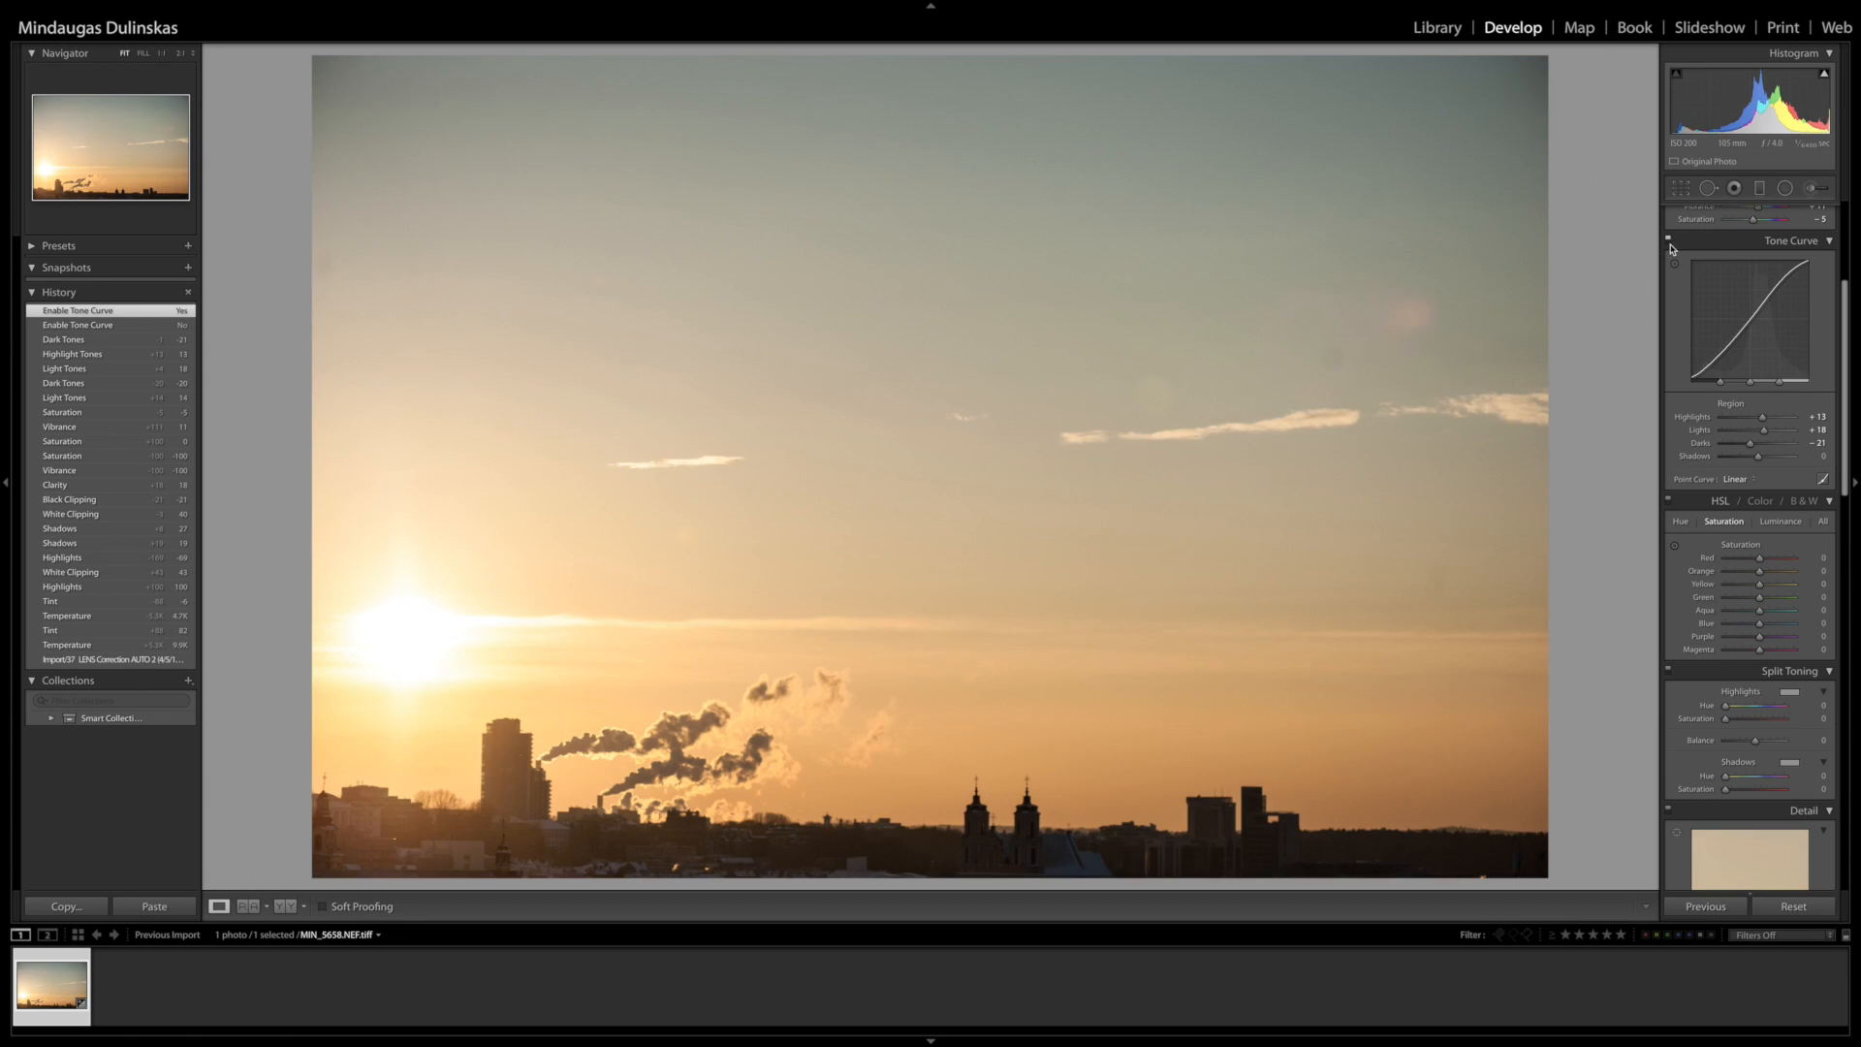
click(1669, 242)
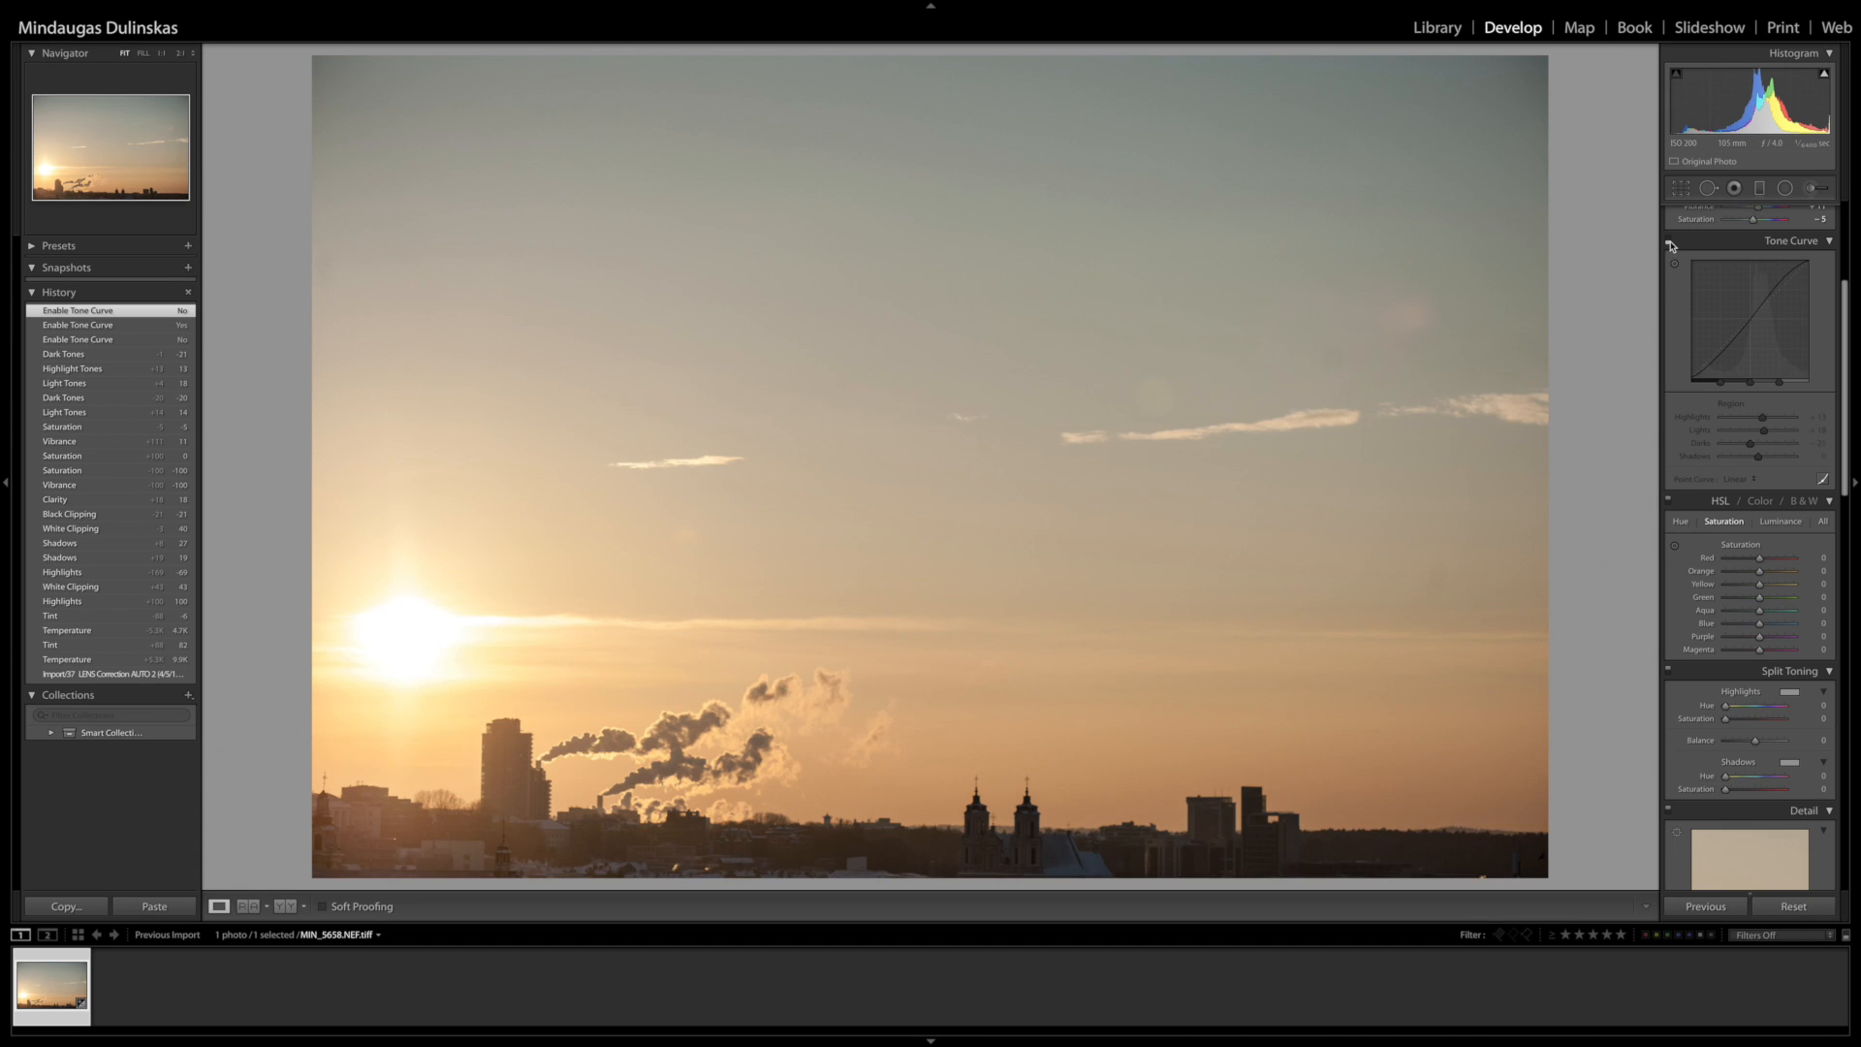
click(1669, 241)
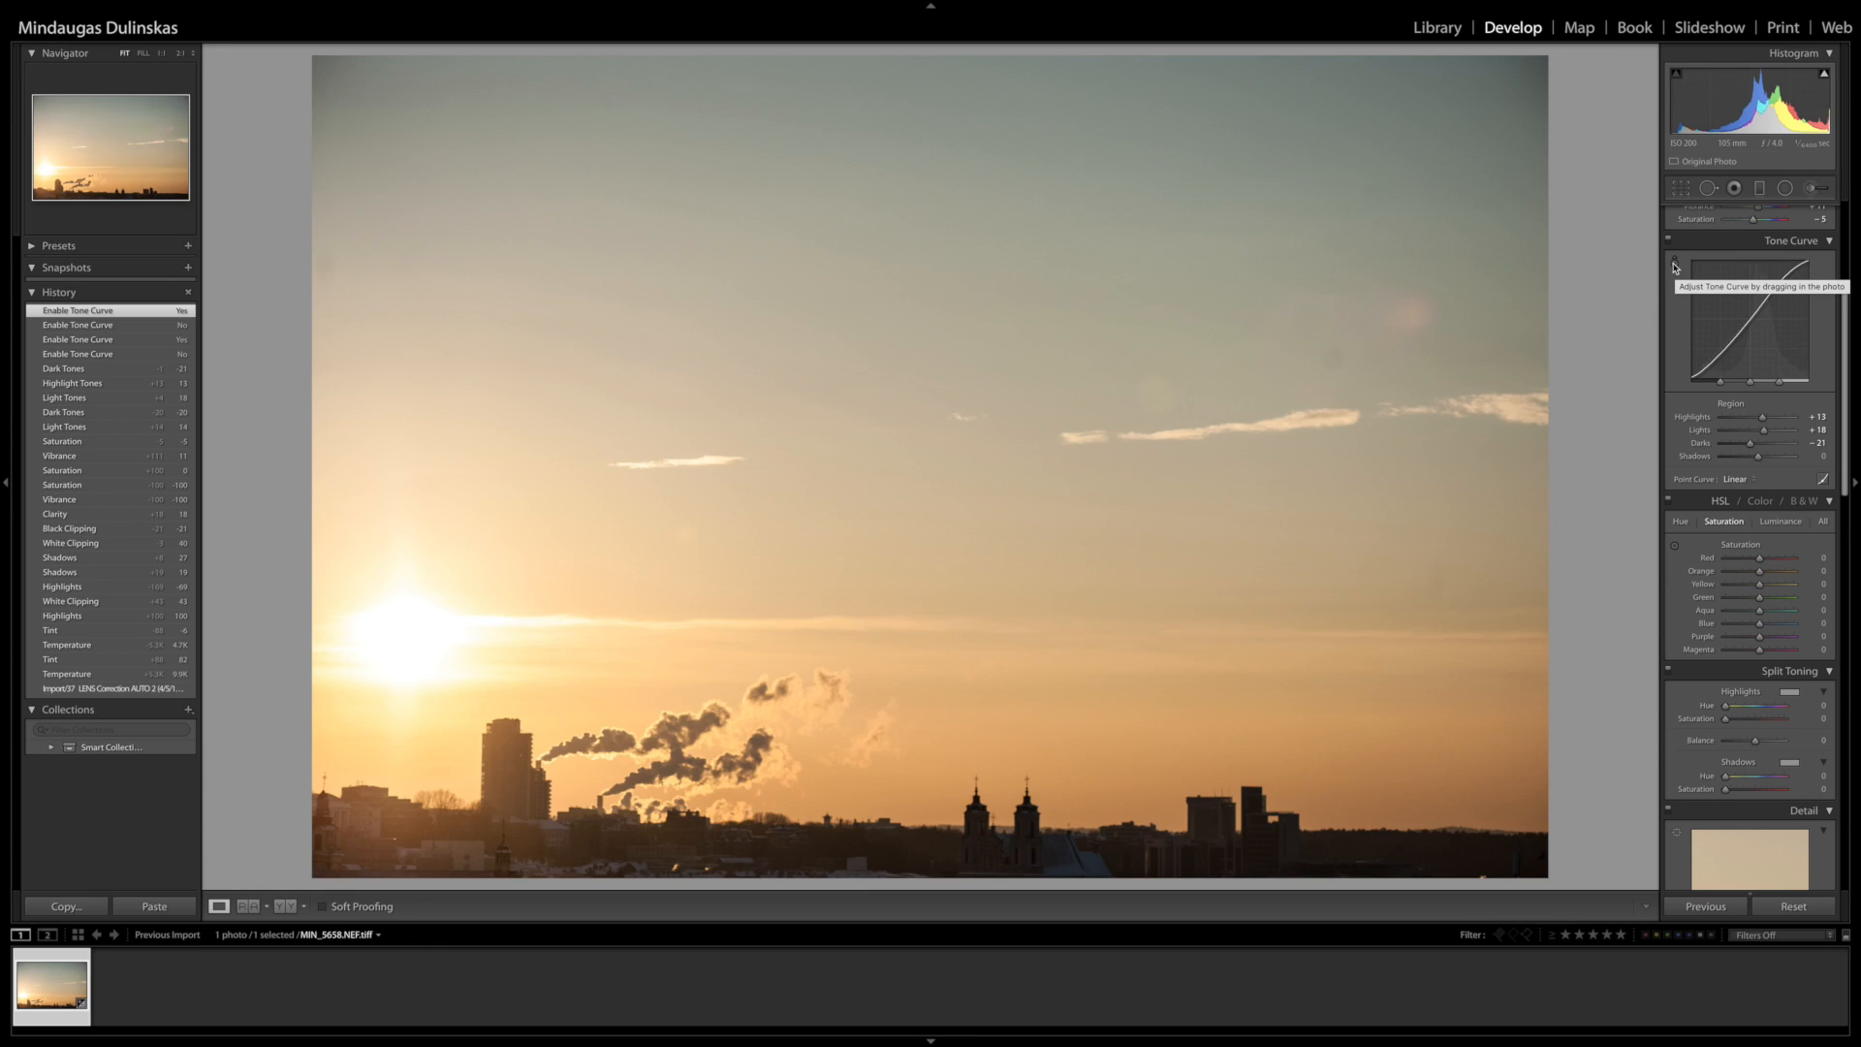
- Lower the tone curve's Lights to -2 with the targeted adjustment tool on the sky above the horizon
click(1674, 266)
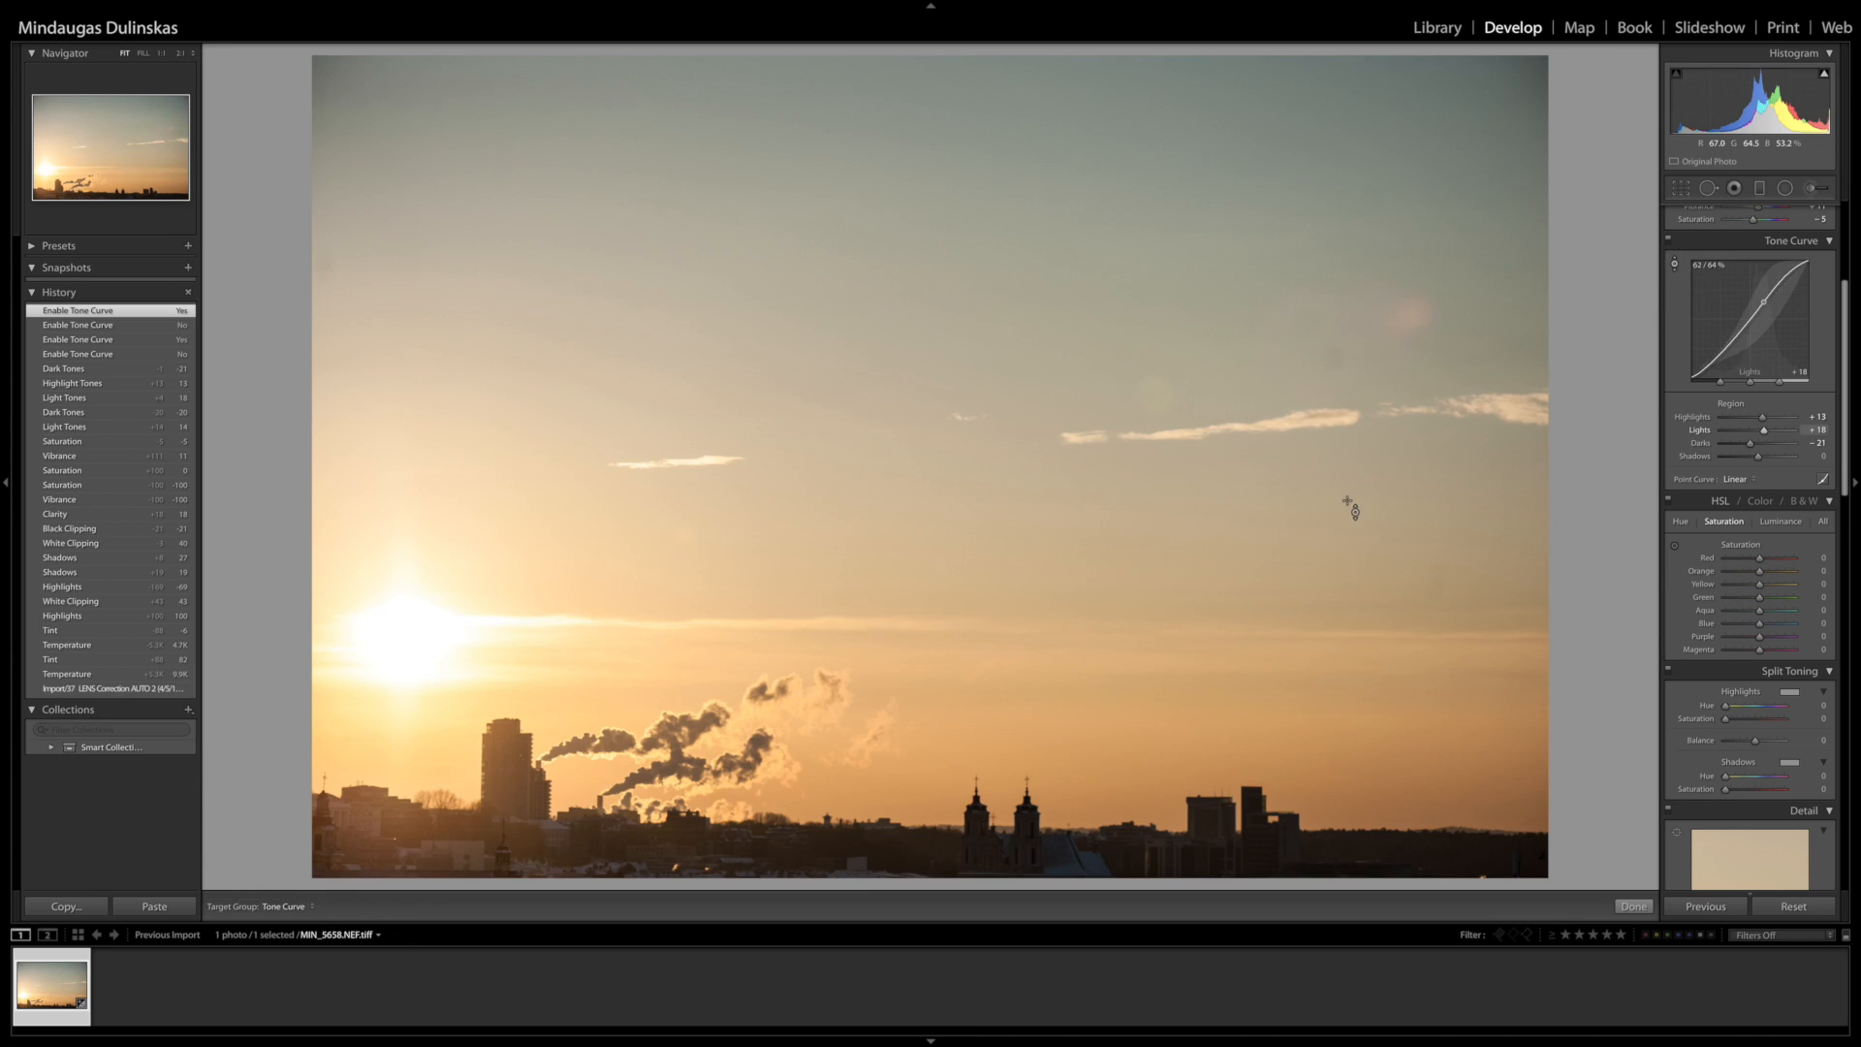
mouse_move(1227, 718)
mouse_down()
mouse_move(1227, 642)
mouse_move(1227, 853)
mouse_move(1226, 678)
mouse_move(1226, 706)
mouse_up()
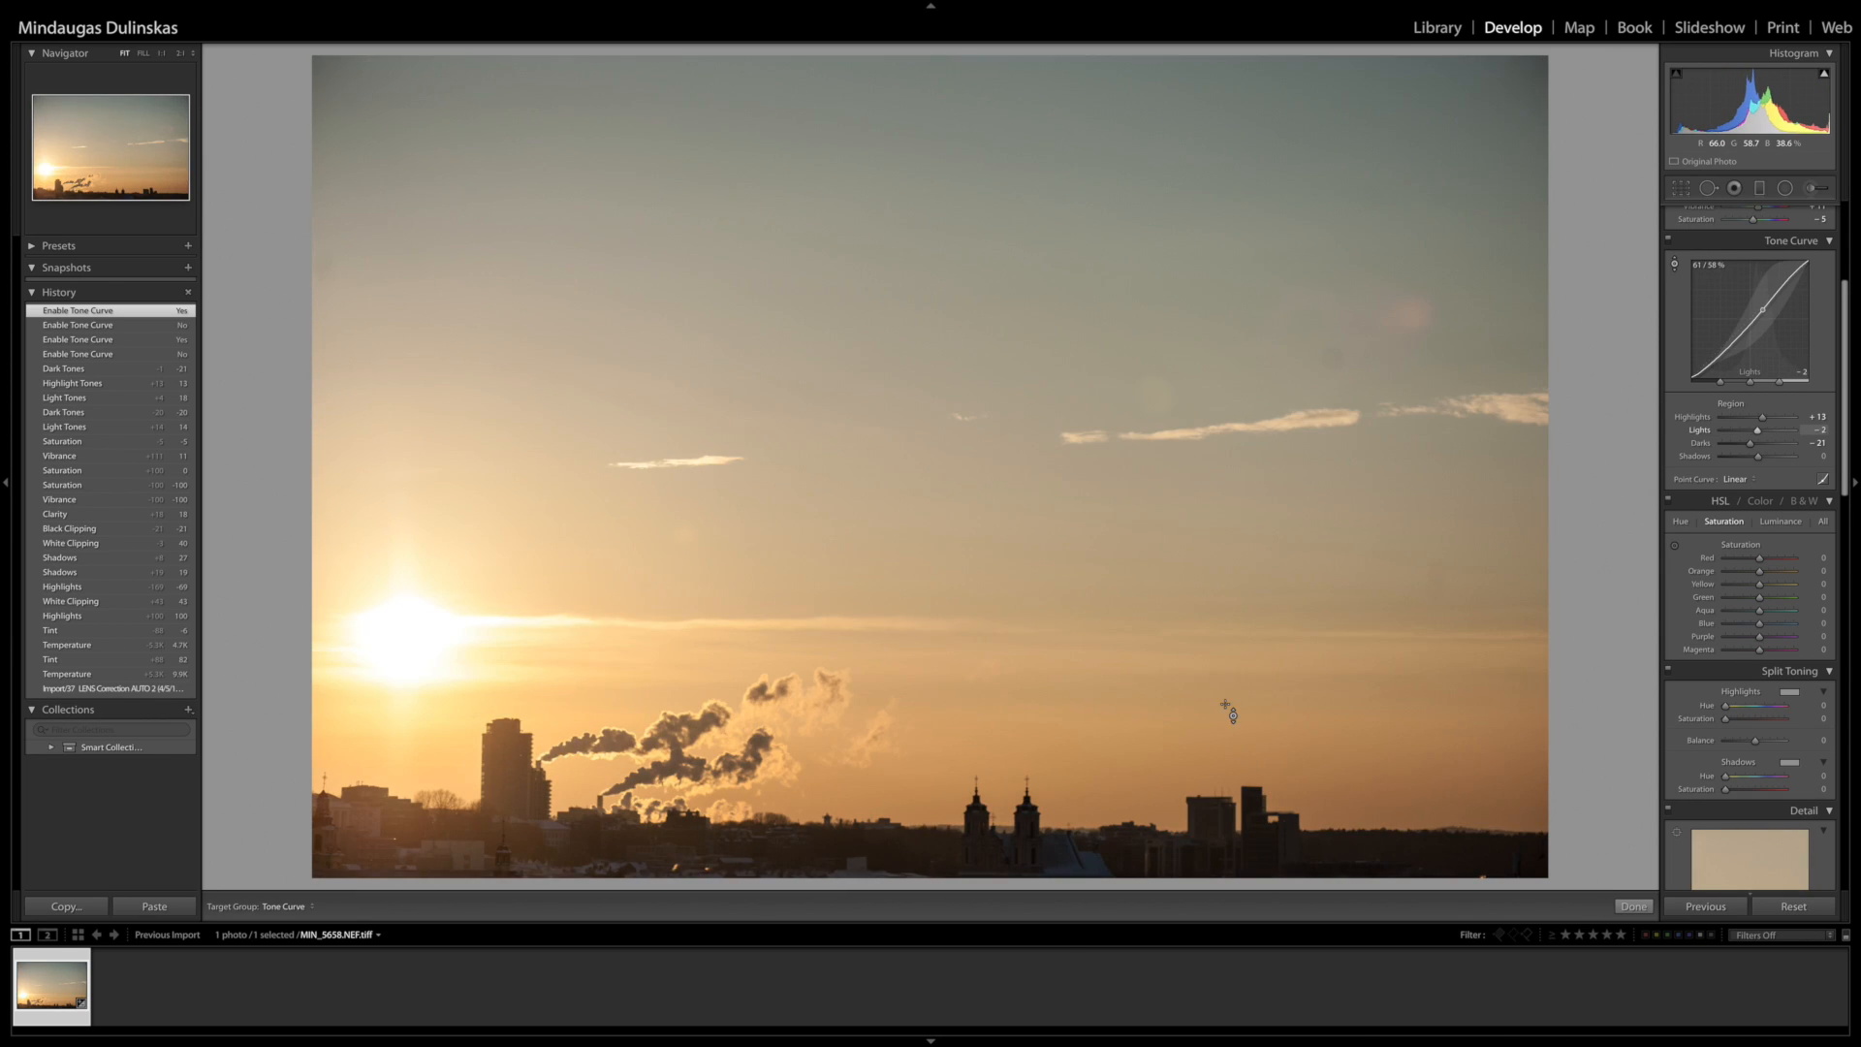
- Look at the Color version of the HSL adjustments and return to the HSL controls
scroll(1726, 405, down, 3)
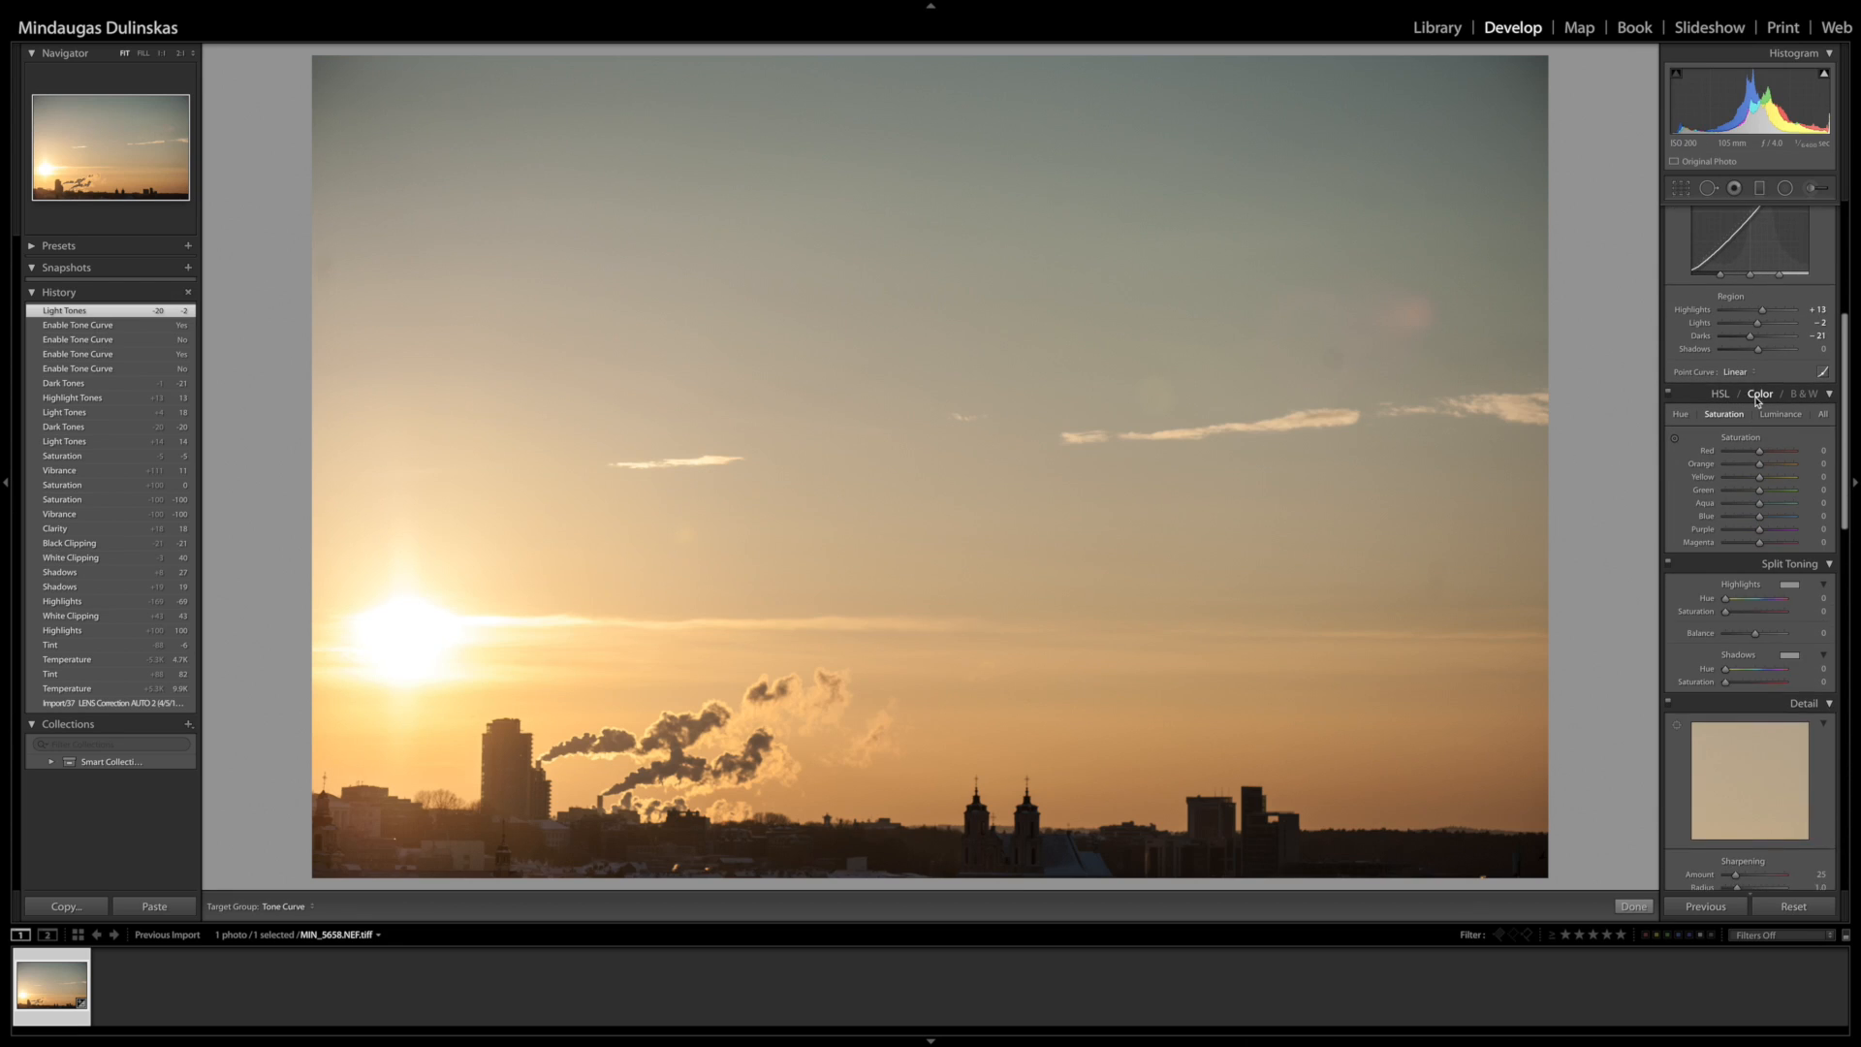
click(1760, 395)
click(1830, 396)
click(1829, 395)
click(1721, 396)
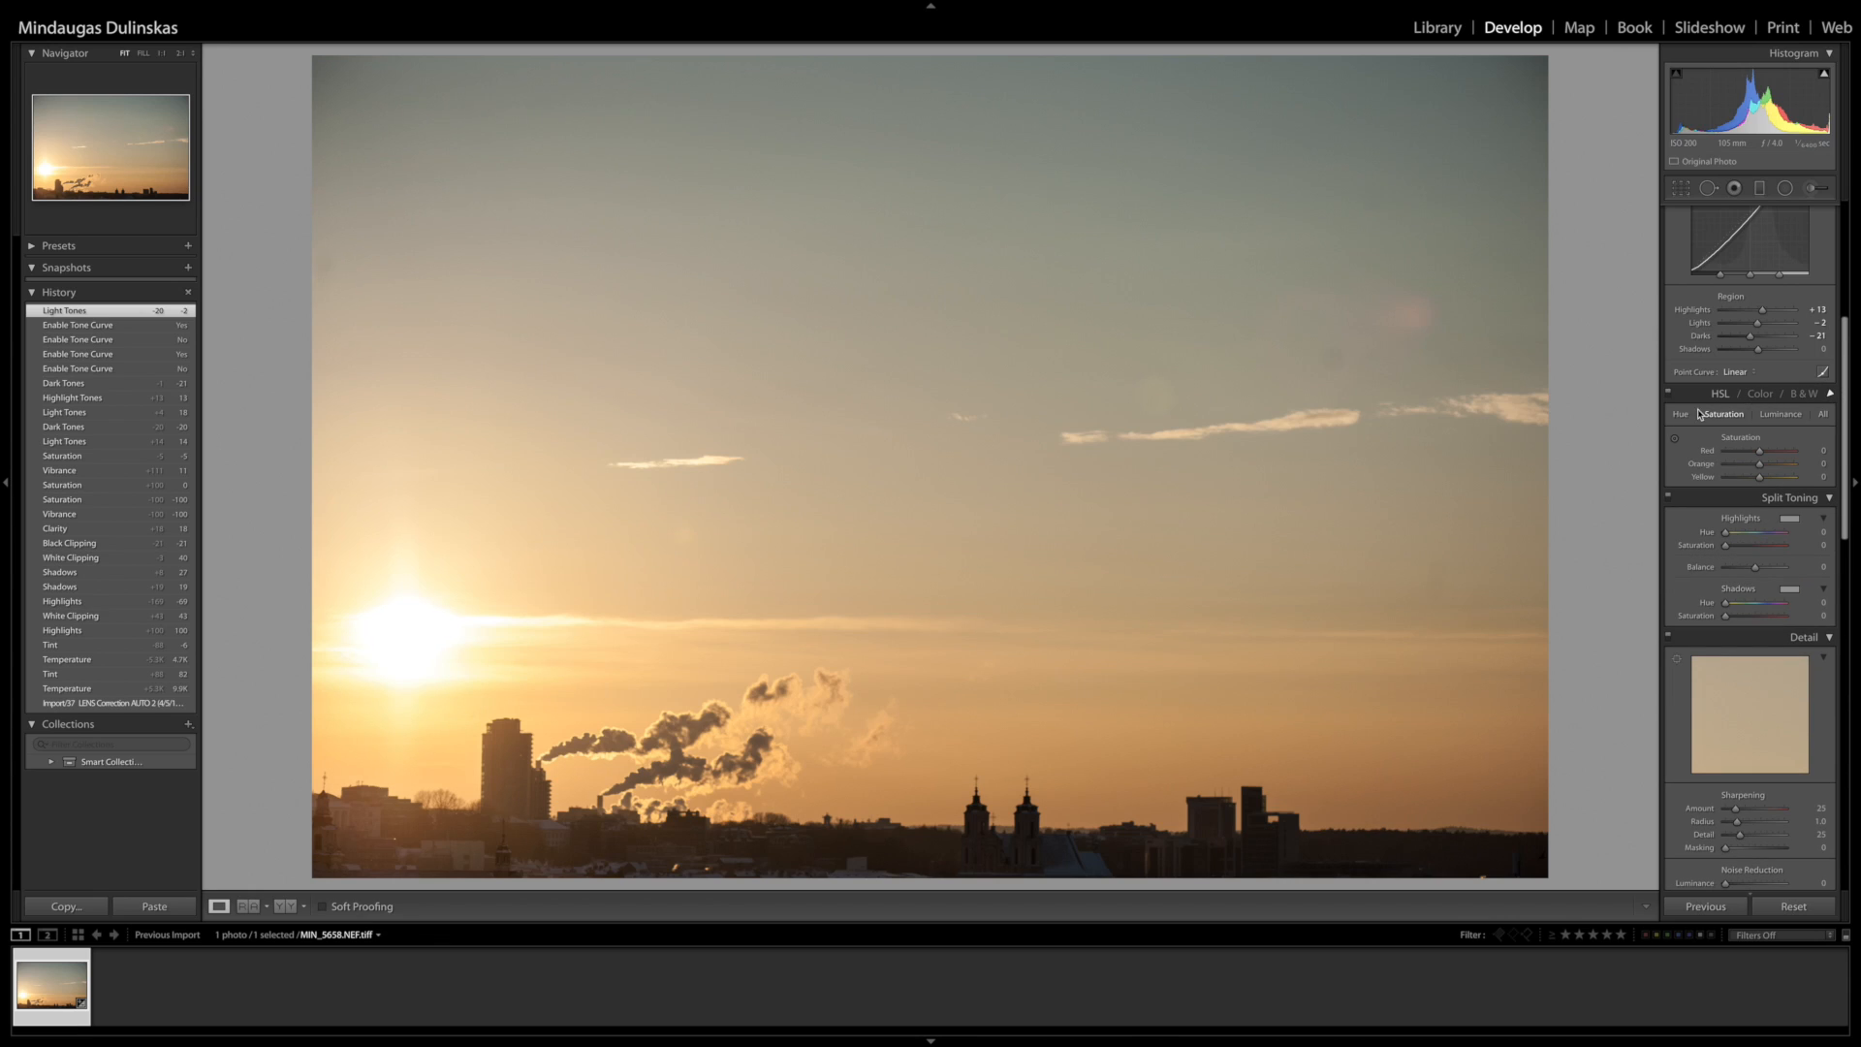
- Look at the combined hue, saturation and luminance adjustments in HSL and return to the saturation controls only
click(1823, 414)
scroll(1755, 679, down, 3)
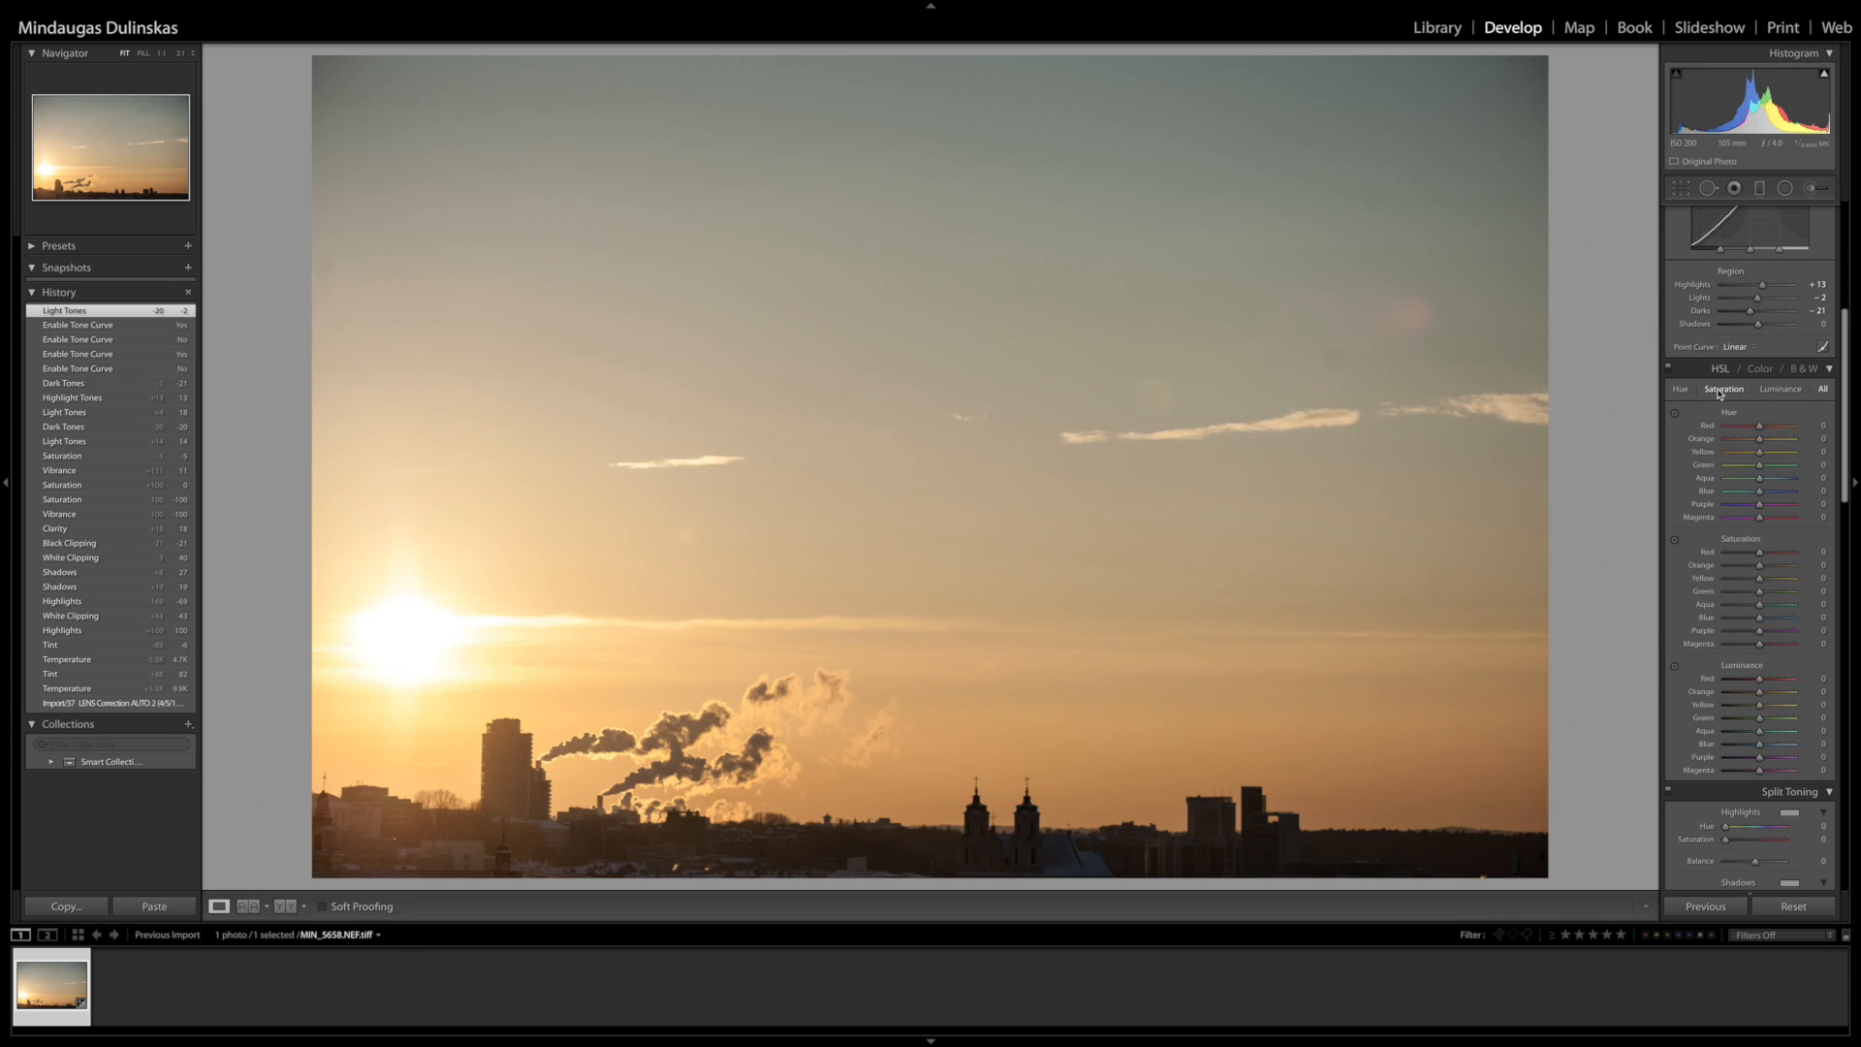
click(1721, 390)
click(1821, 389)
click(1725, 389)
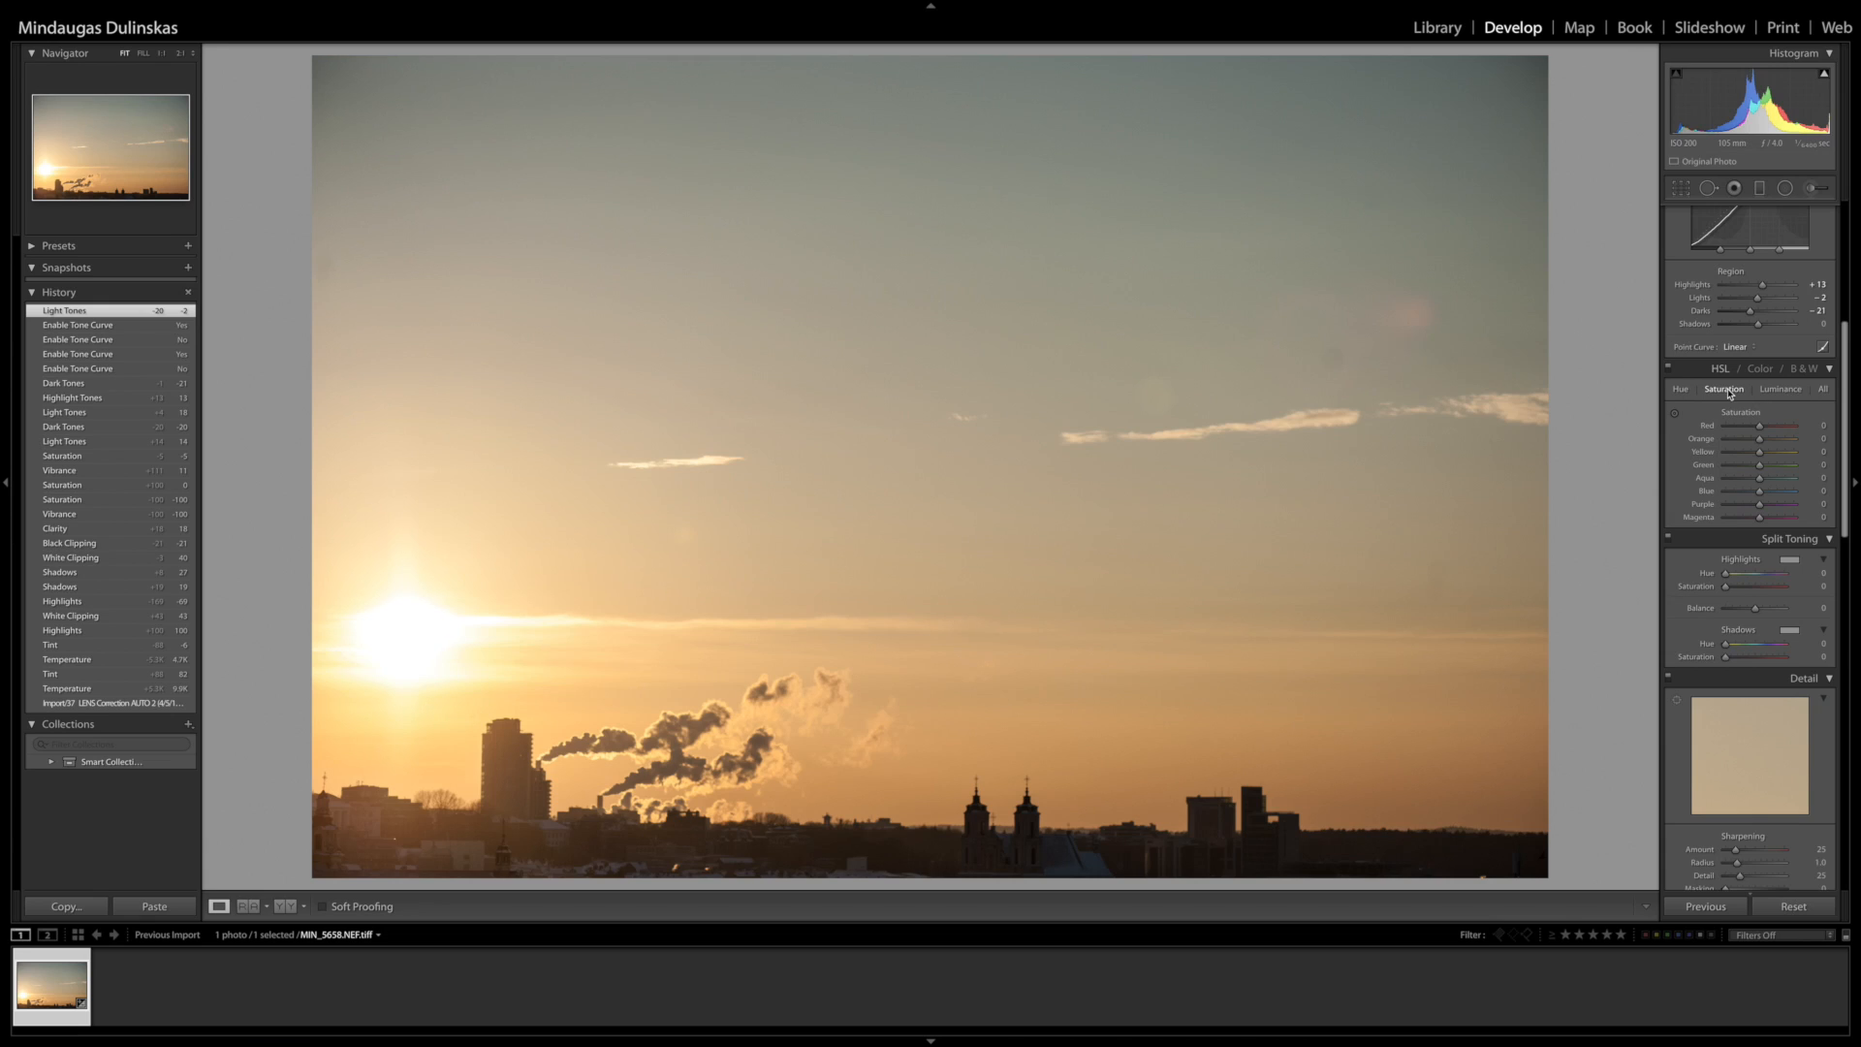
- Try extreme HSL saturation values: -100 for yellow, blue and orange, and +100 for red, aqua and green
drag(1732, 454, 1708, 459)
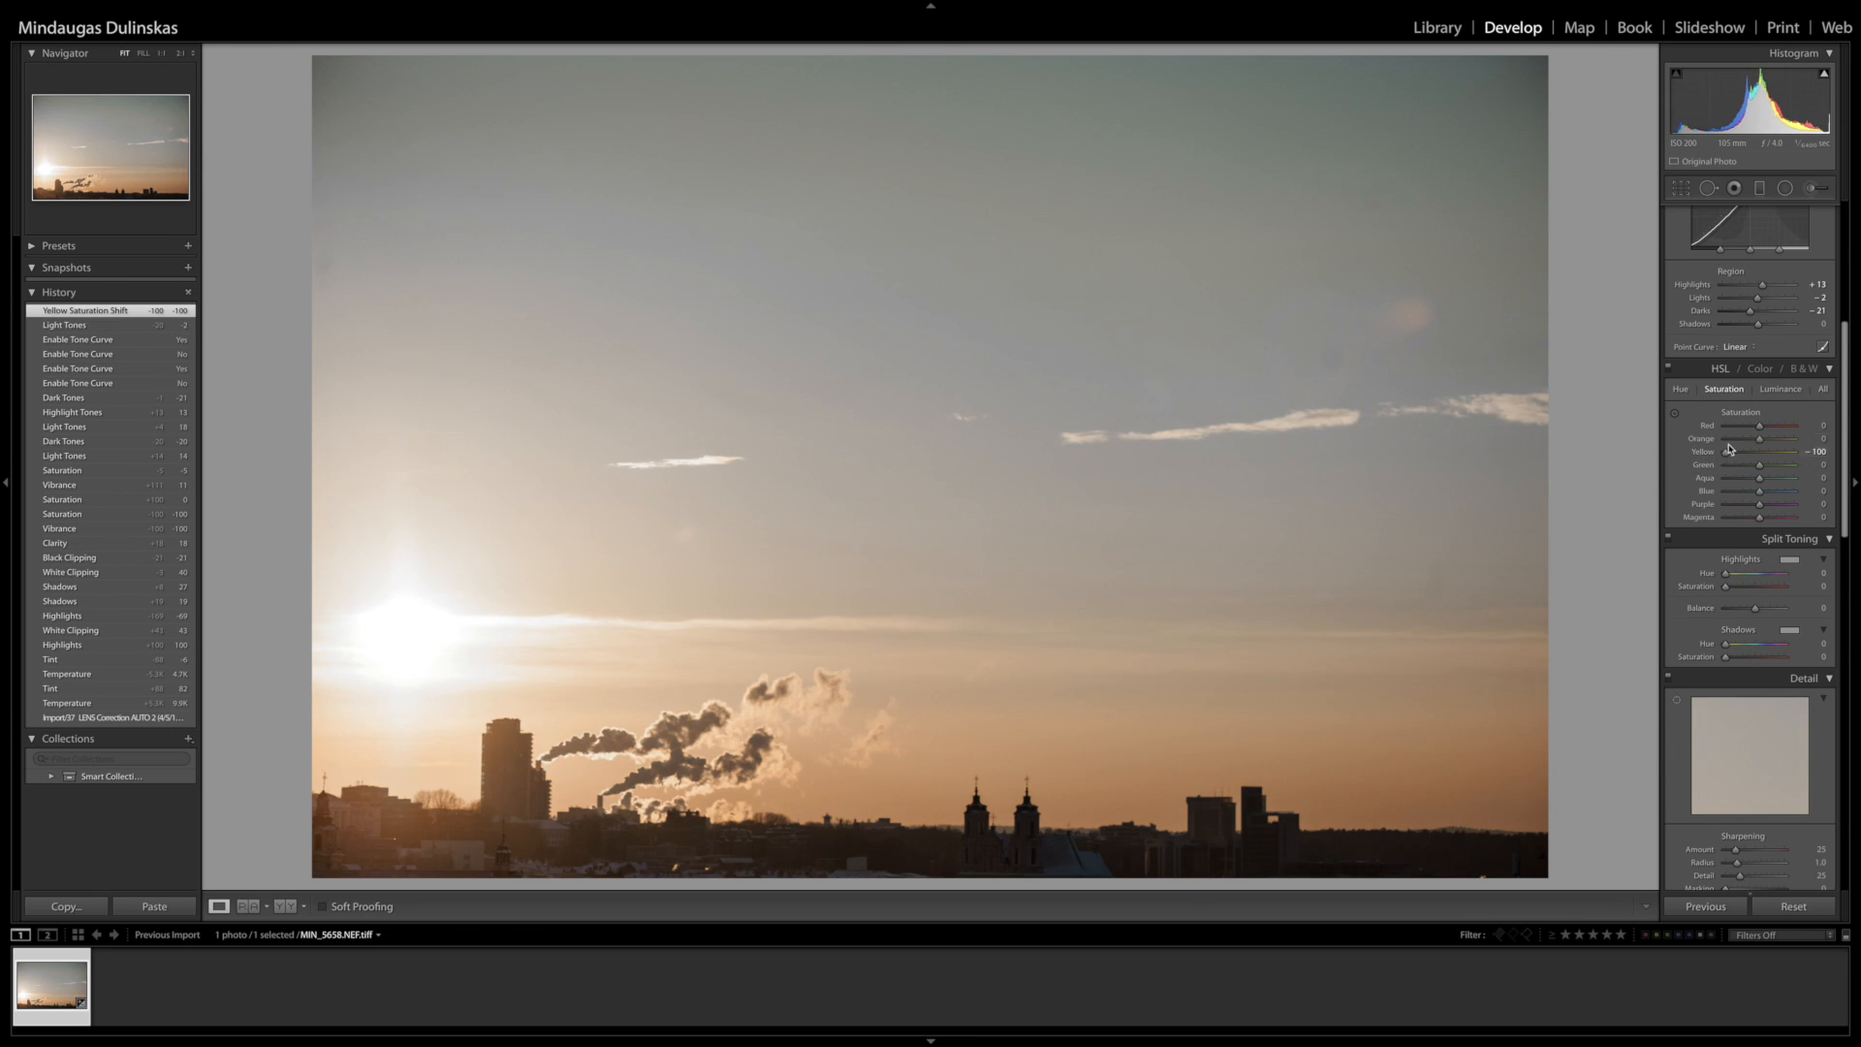
drag(1729, 492, 1683, 494)
drag(1726, 439, 1694, 444)
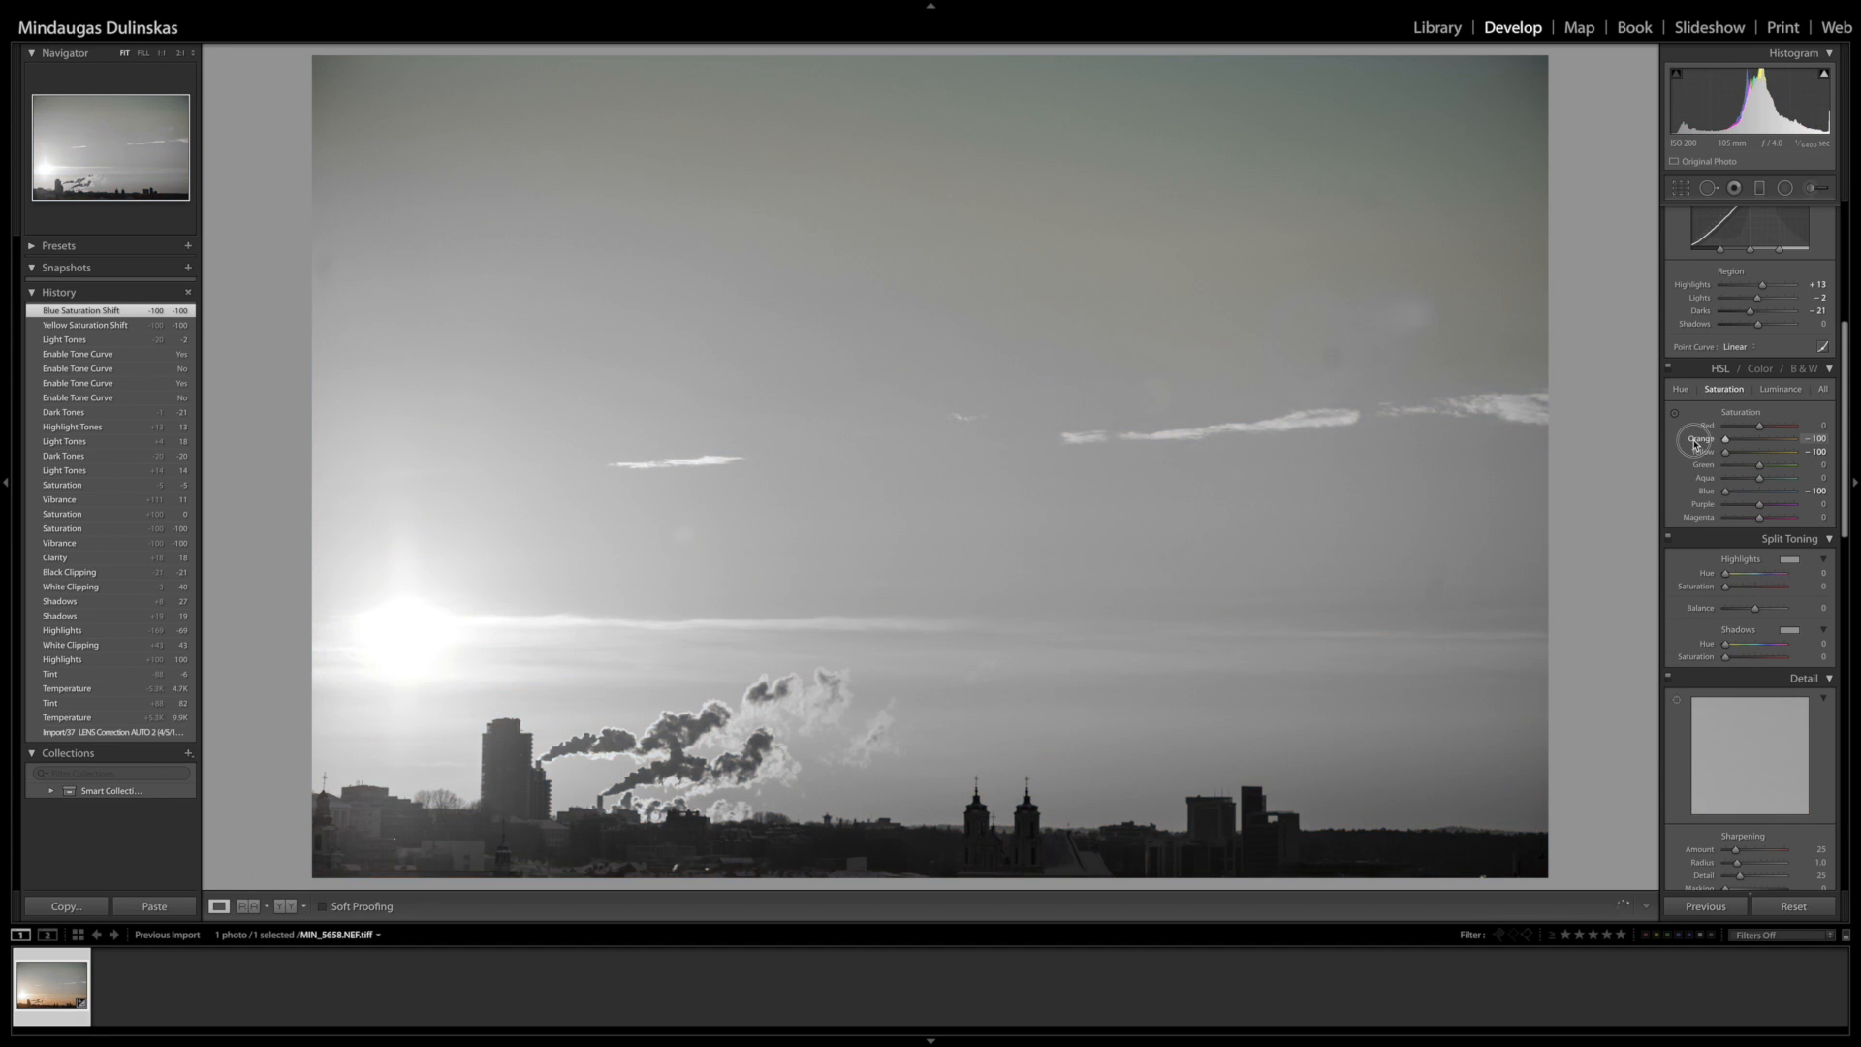
drag(1760, 426, 1799, 433)
click(1795, 477)
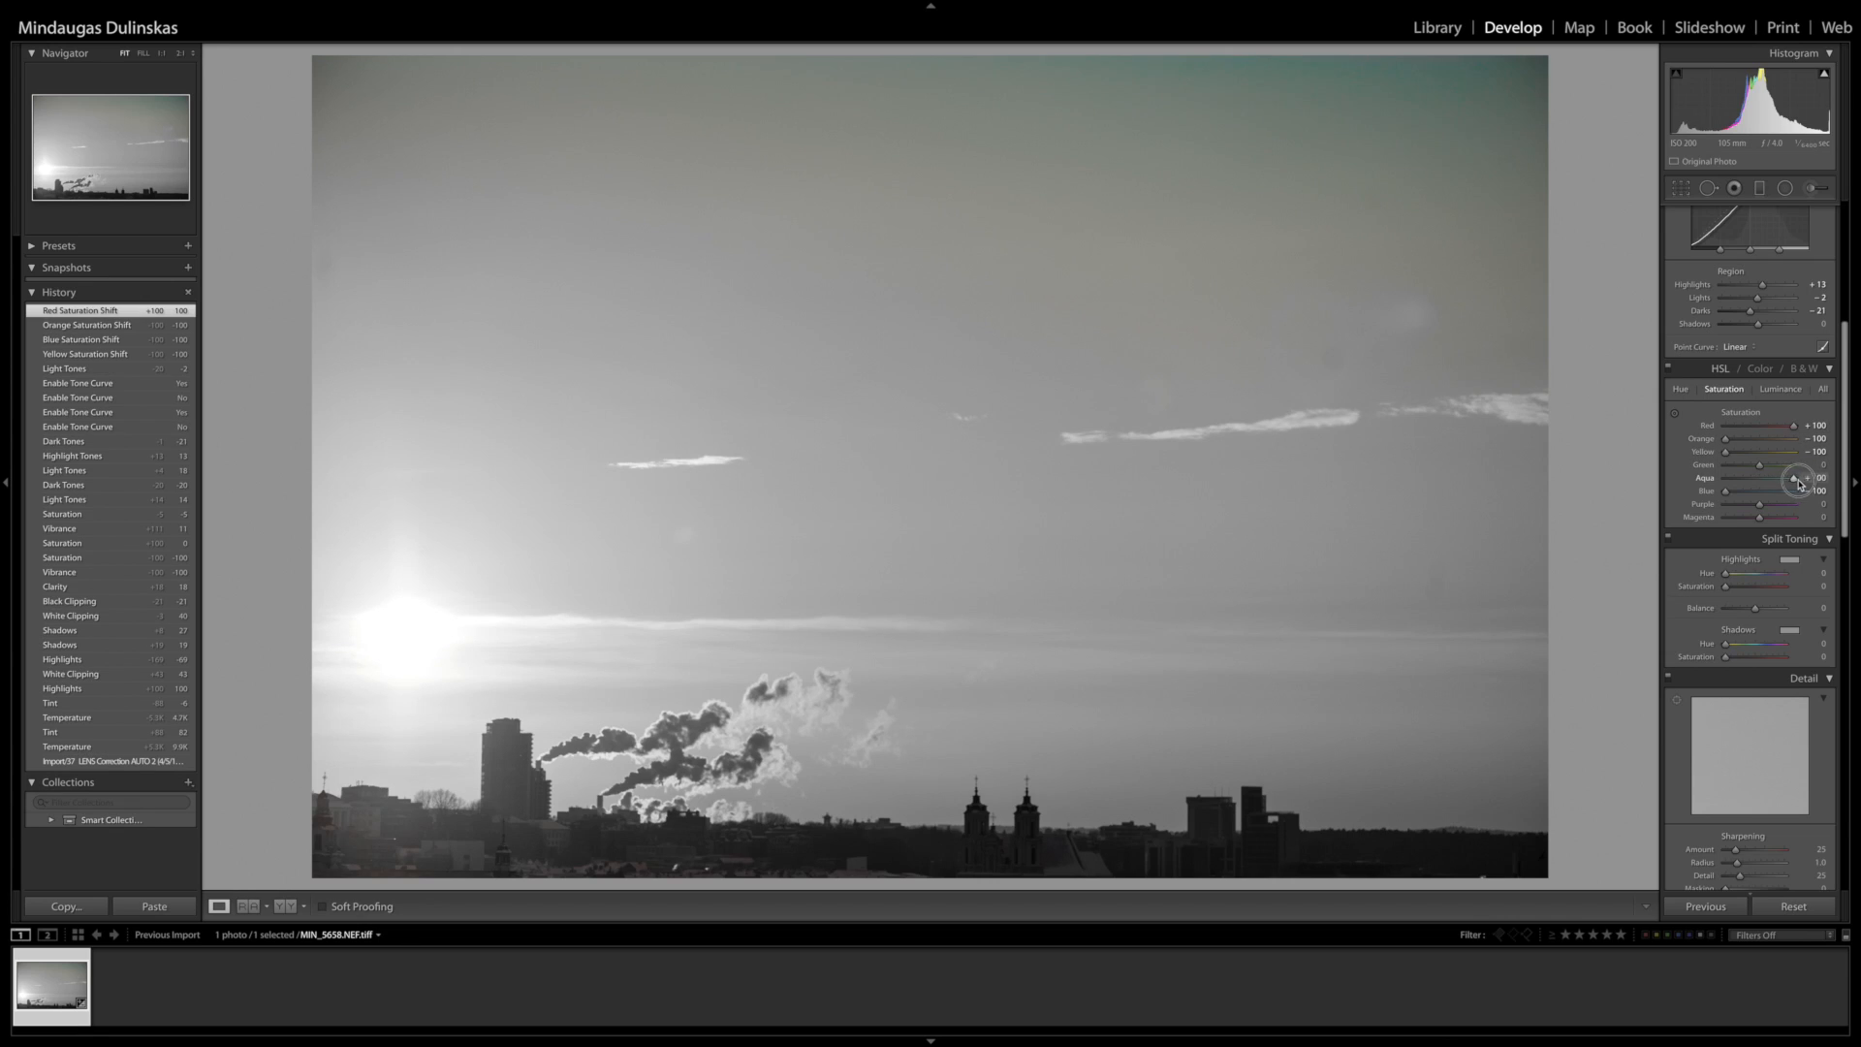
click(1794, 464)
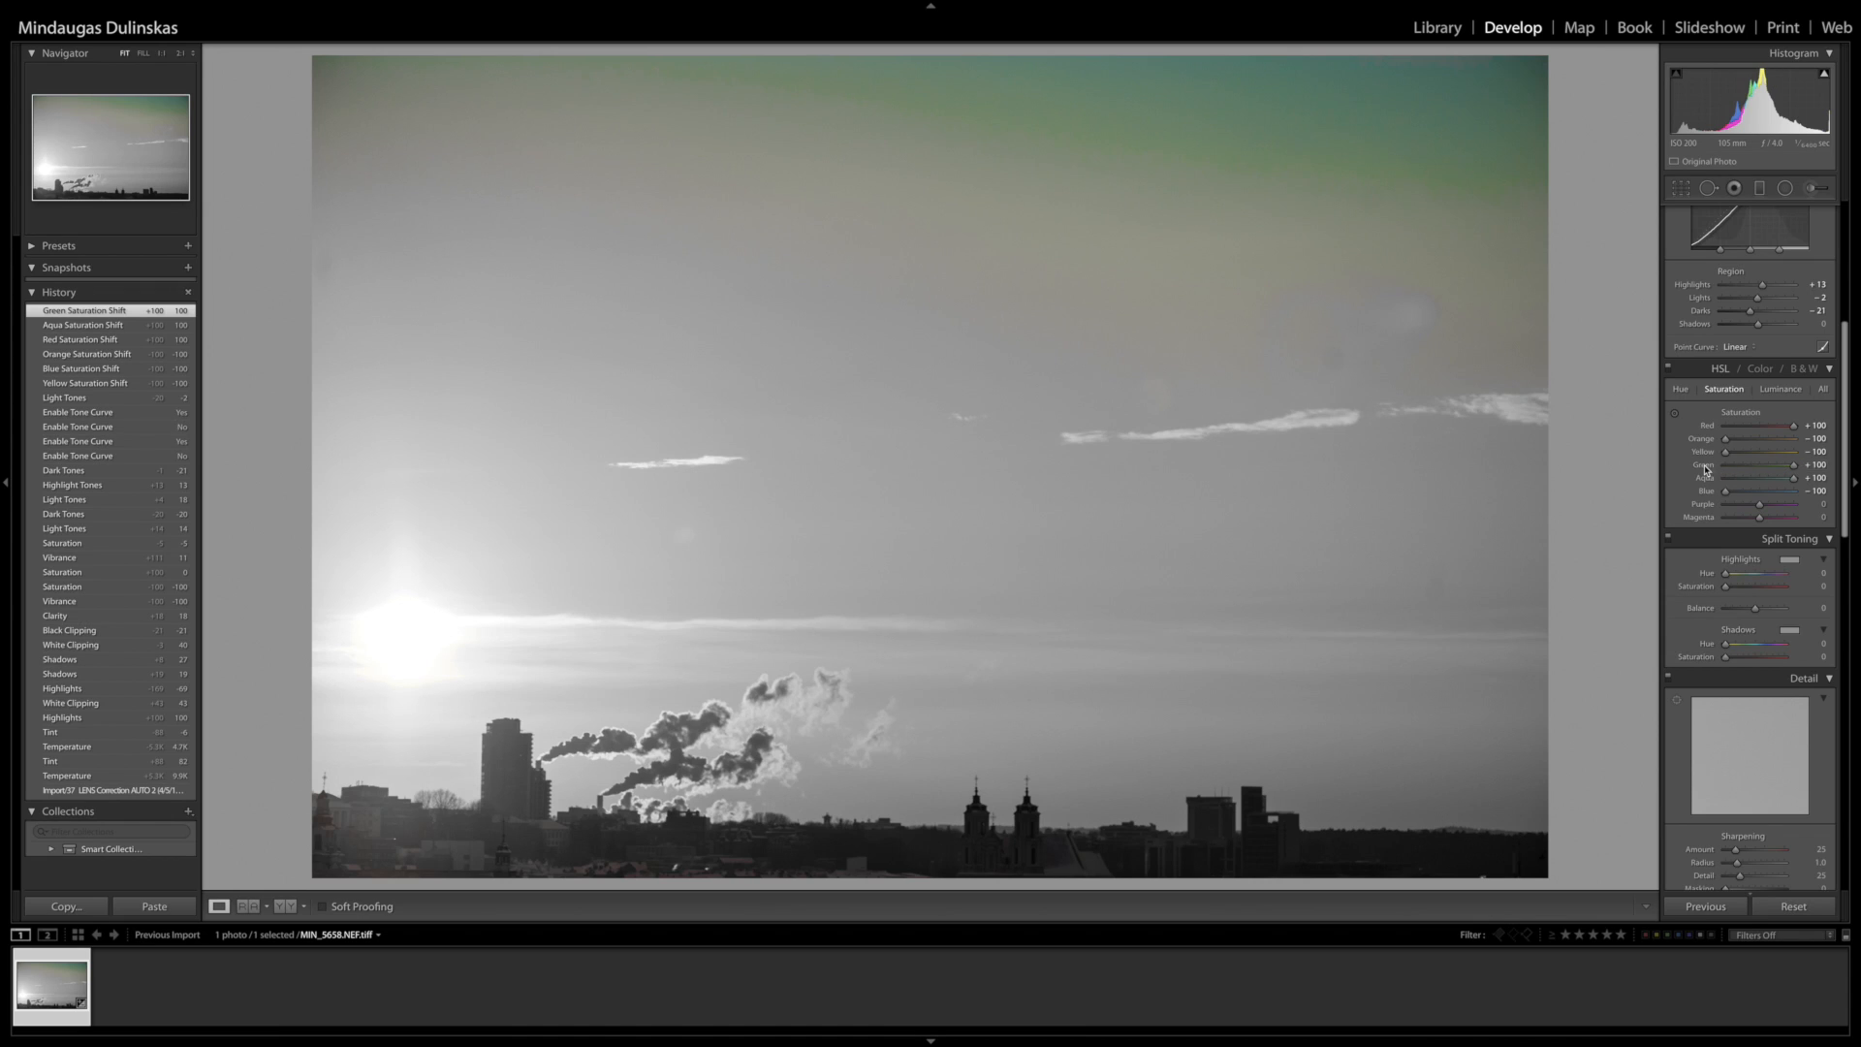
- Reset the HSL saturation of green, blue, yellow, orange and aqua to 0
double_click(1754, 466)
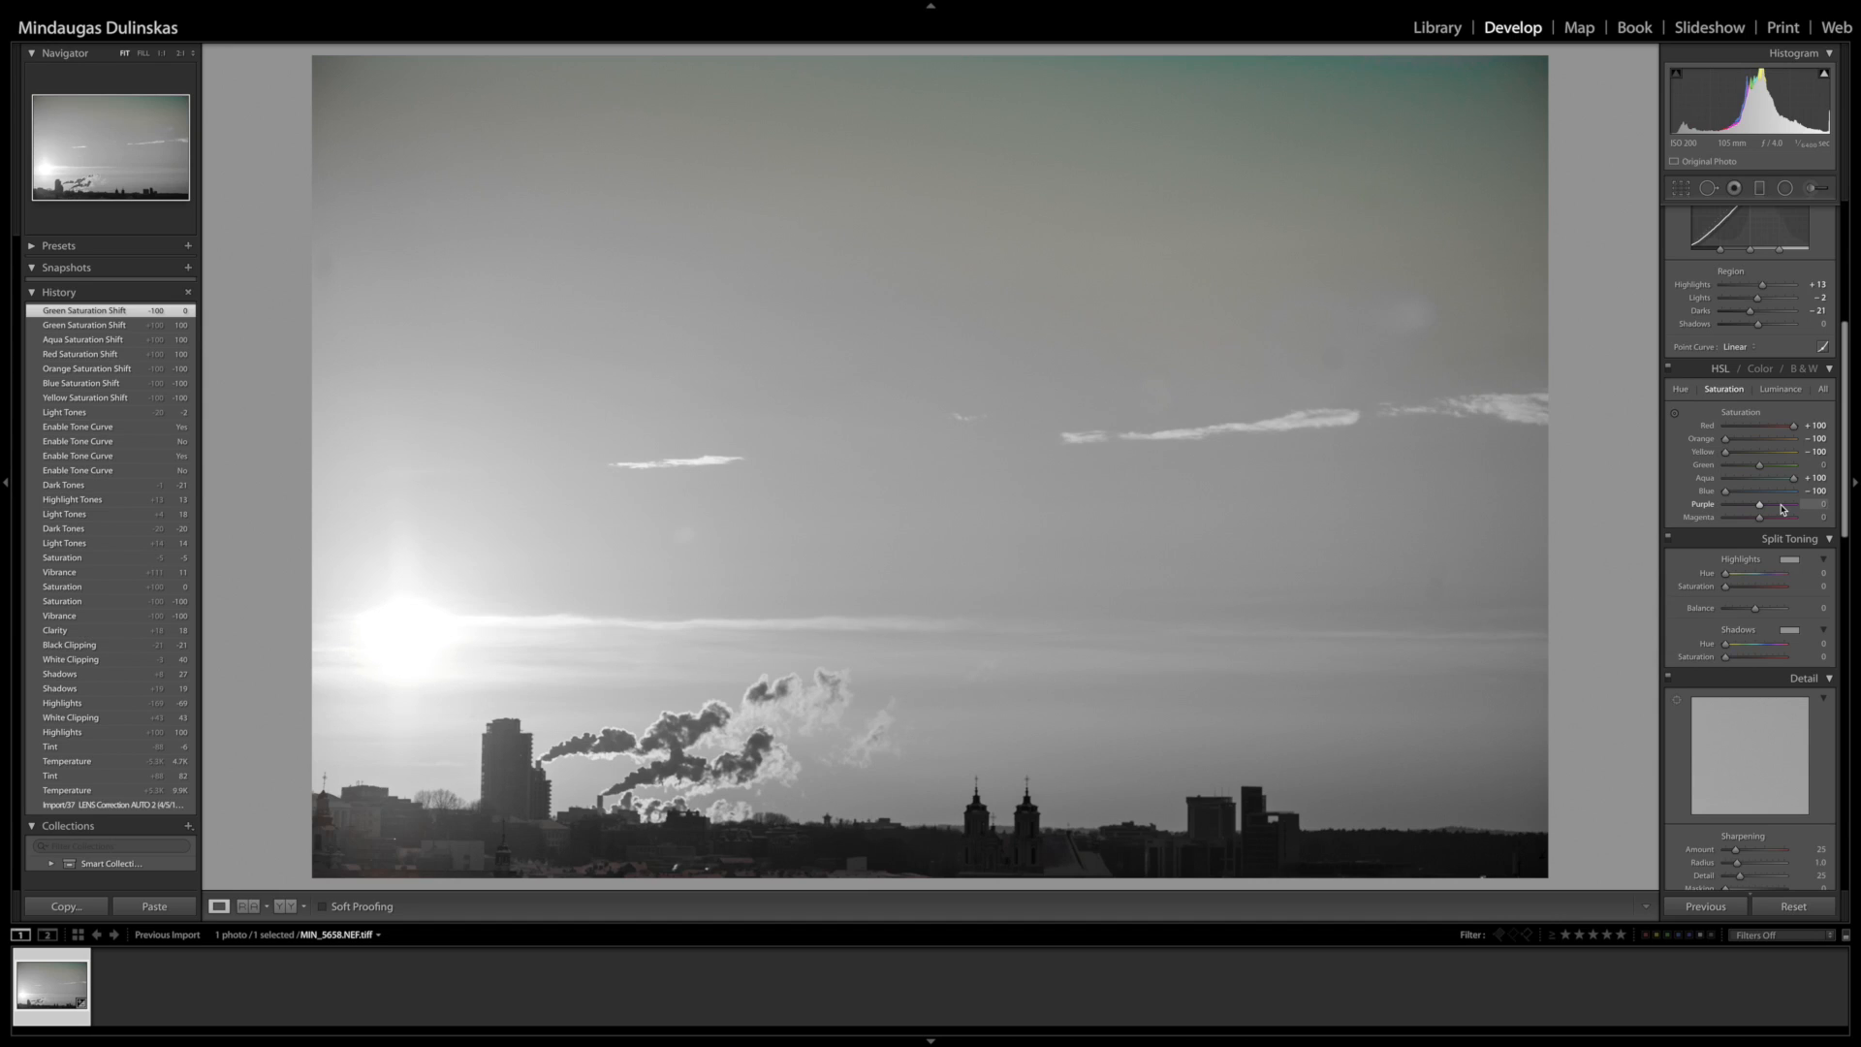
double_click(1706, 491)
double_click(1706, 452)
double_click(1702, 439)
double_click(1704, 478)
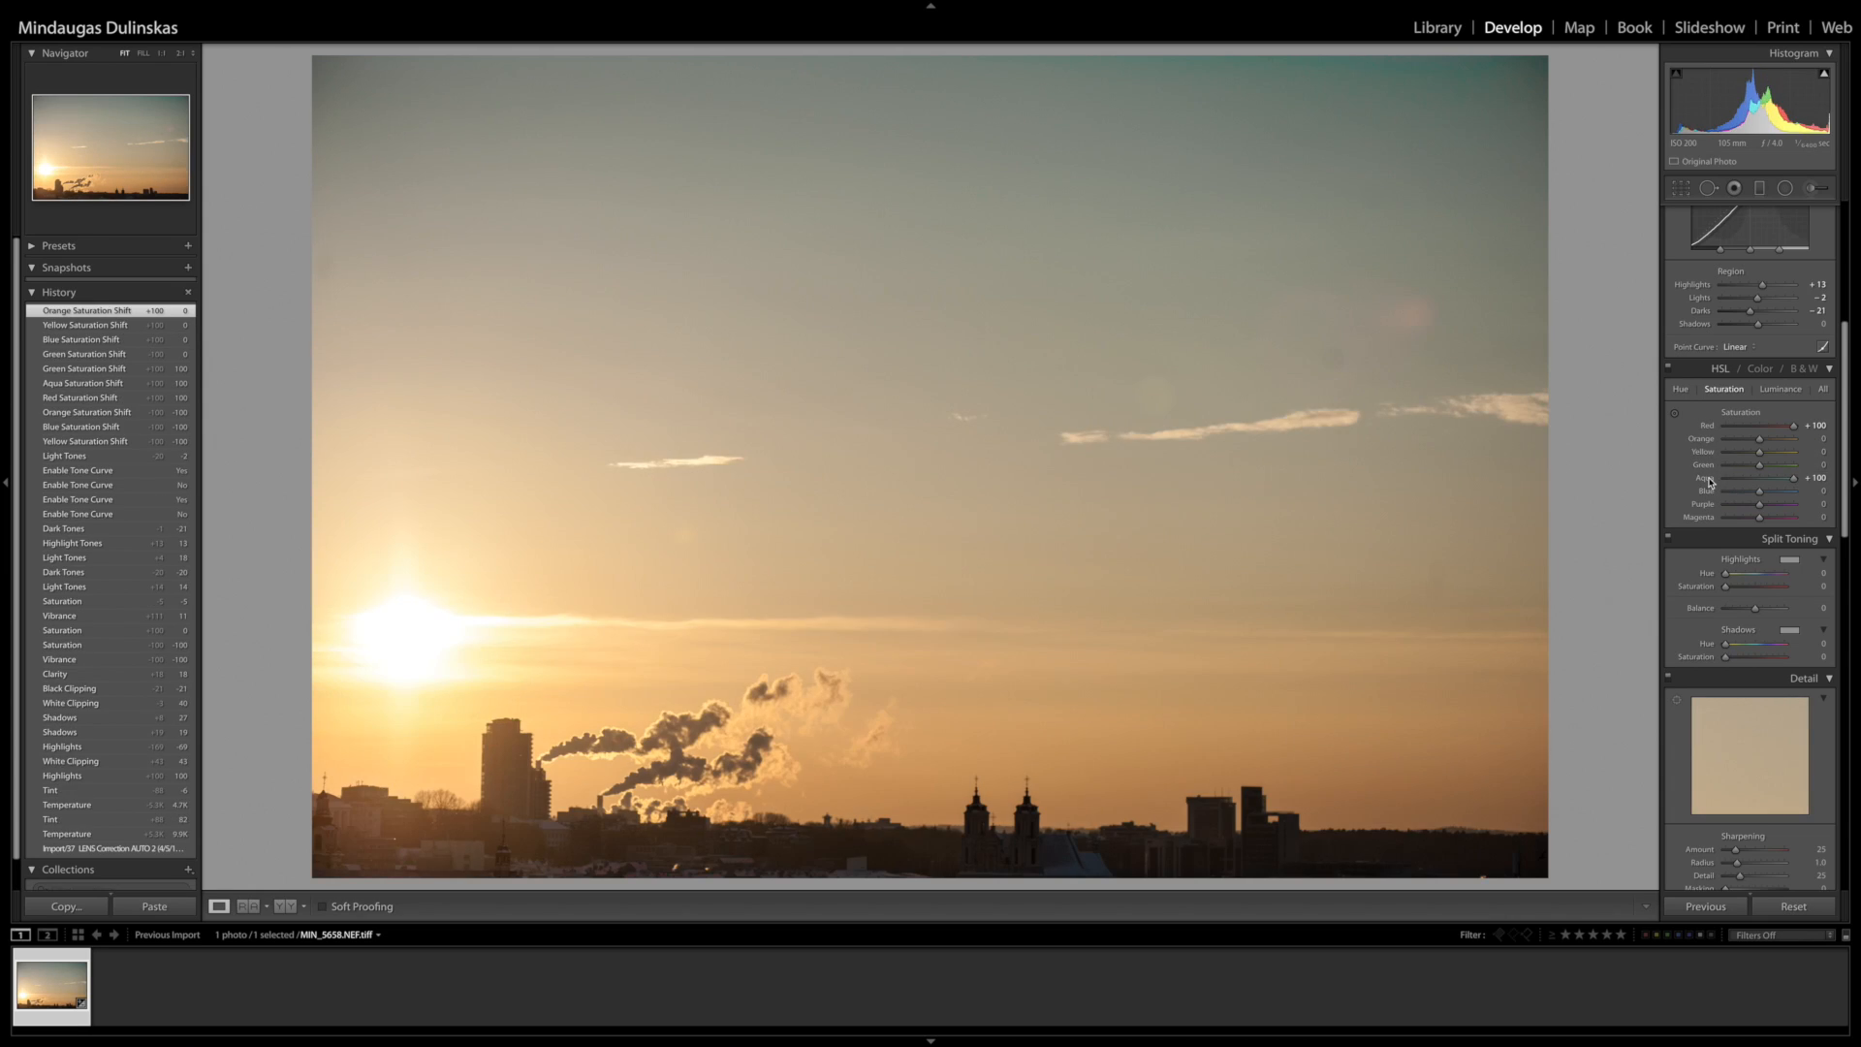
- Try the yellow saturation at +100, and reset both the yellow and the red saturation to 0
drag(1759, 452, 1854, 454)
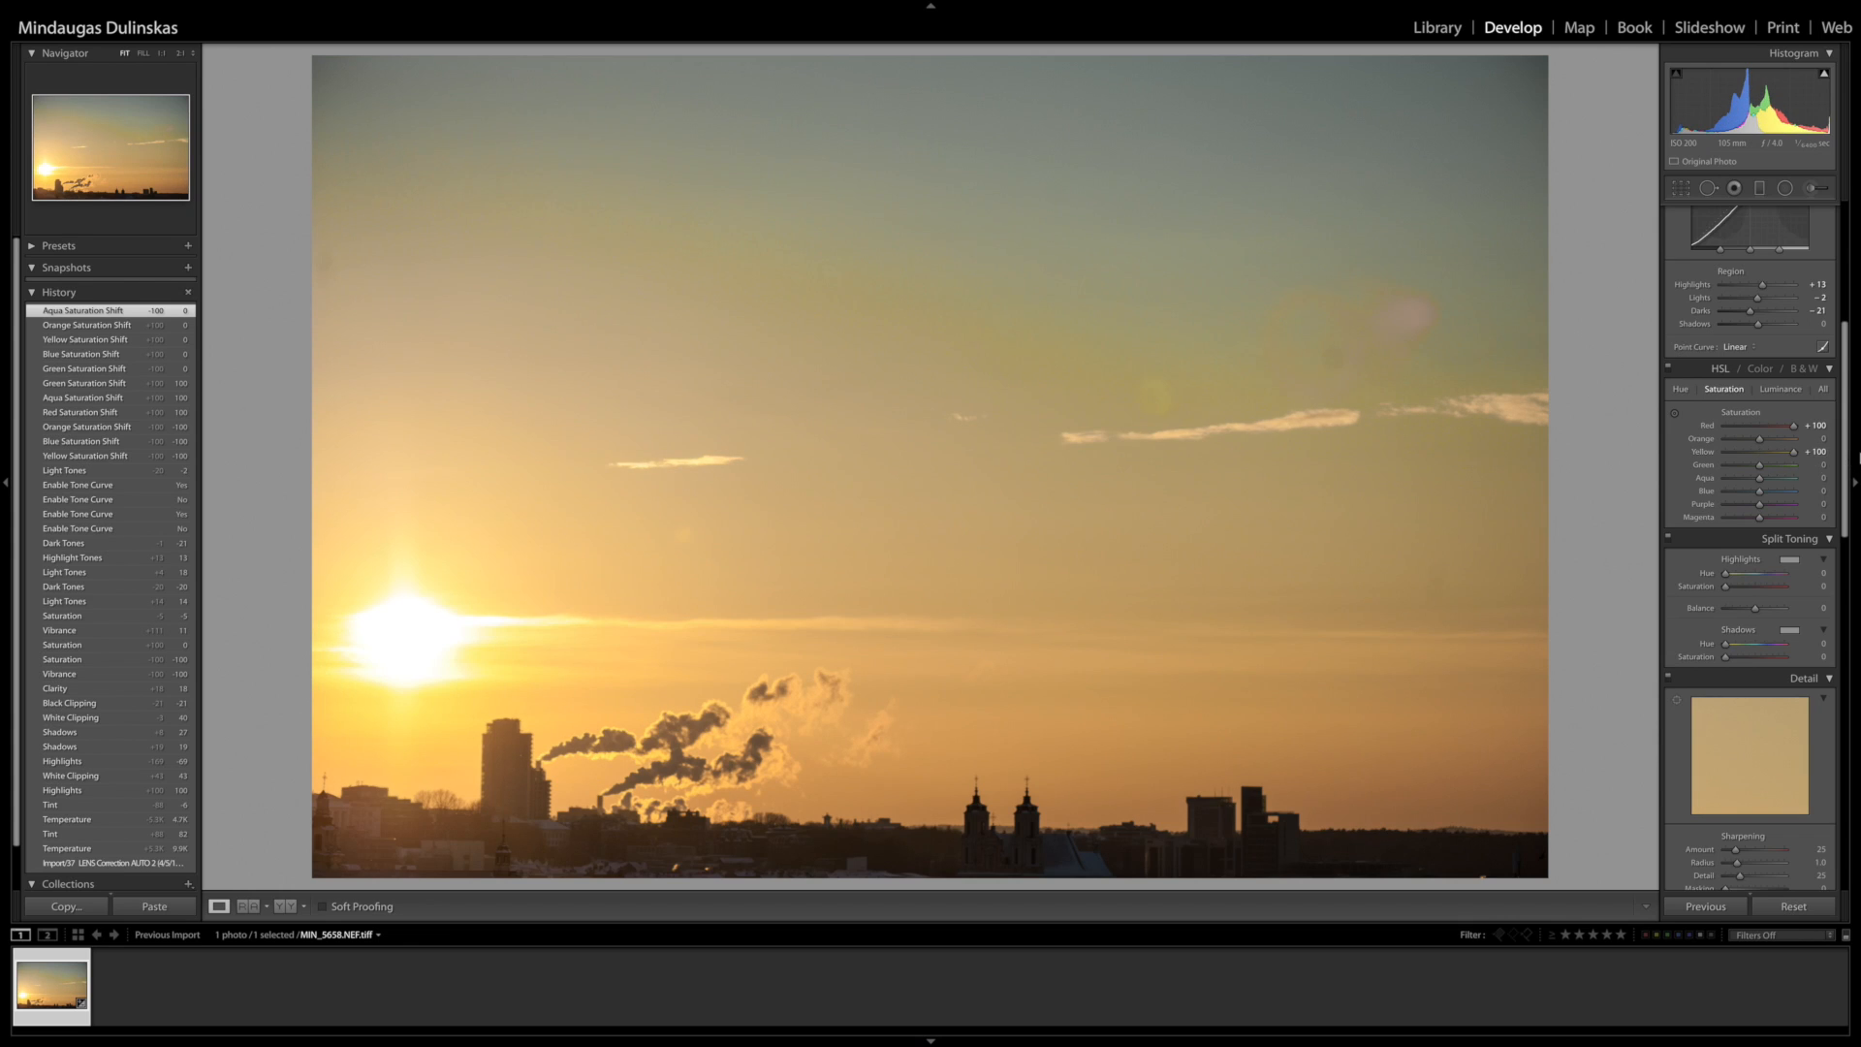
click(1760, 453)
double_click(1708, 427)
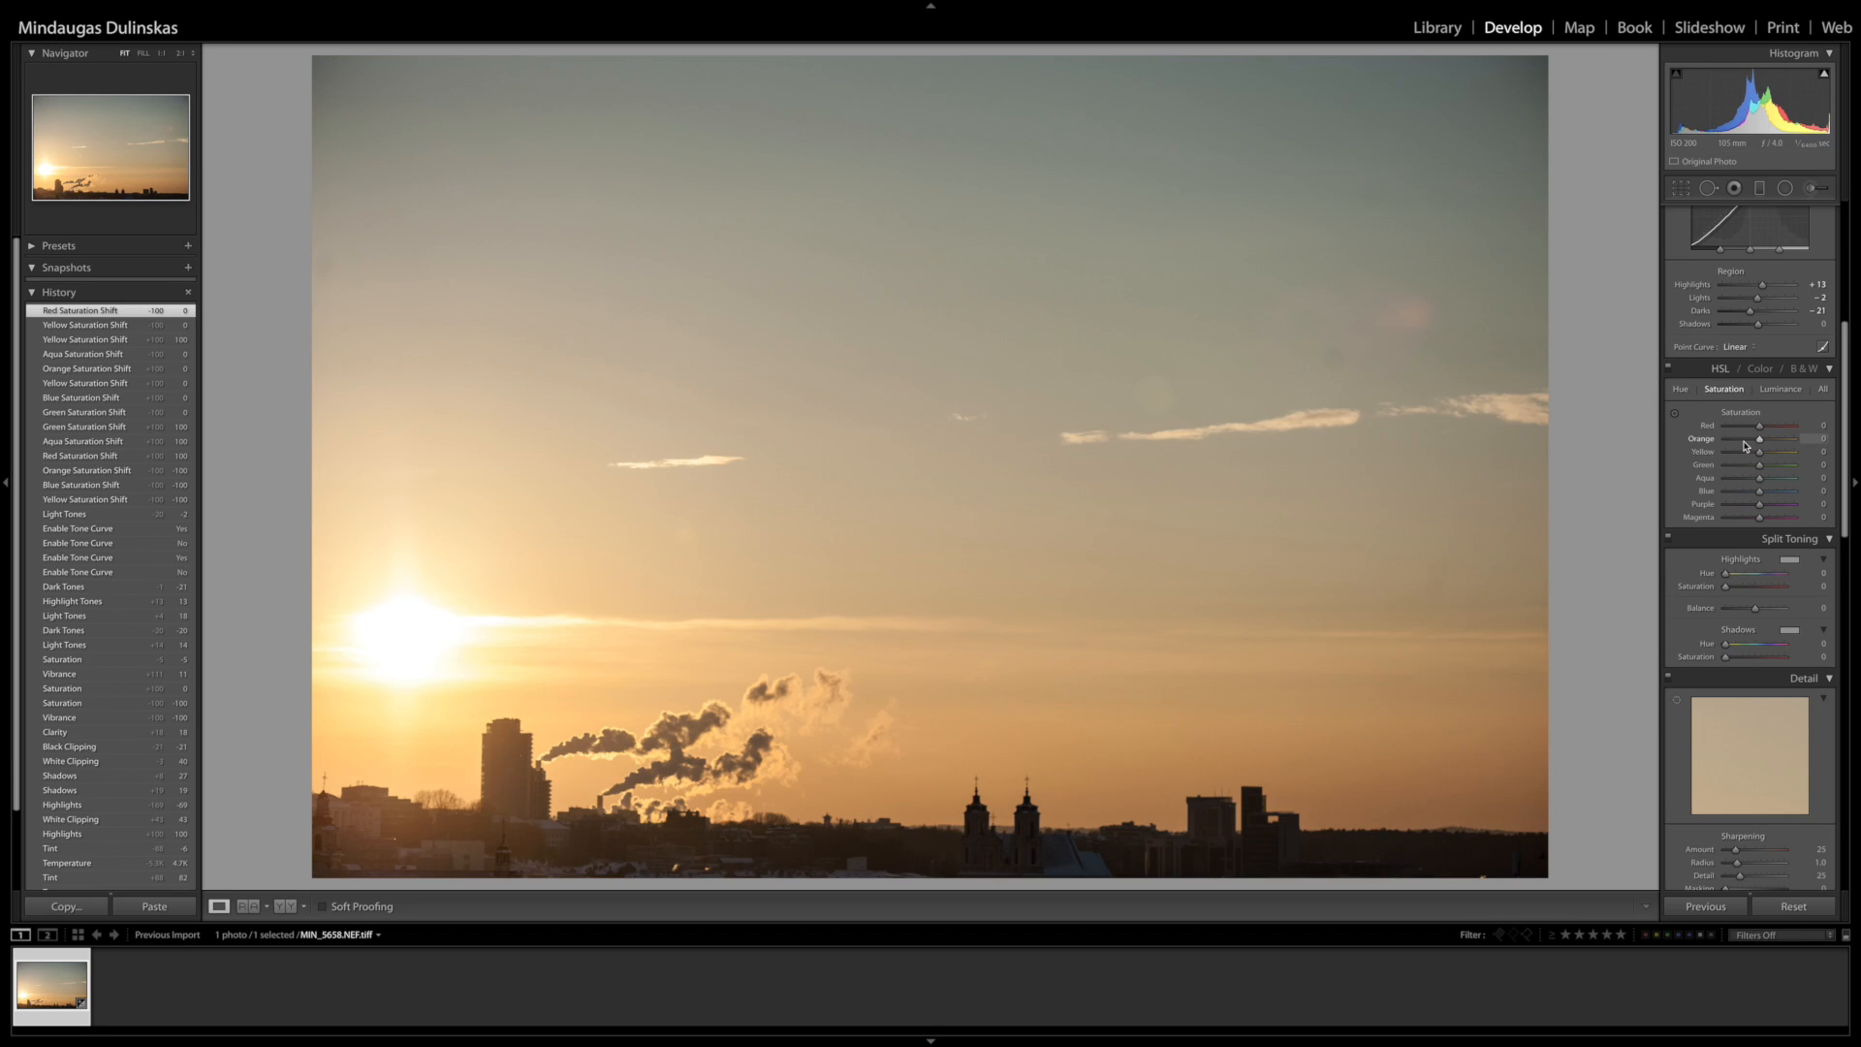
- Lower the orange saturation to -10 and raise the red saturation moderately
drag(1746, 445, 1757, 446)
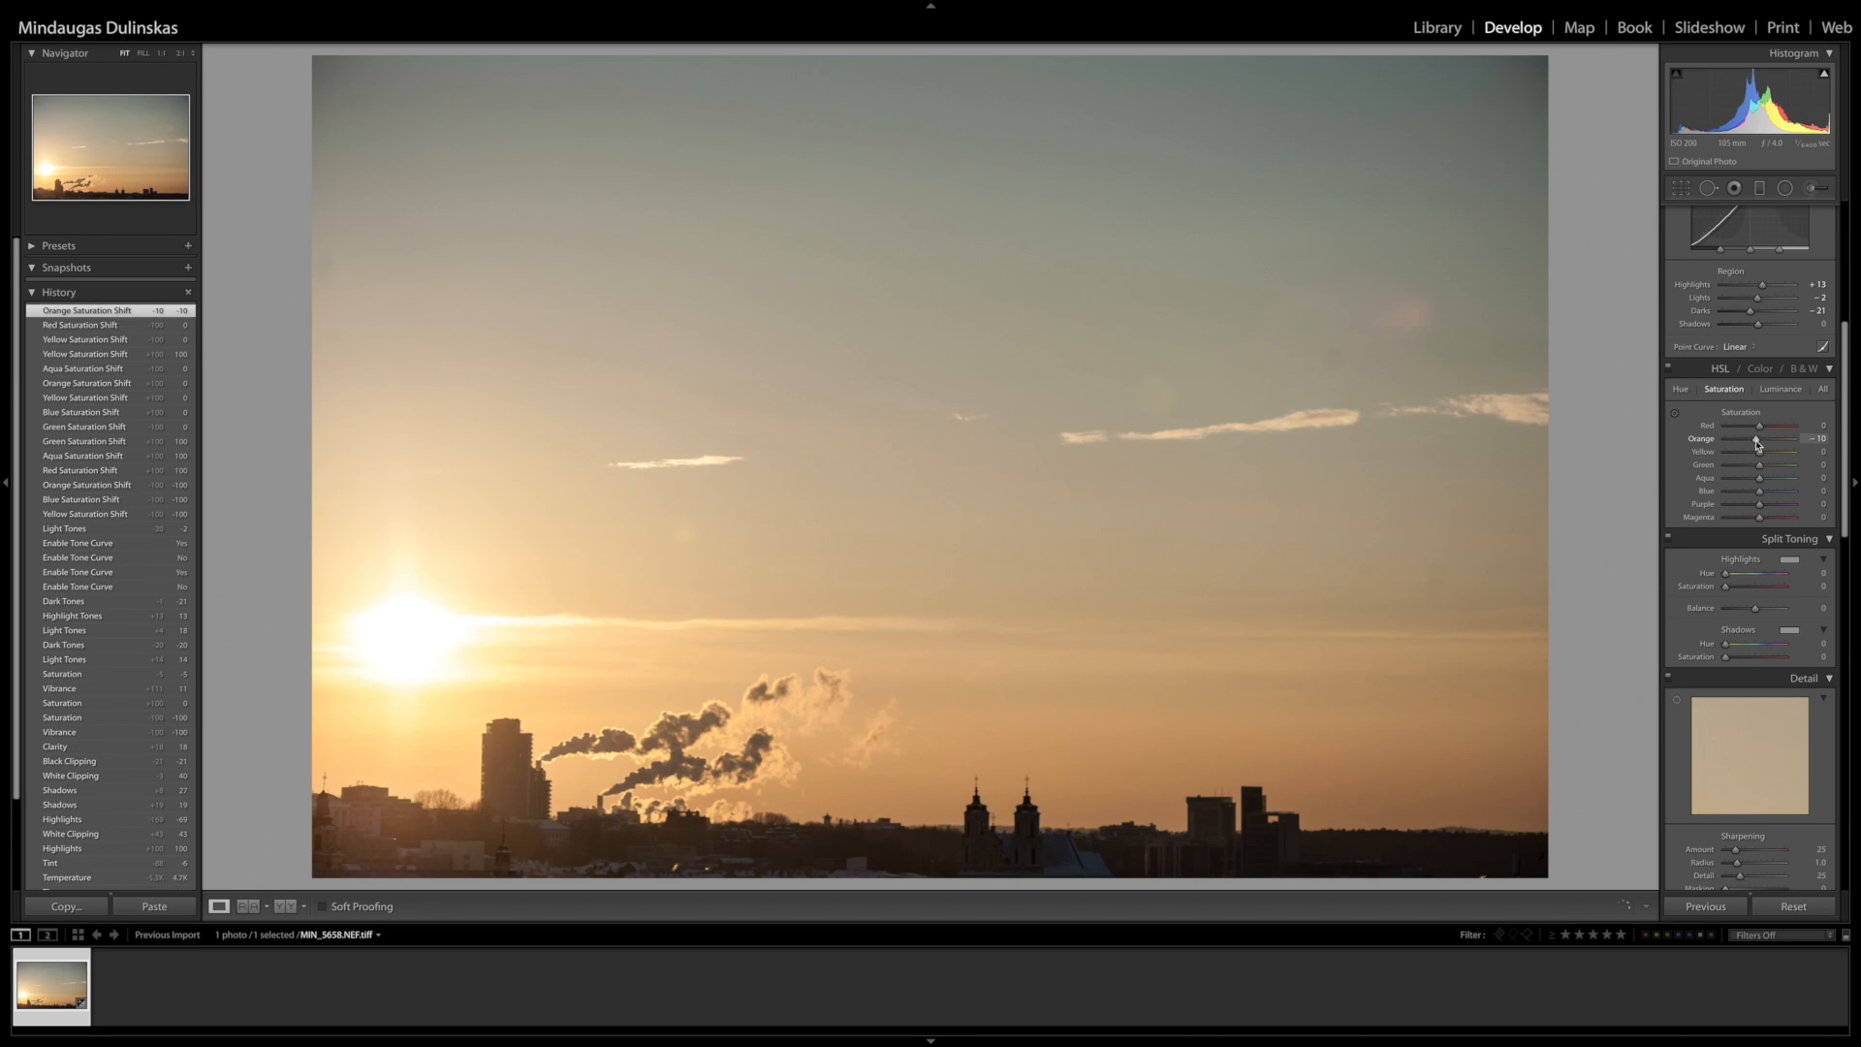
drag(1781, 434, 1779, 412)
- Try out the orange and yellow luminance in HSL, reset both to 0, and raise the blue luminance to +61
click(1776, 390)
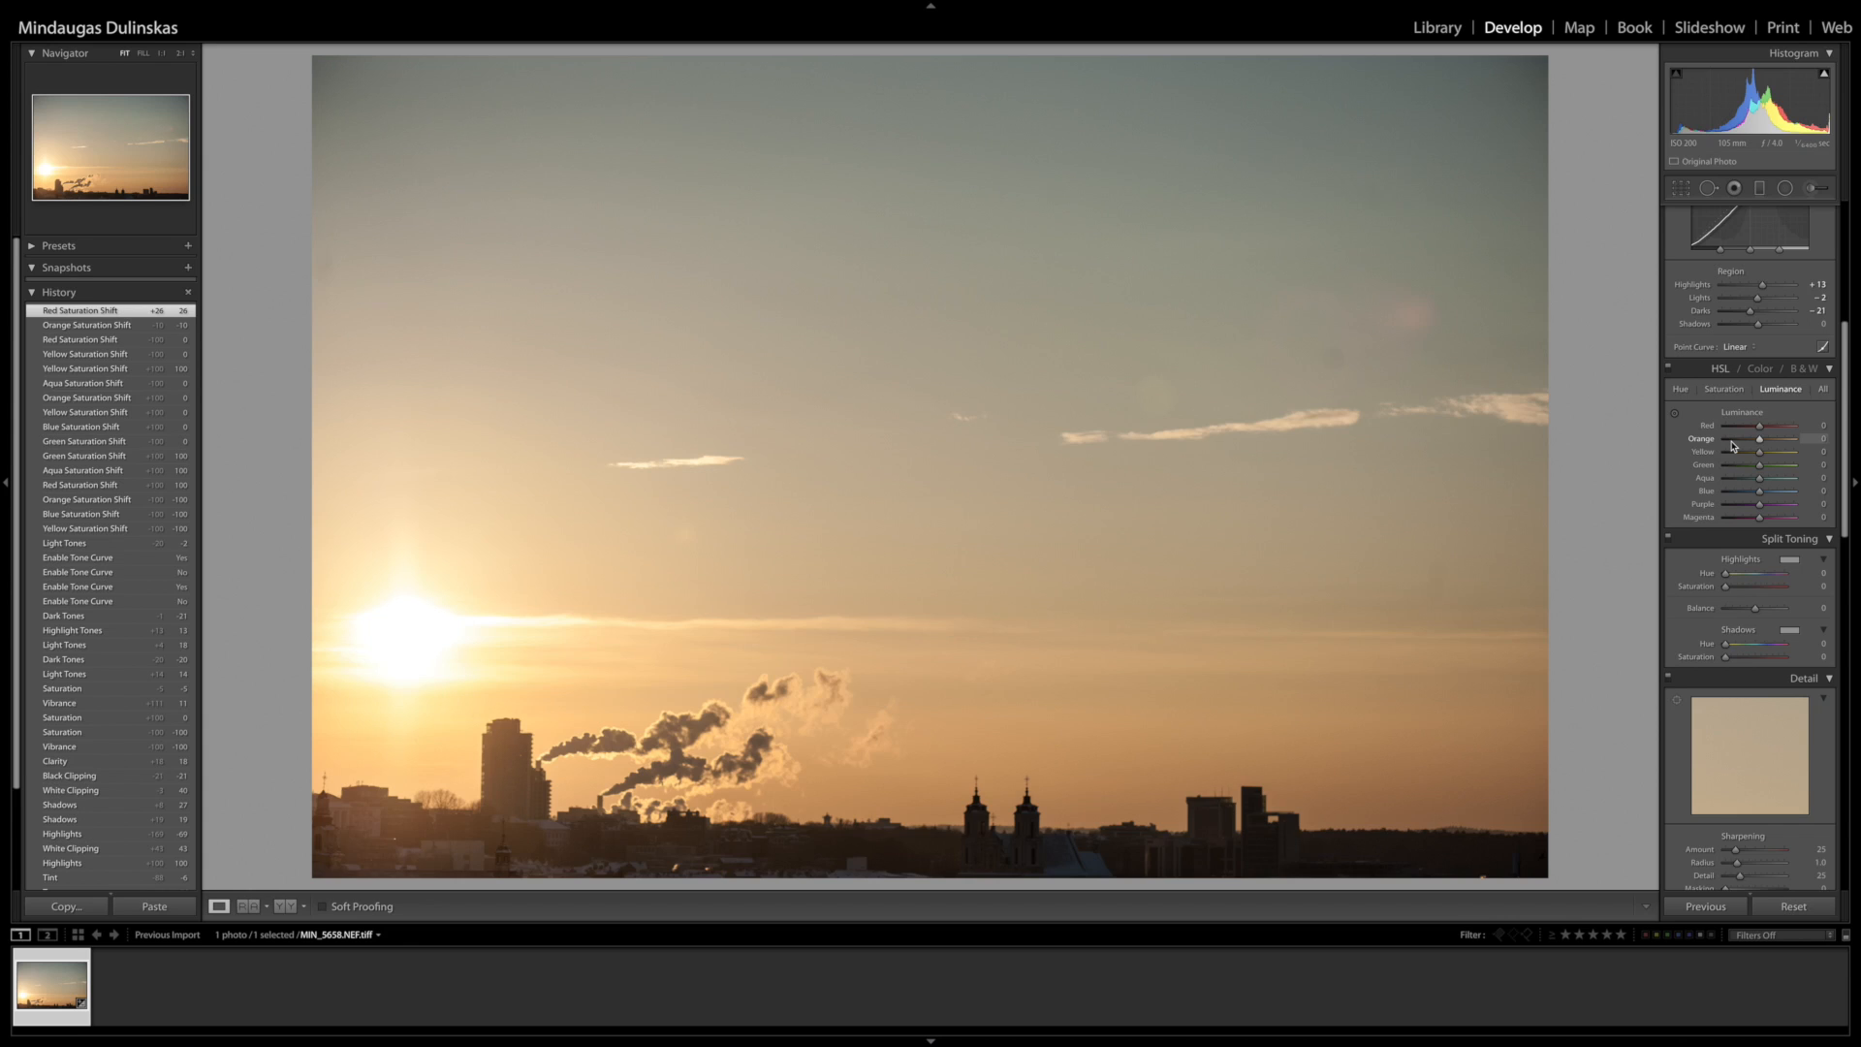
mouse_move(1733, 446)
mouse_down()
mouse_move(1698, 445)
mouse_move(1814, 441)
mouse_move(1720, 459)
mouse_move(1803, 455)
mouse_move(1764, 457)
mouse_up()
double_click(1793, 441)
double_click(1698, 454)
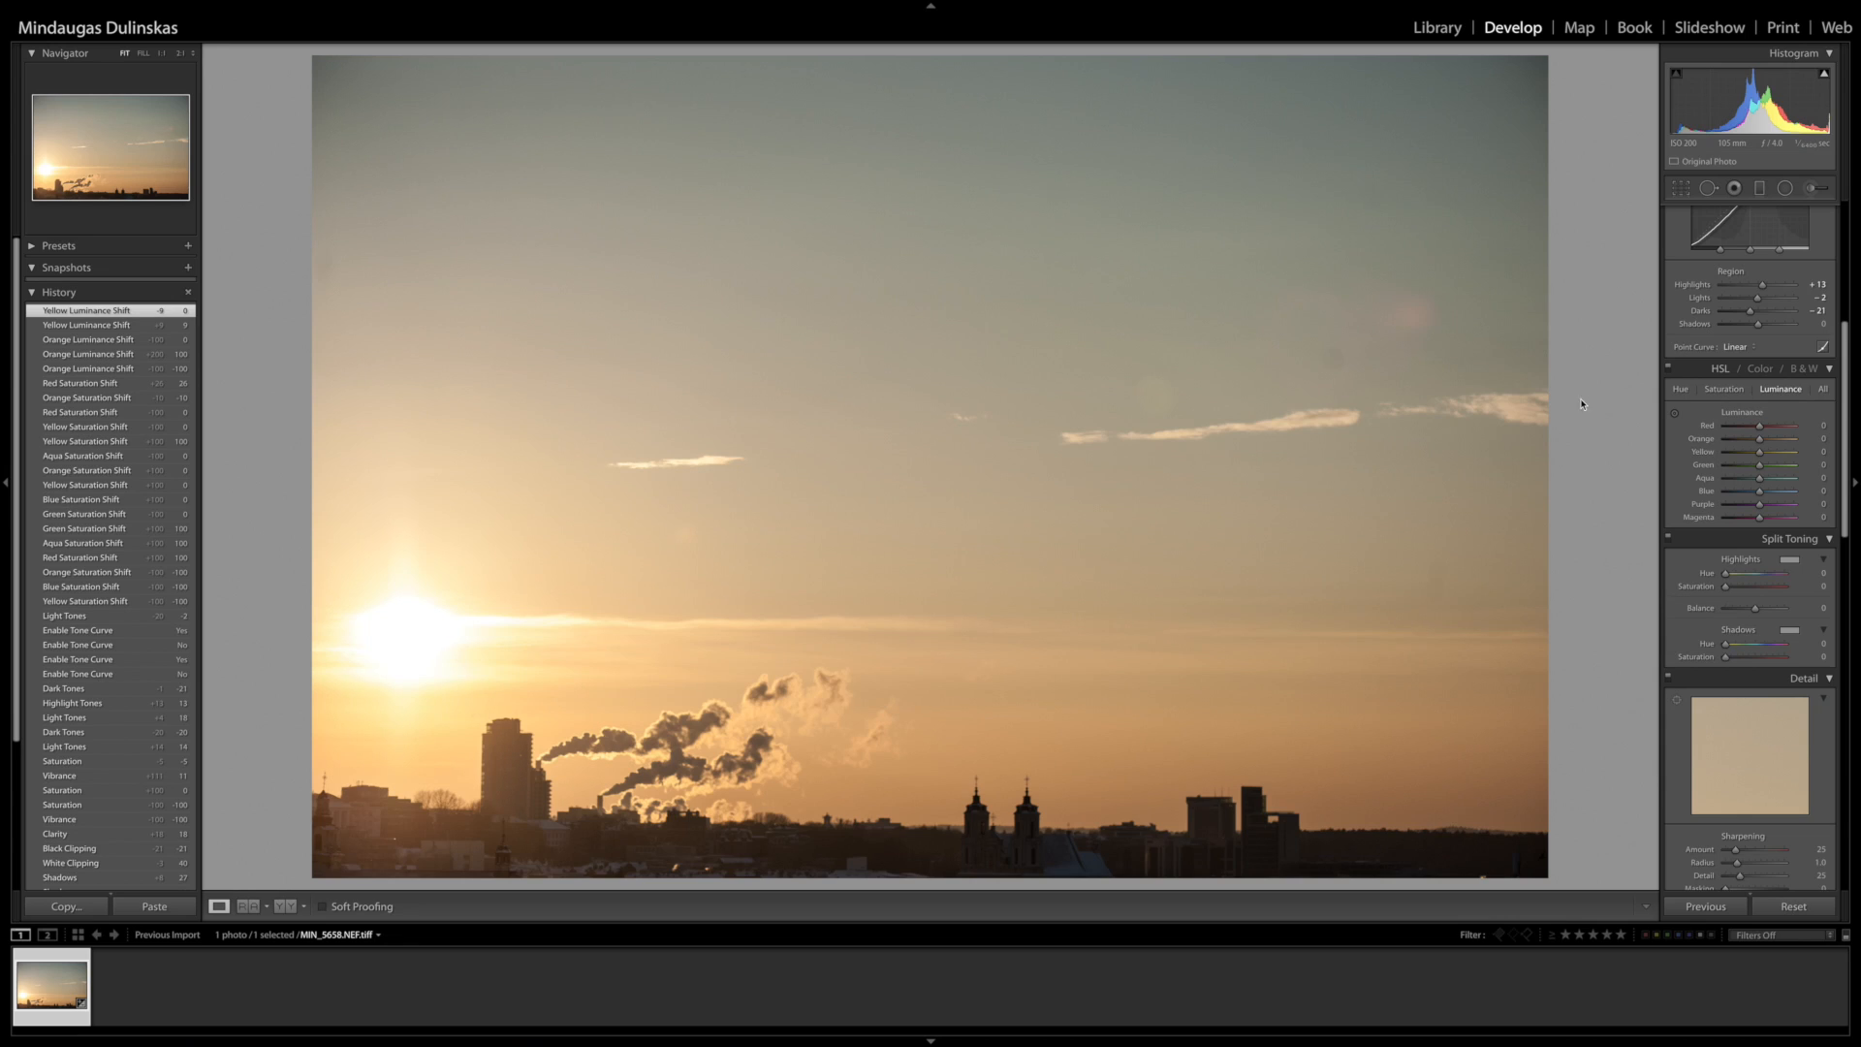
drag(1759, 493, 1782, 498)
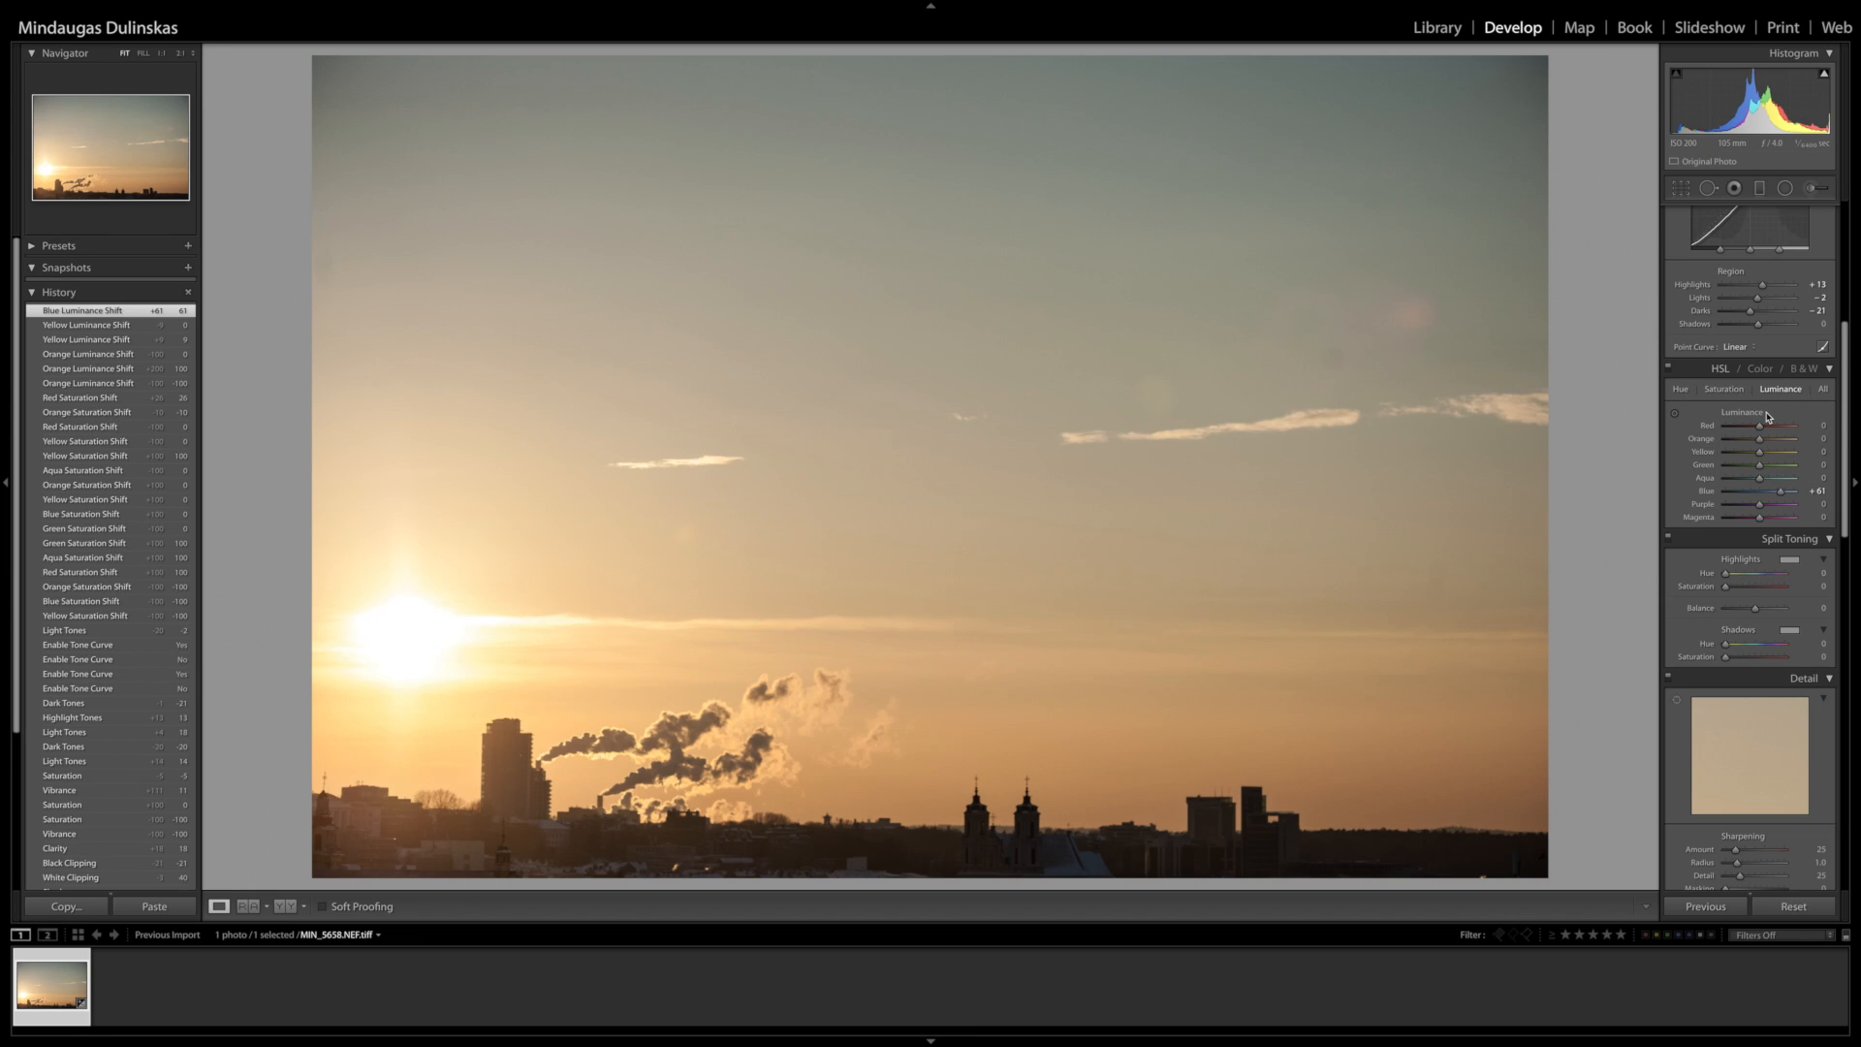
- Sharpen the photo with an Amount of 88 and a Radius of 1.1, previewing the radius effect in grayscale
scroll(1784, 539, down, 4)
scroll(1780, 327, down, 2)
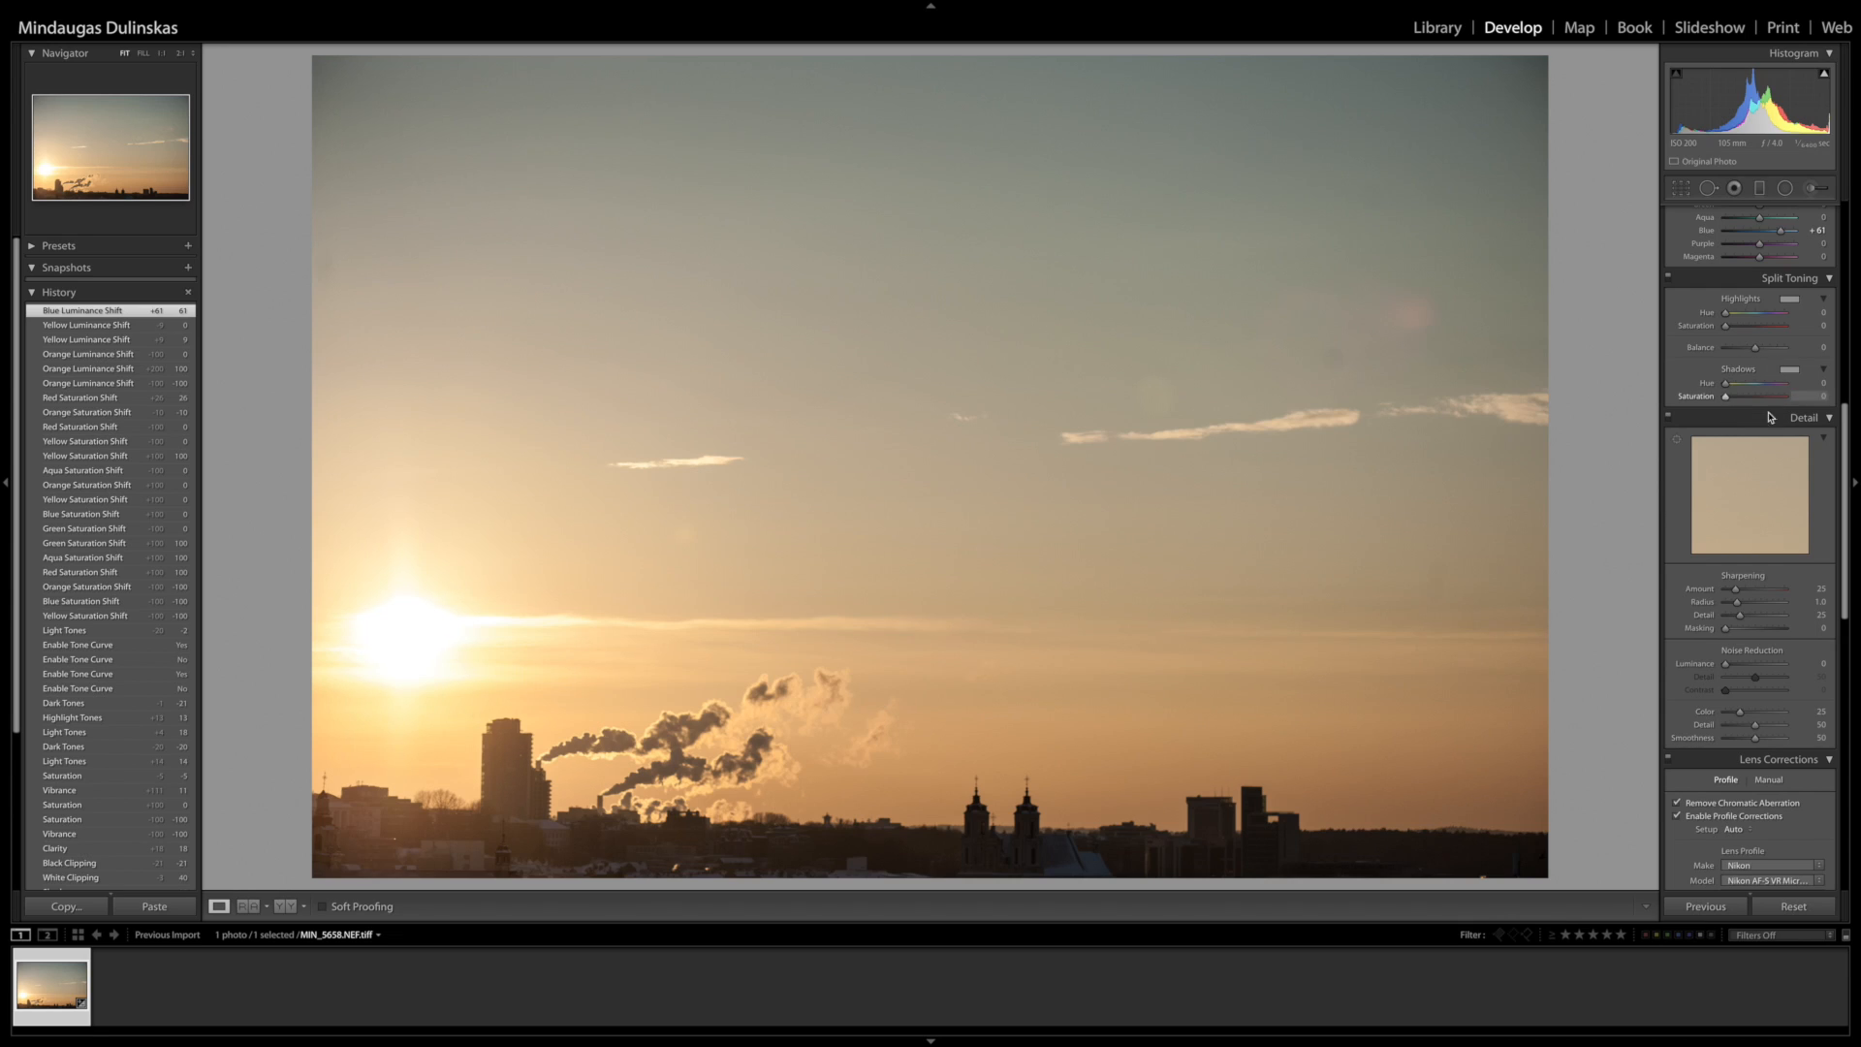
scroll(1709, 506, down, 1)
scroll(1709, 506, down, 1)
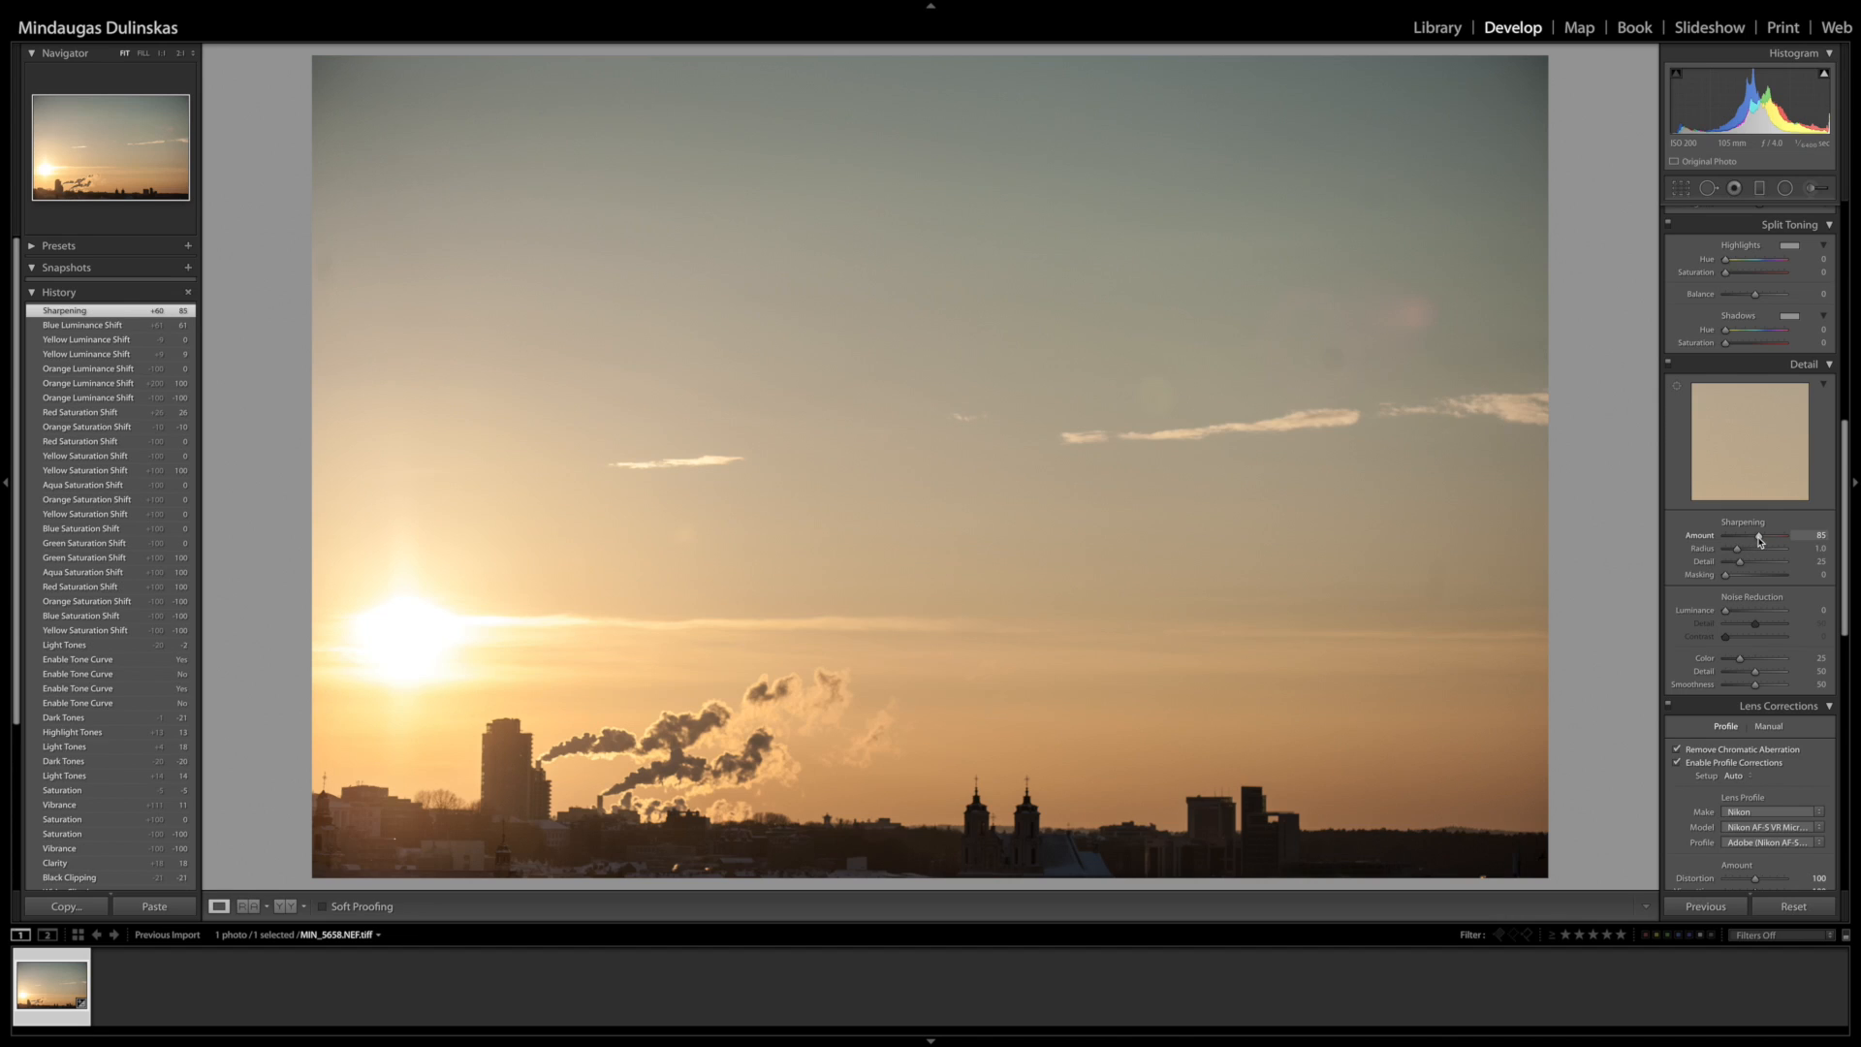
drag(1738, 548, 1751, 552)
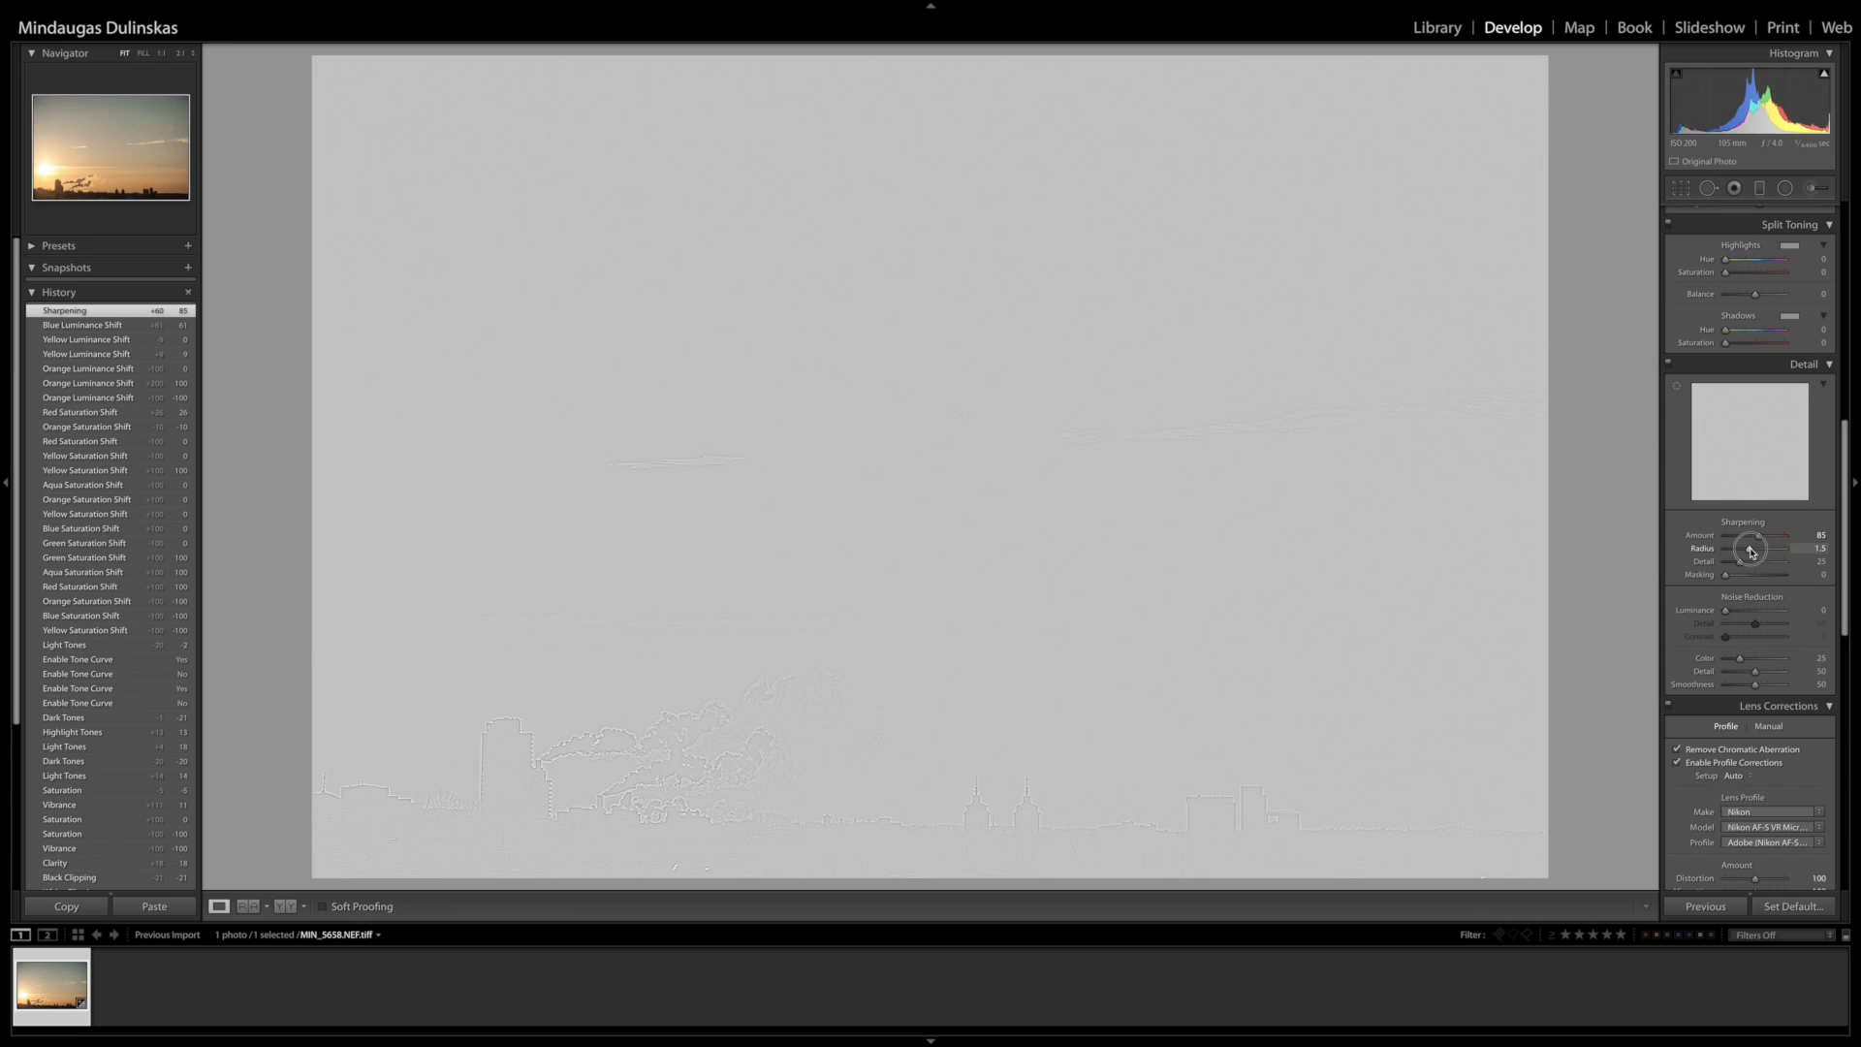
- Set the sharpening Detail to 32 and the edge Masking to 31, using the mask preview to limit sharpening to edges
drag(1751, 551, 1786, 566)
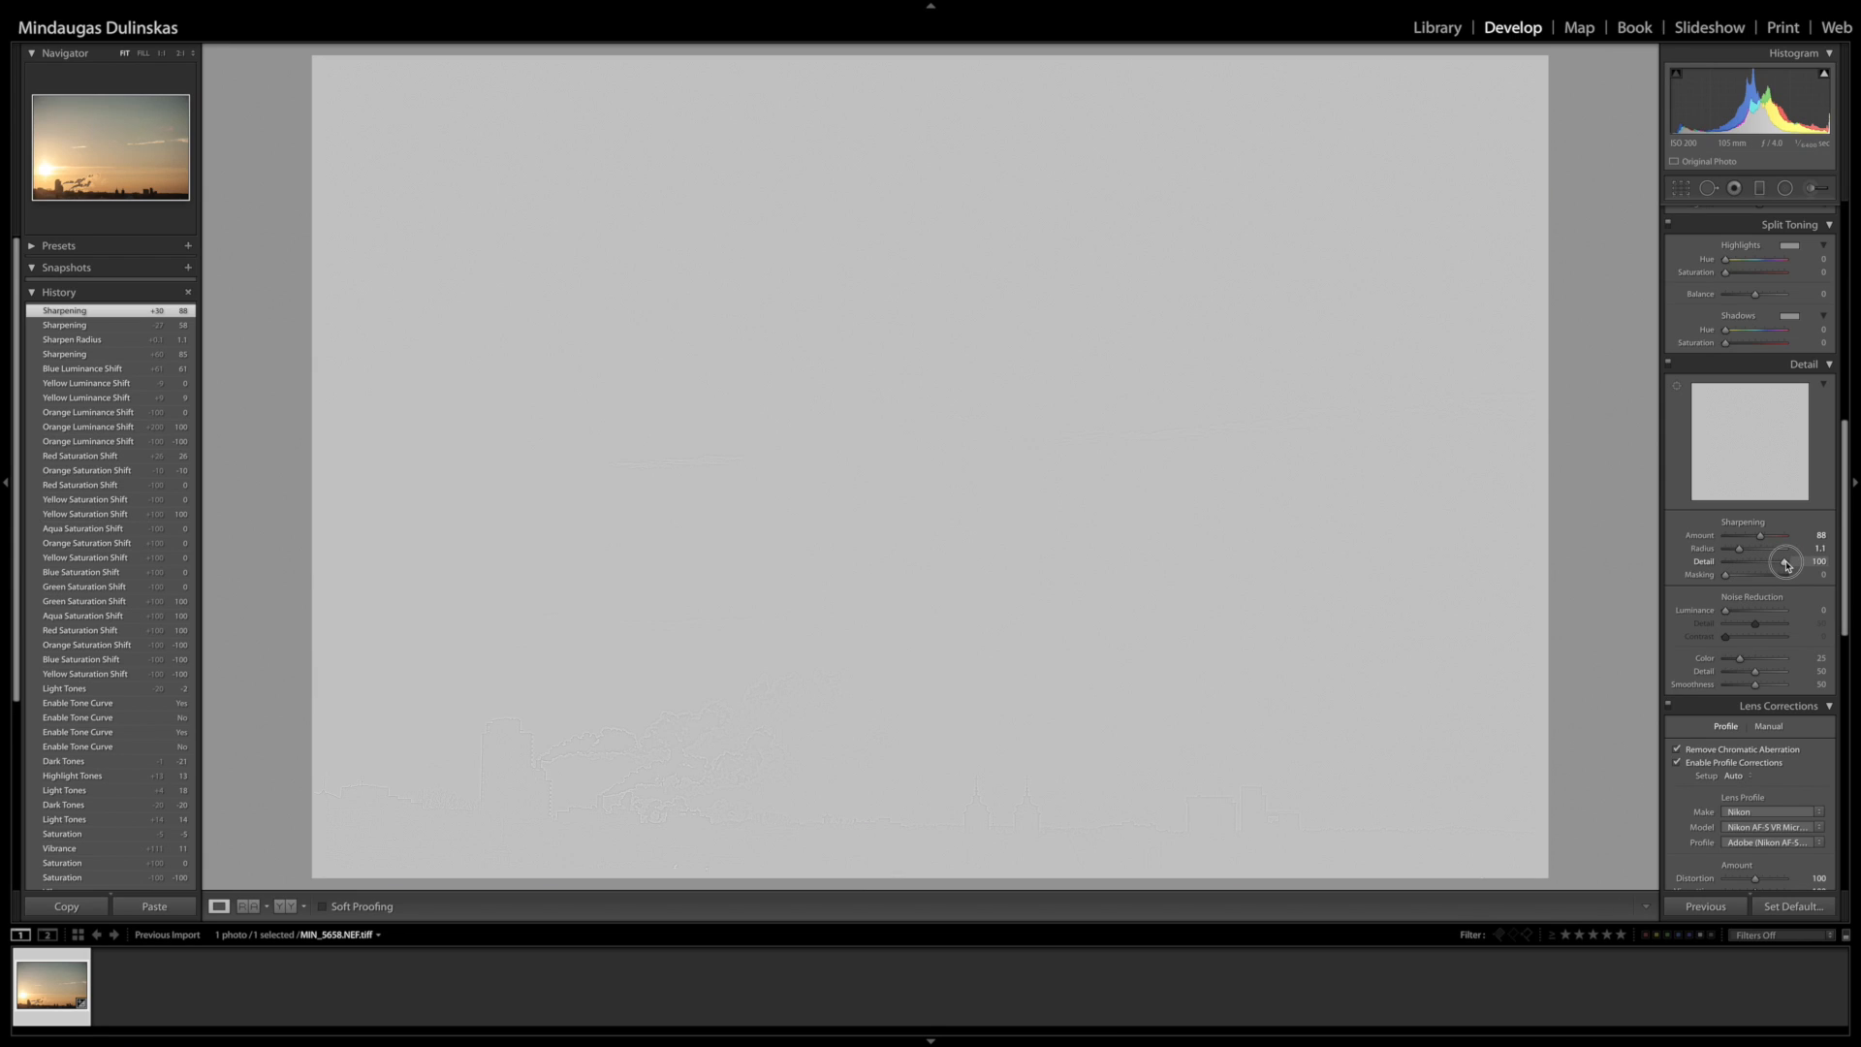
drag(1787, 566, 1698, 566)
drag(1699, 566, 1772, 579)
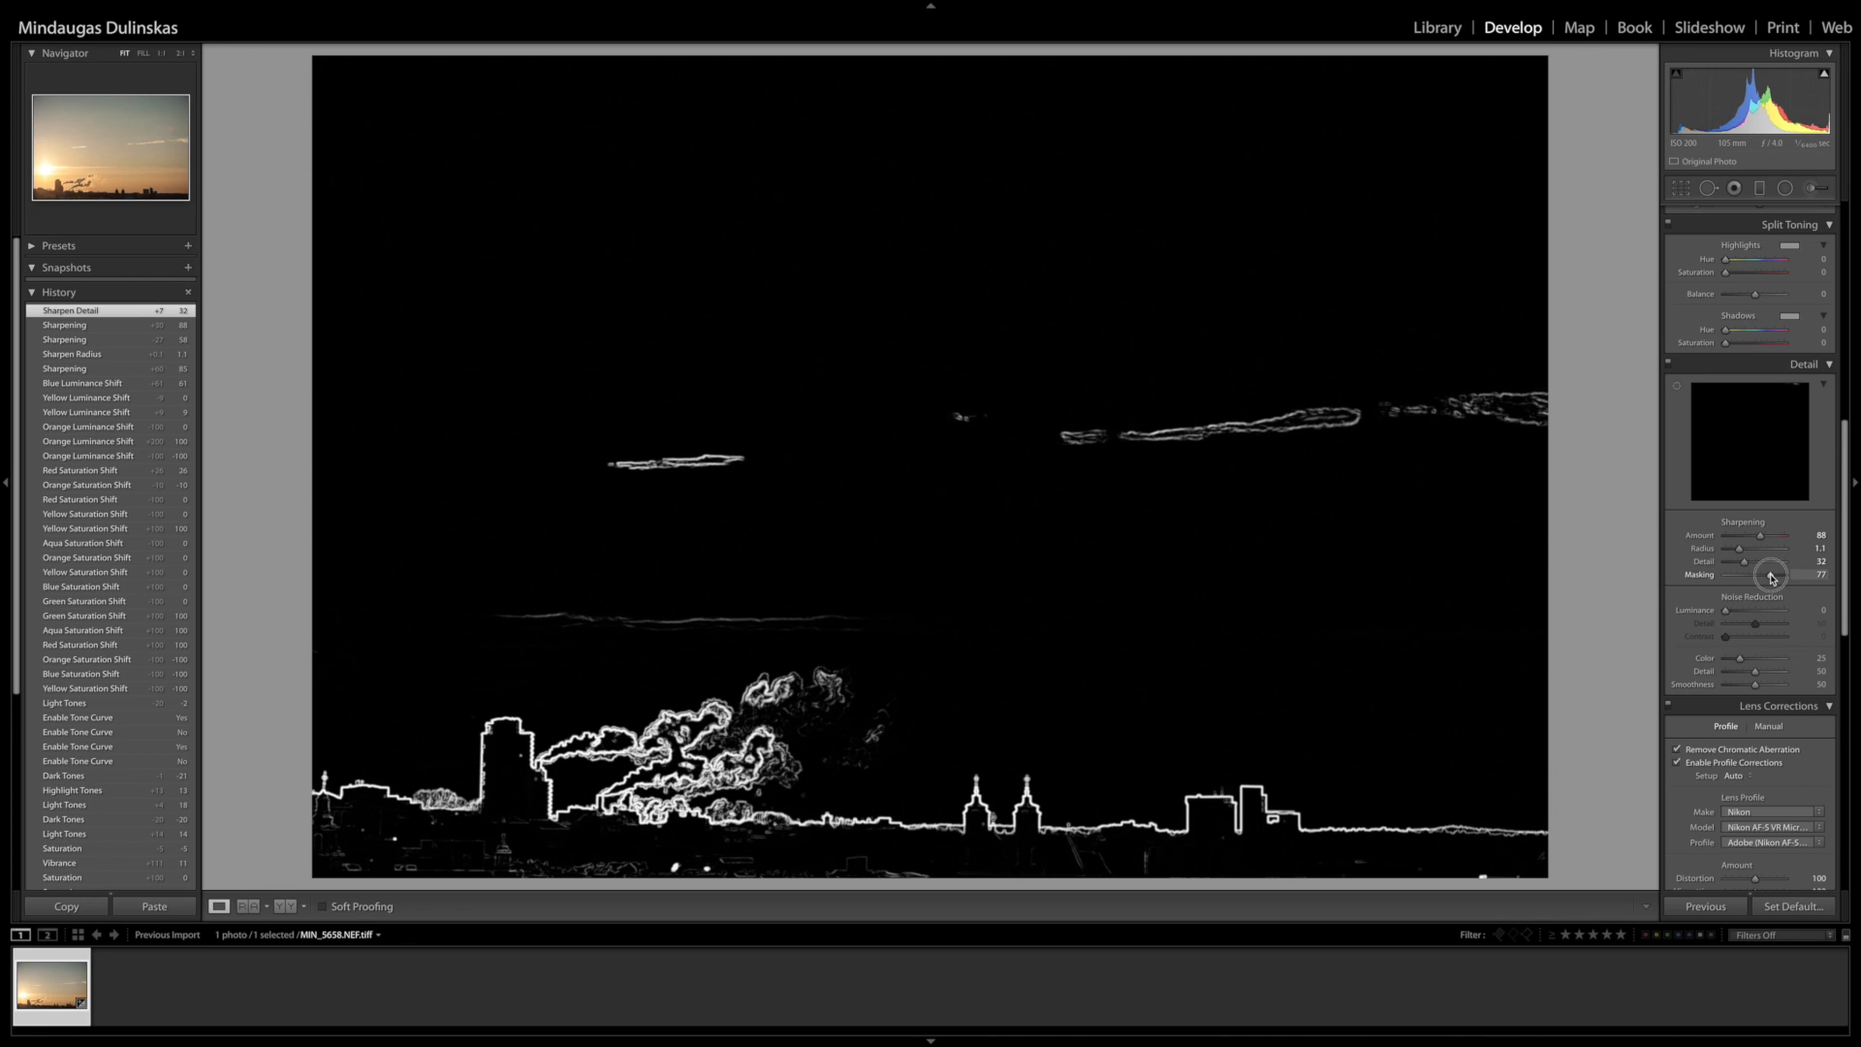
mouse_move(1771, 579)
mouse_down()
mouse_move(1731, 578)
mouse_move(1753, 579)
mouse_up()
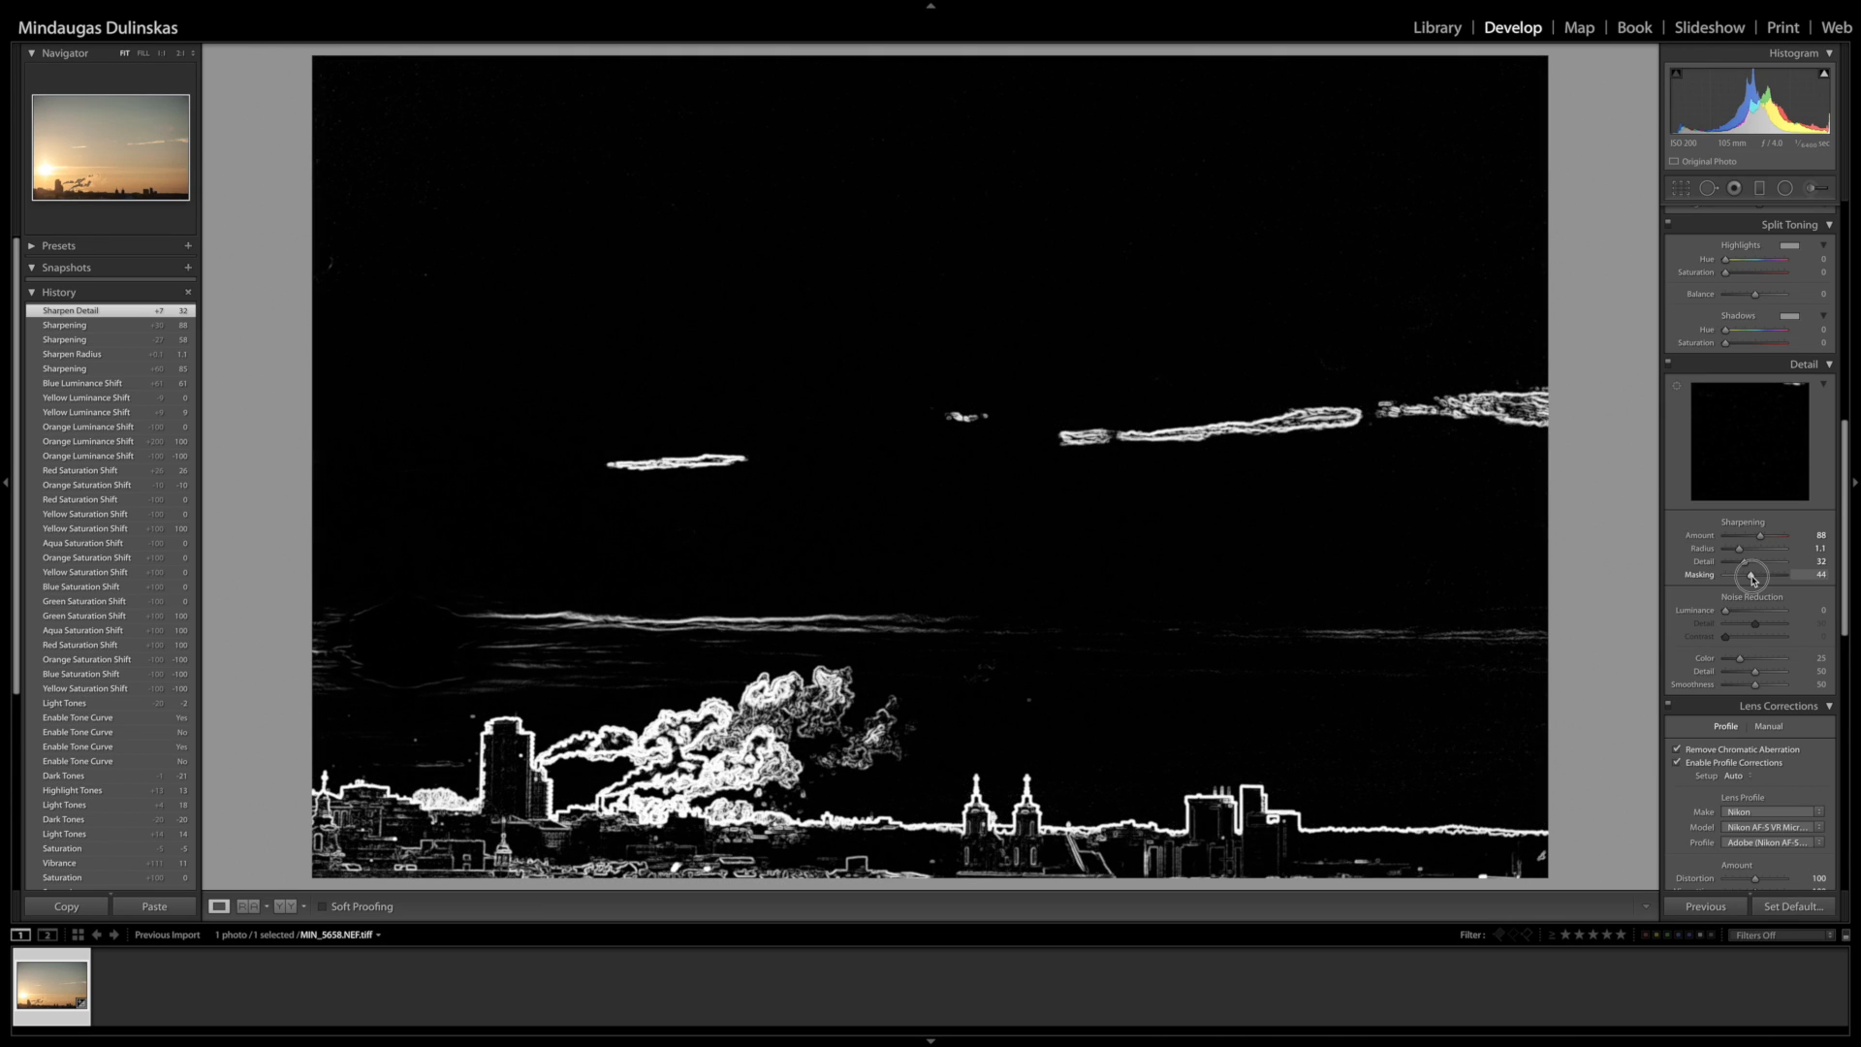
drag(1753, 579, 1746, 580)
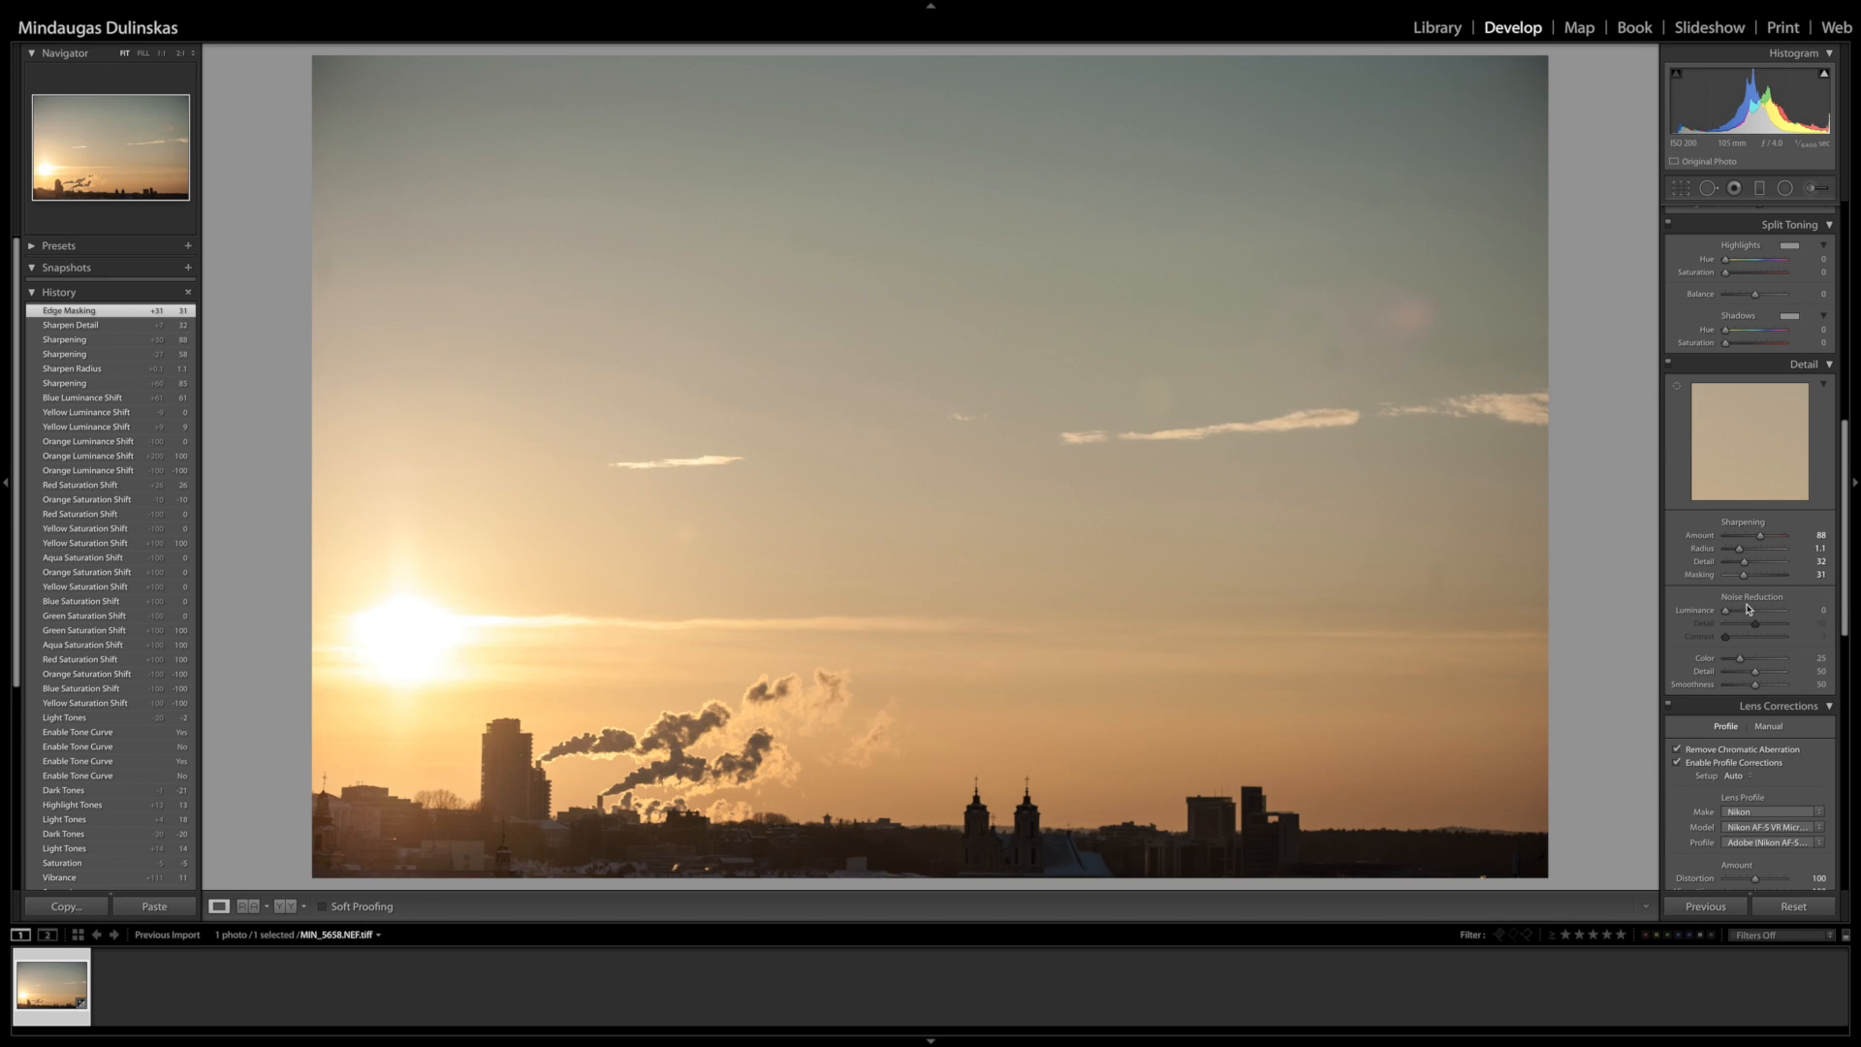
- Set the Luminance noise reduction to 19, judging it on the chimney smoke and the surrounding buildings
click(563, 750)
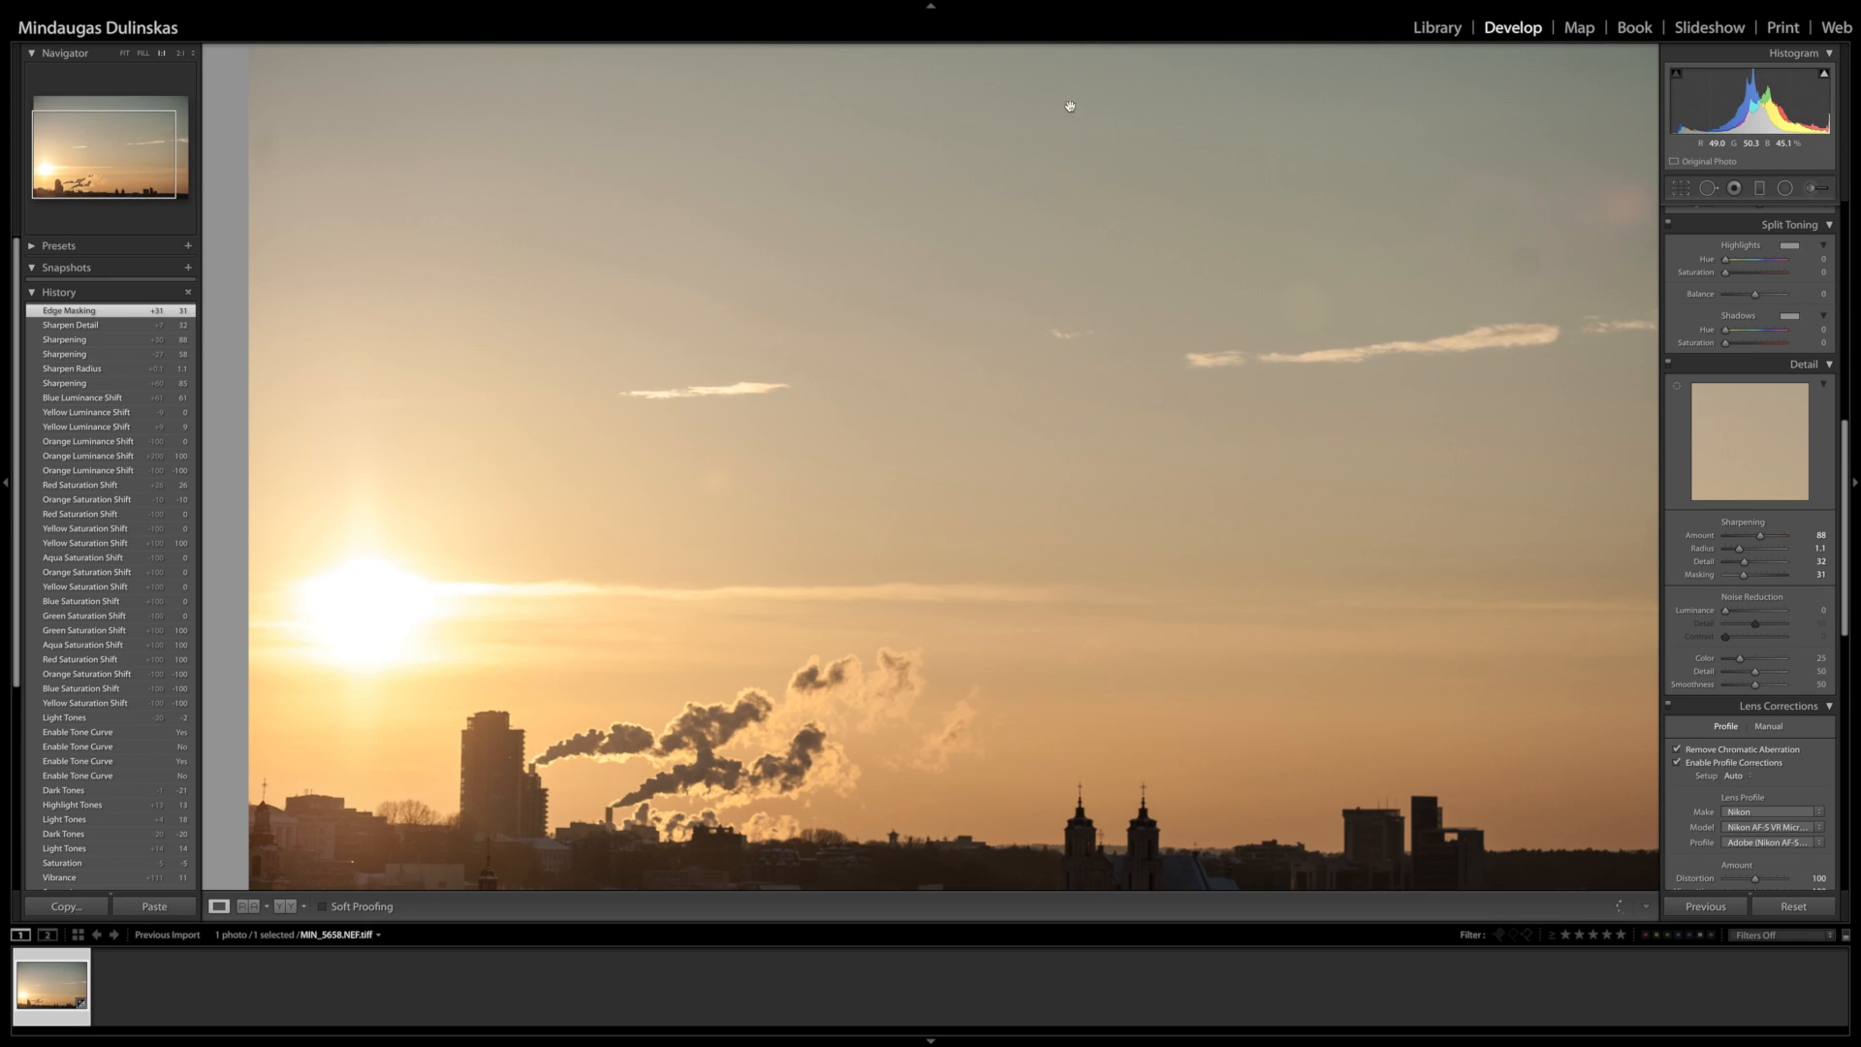
click(181, 52)
click(192, 52)
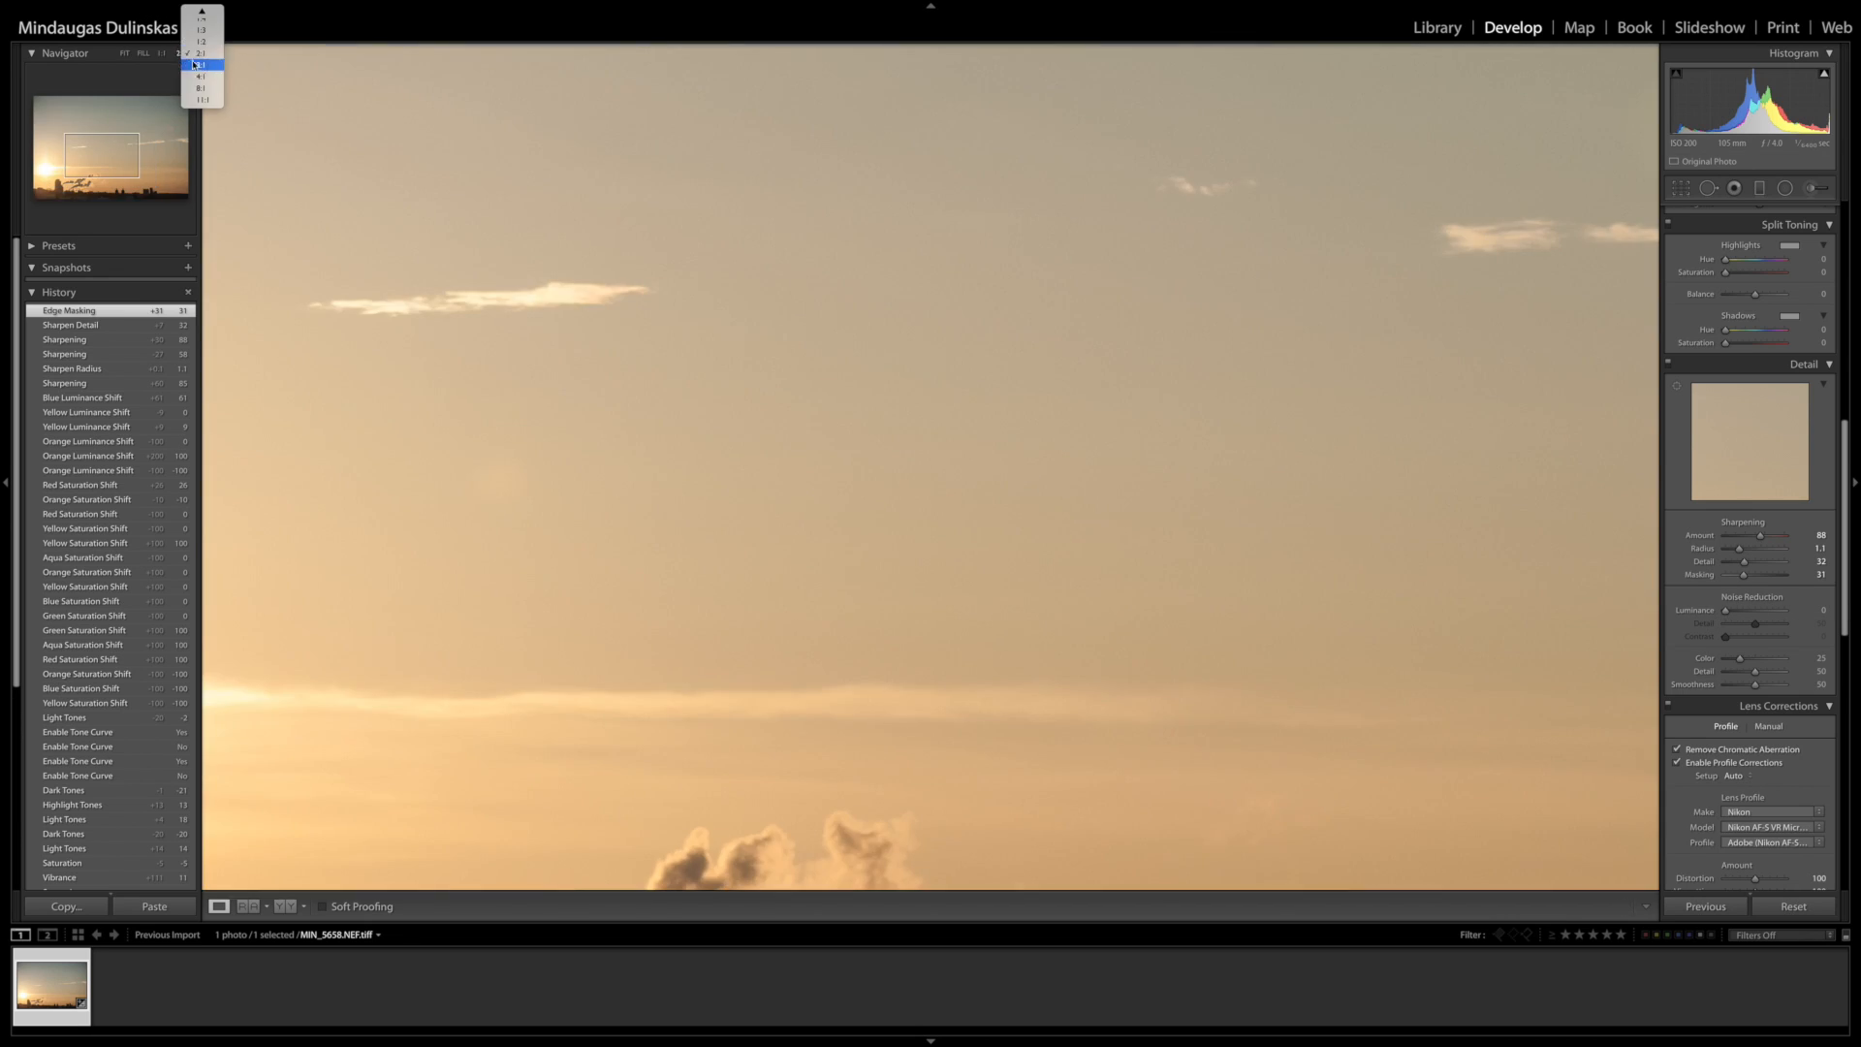
click(201, 77)
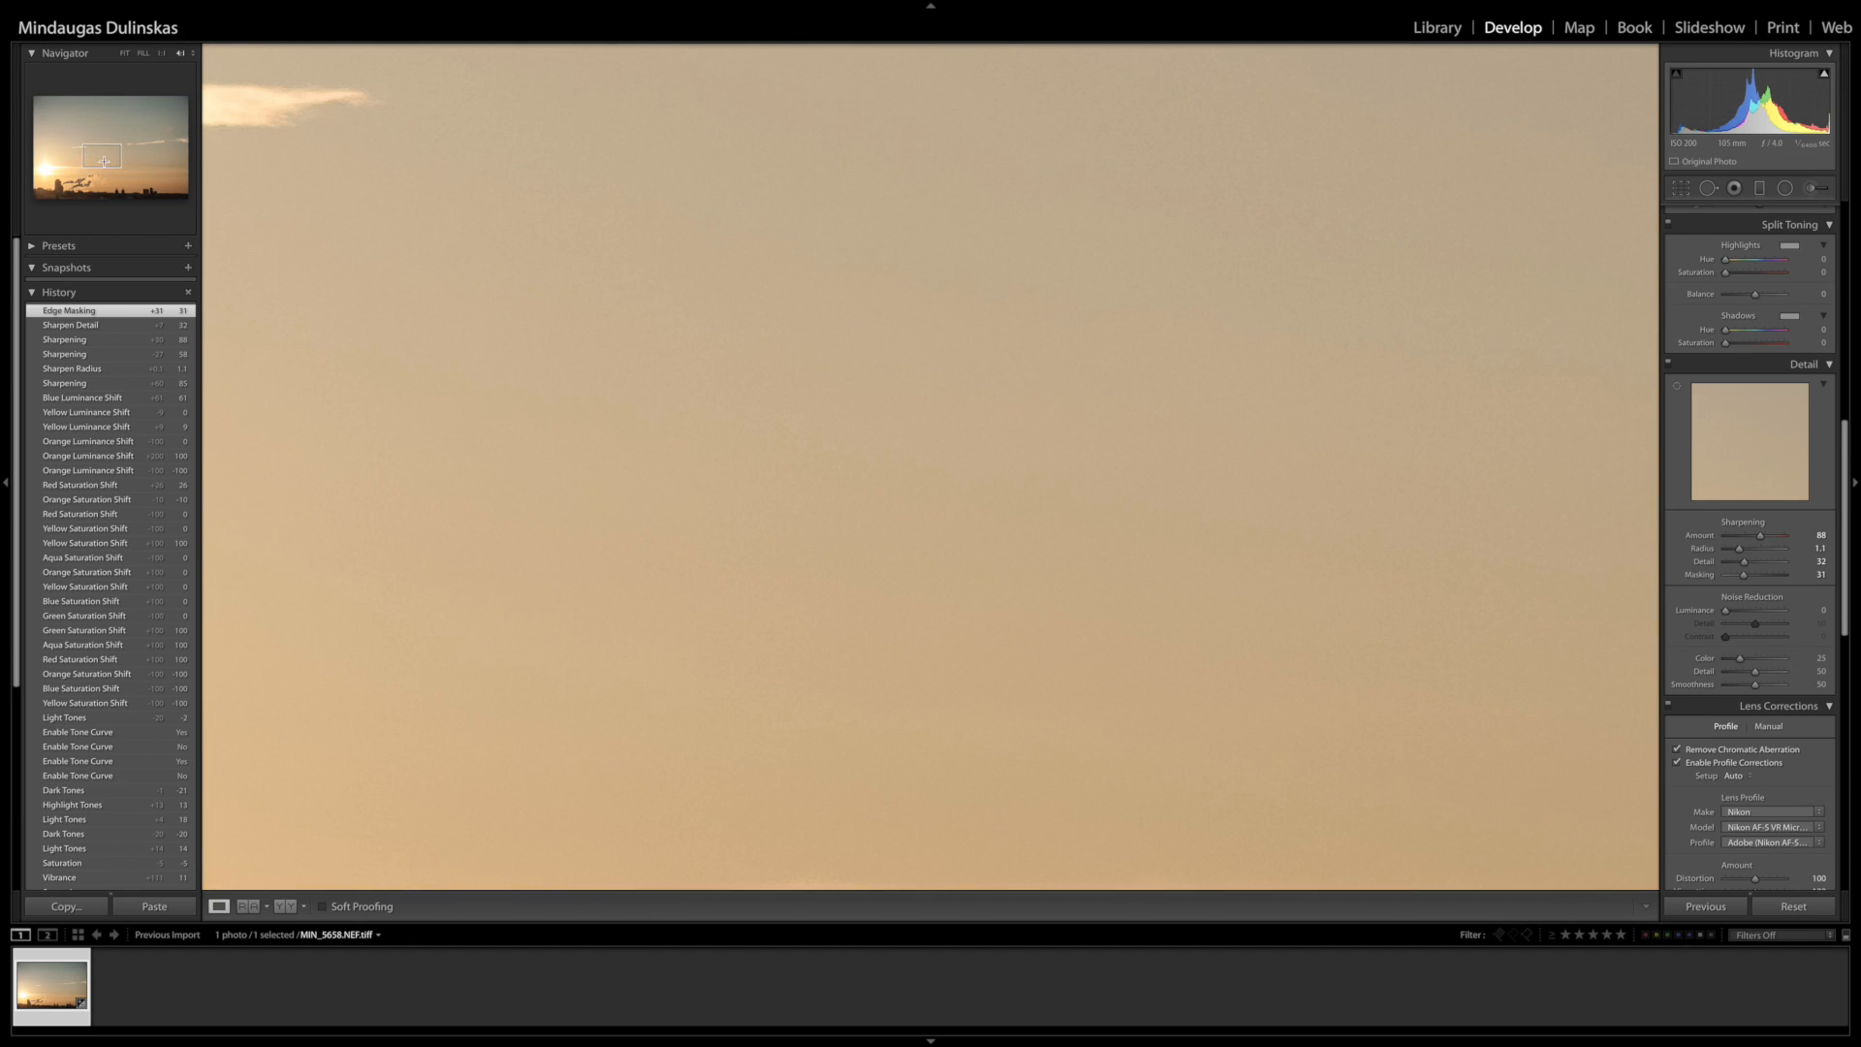
click(74, 188)
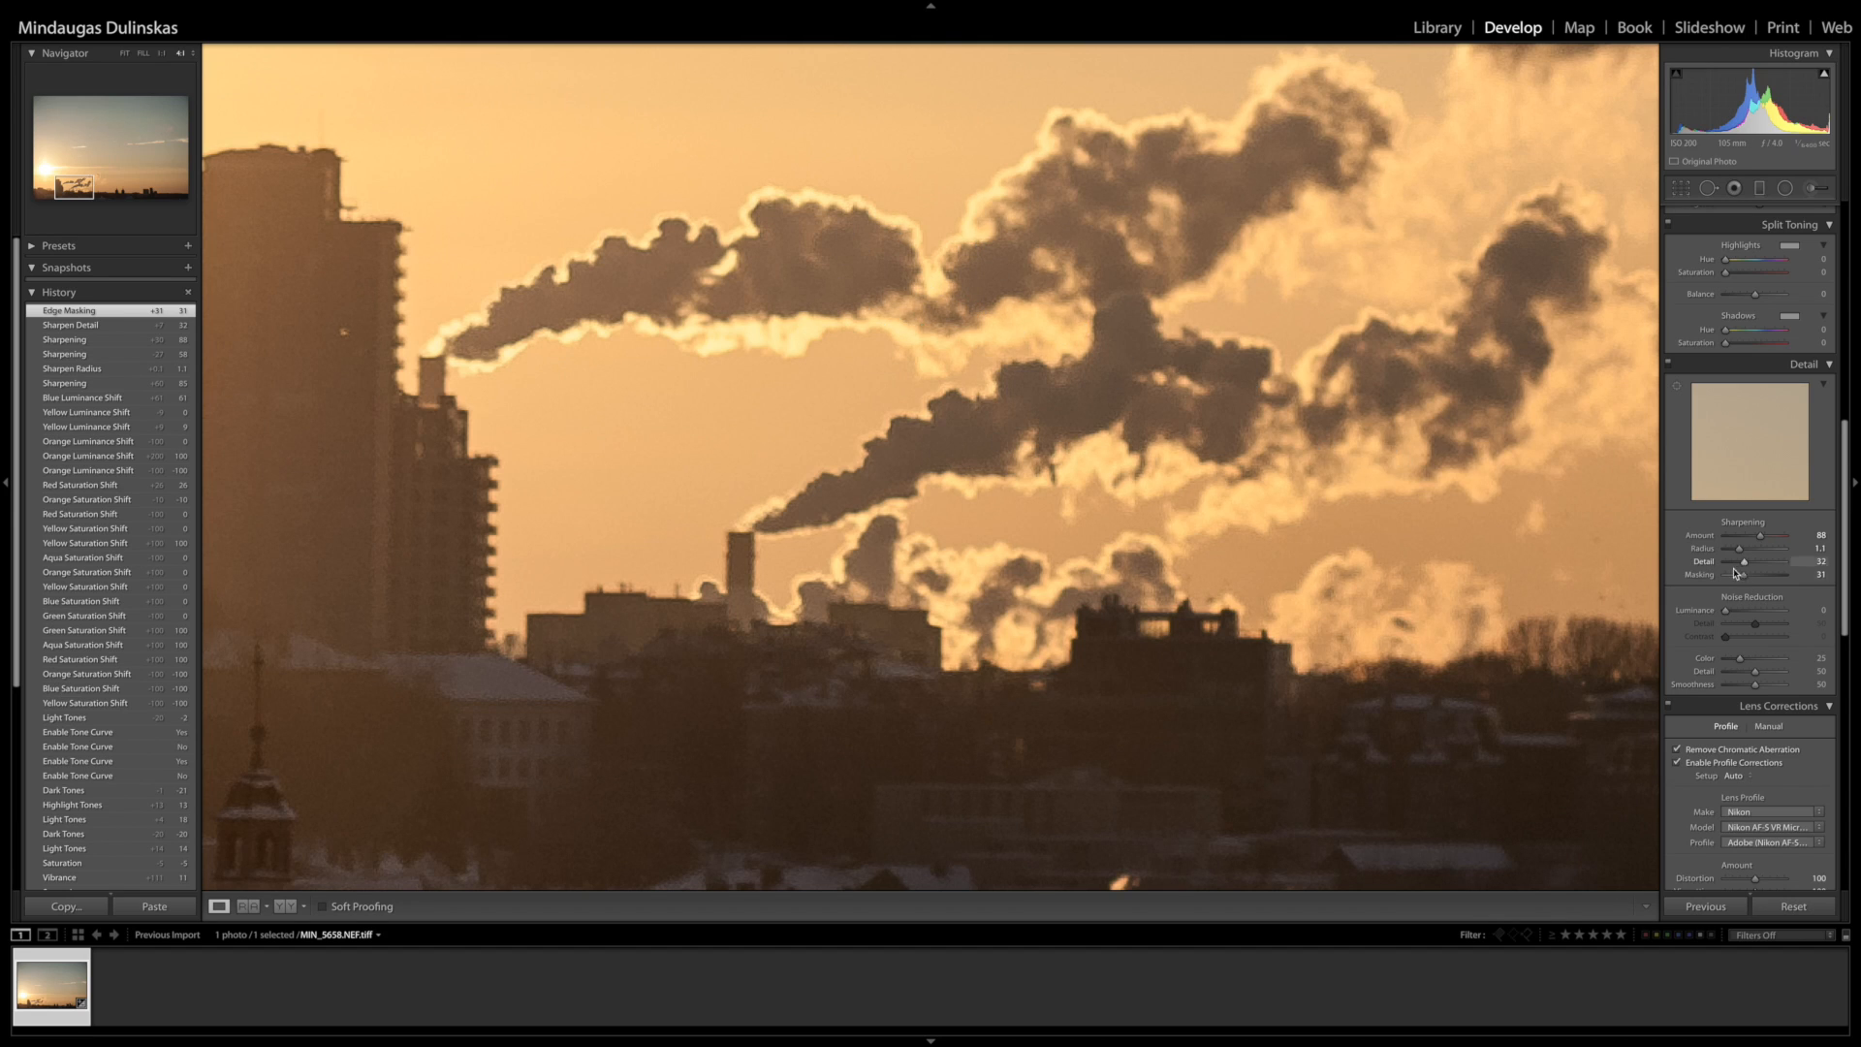
click(1735, 613)
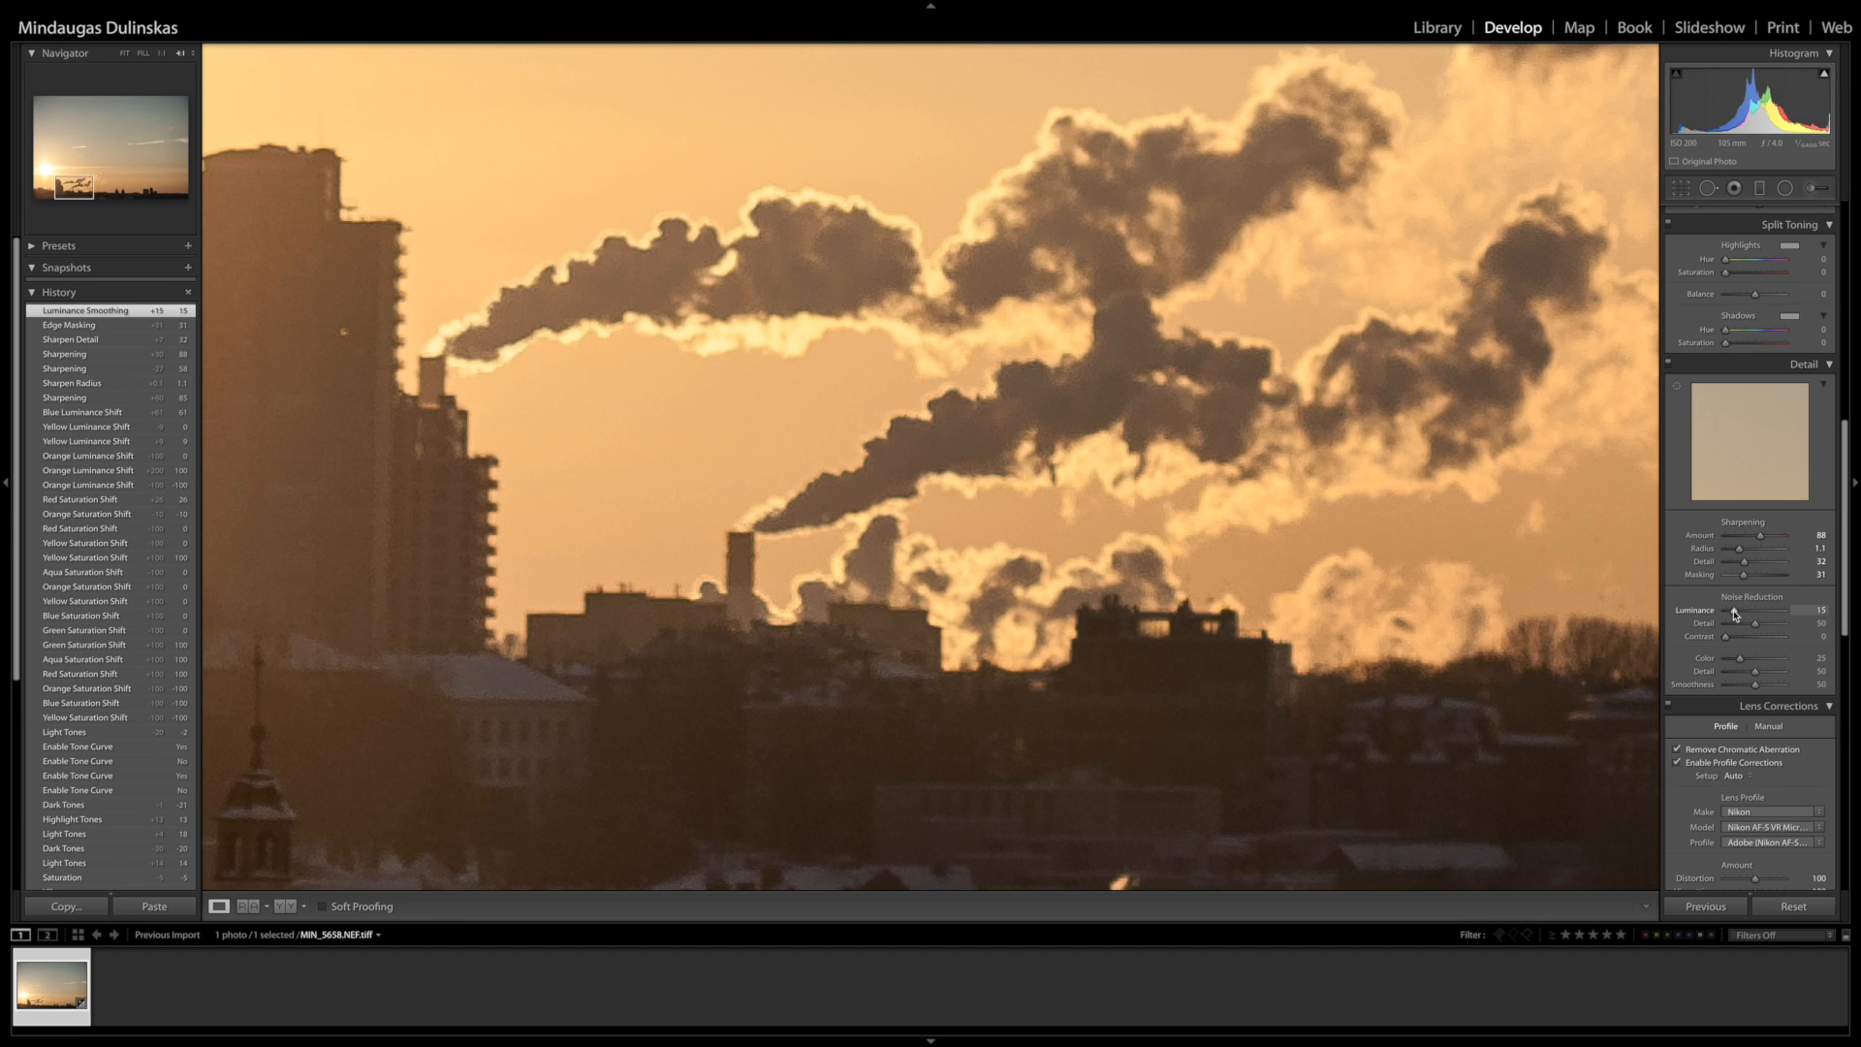
drag(1735, 613, 1738, 617)
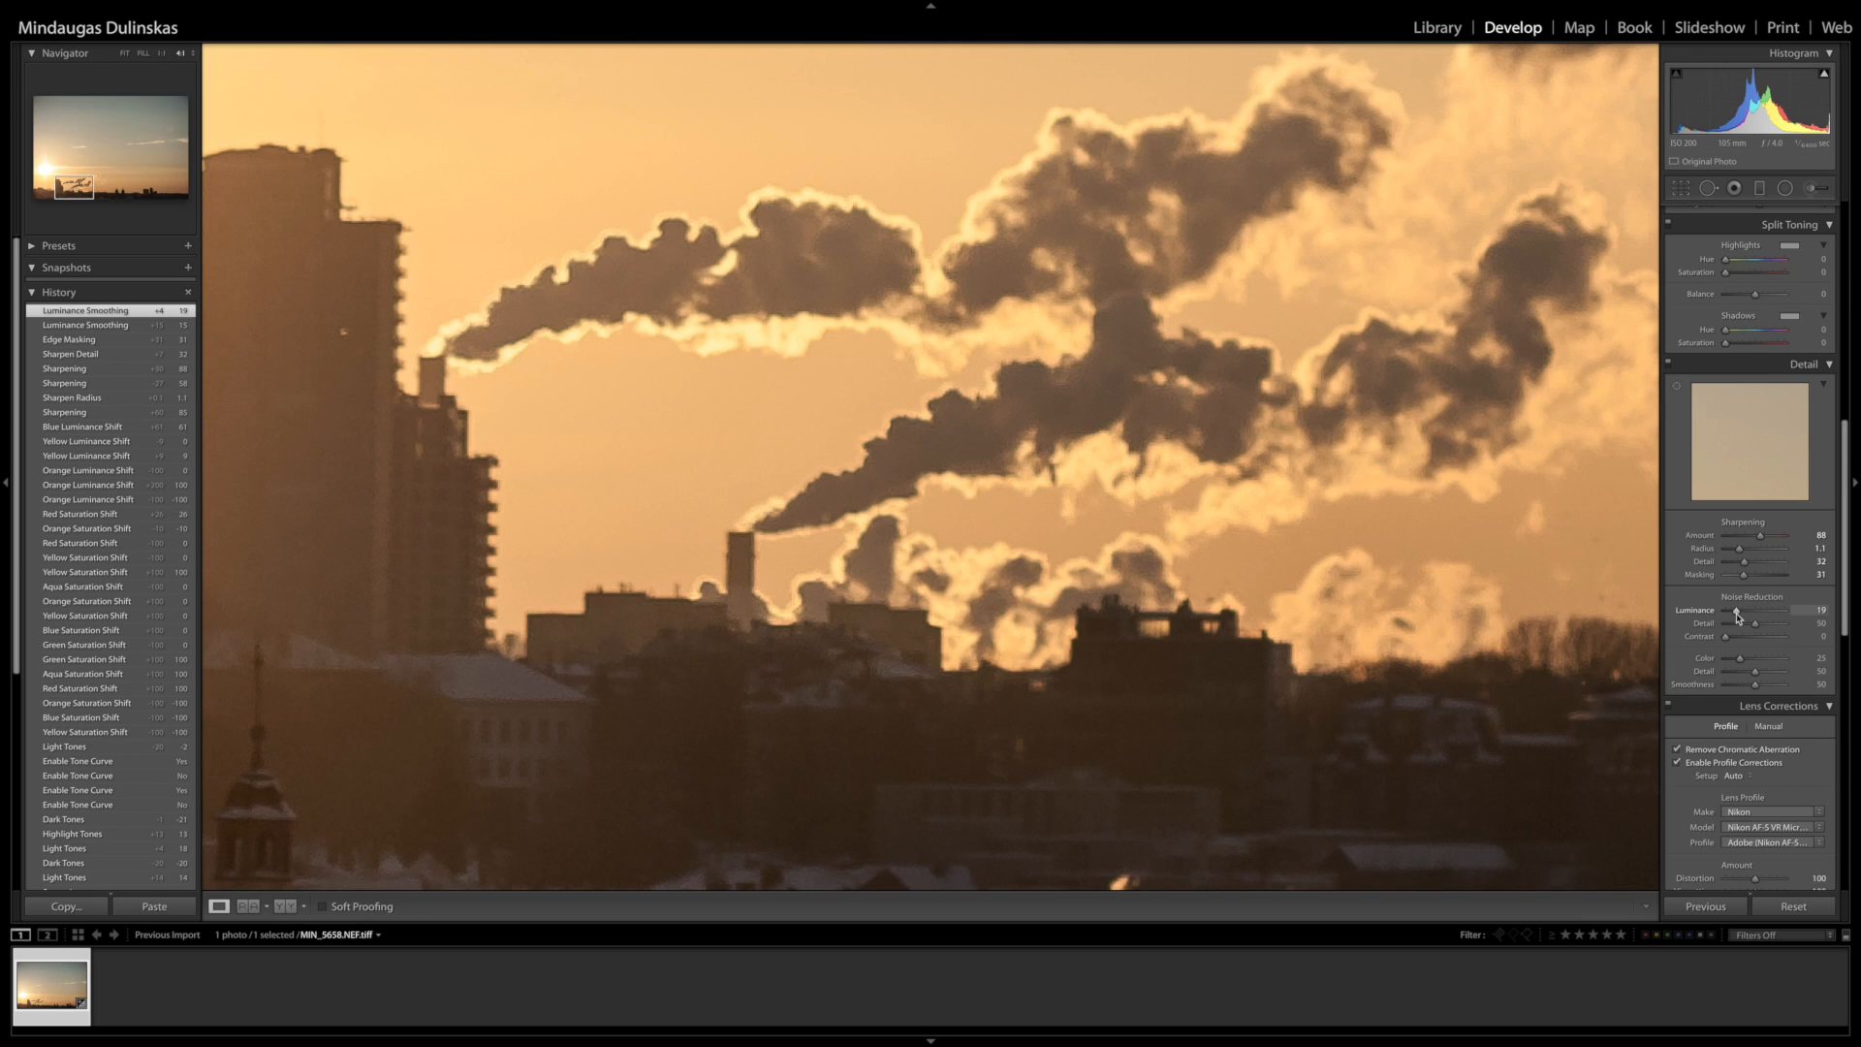
- Switch chromatic aberration removal and the lens profile corrections off and on again to compare their effect
scroll(1738, 617, down, 3)
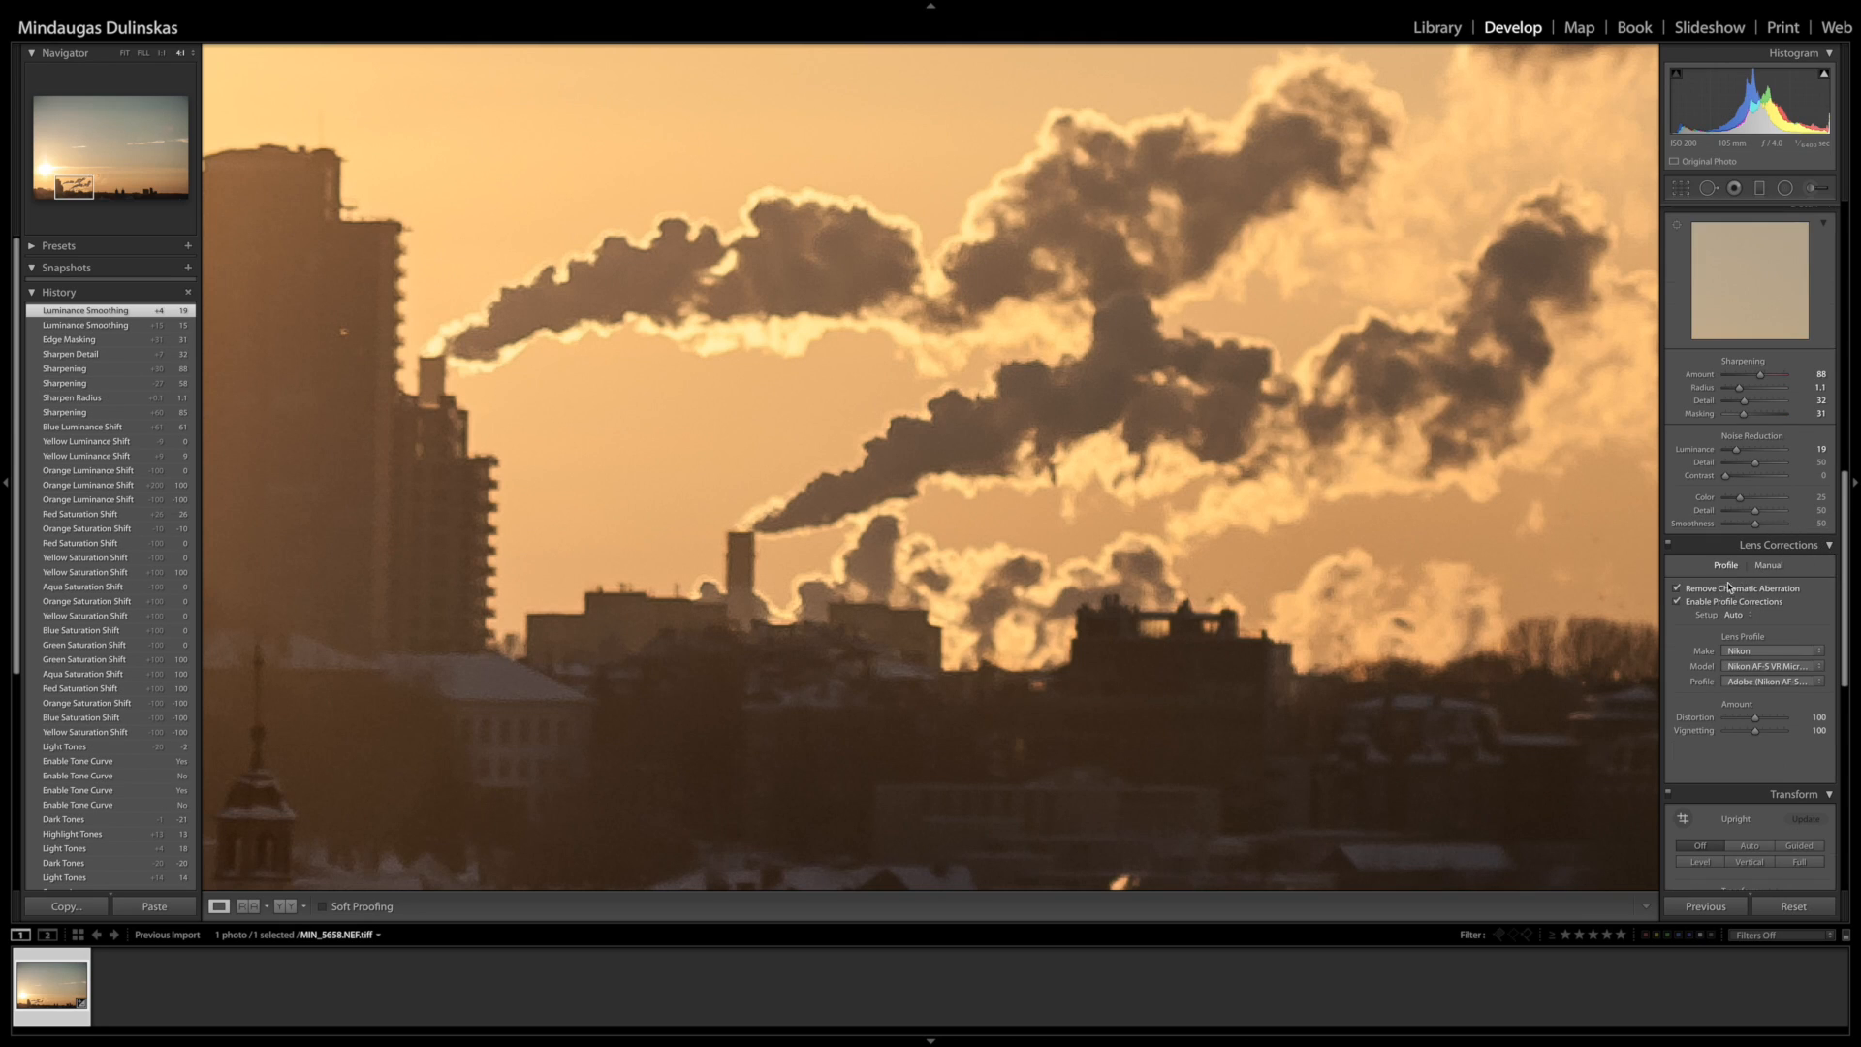
click(1679, 589)
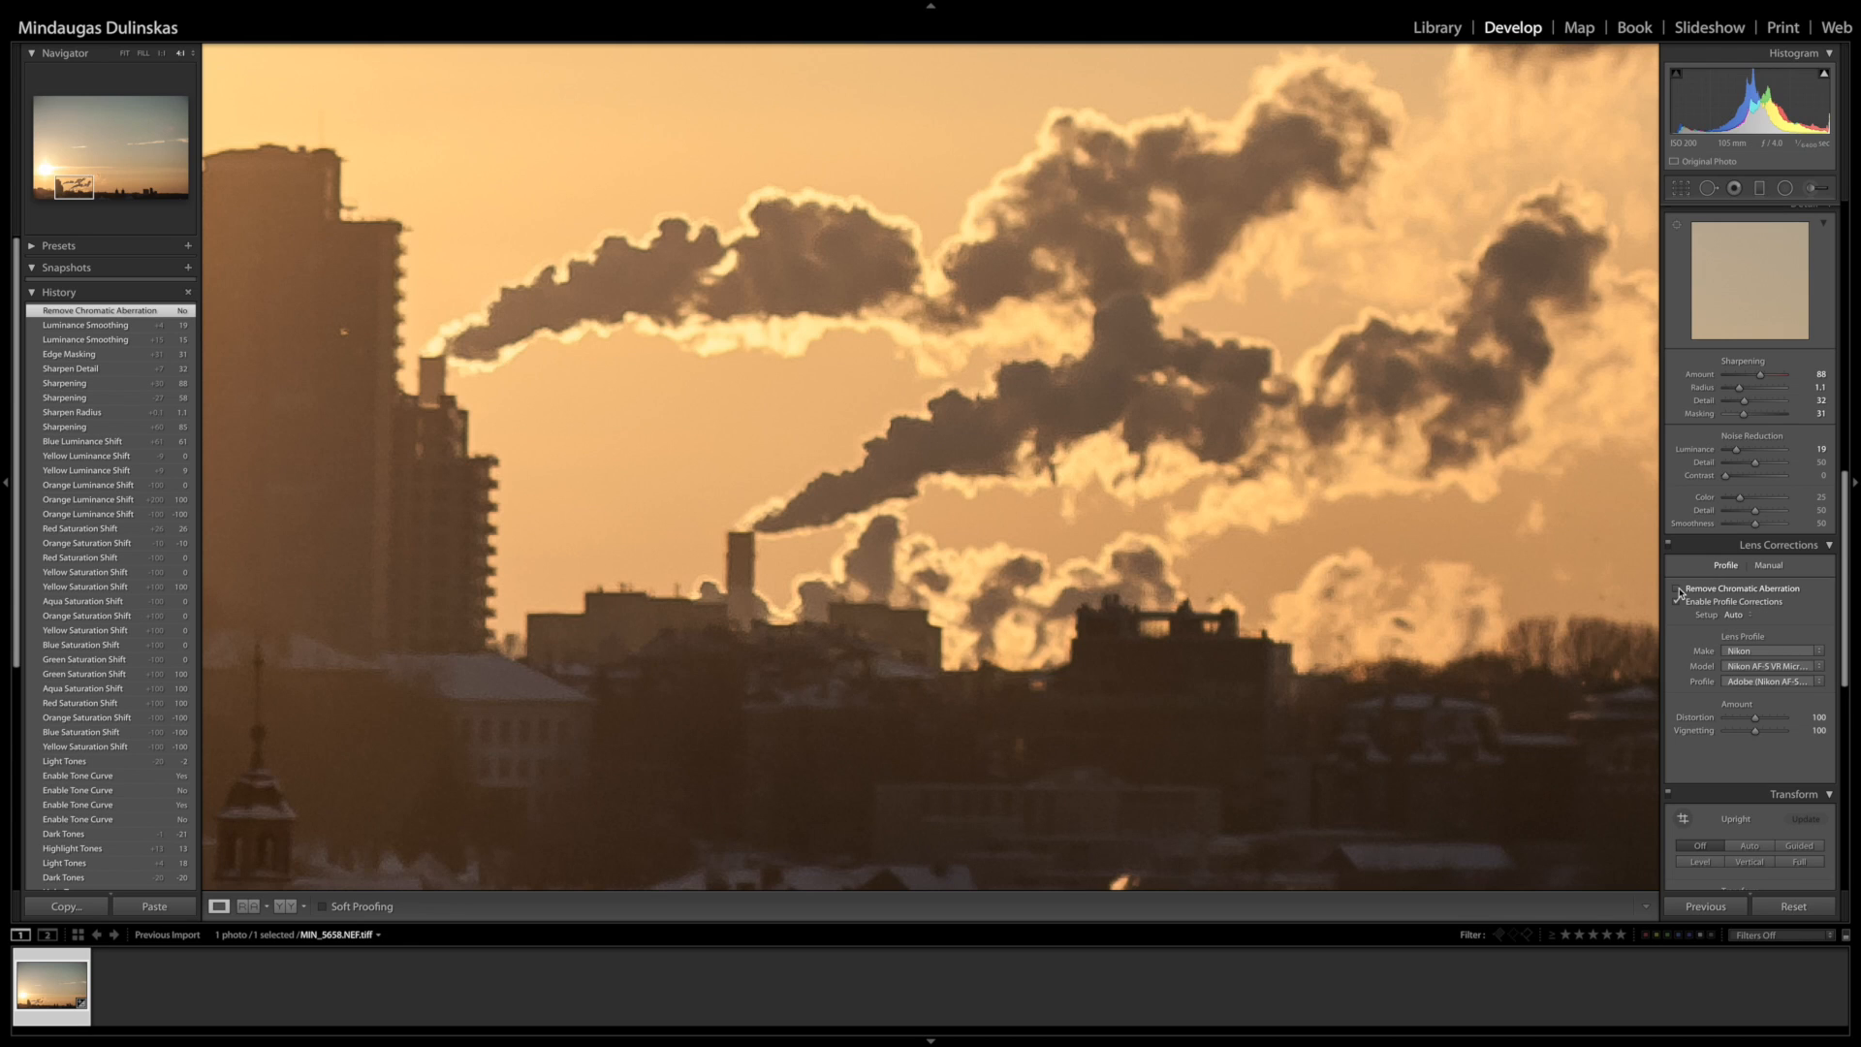
click(1678, 588)
click(1677, 602)
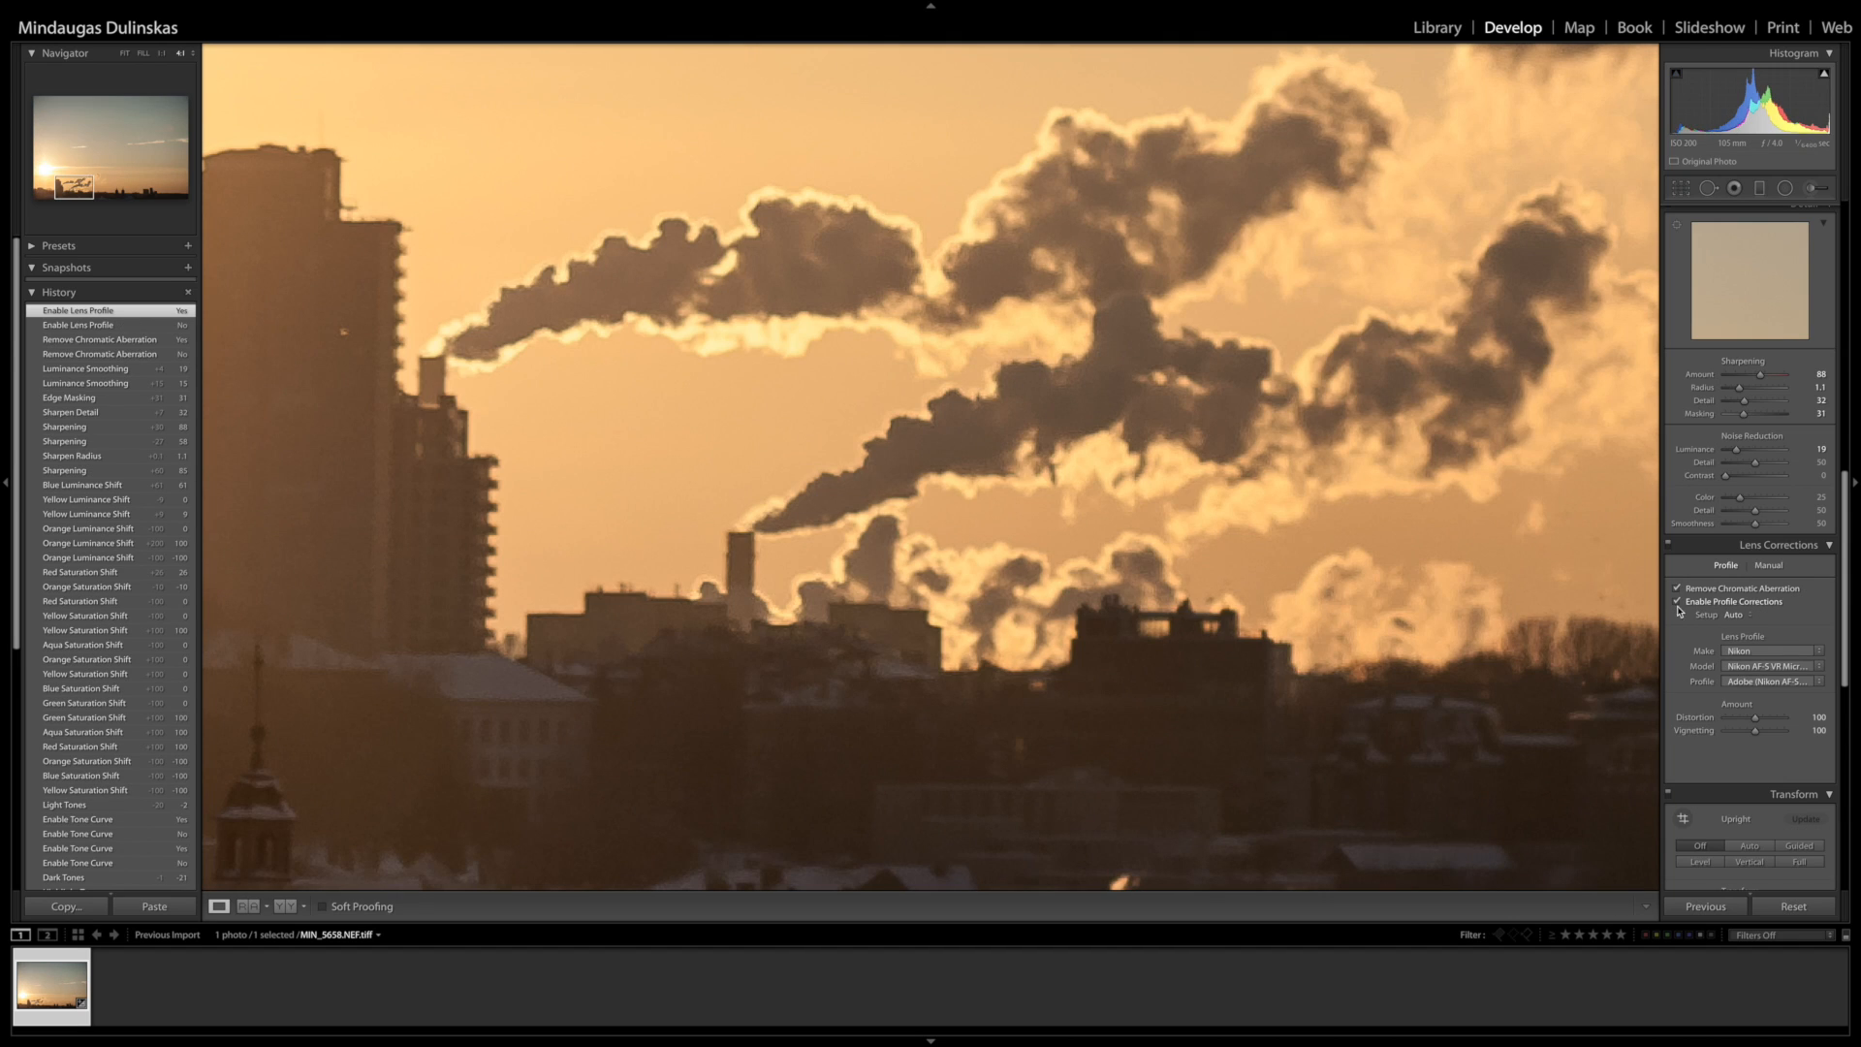
click(1677, 602)
- Look through the lens profile's Model, Profile and Make choices without changing them, and show the manual lens corrections
click(1758, 668)
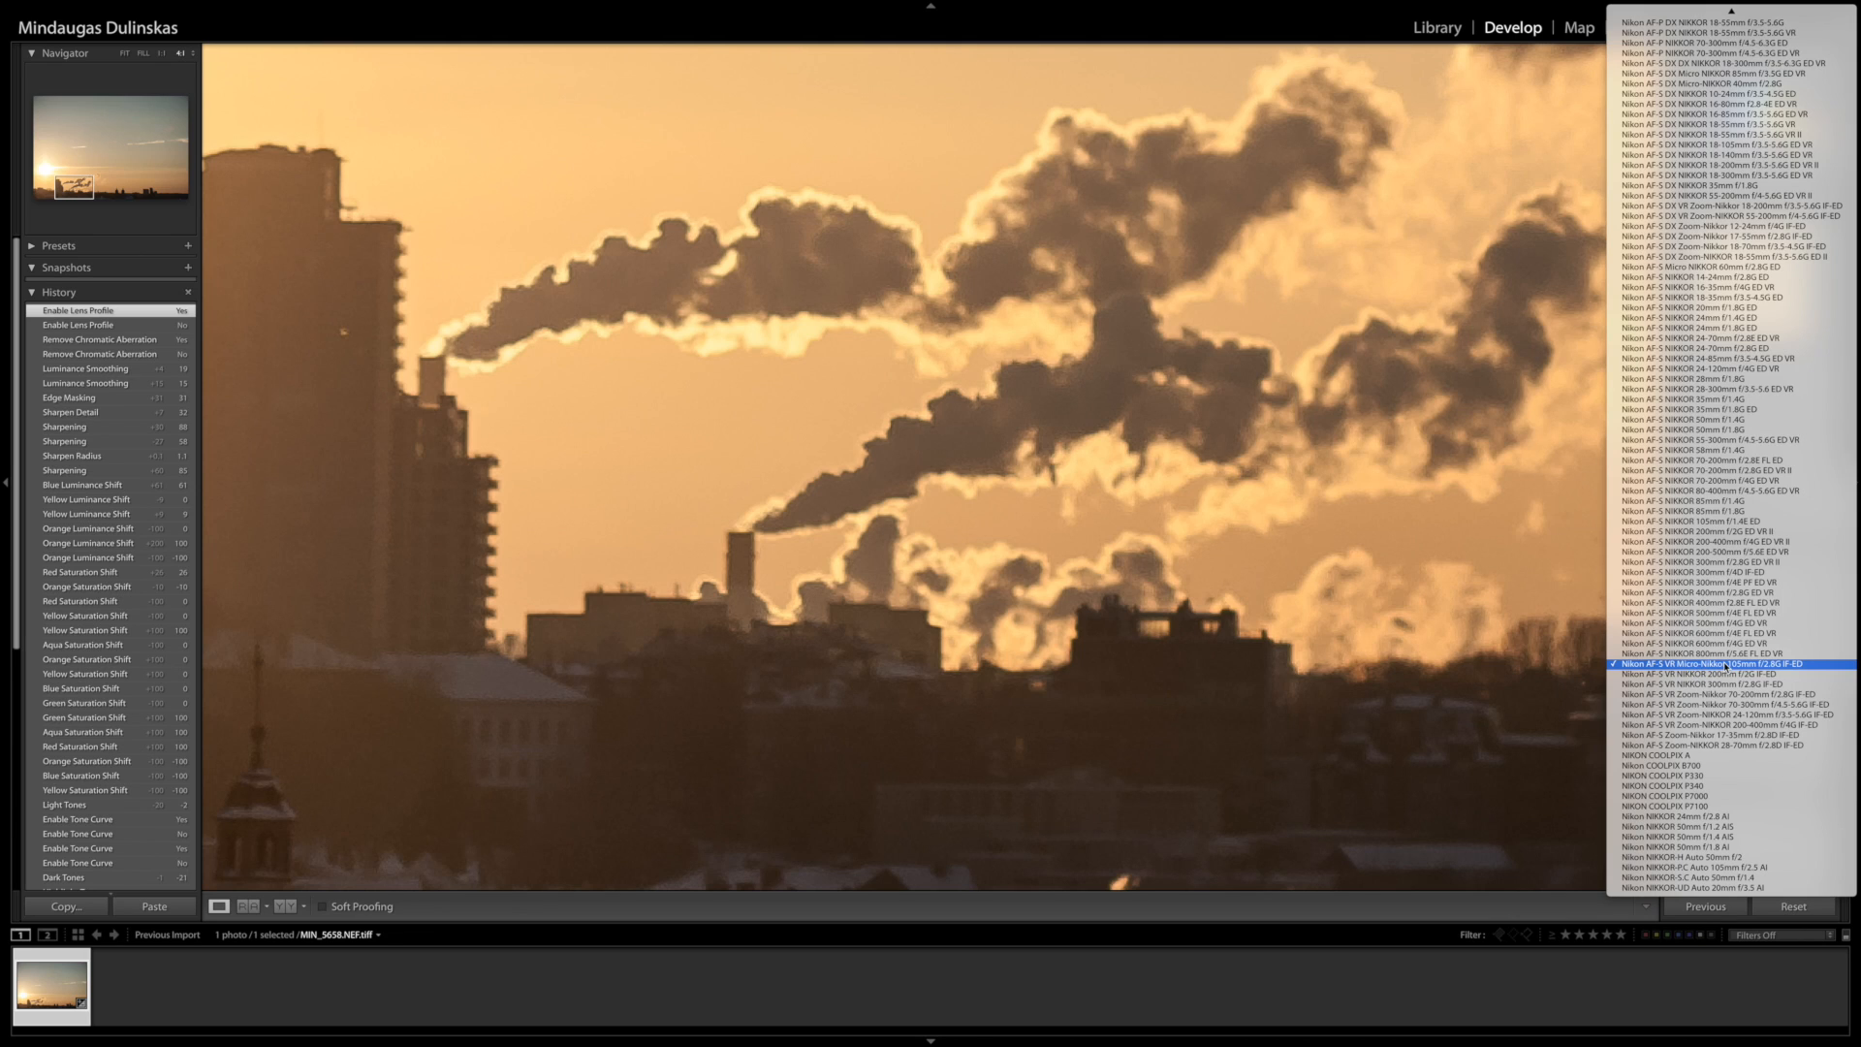
click(1770, 667)
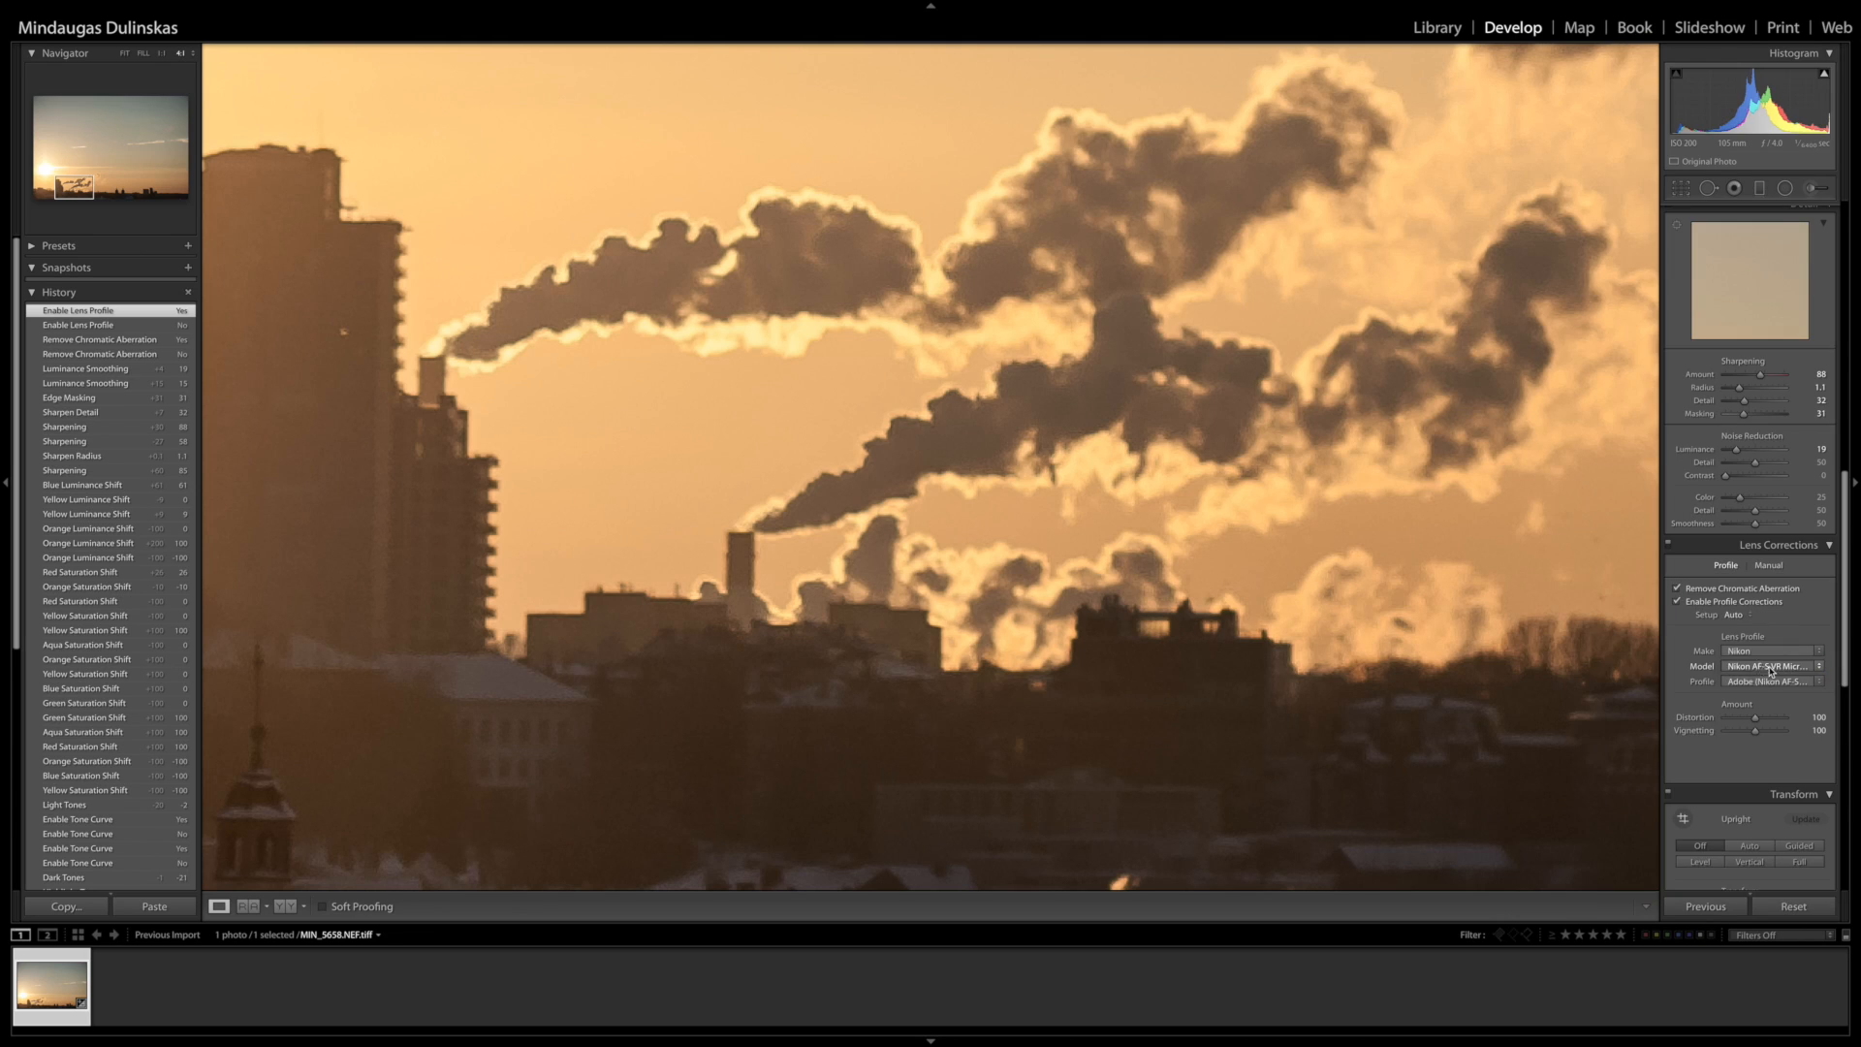
click(1765, 680)
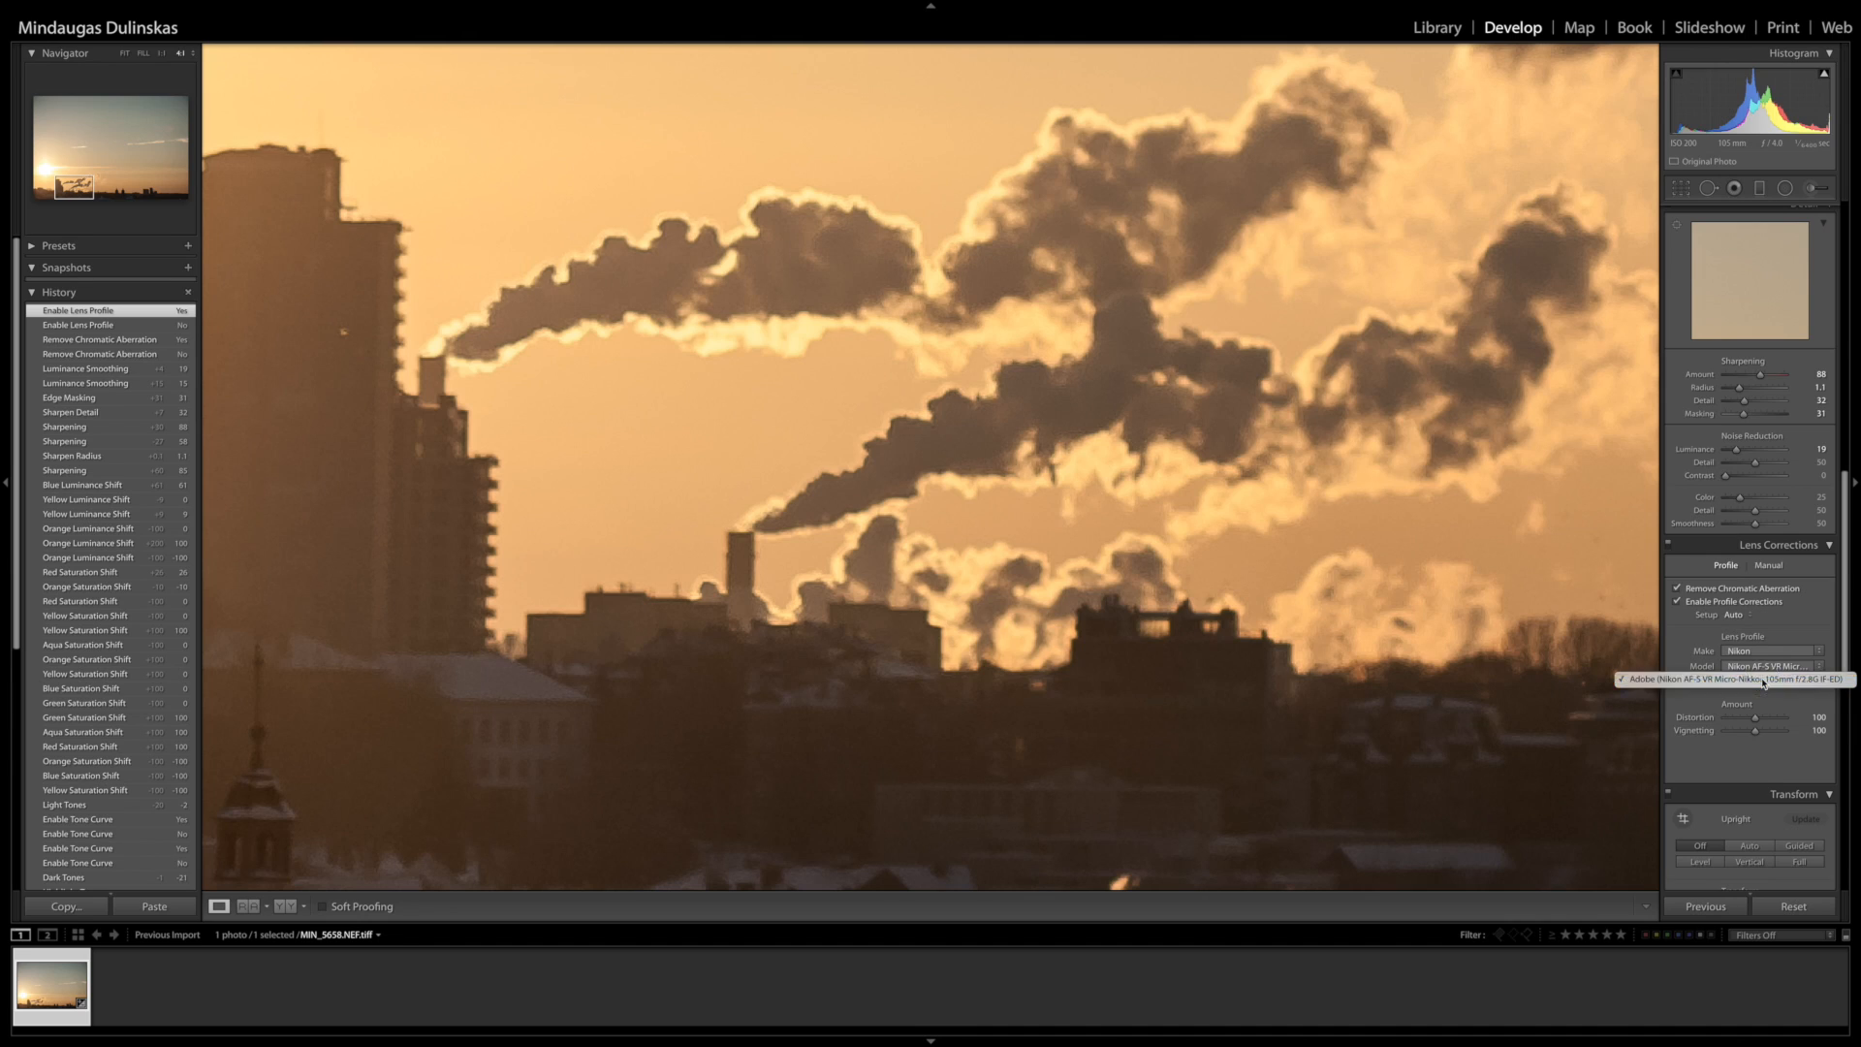
click(1764, 680)
click(1759, 651)
click(1760, 651)
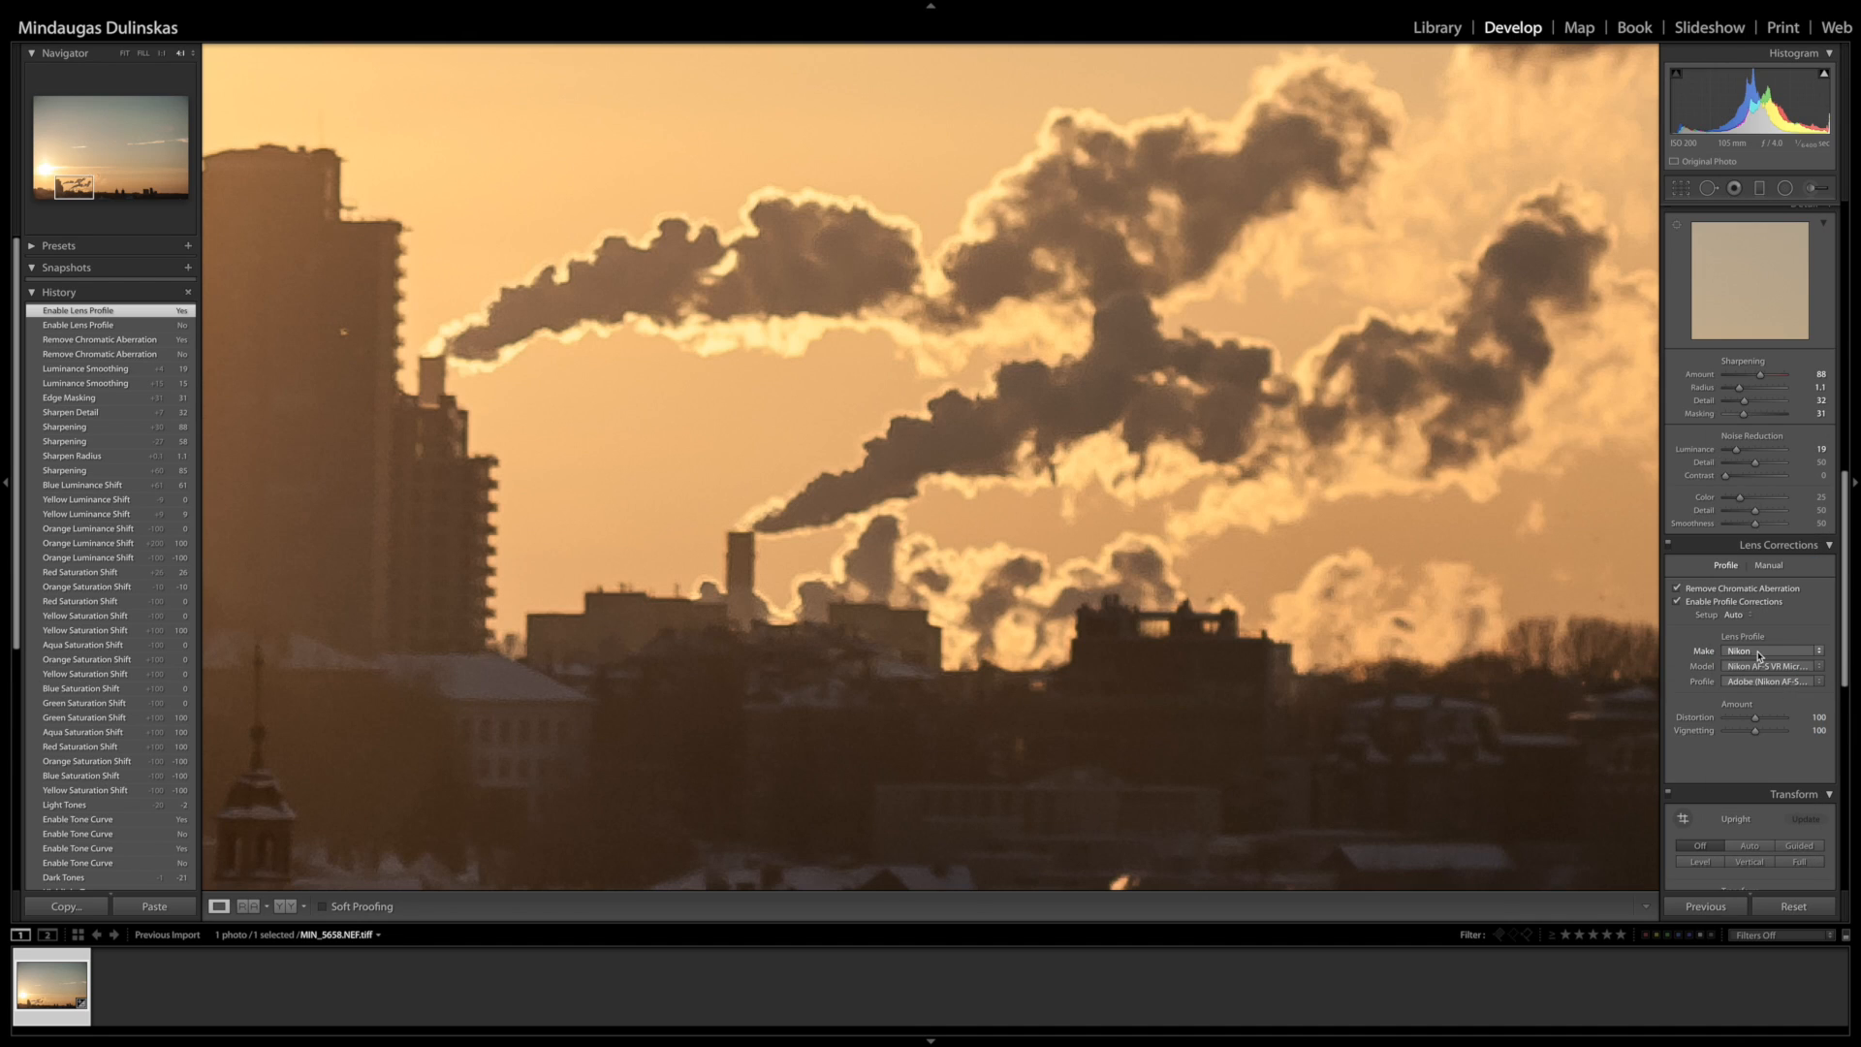
click(1767, 567)
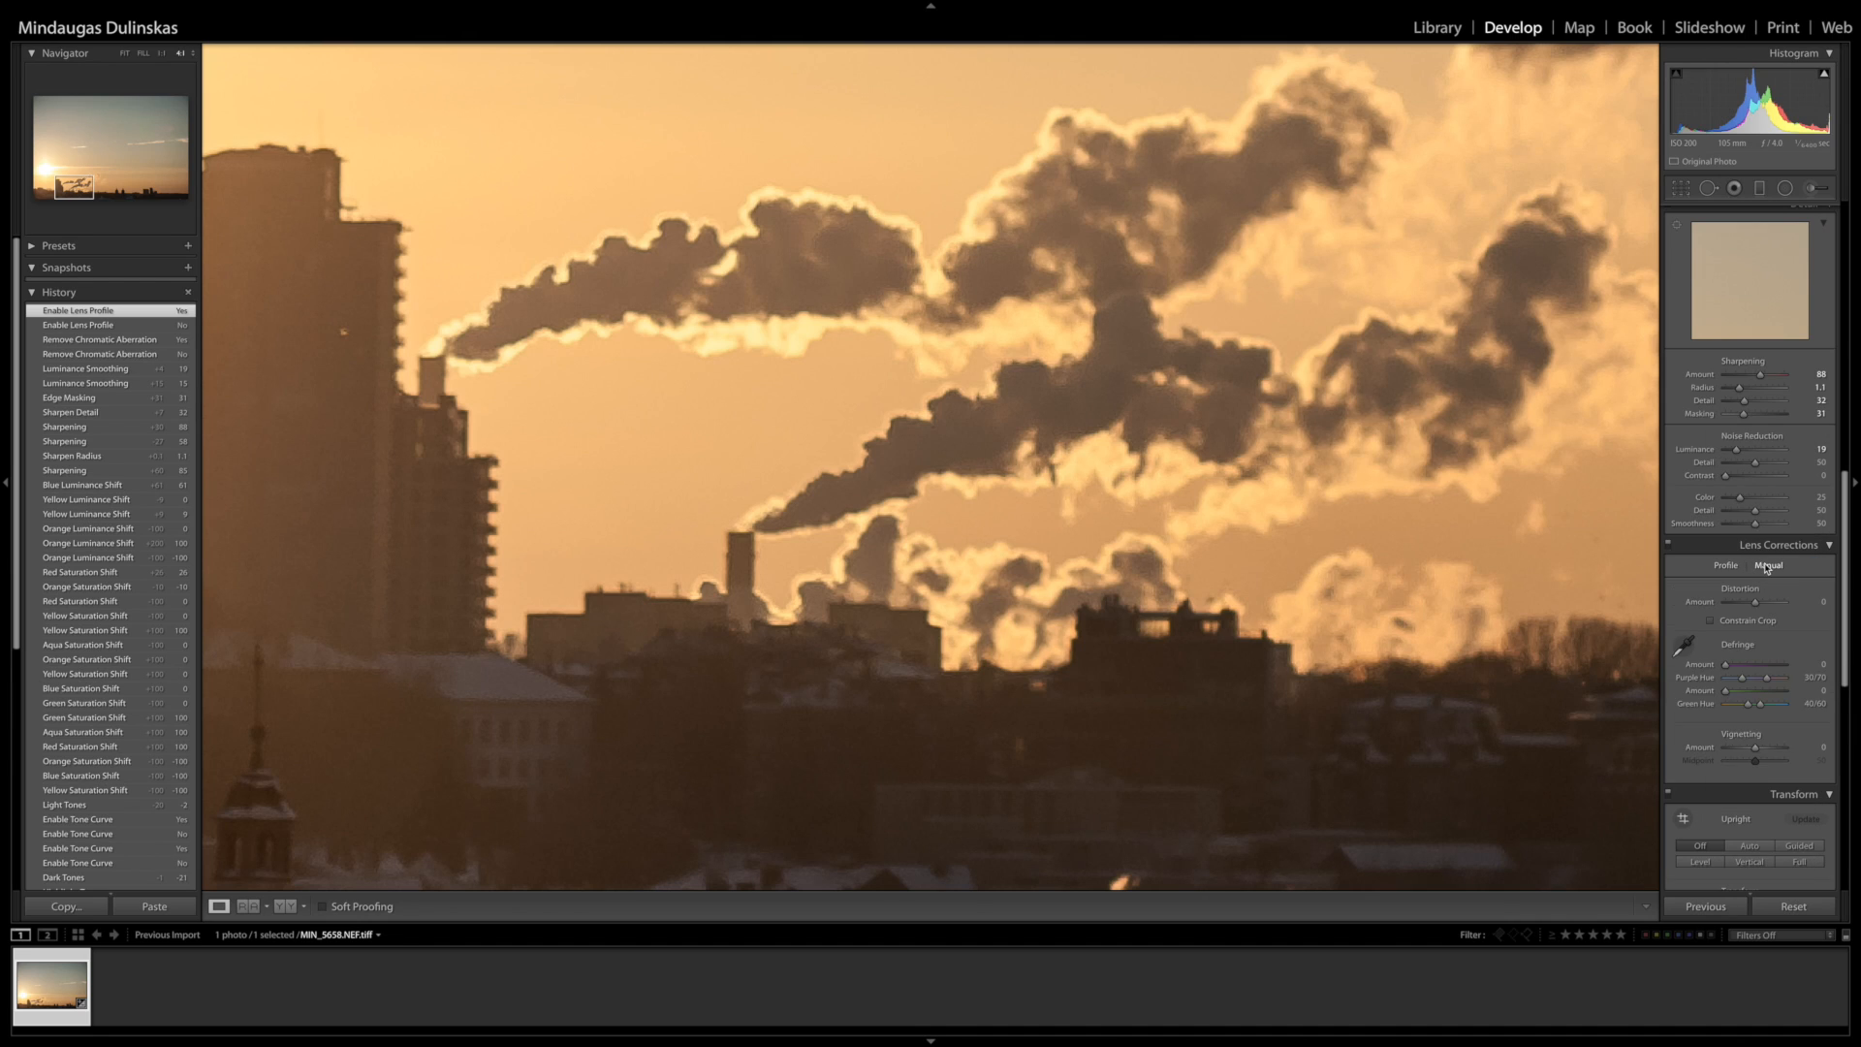
- Fit the whole photo in view, try the manual lens Distortion and Vignetting amounts, reset both to 0, and show the profile corrections again
click(124, 53)
drag(1755, 602, 1708, 675)
double_click(1705, 607)
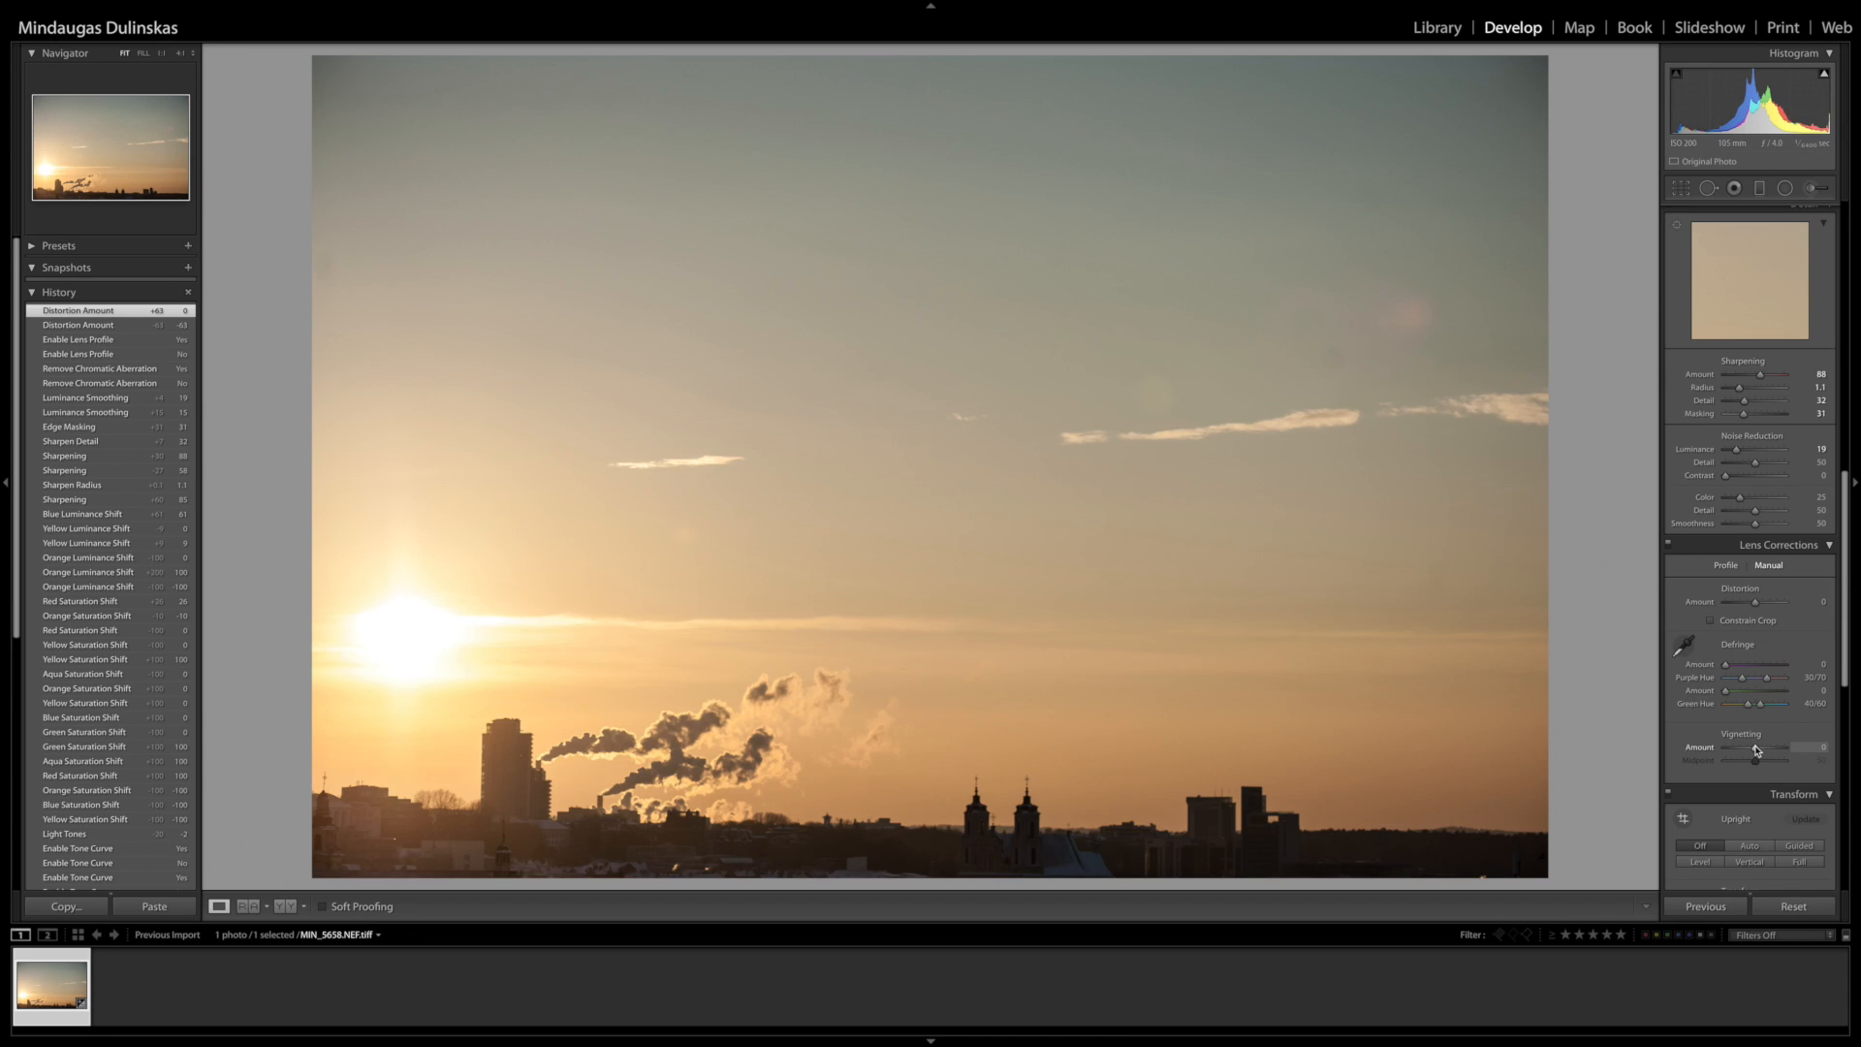
mouse_move(1756, 749)
mouse_down()
mouse_move(1790, 749)
mouse_move(1712, 755)
mouse_move(1772, 751)
mouse_move(1745, 756)
mouse_up()
double_click(1699, 747)
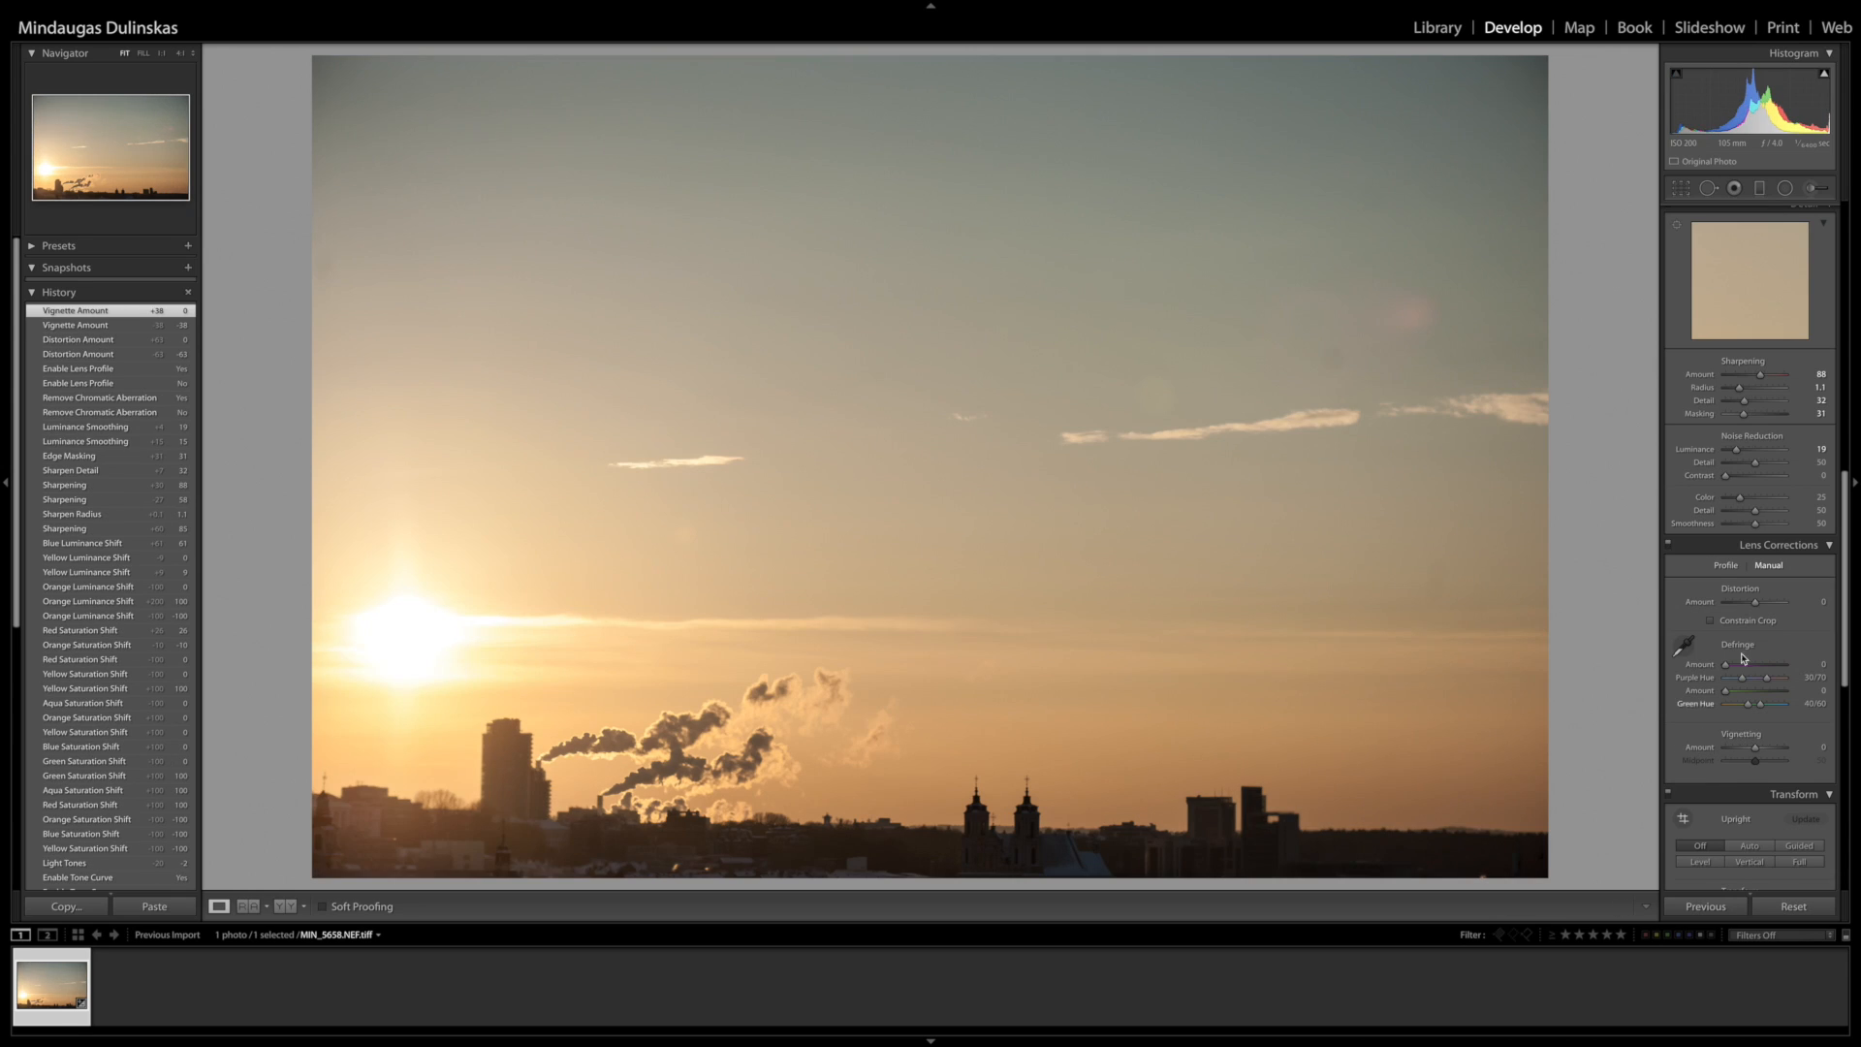
click(1726, 565)
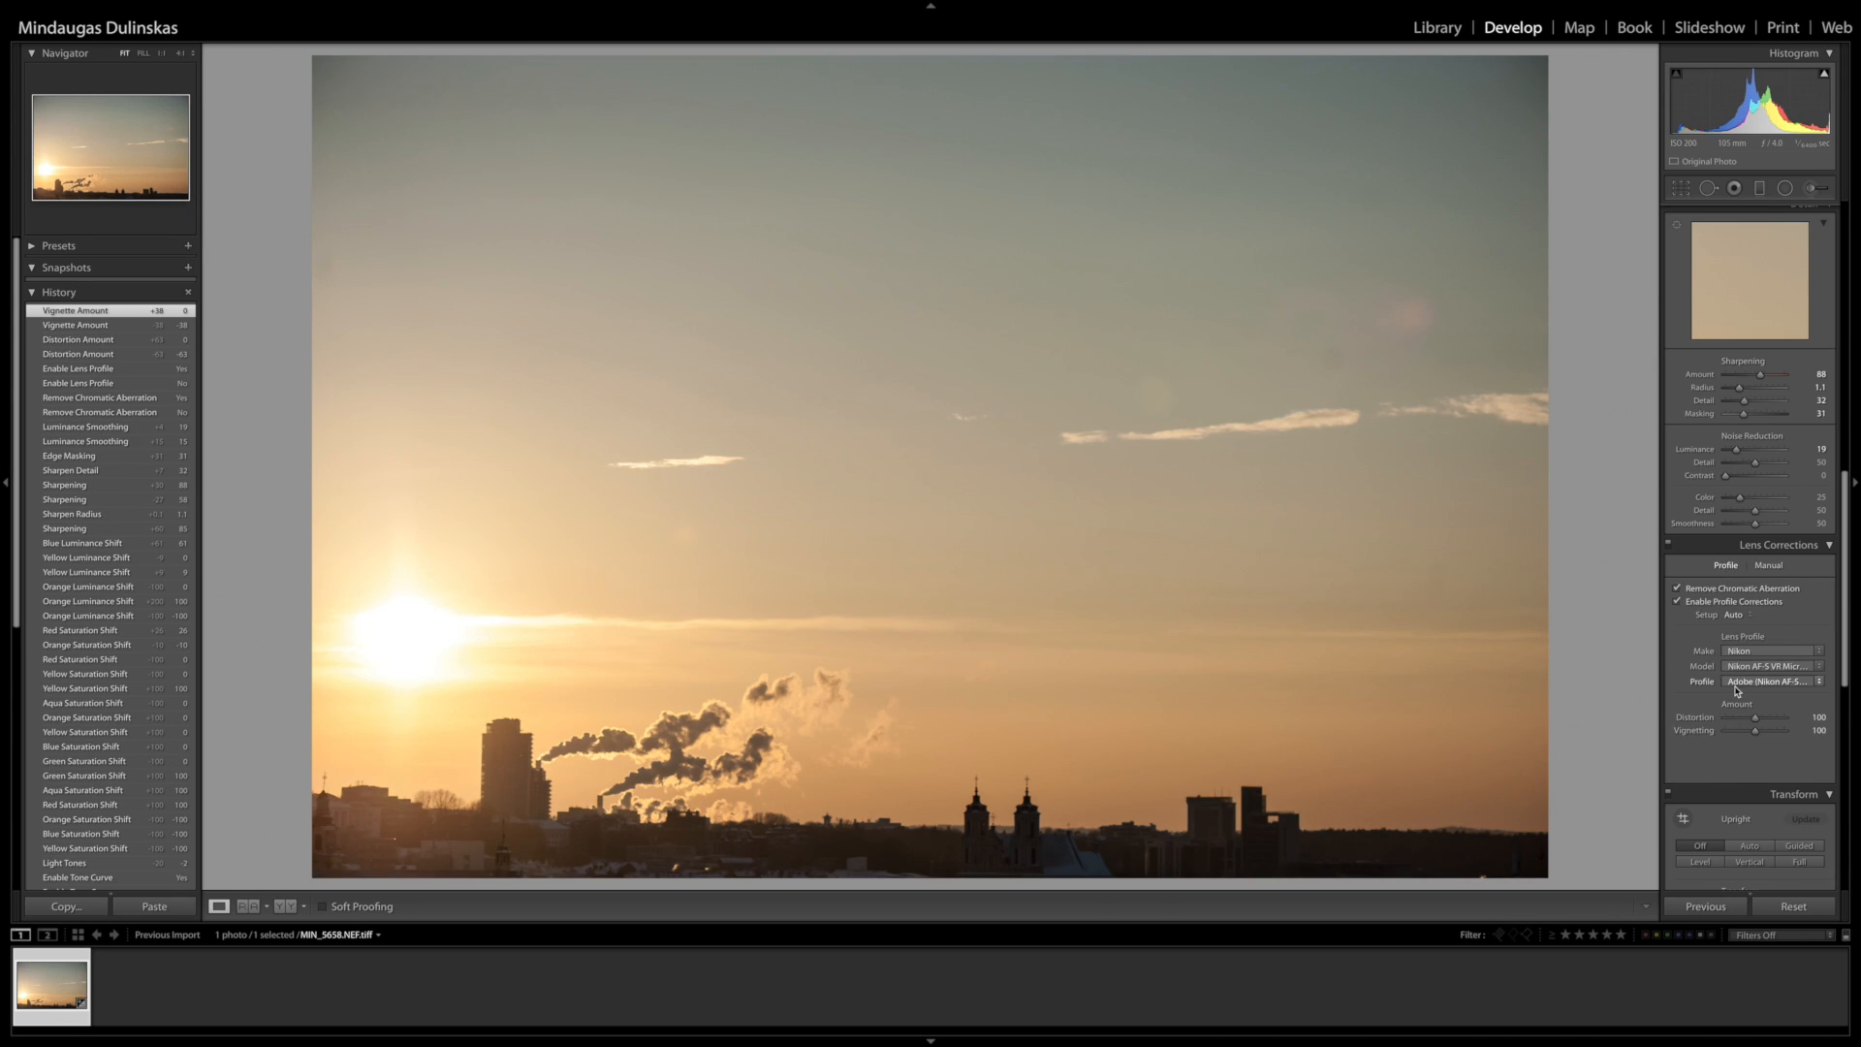
- Try the Transform settings with Vertical at -23 and a Horizontal perspective shift, resetting each to 0
scroll(1742, 753, down, 5)
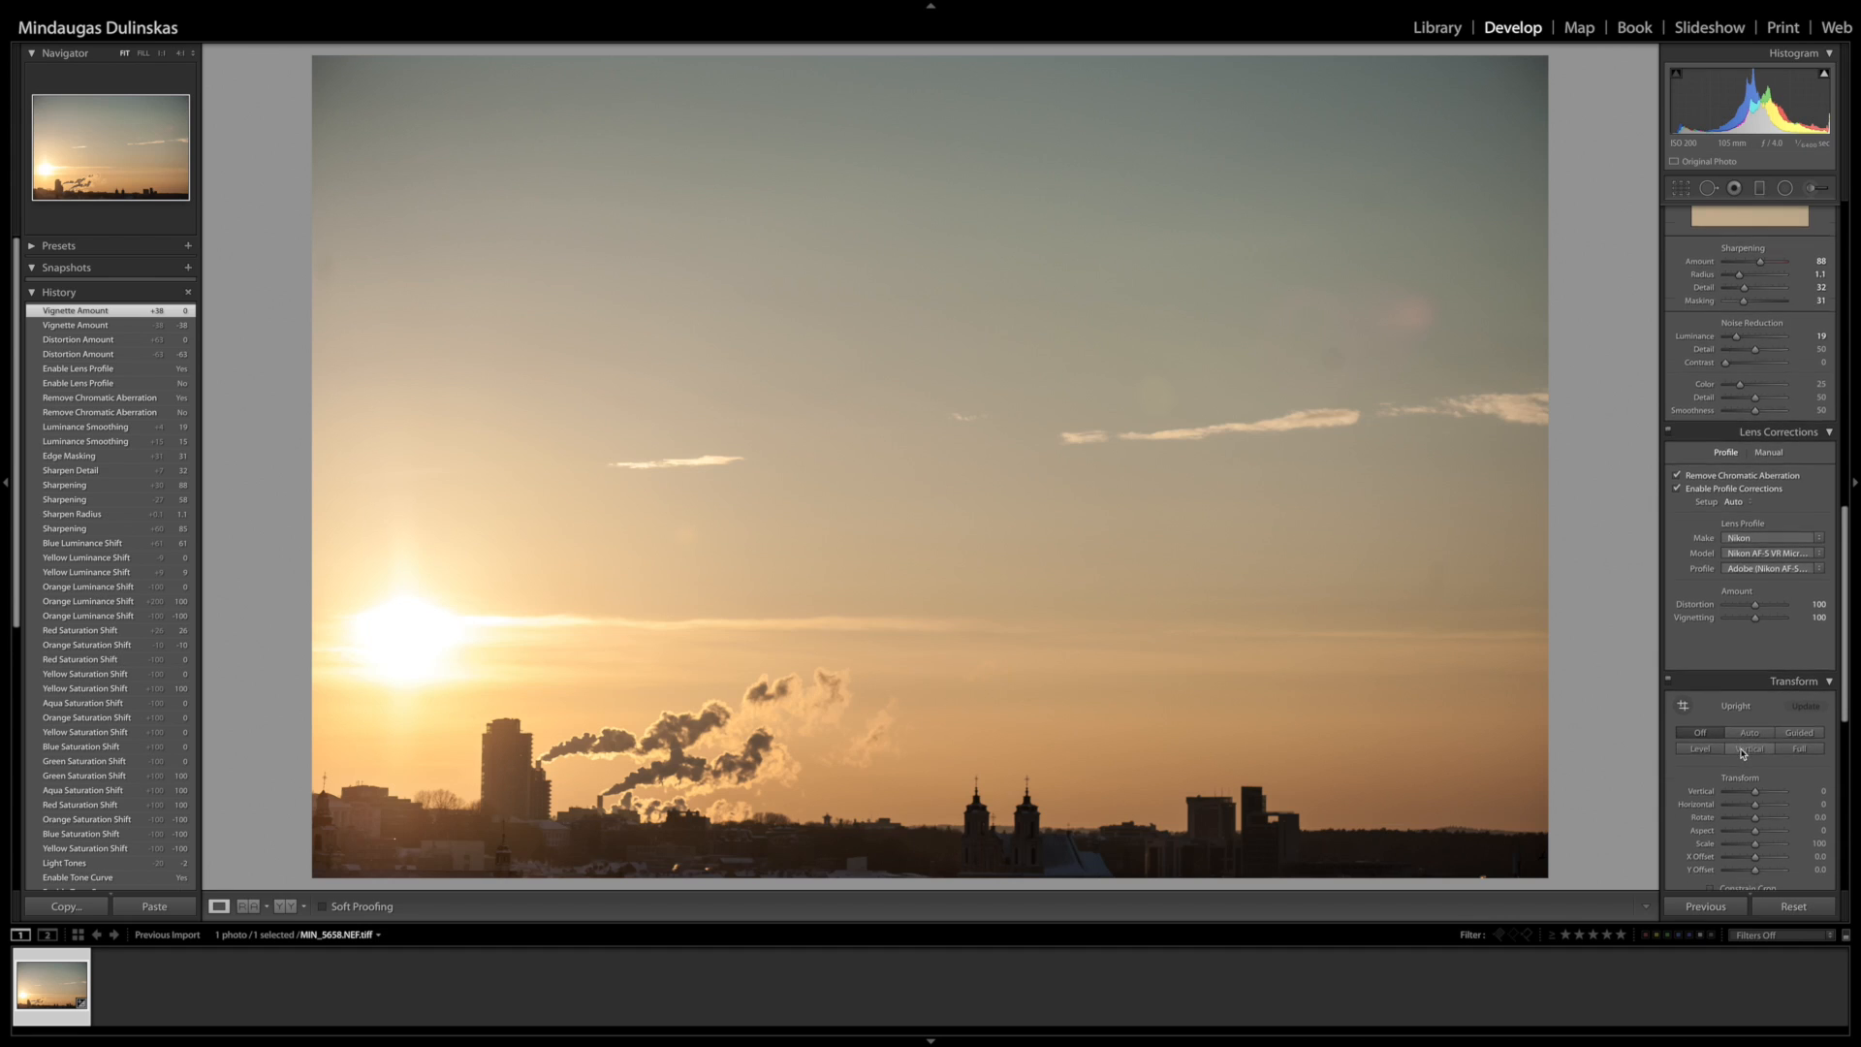
drag(1755, 457, 1739, 463)
mouse_move(1750, 463)
mouse_down()
mouse_move(1769, 461)
mouse_move(1748, 458)
mouse_up()
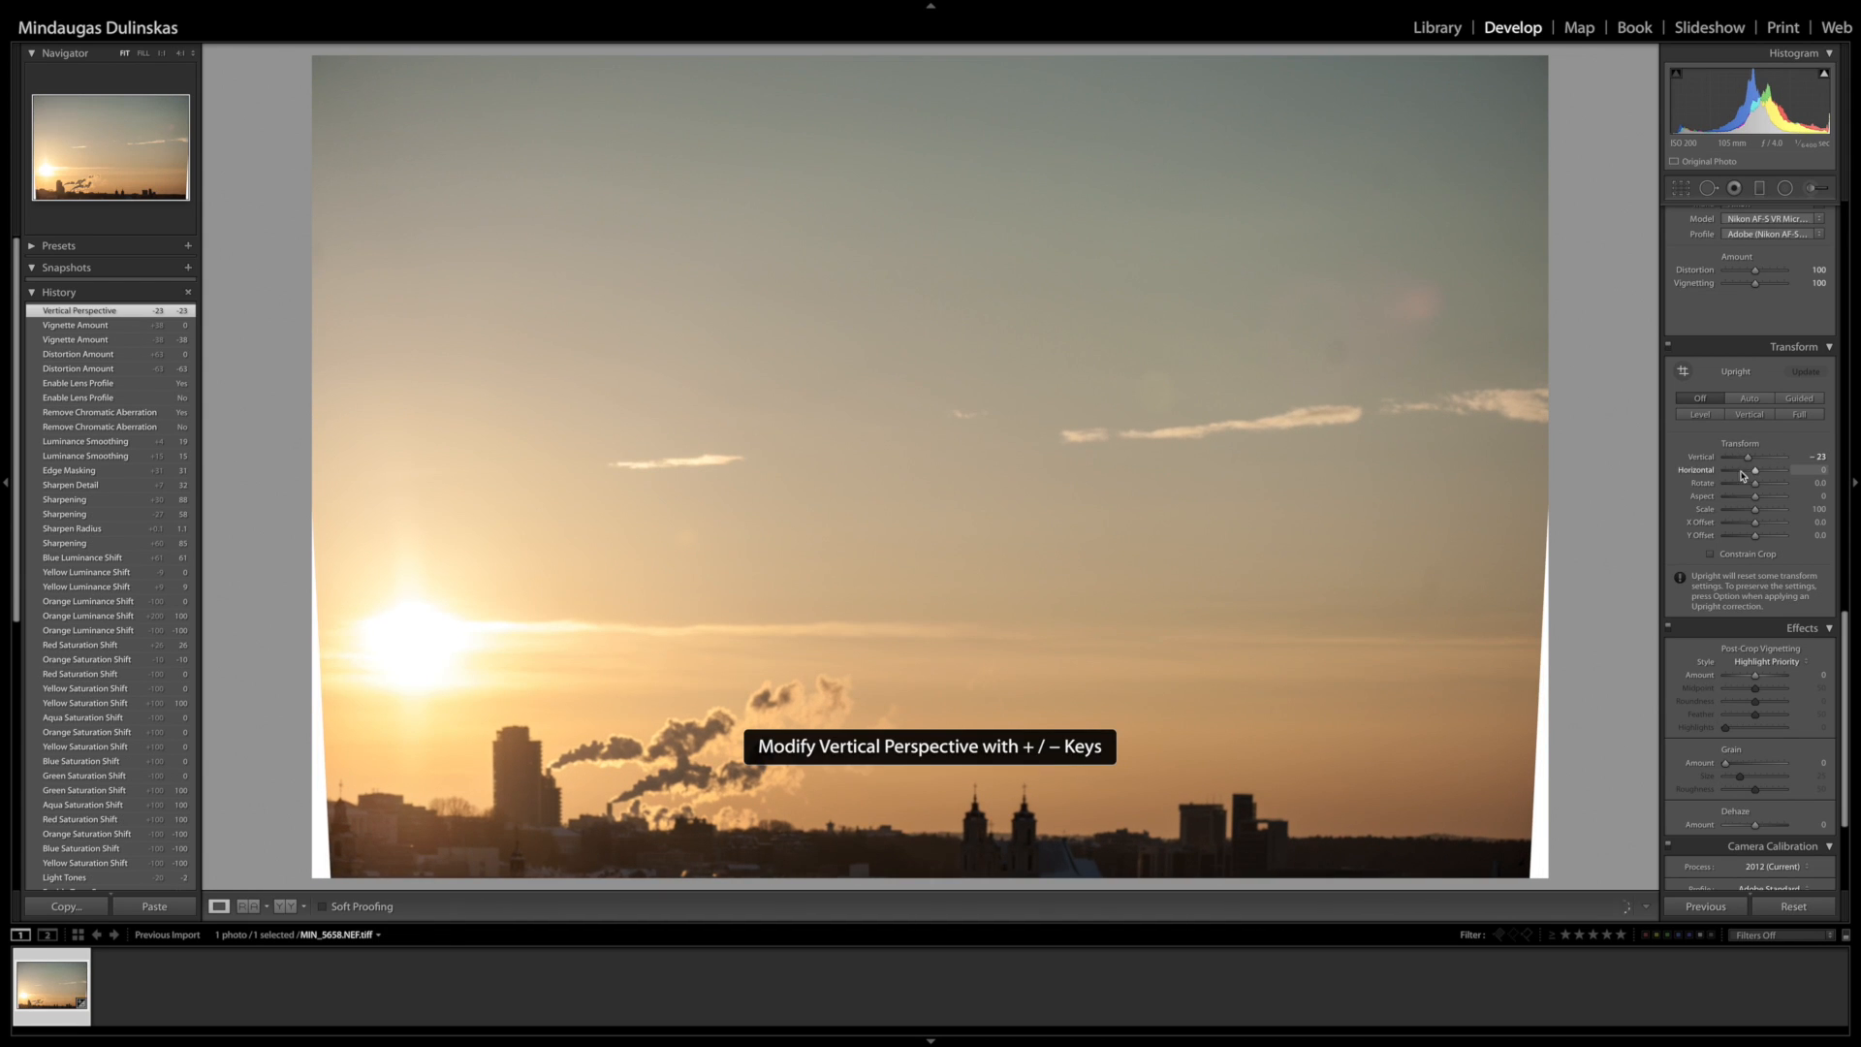
click(1711, 461)
double_click(1711, 462)
mouse_move(1756, 472)
mouse_down()
mouse_move(1778, 473)
mouse_move(1730, 486)
mouse_move(1748, 498)
mouse_up()
double_click(1698, 471)
- Try out the Transform Rotate, Aspect and Scale settings, resetting each to its default
double_click(1704, 483)
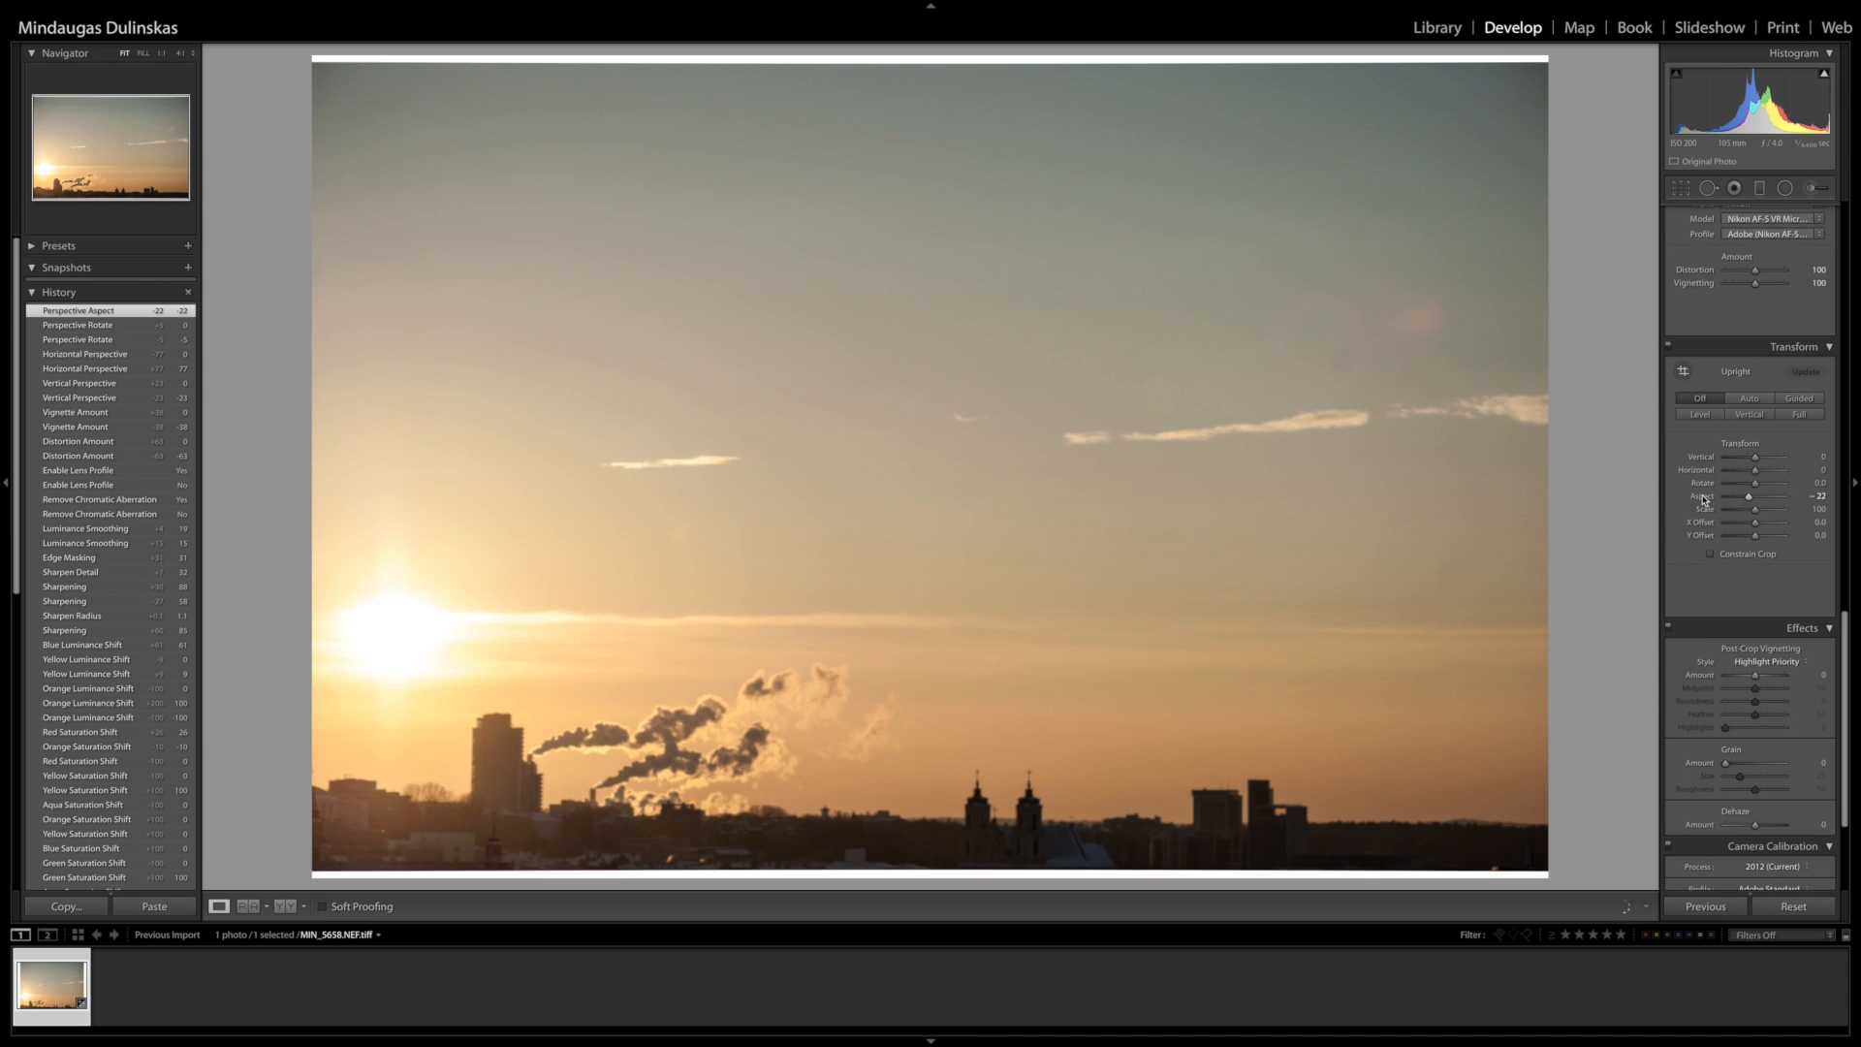
double_click(1749, 497)
drag(1756, 513, 1745, 510)
double_click(1704, 511)
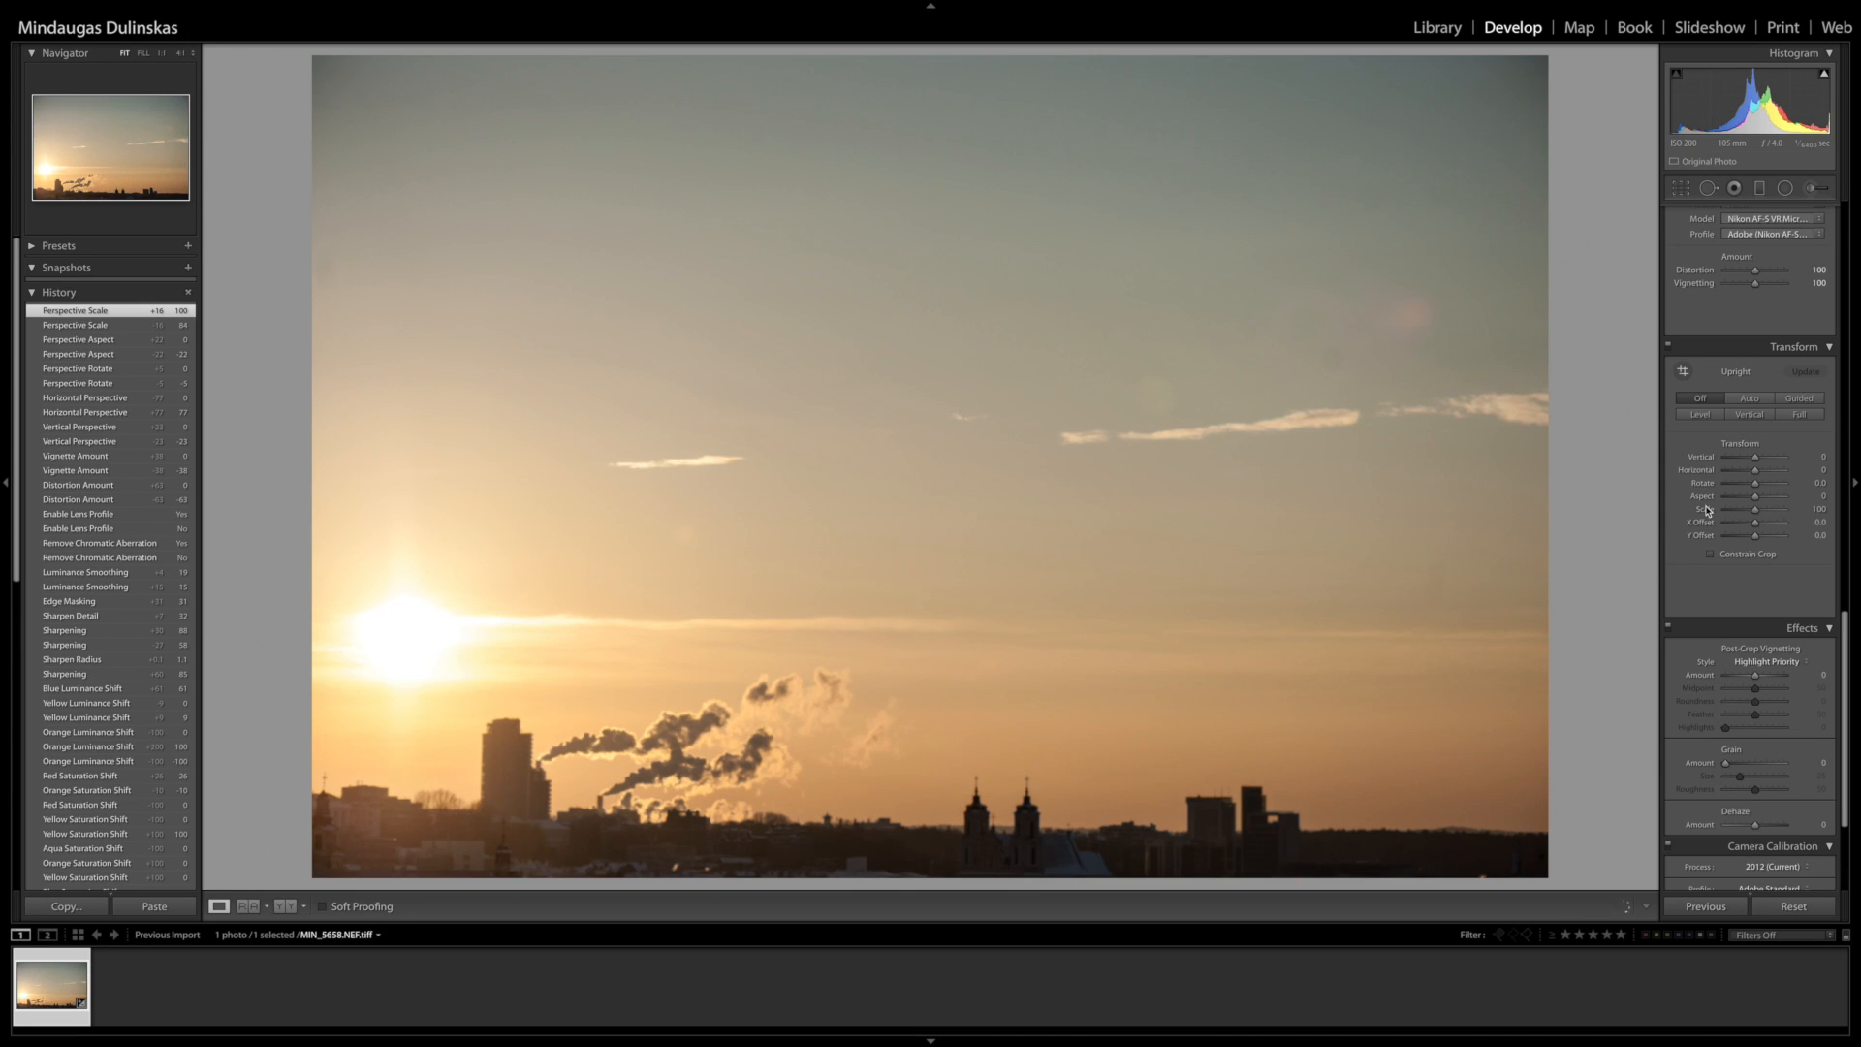
- Try a Vertical perspective of -58 with Constrain Crop switched on and off, and undo all of these changes
click(1740, 462)
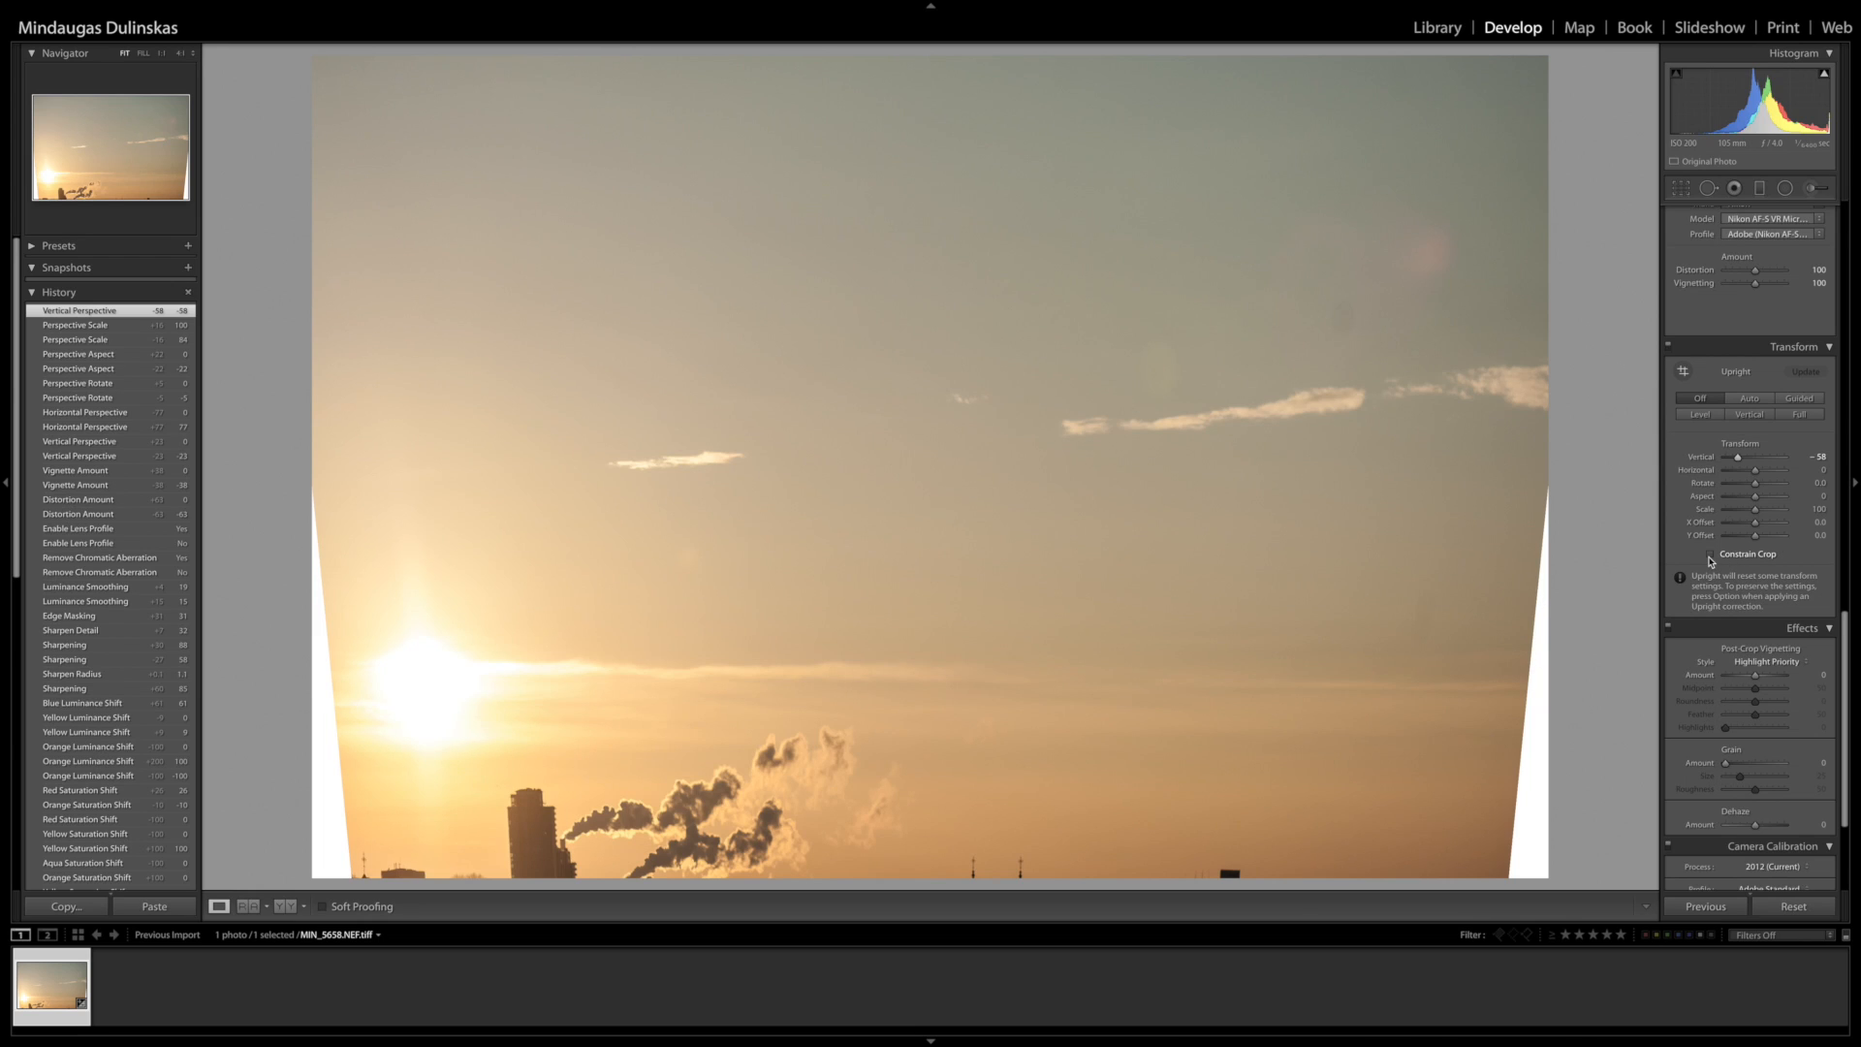
click(1711, 555)
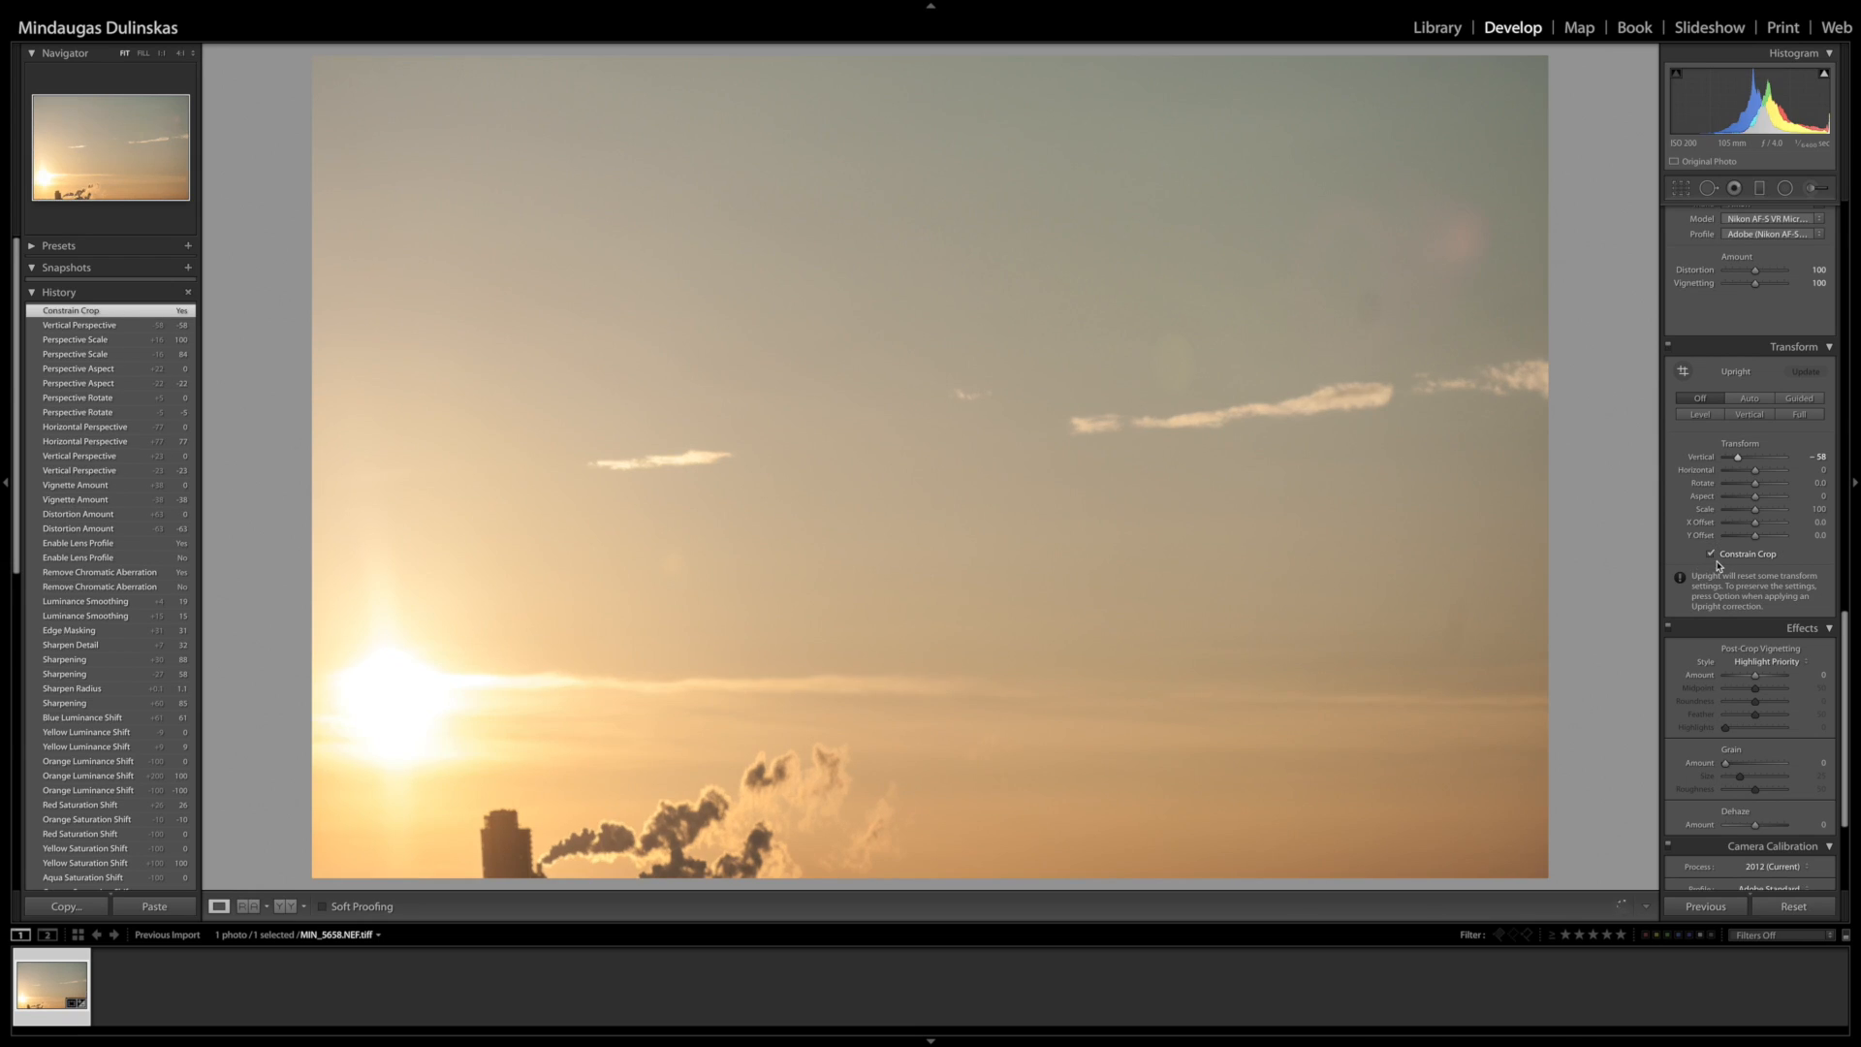
click(1722, 556)
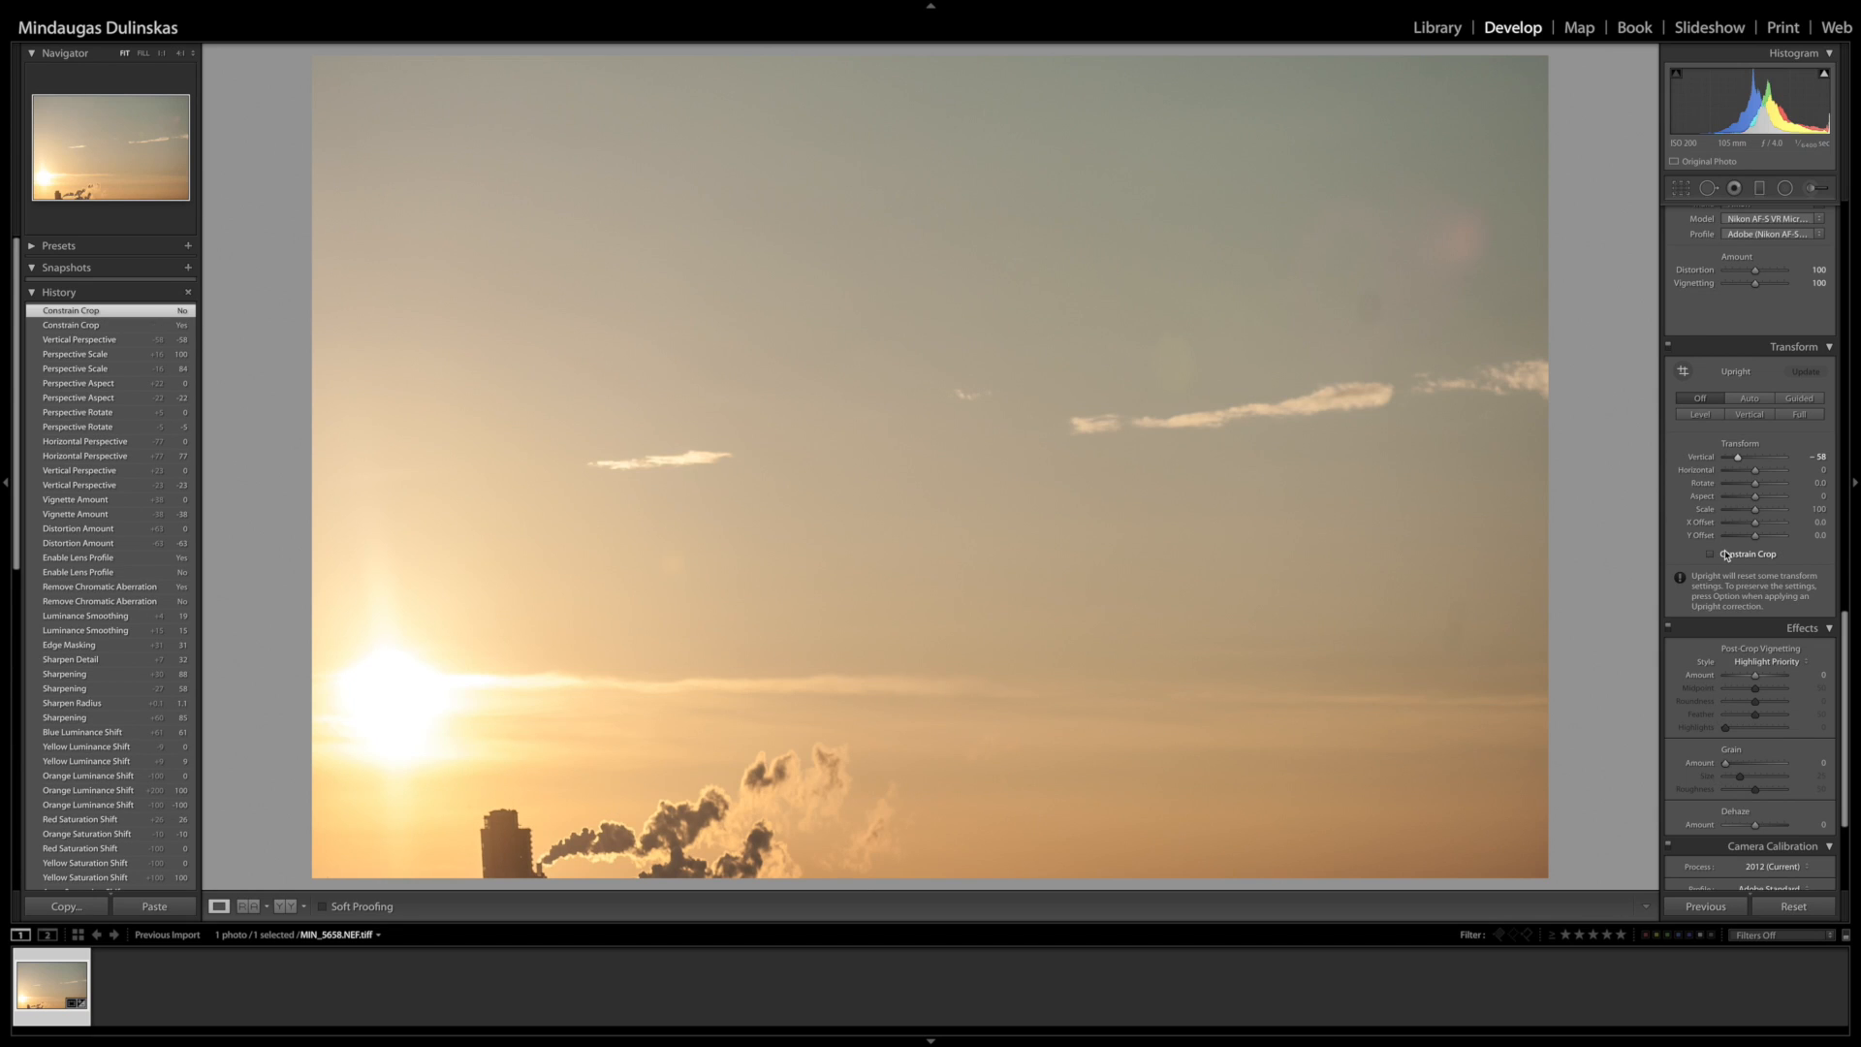
key(super+z)
key(super+z)
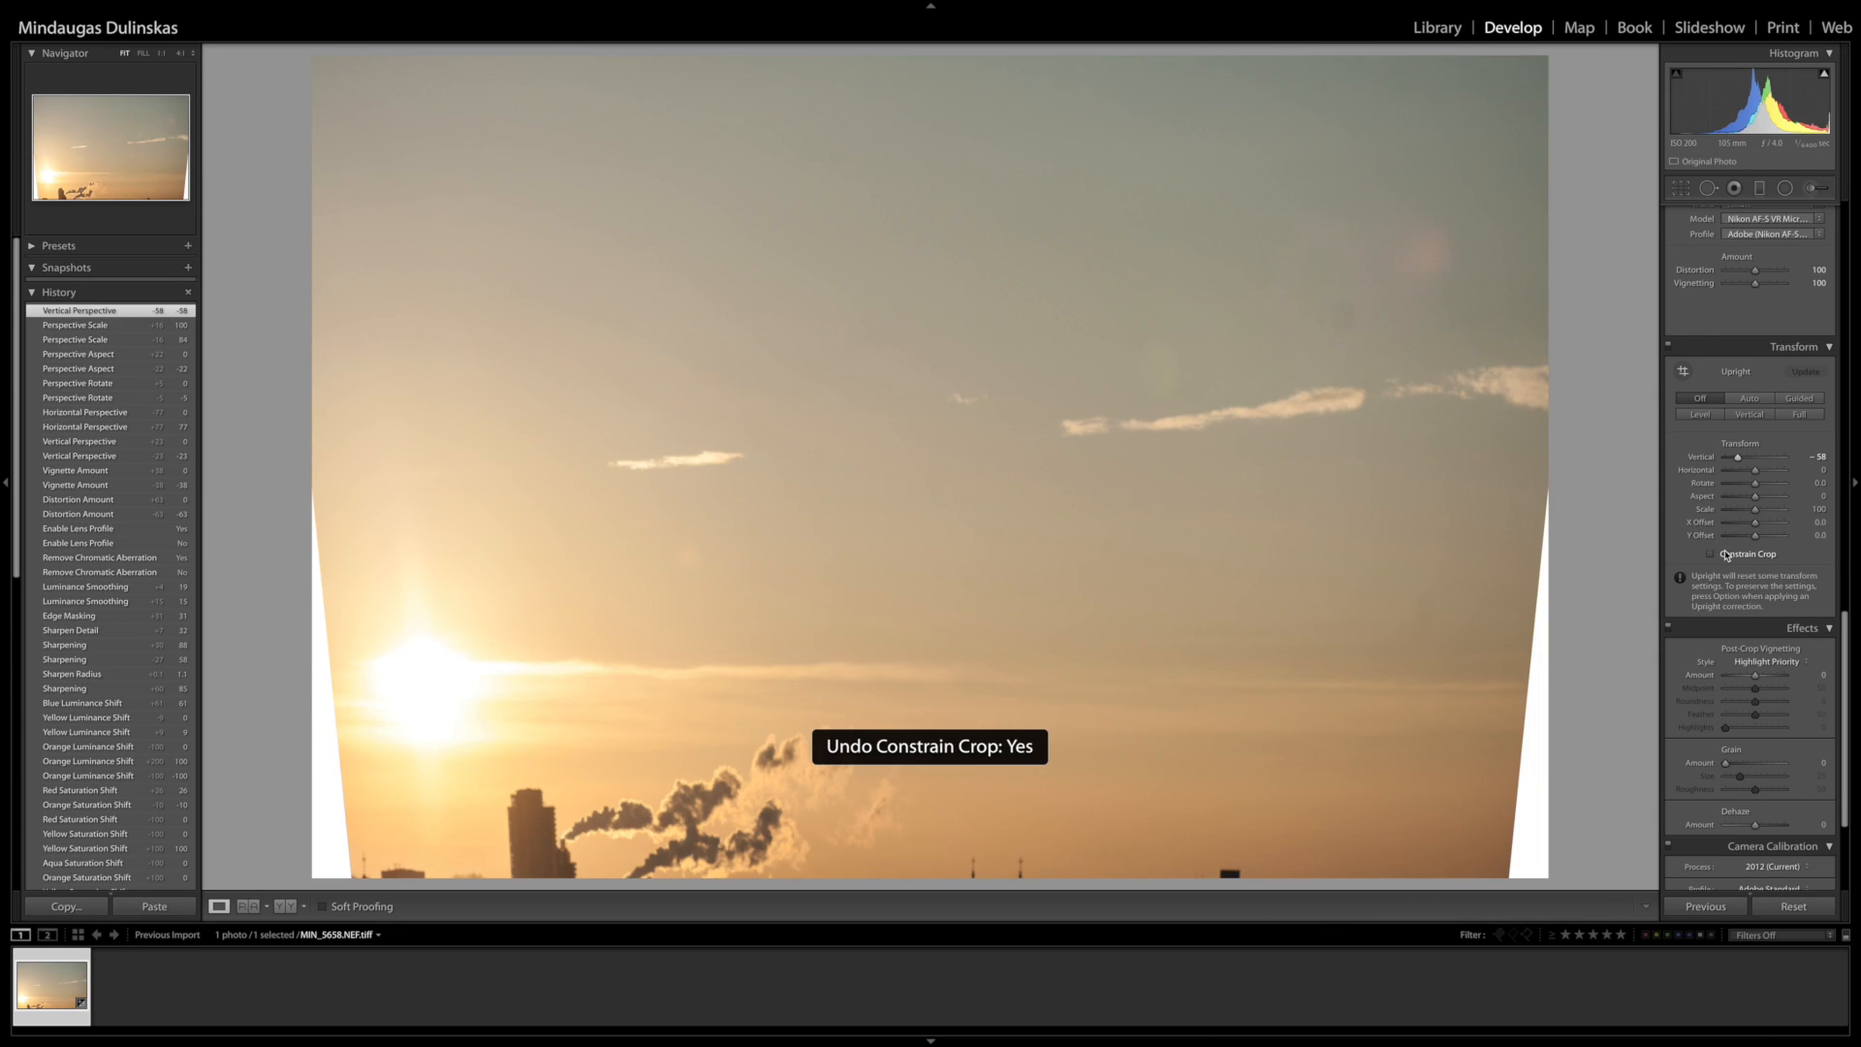
key(super+z)
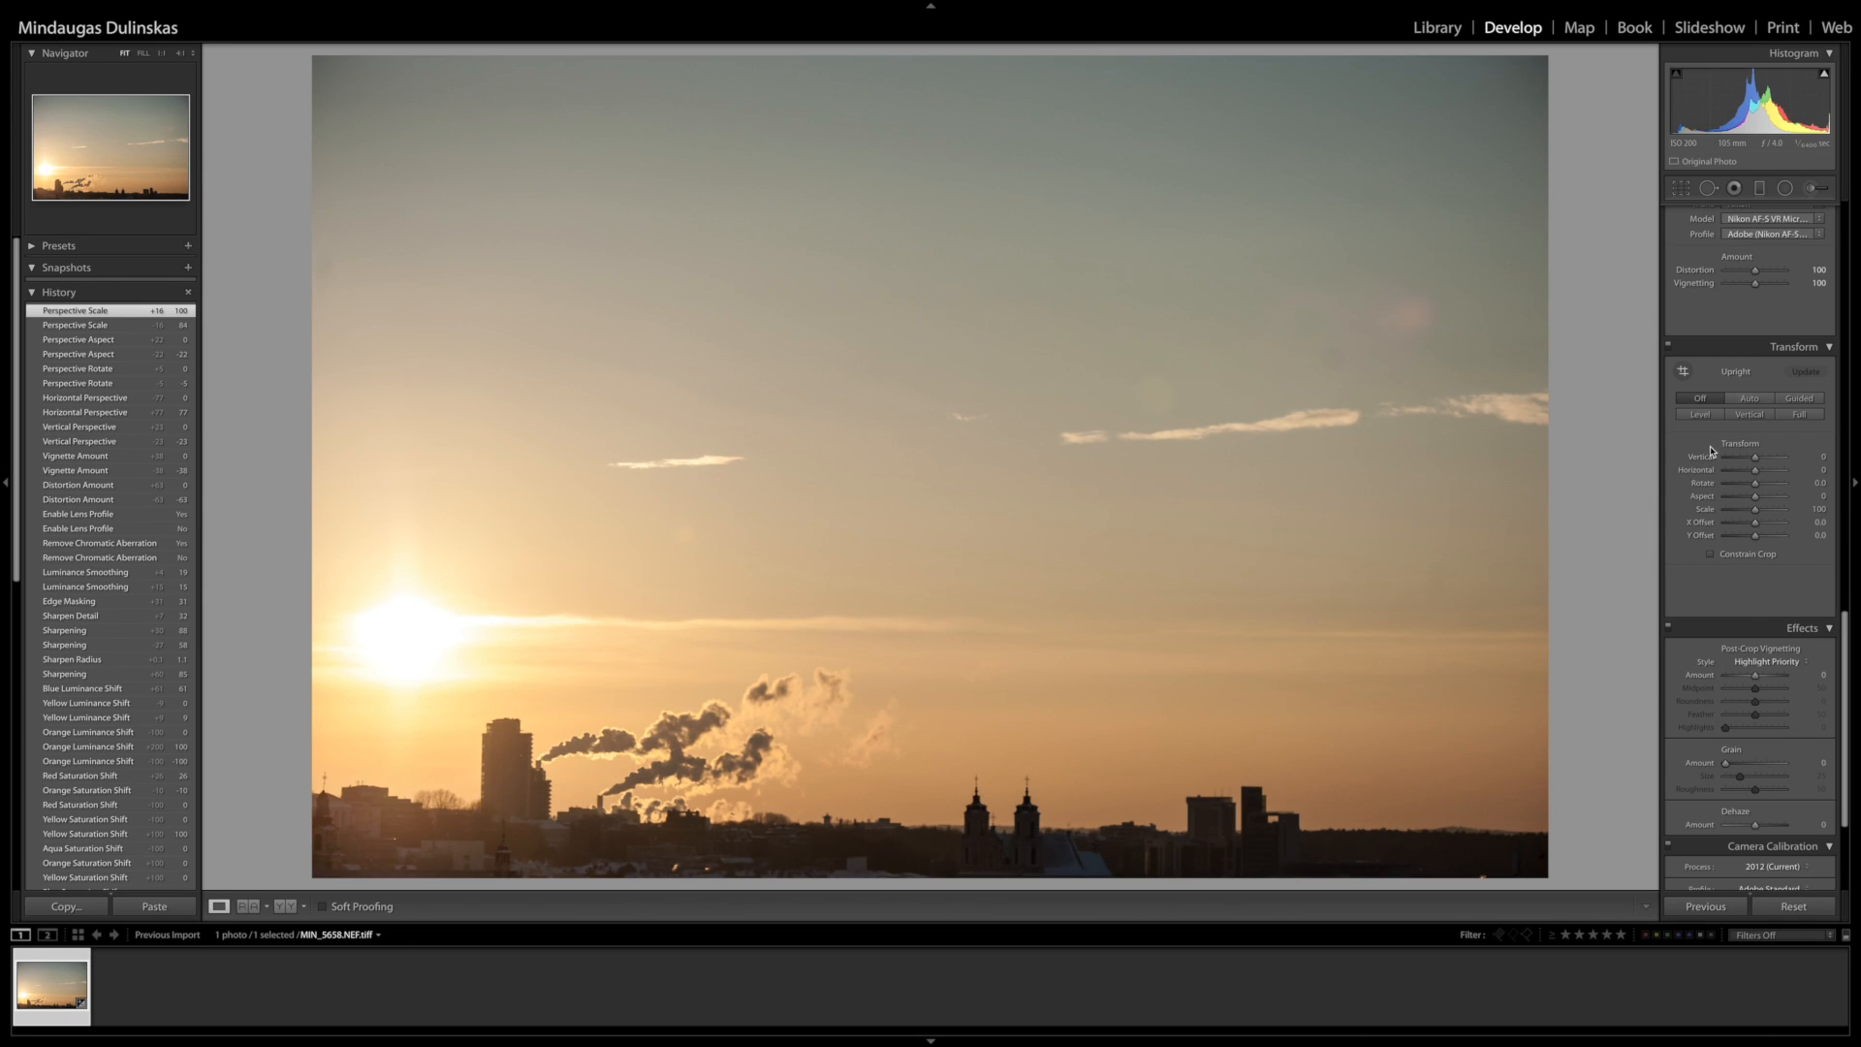
- Collapse the Transform settings and try a dark post-crop vignette with Amount -26, Midpoint 38, Roundness +72 and Feather 75
click(1828, 349)
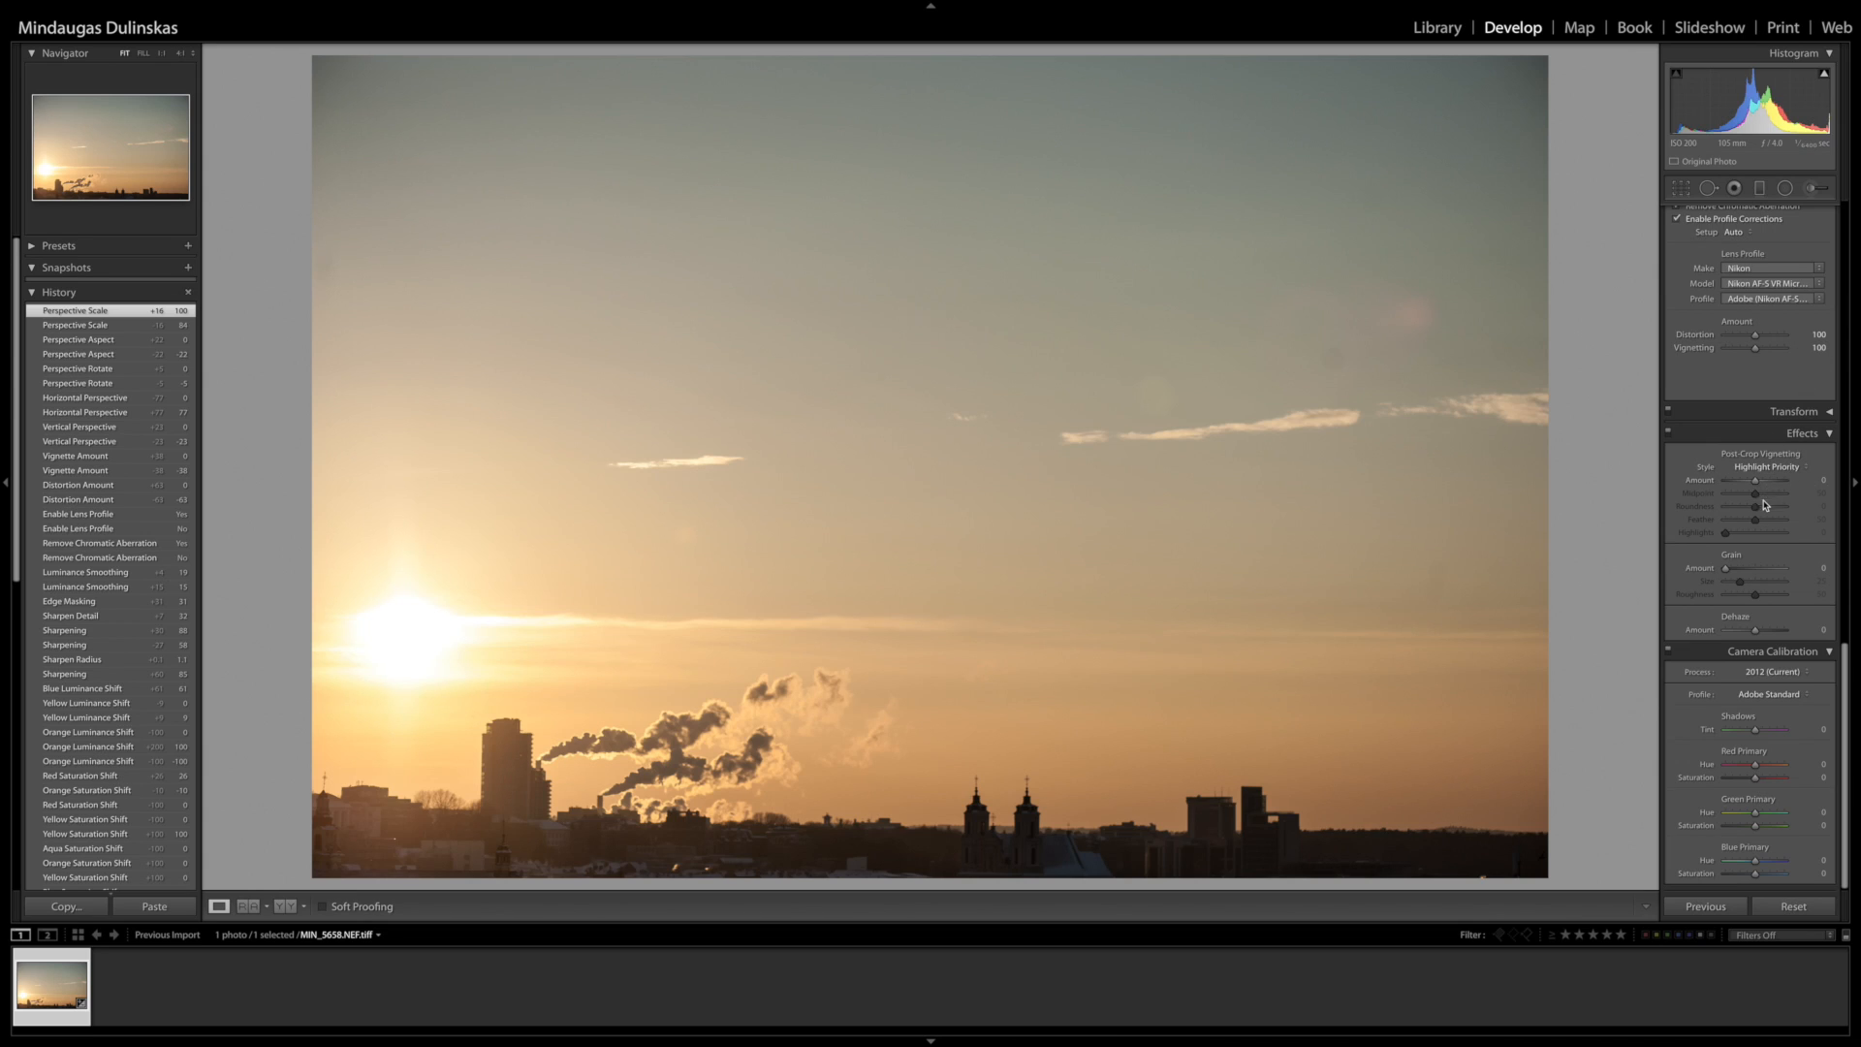
mouse_move(1756, 482)
mouse_down()
mouse_move(1729, 485)
mouse_move(1748, 487)
mouse_up()
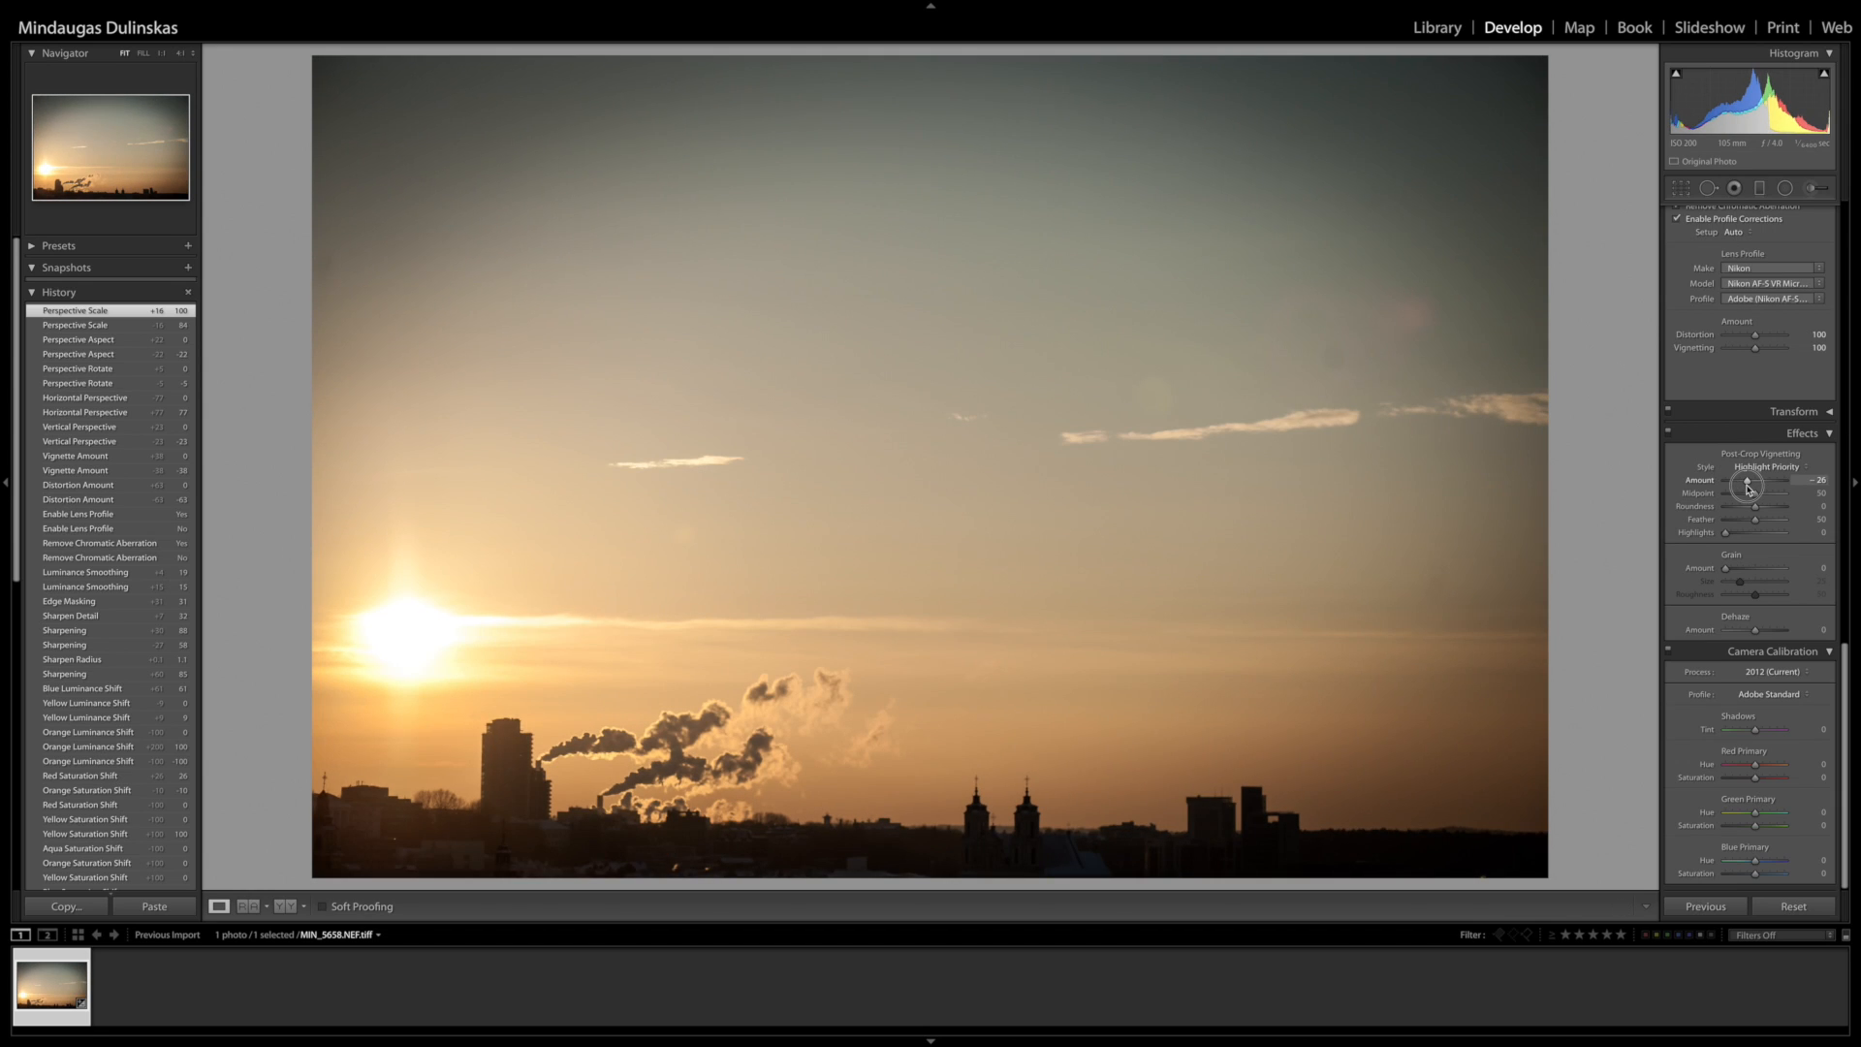
mouse_move(1755, 494)
mouse_down()
mouse_move(1772, 522)
mouse_move(1788, 496)
mouse_move(1694, 499)
mouse_move(1748, 494)
mouse_move(1760, 507)
mouse_move(1733, 513)
mouse_move(1770, 520)
mouse_up()
- Try the Color Priority vignette style, set the vignette Amount to -31, and return the style to Highlight Priority
click(1768, 468)
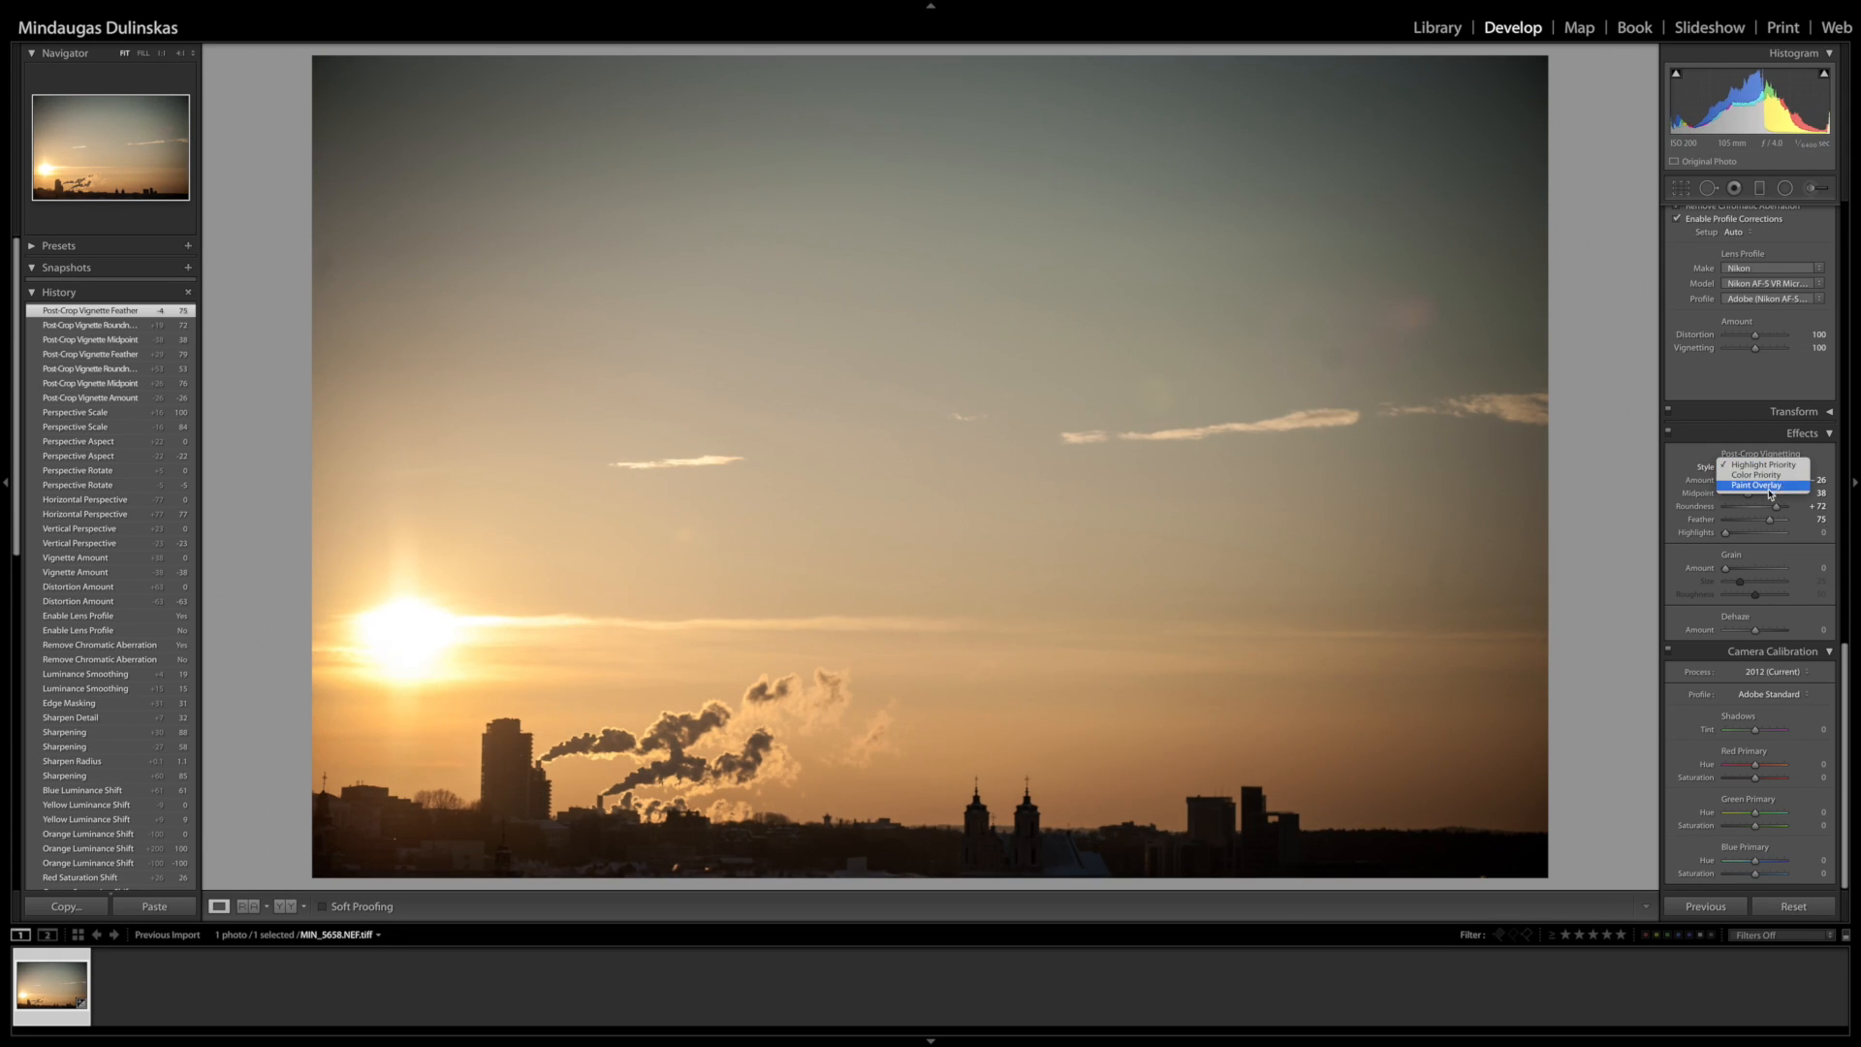
click(1756, 475)
drag(1746, 481, 1746, 483)
click(1770, 466)
click(1774, 455)
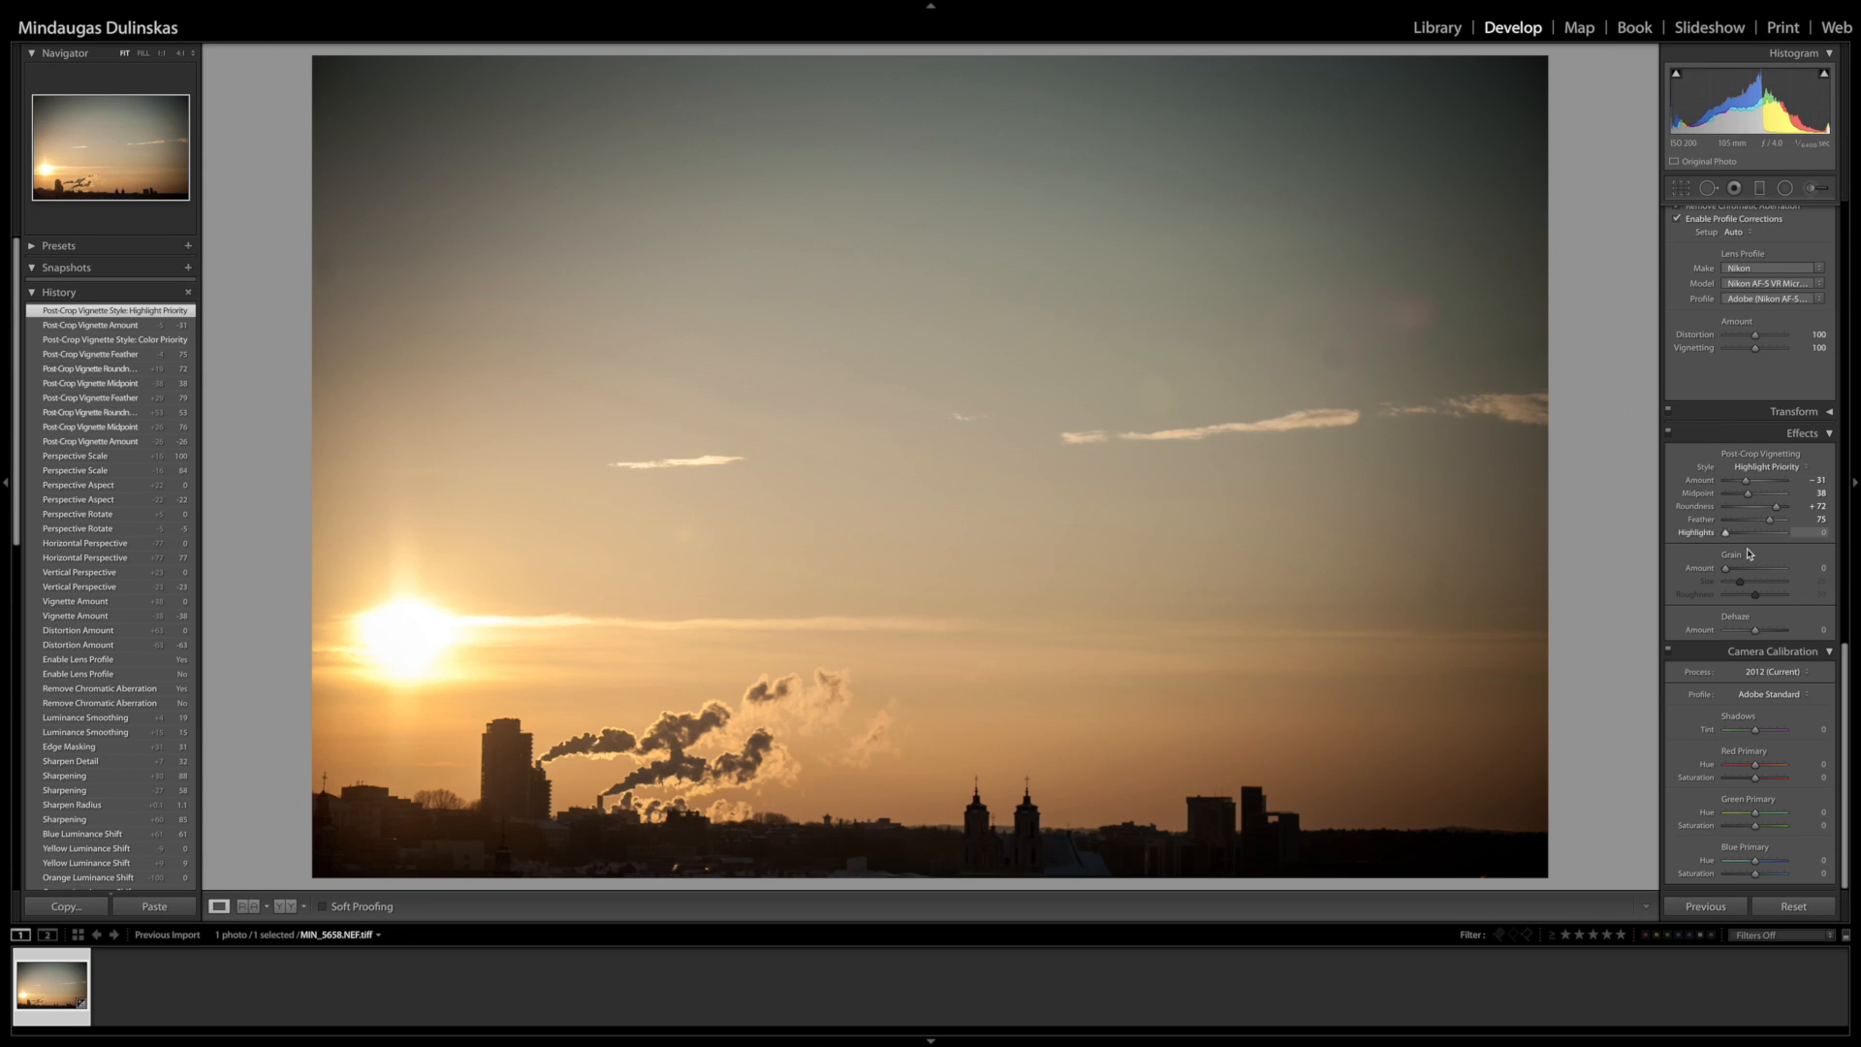
- Try film grain with Amount 92, Size 59 and Roughness 74, and reset the grain Amount to 0
mouse_move(1745, 576)
mouse_down()
mouse_move(1797, 574)
mouse_move(1770, 598)
mouse_up()
click(1764, 582)
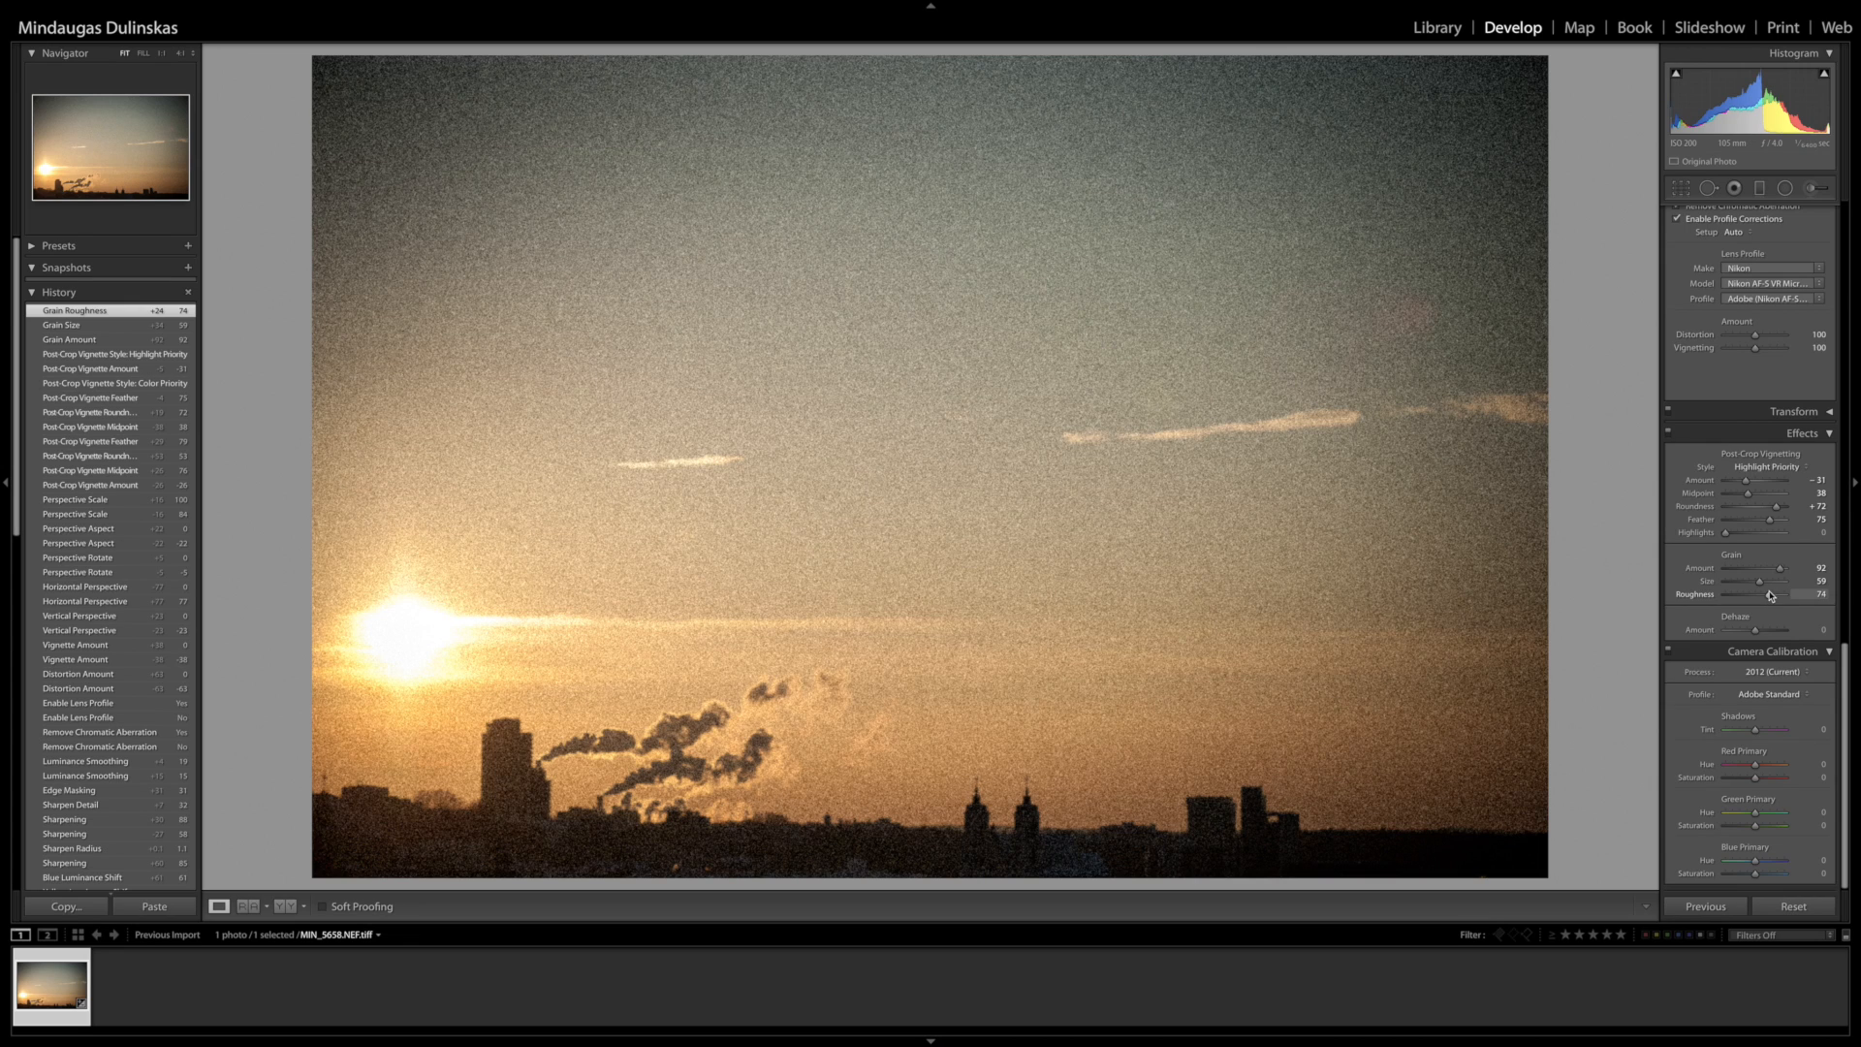
double_click(1707, 569)
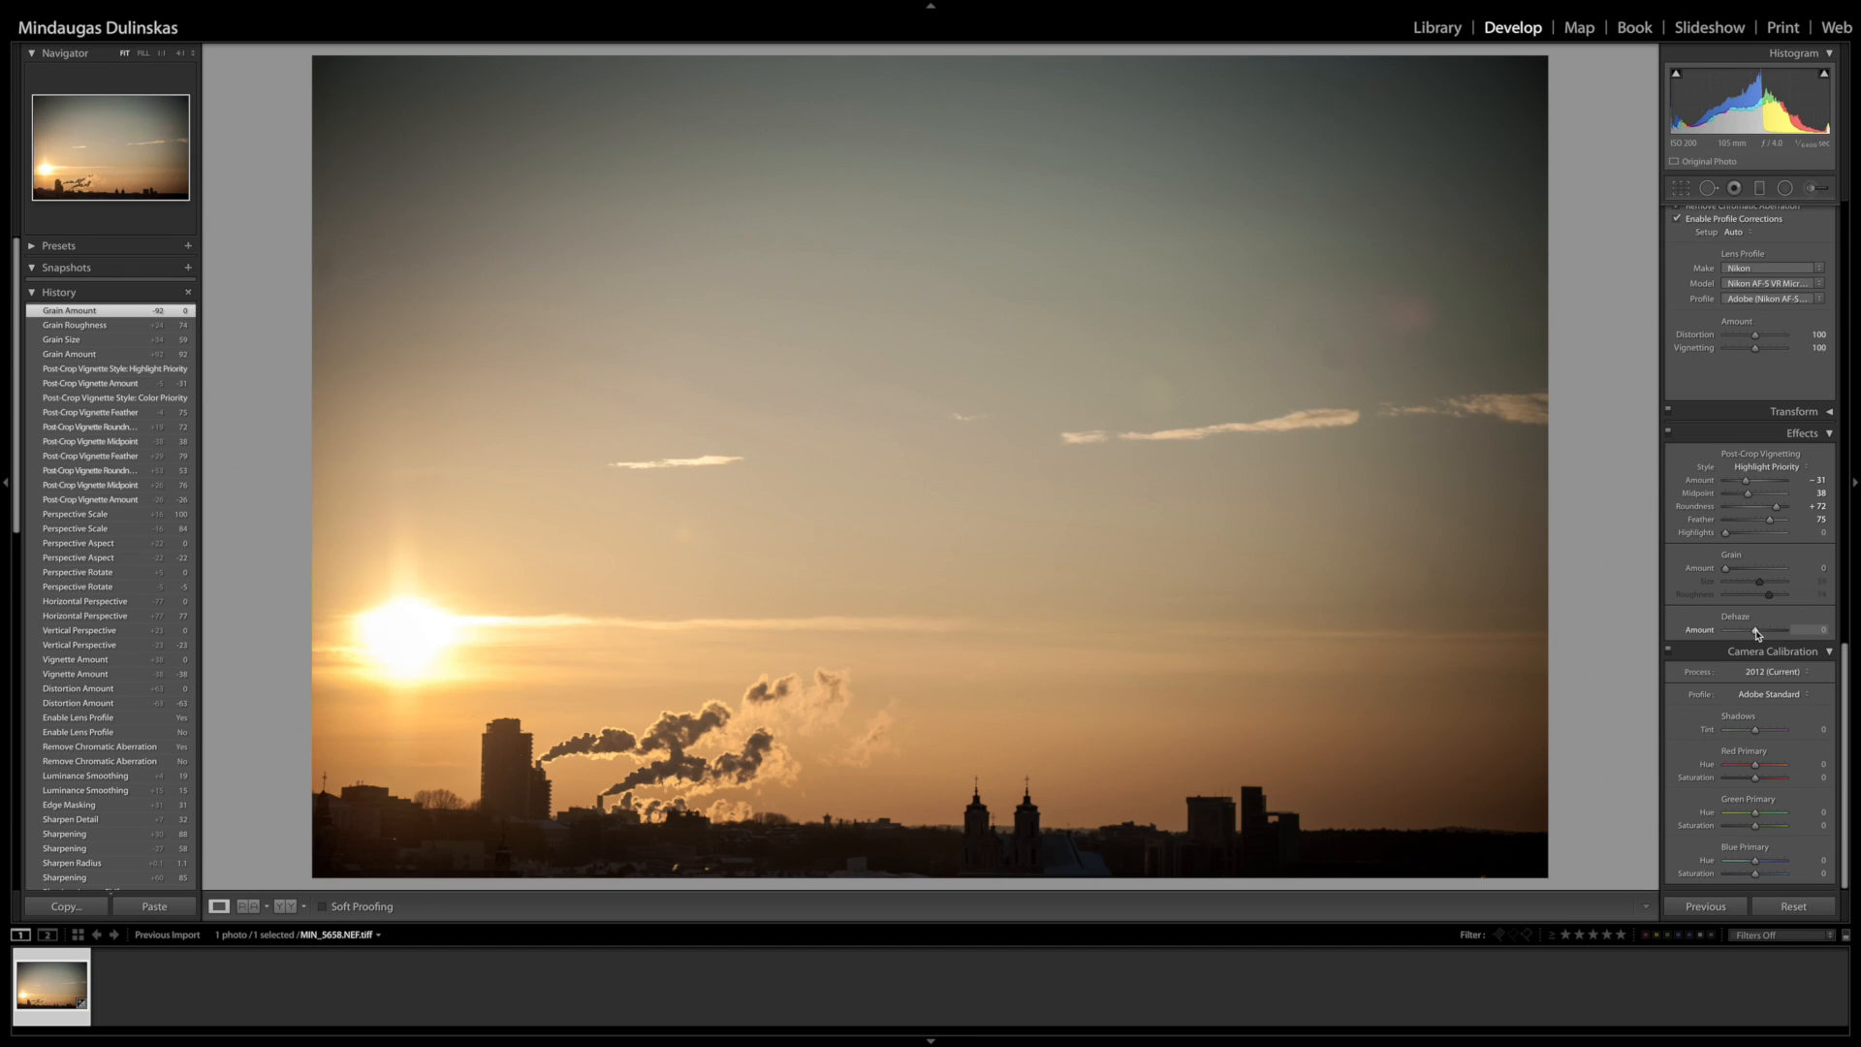
- Compare the Dehaze Amount at +100 and -100, and settle on +6
drag(1756, 632, 1786, 631)
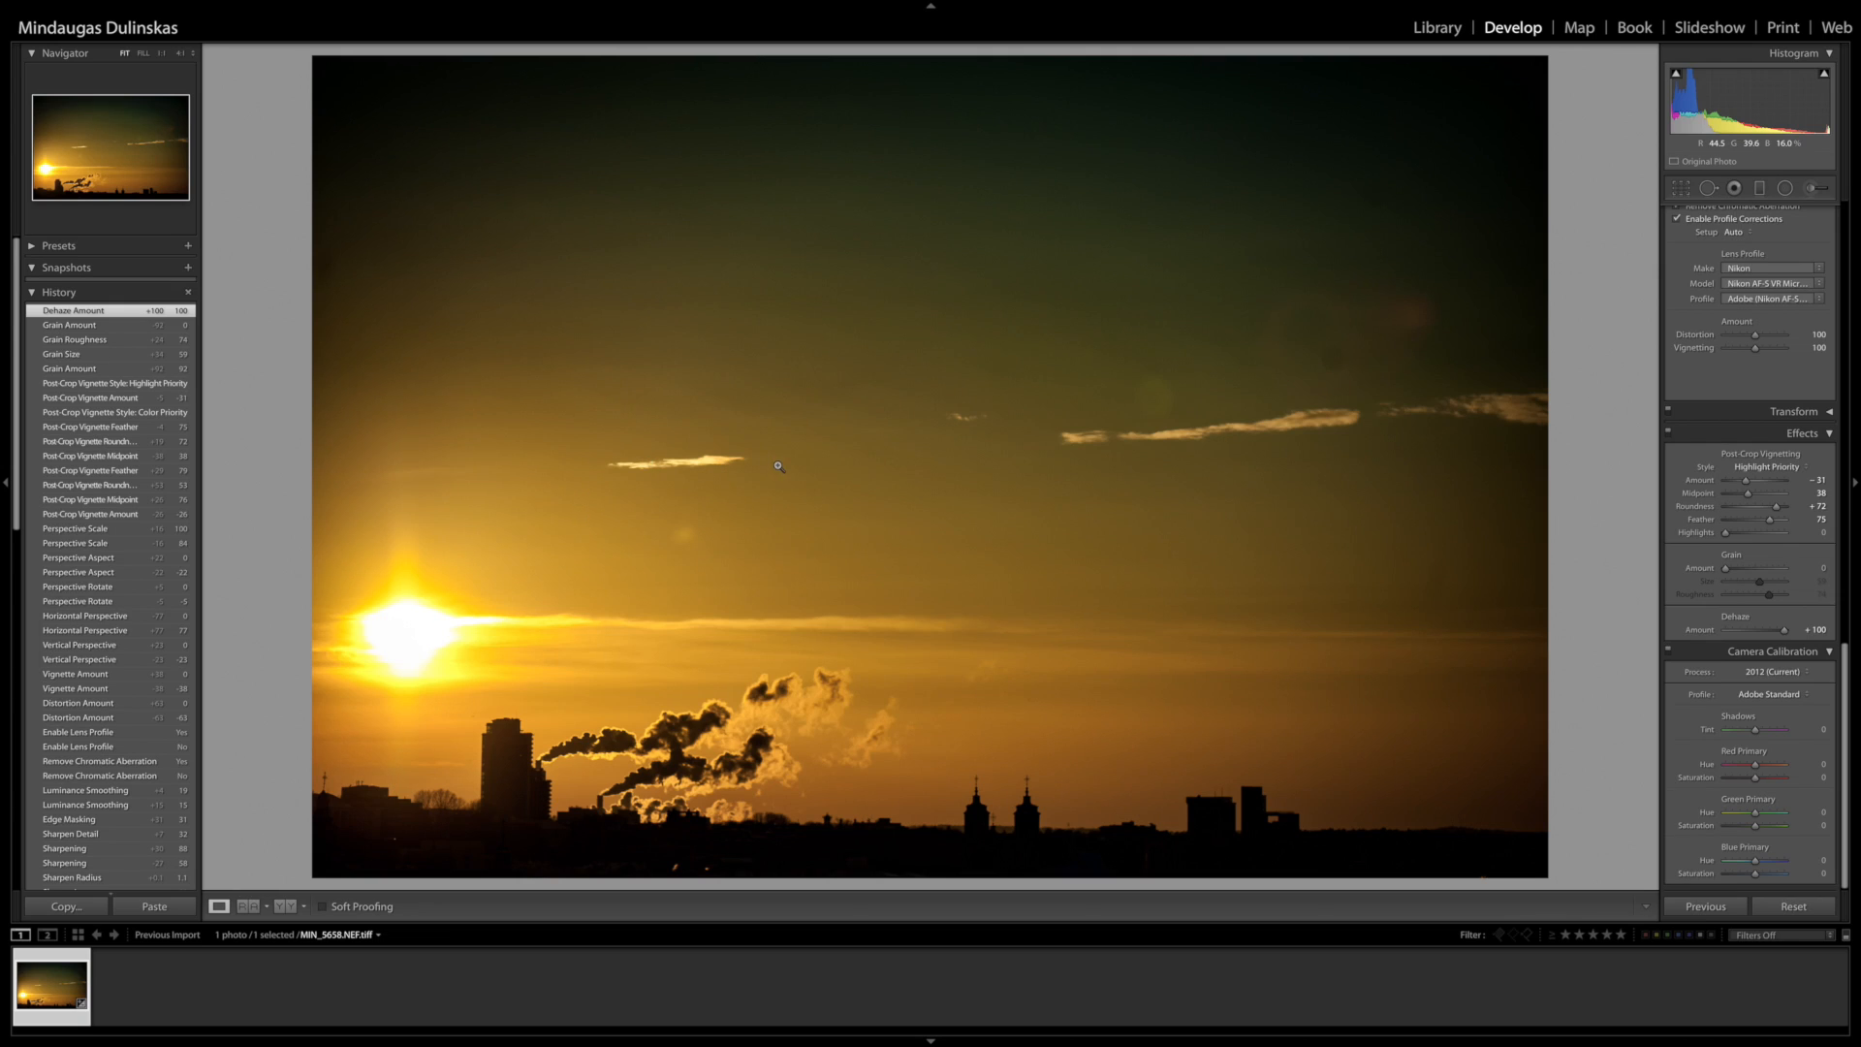
click(1728, 630)
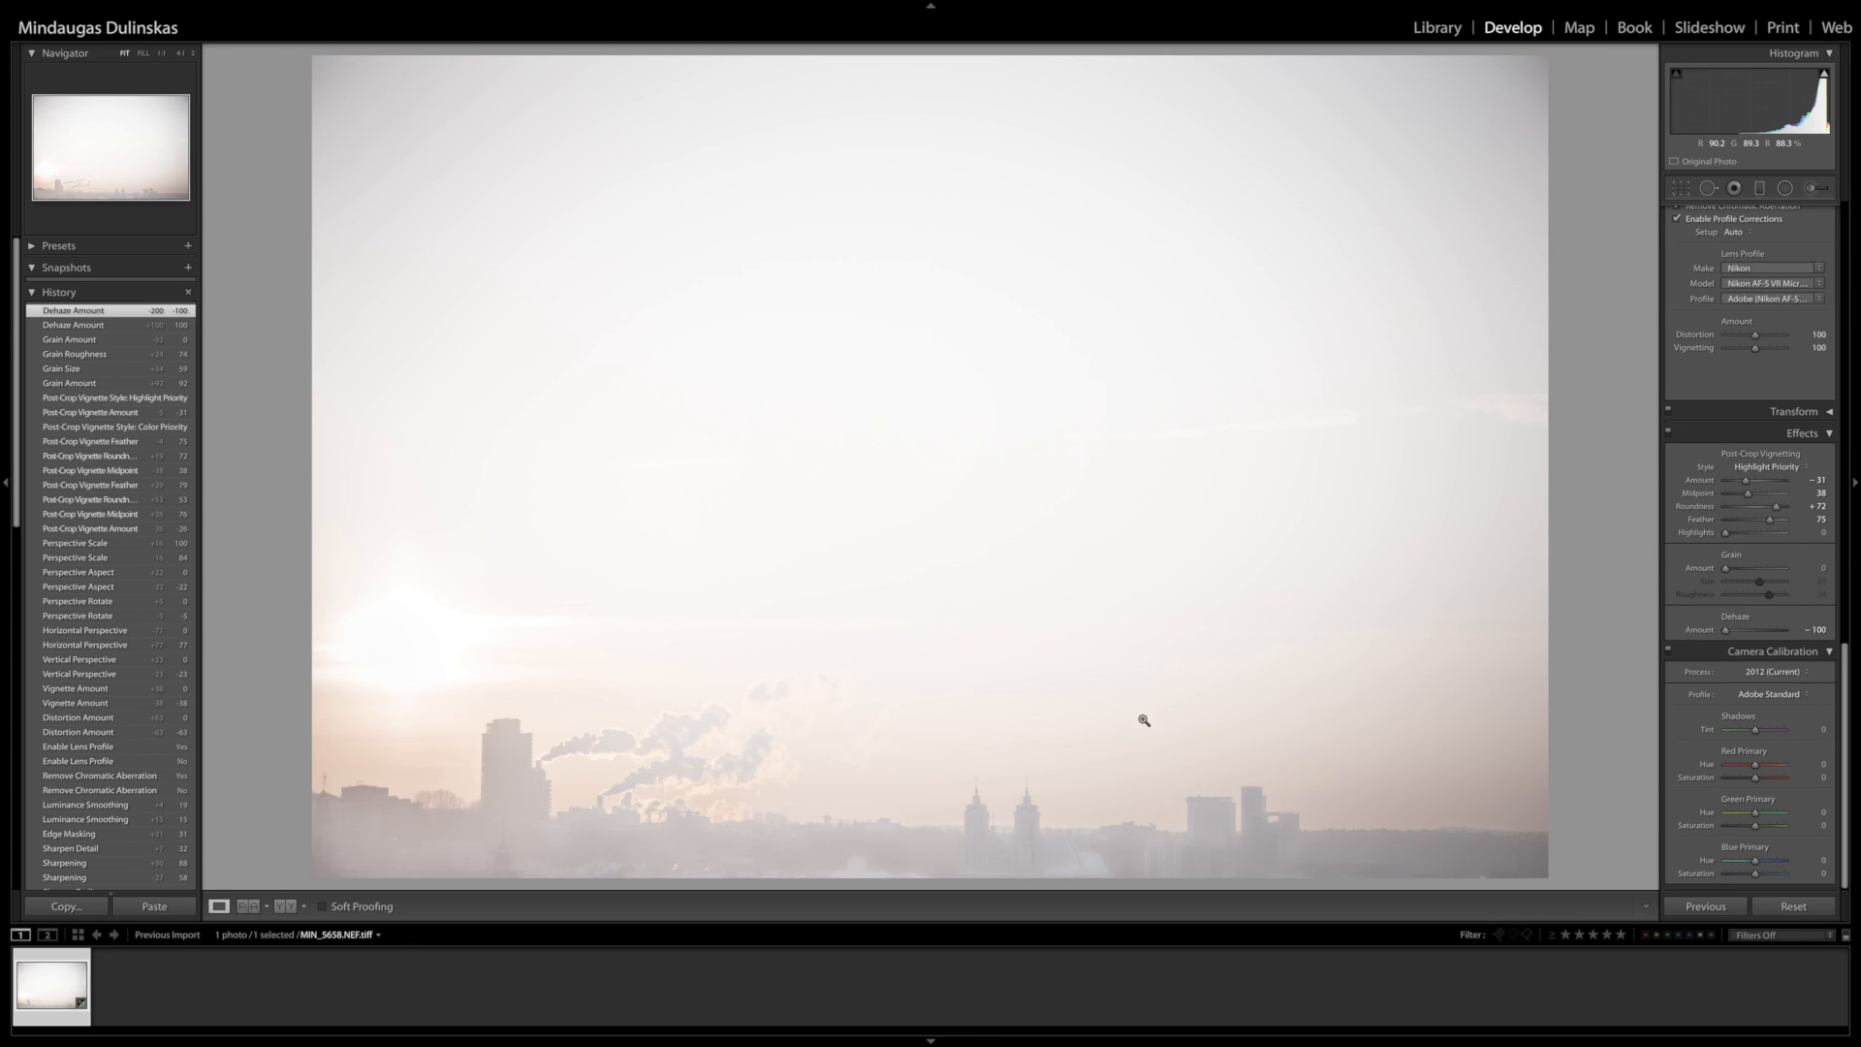
click(1760, 630)
drag(1760, 630, 1756, 630)
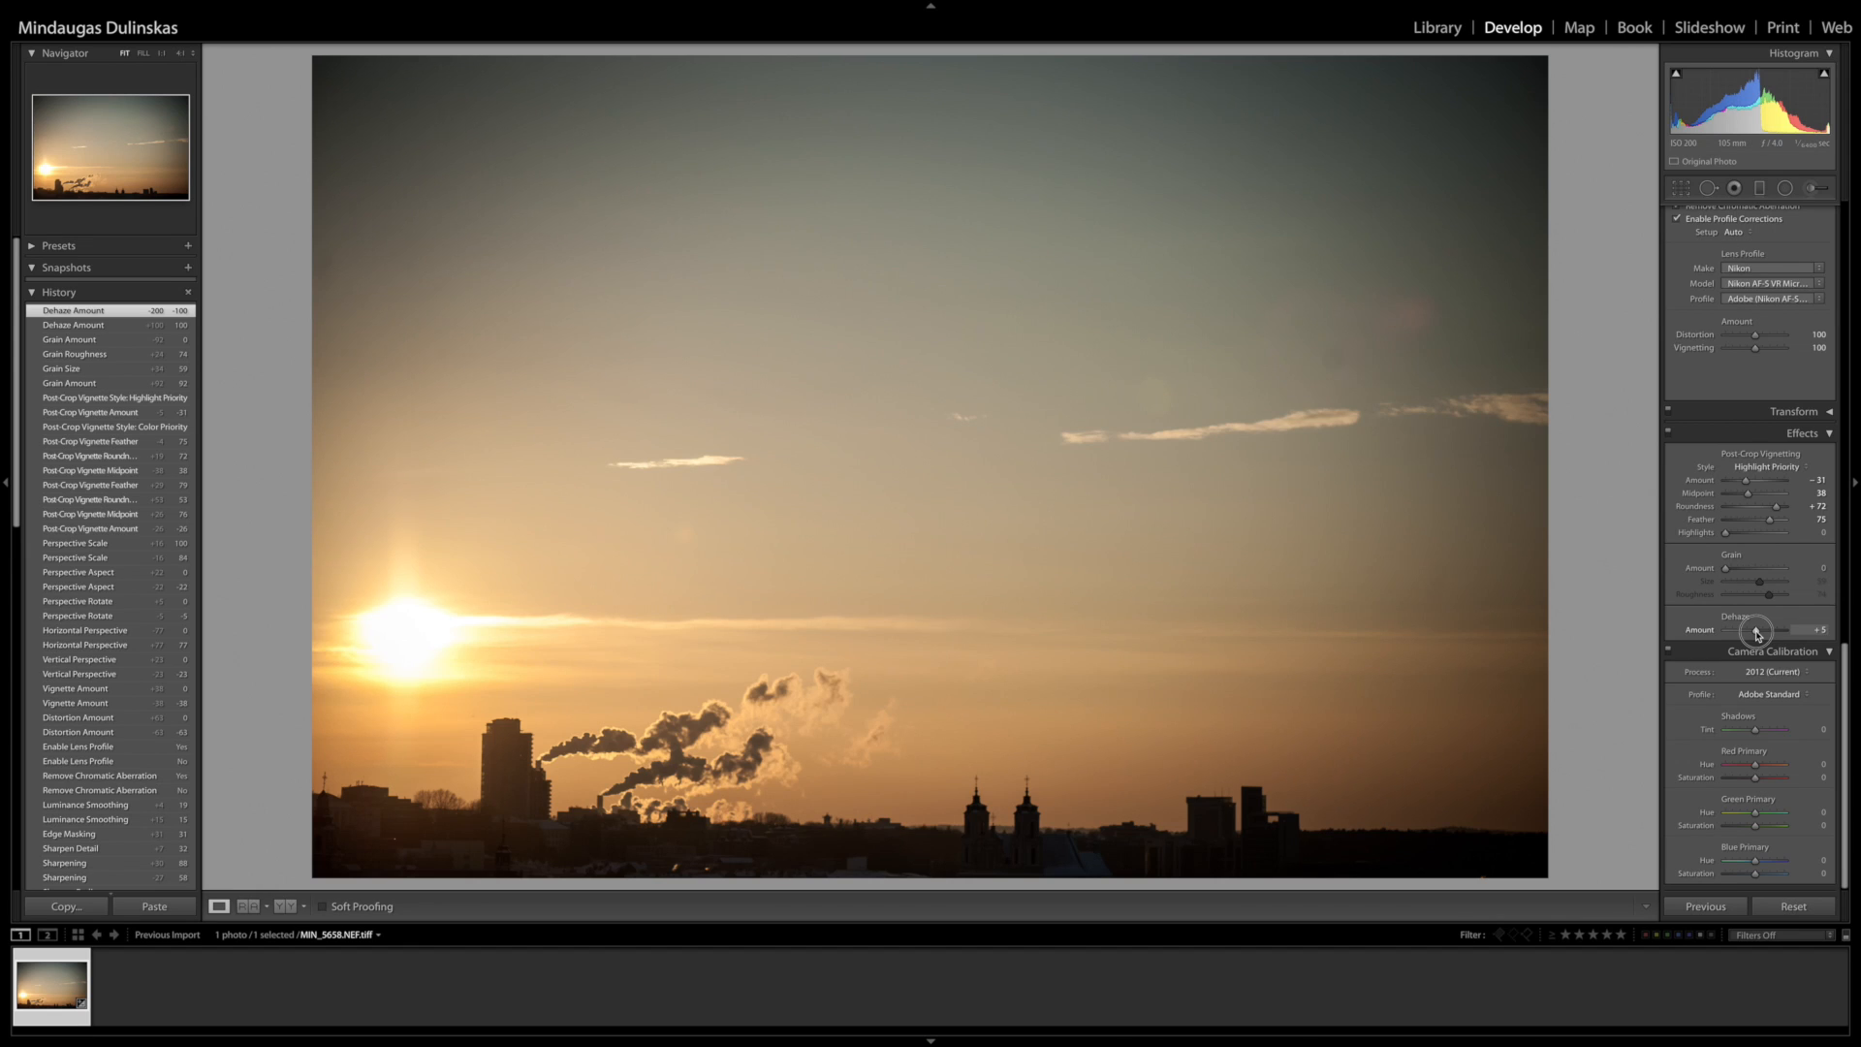
drag(1756, 630, 1755, 630)
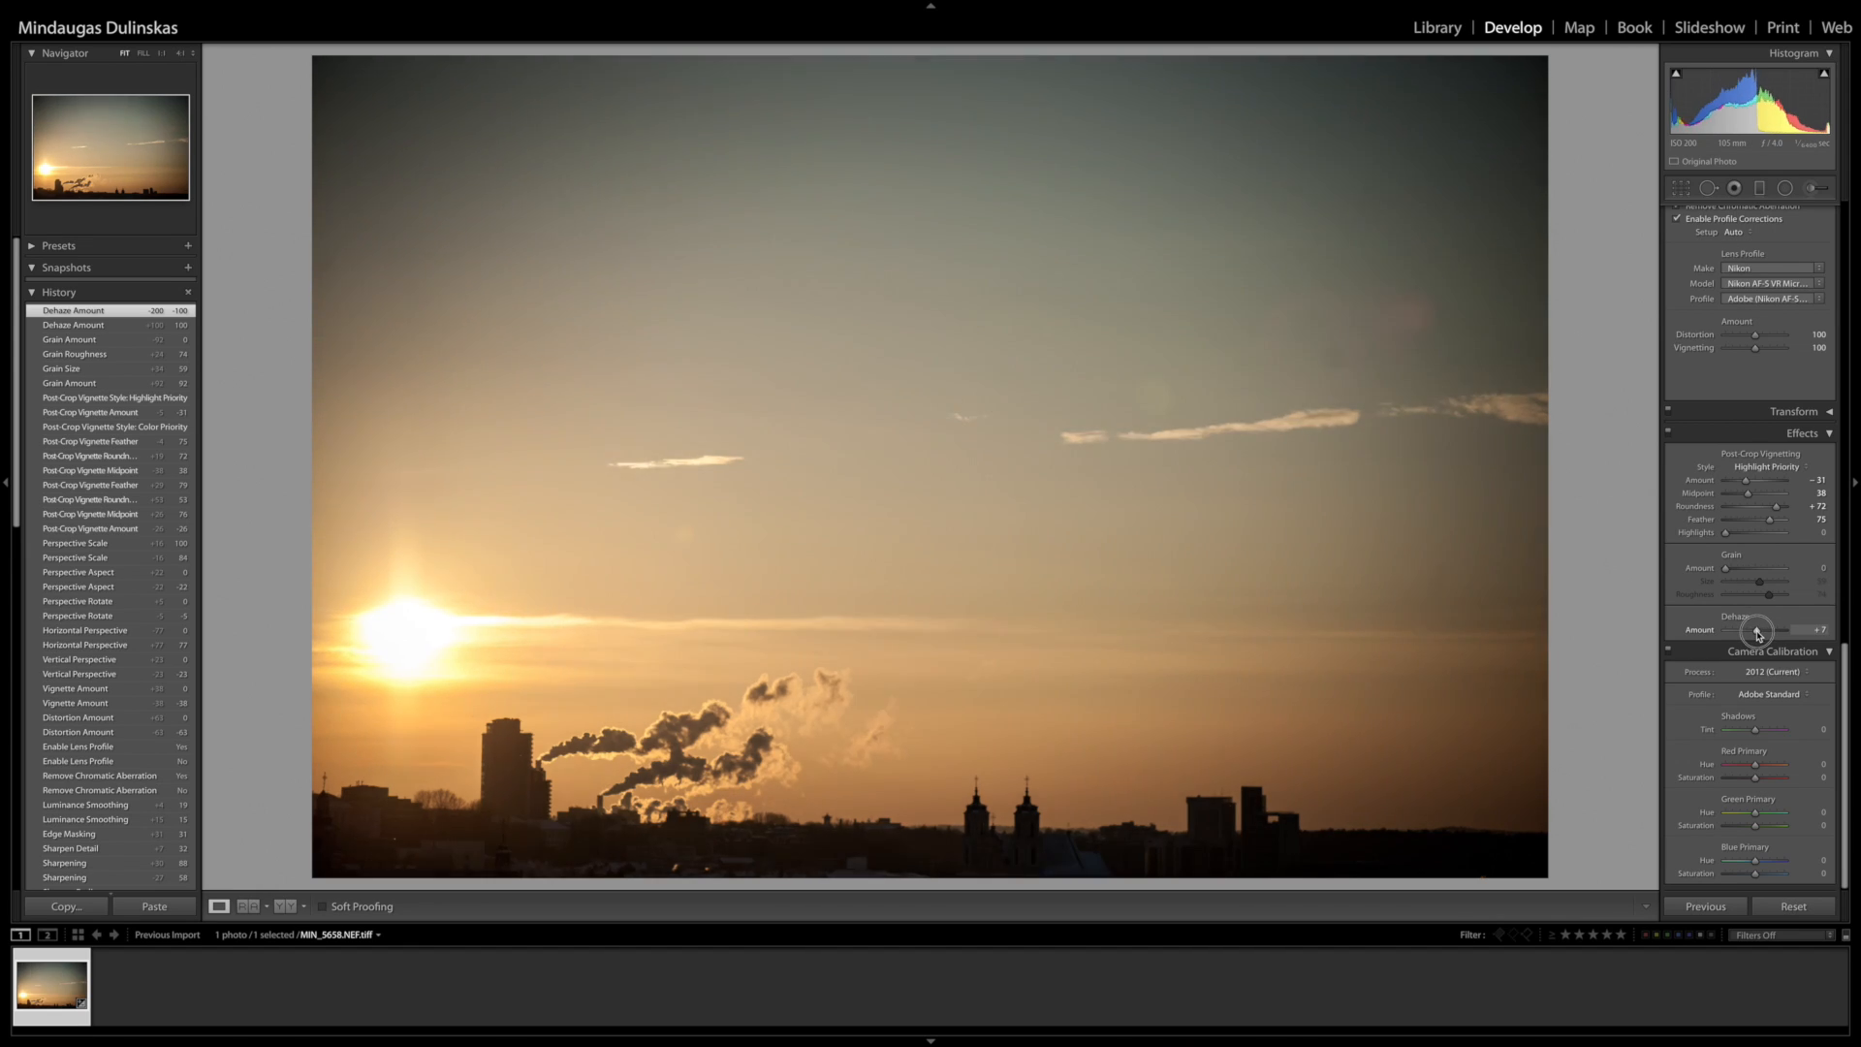
drag(1757, 631, 1759, 635)
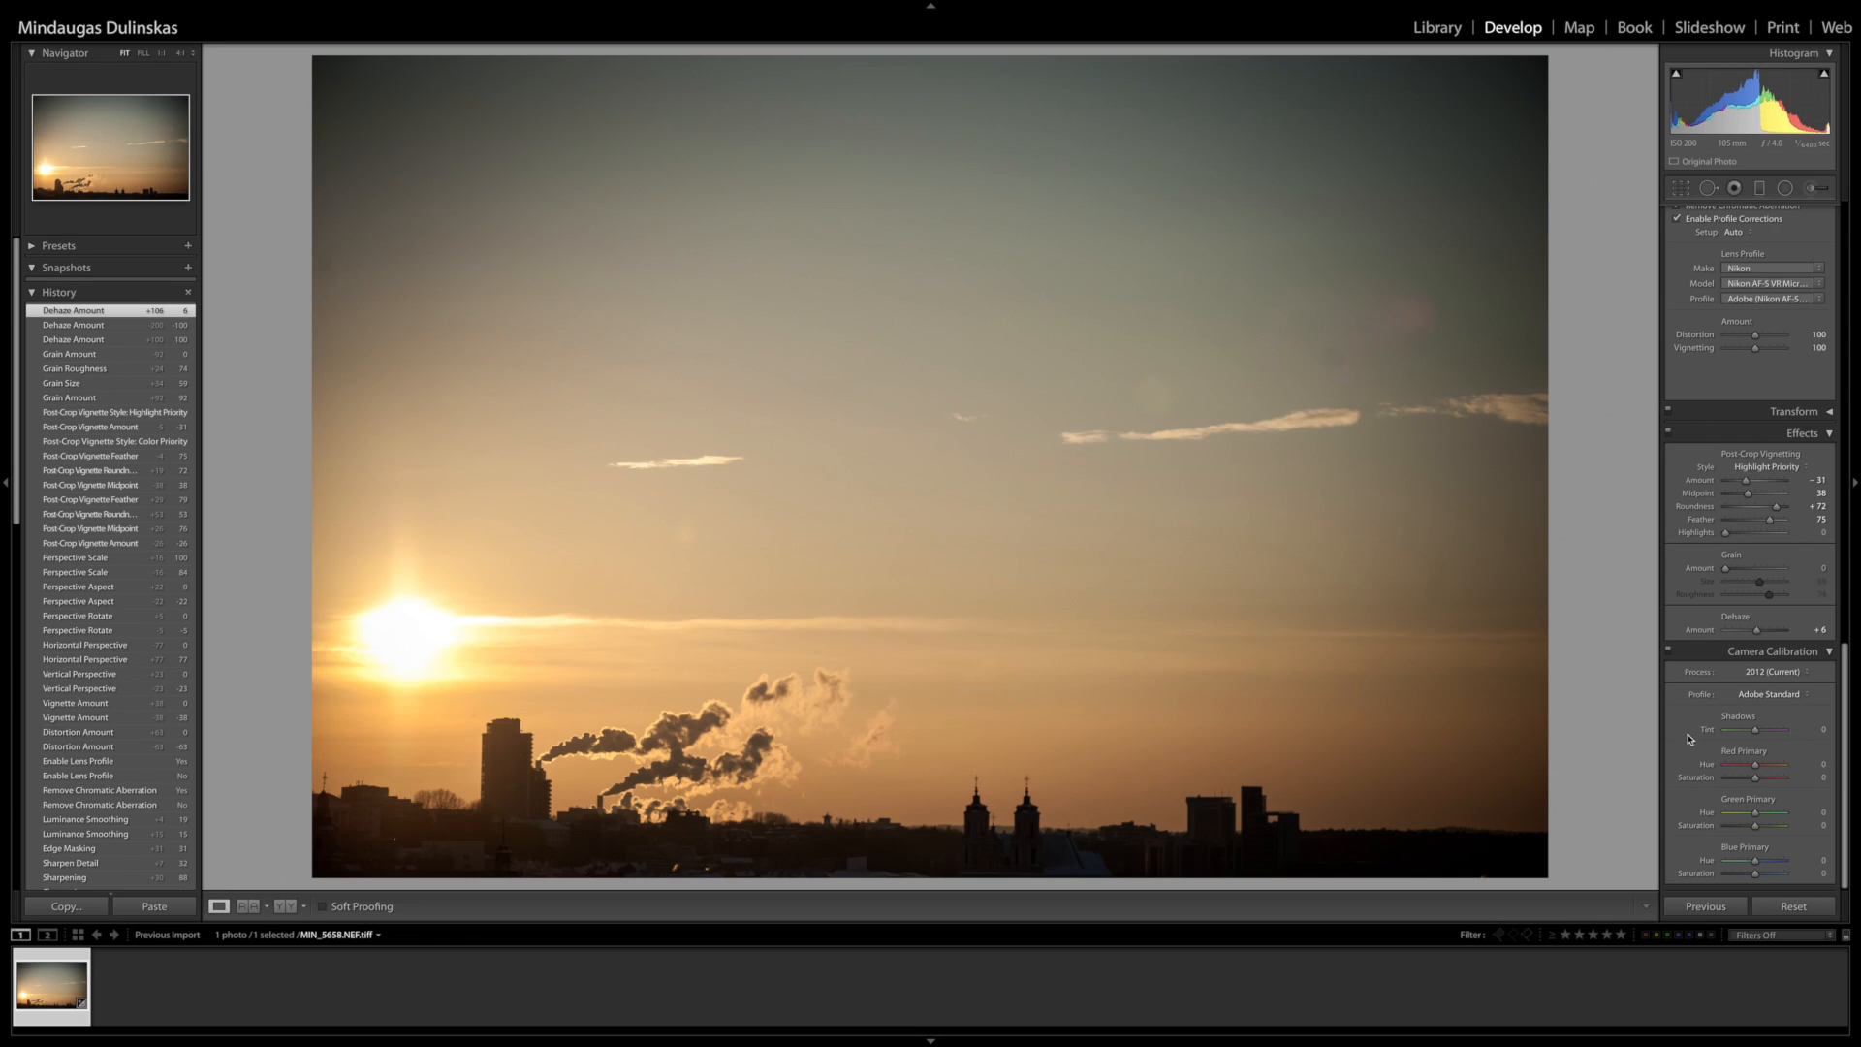
- Try the Camera Calibration shadow Tint and the Red Primary Hue and Saturation, resetting each to 0
drag(1765, 730, 1787, 729)
drag(1769, 736, 1714, 733)
double_click(1758, 736)
mouse_move(1735, 771)
mouse_down()
mouse_move(1767, 776)
mouse_move(1716, 788)
mouse_move(1754, 782)
mouse_up()
double_click(1708, 764)
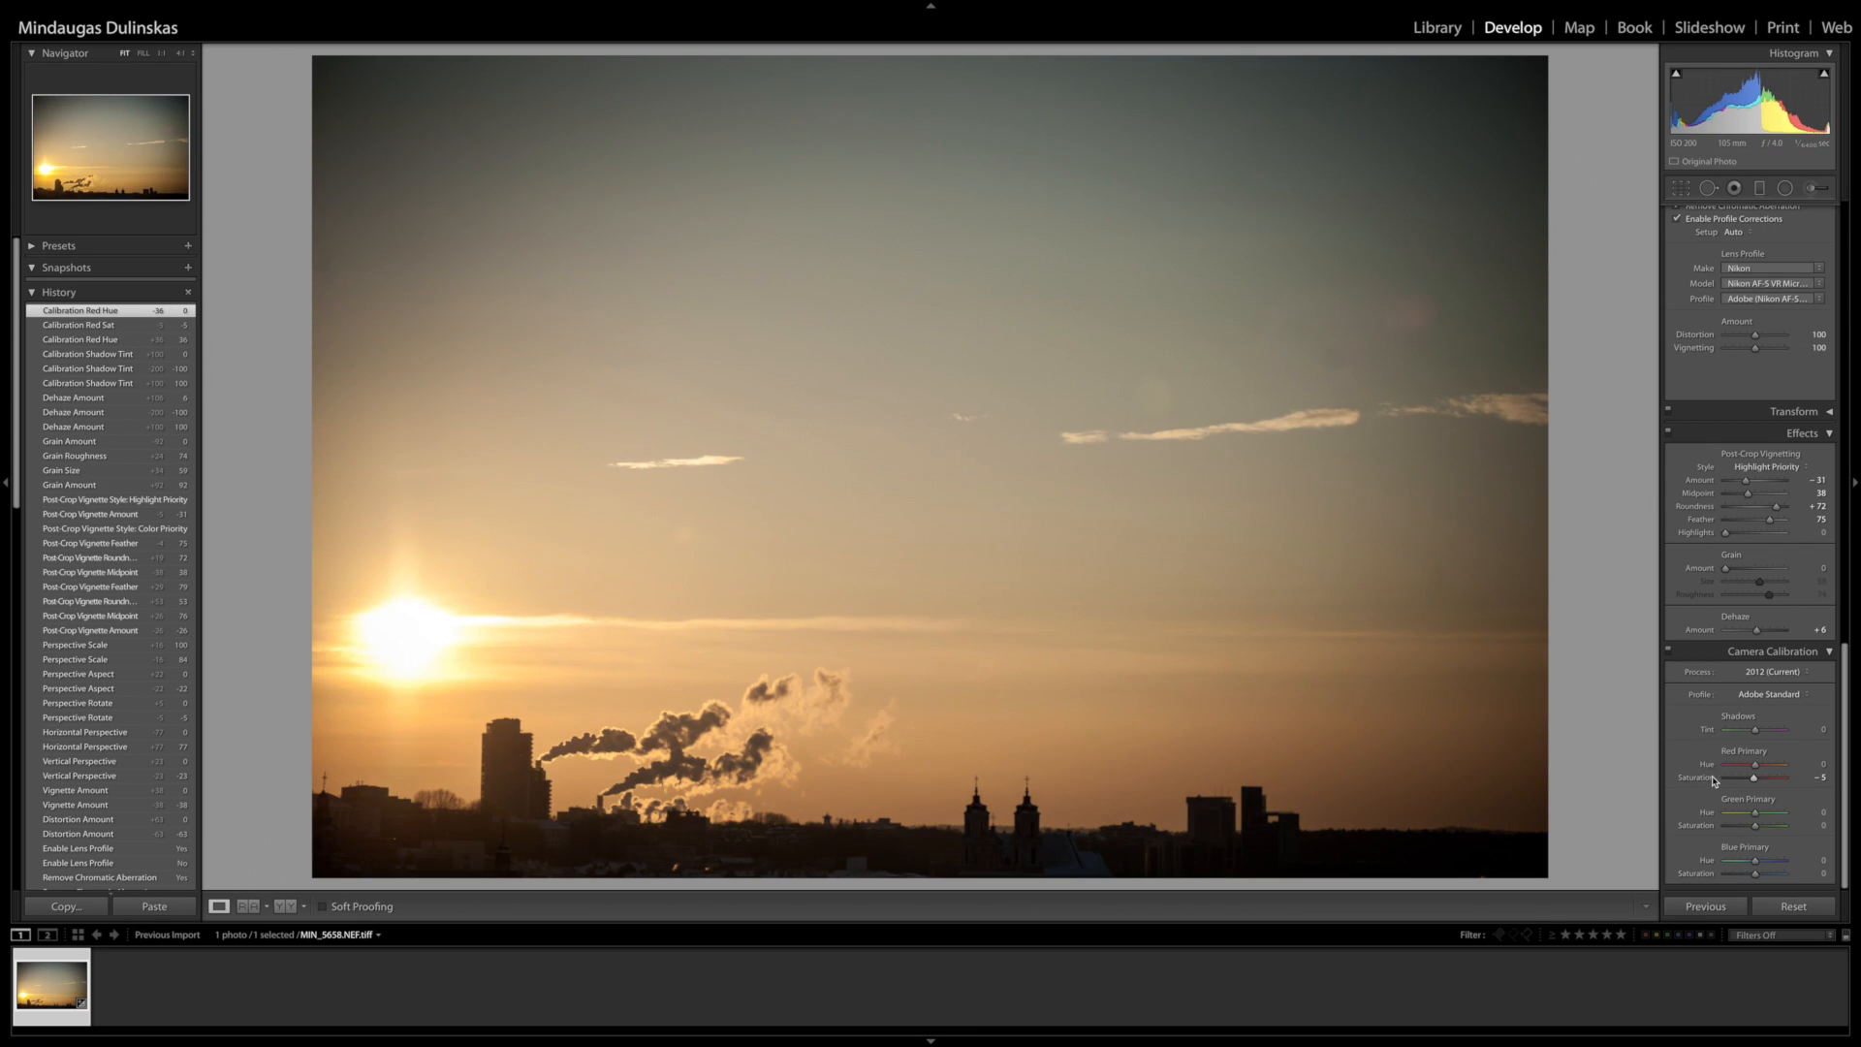
double_click(1712, 779)
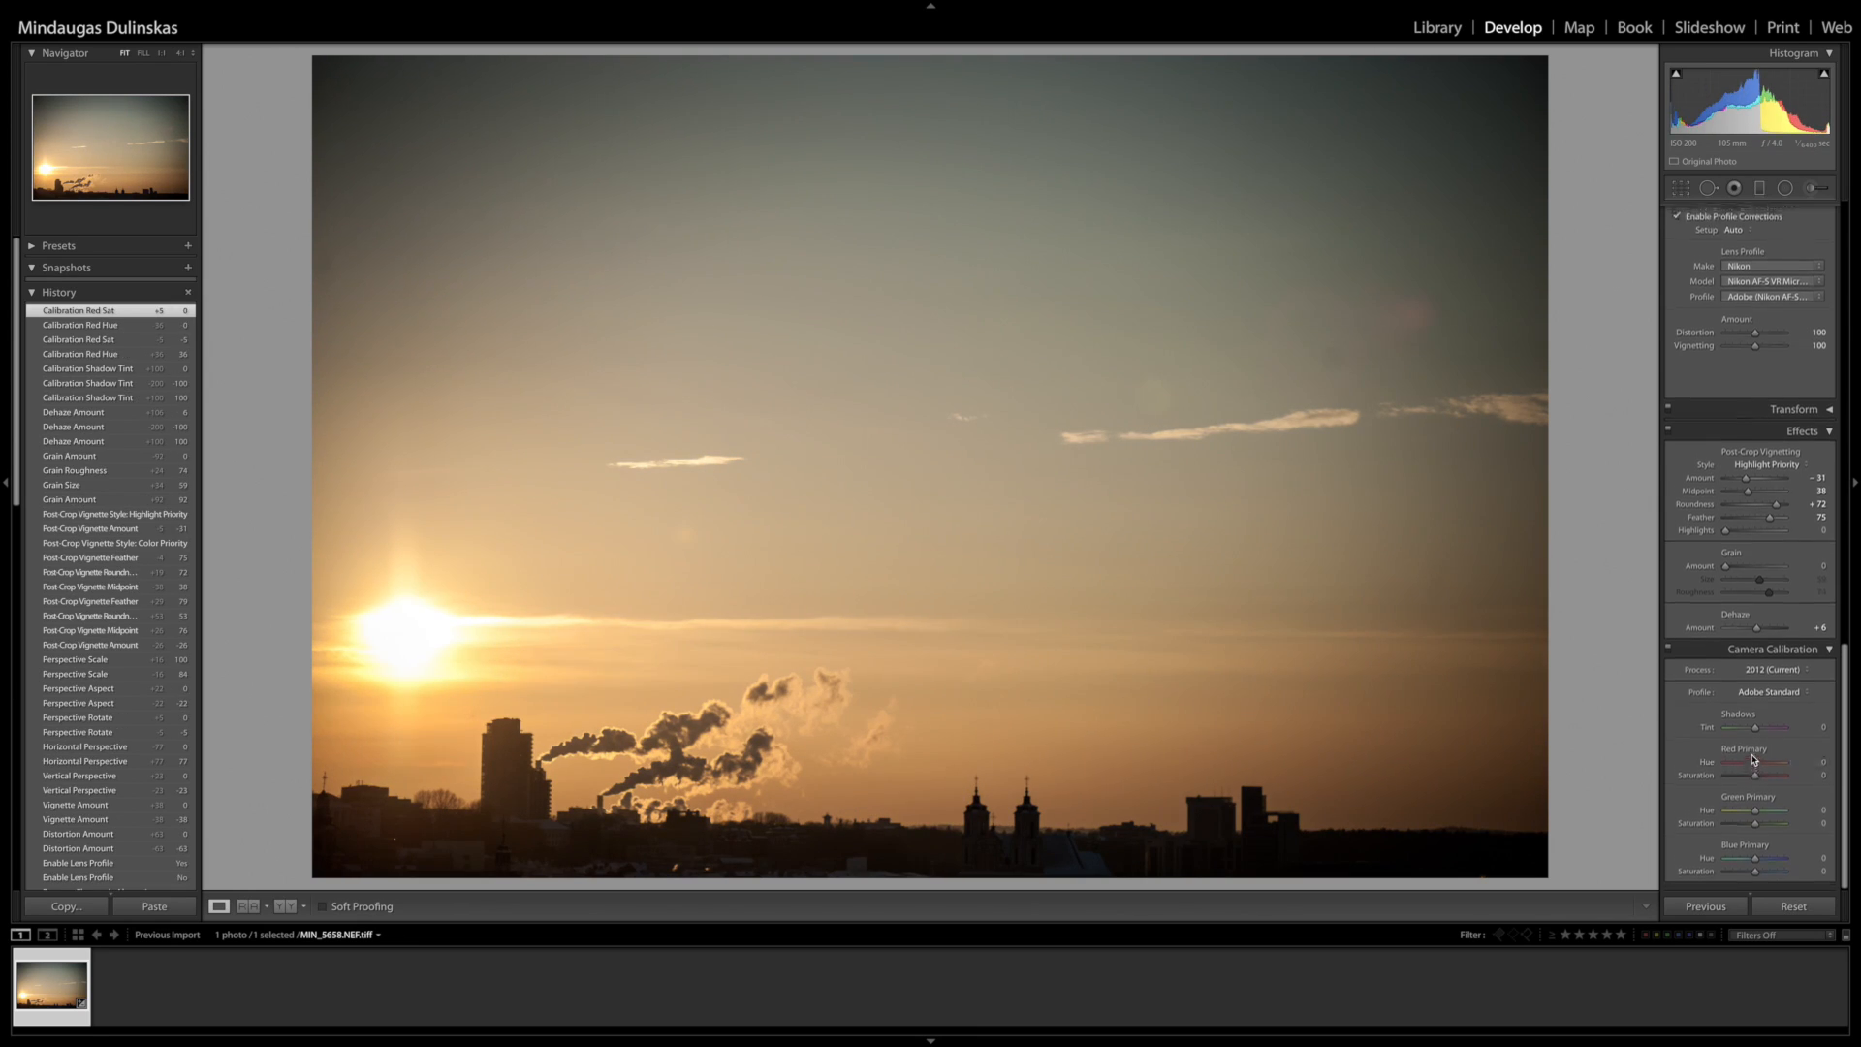
- Review the Develop adjustments made so far and reset the post-crop vignetting Amount to 0
scroll(1750, 679, up, 8)
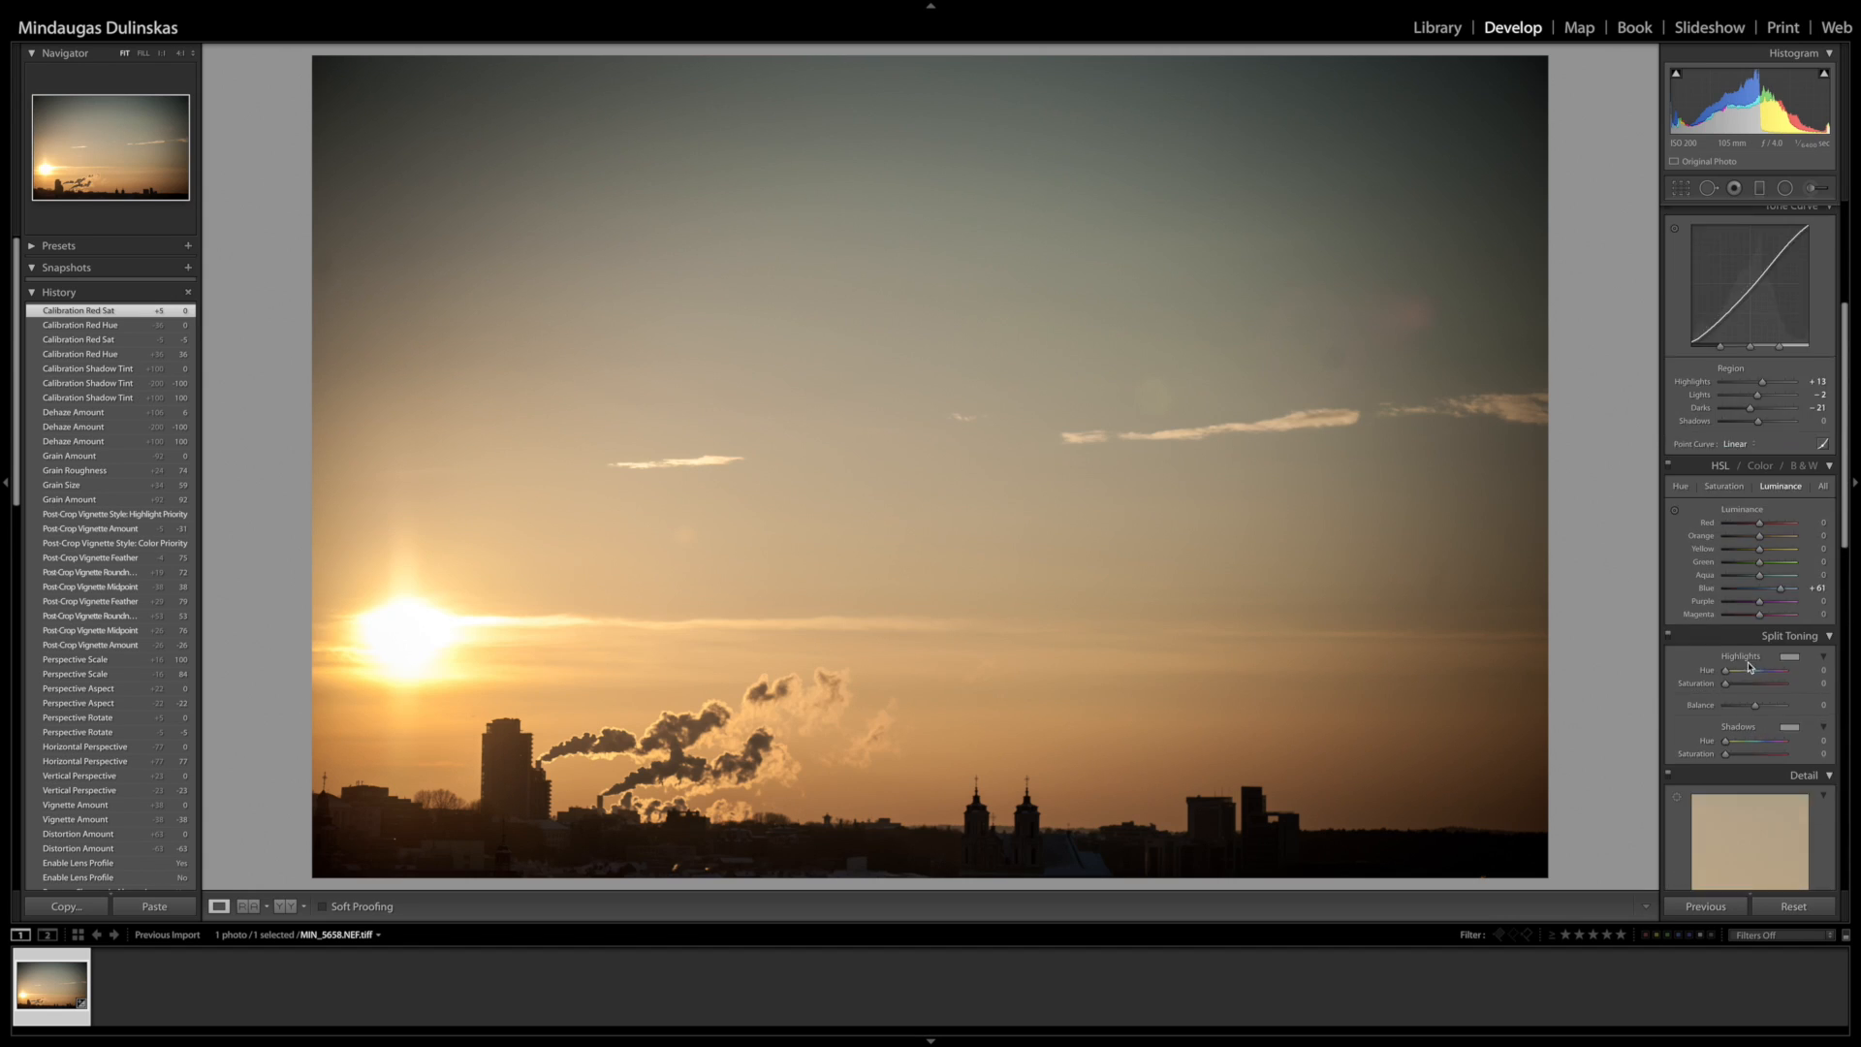
scroll(1749, 667, up, 5)
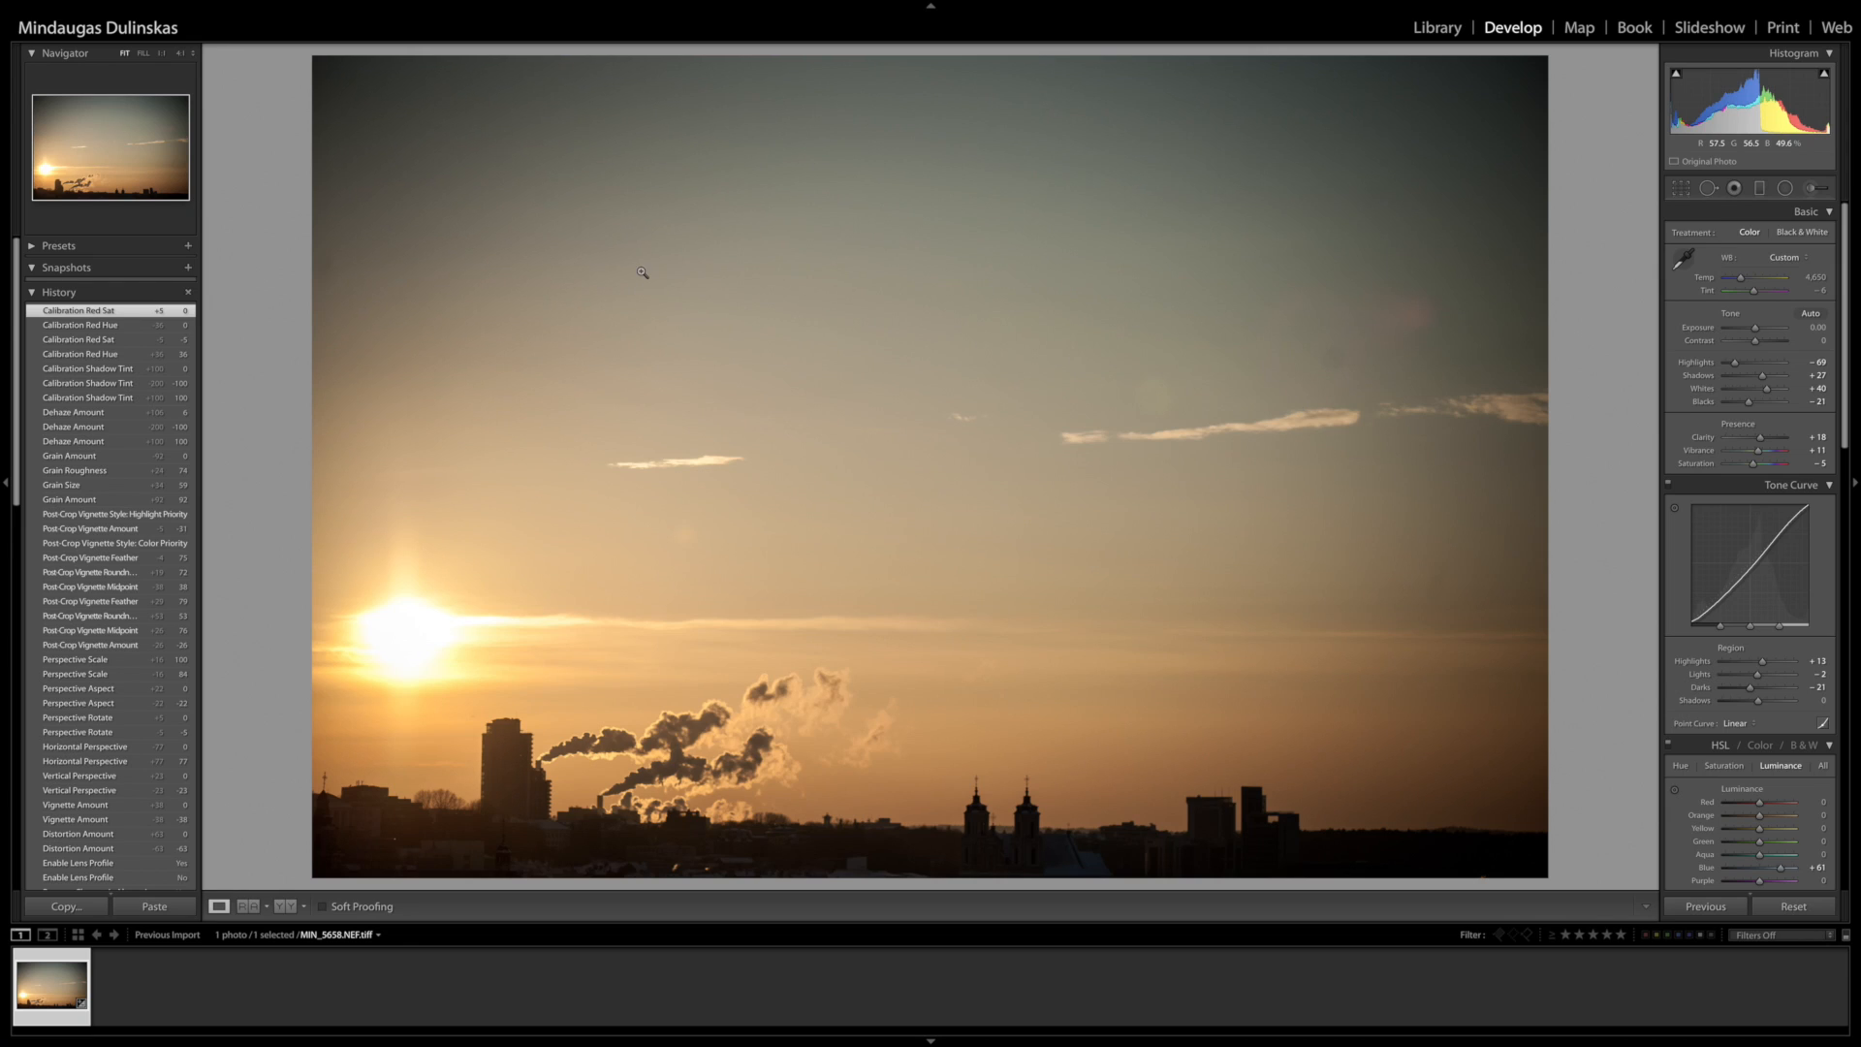
scroll(1701, 617, down, 10)
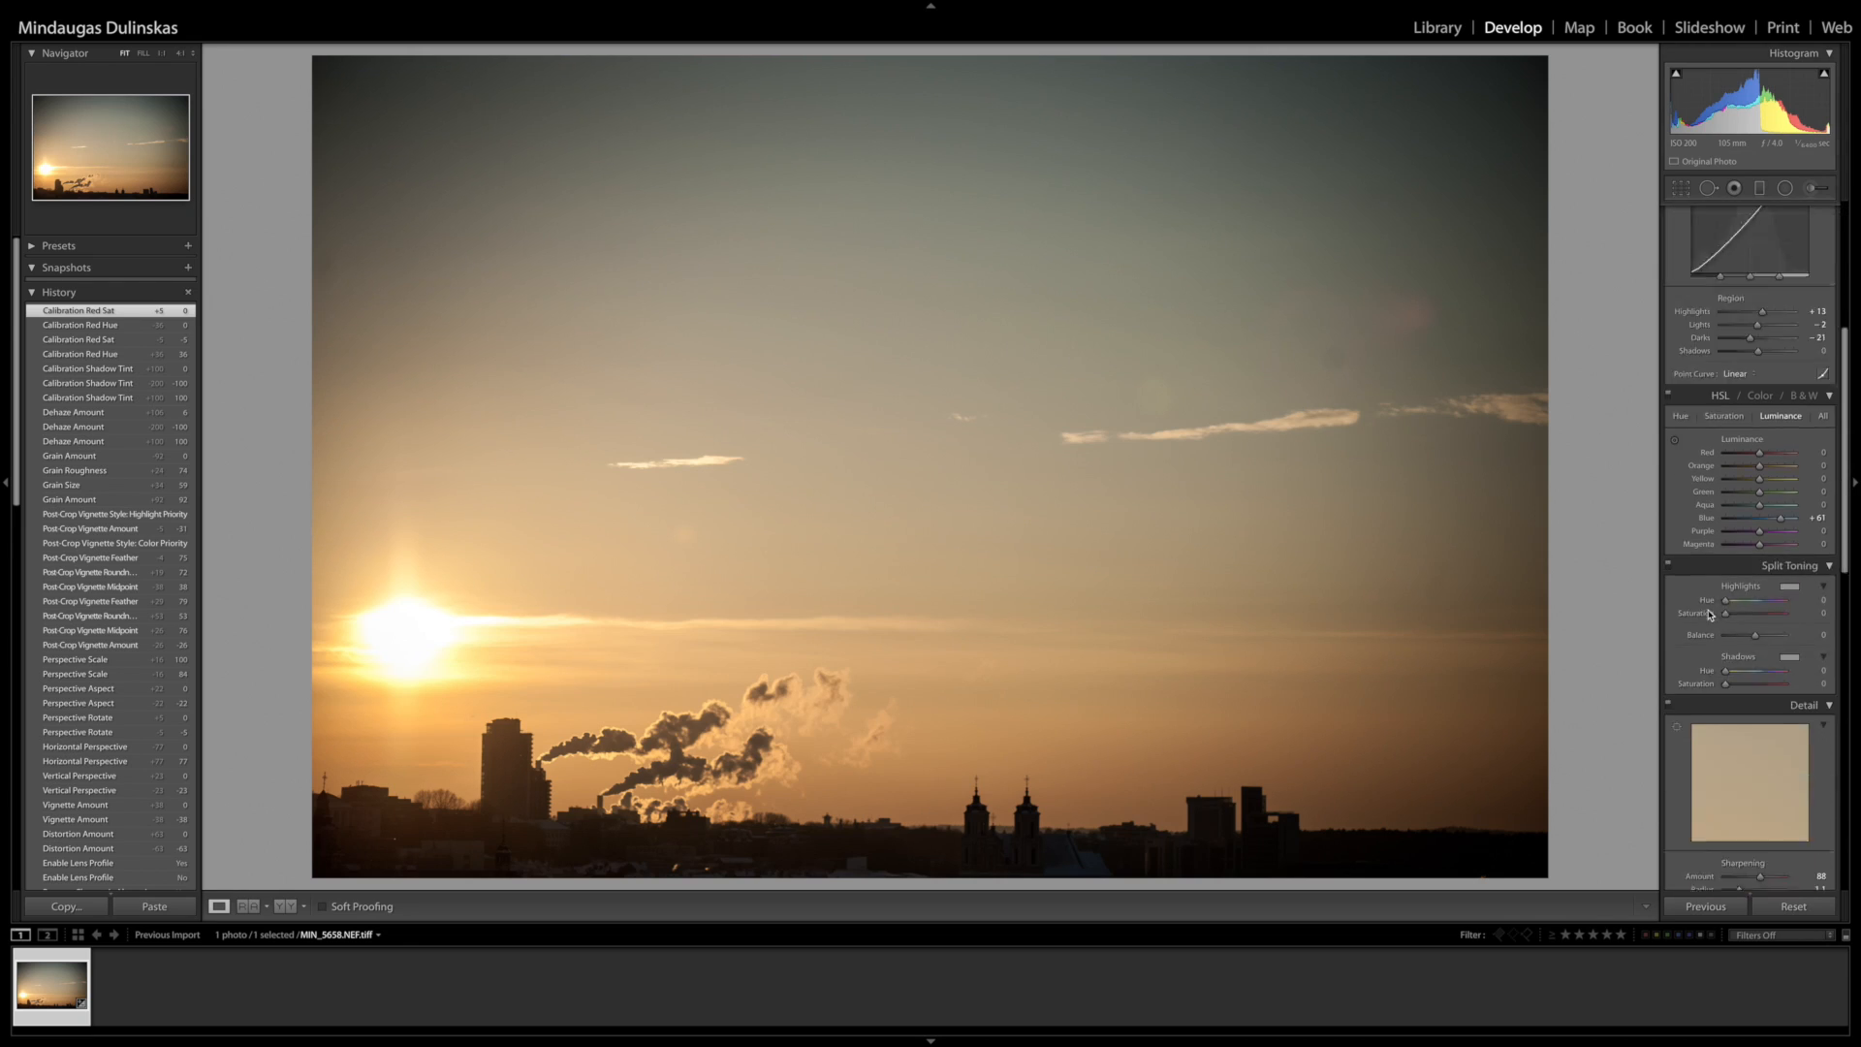
double_click(1701, 617)
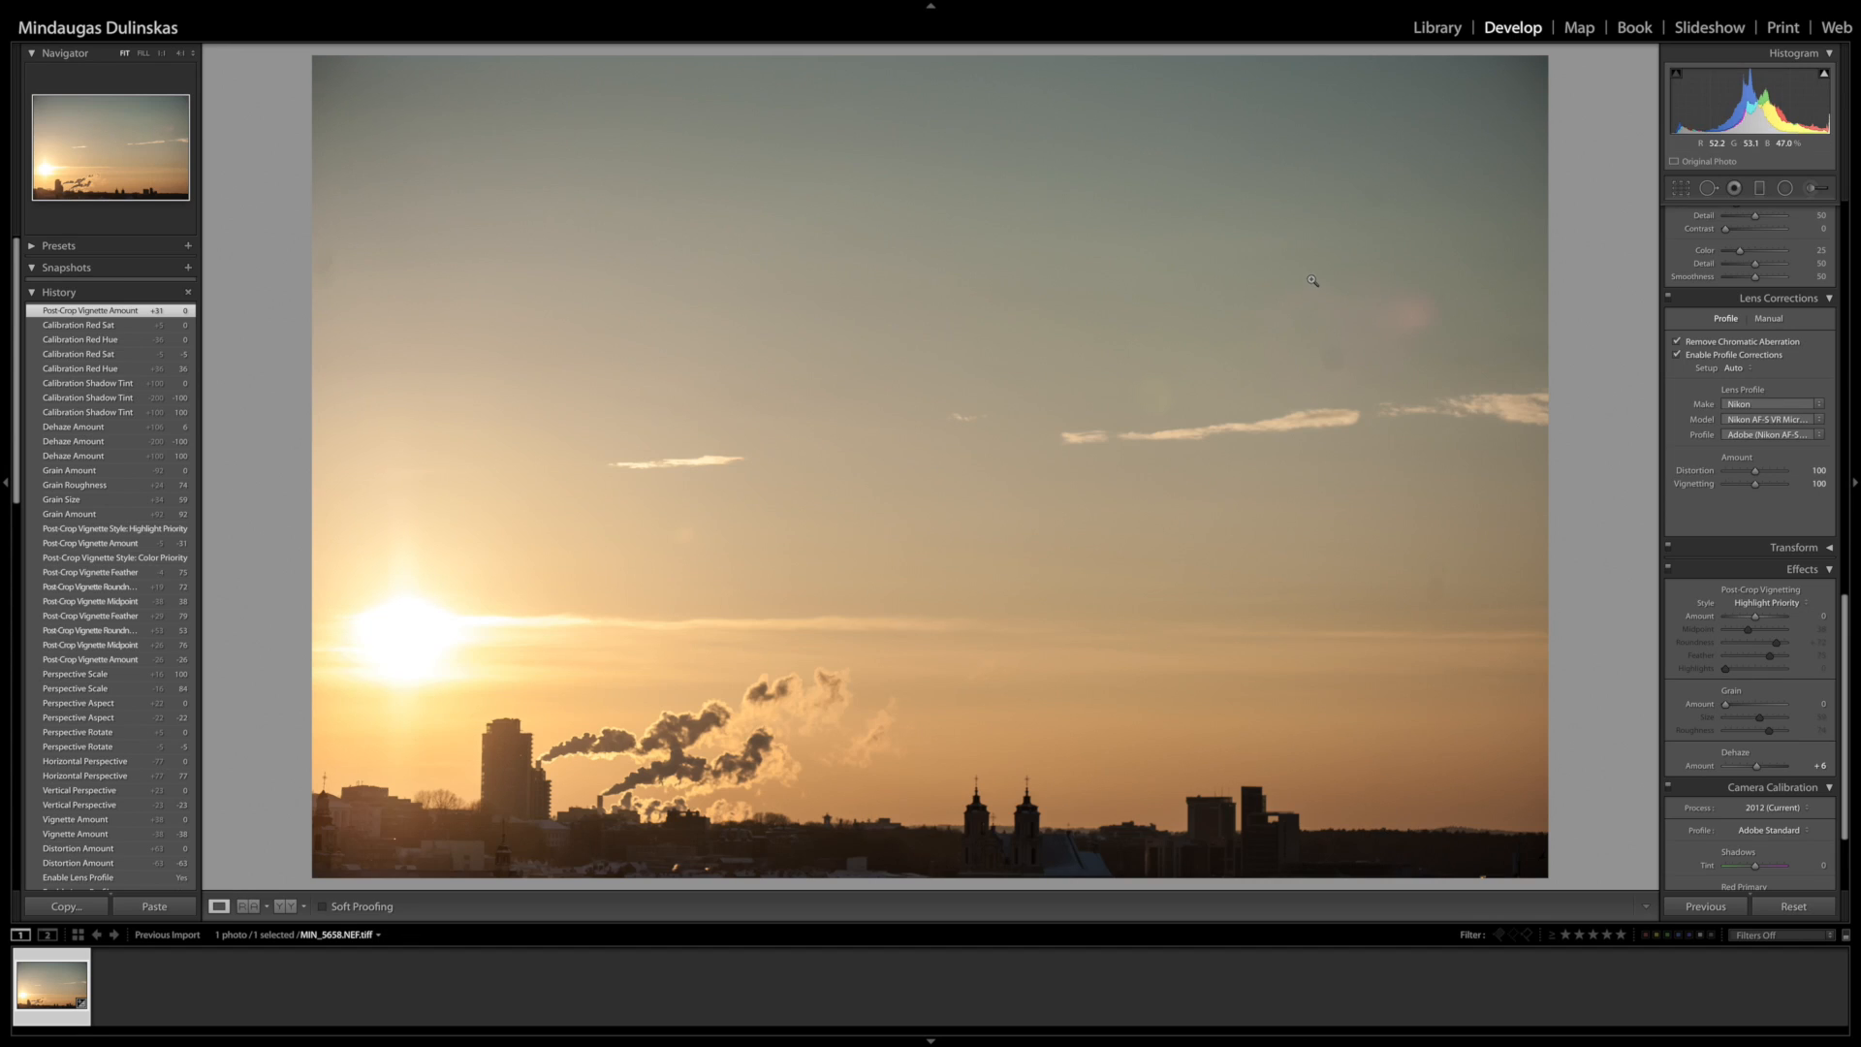
- Remove two spots in the sky, one in the upper middle and one above the long cloud, with Spot Removal in Heal mode
click(1709, 190)
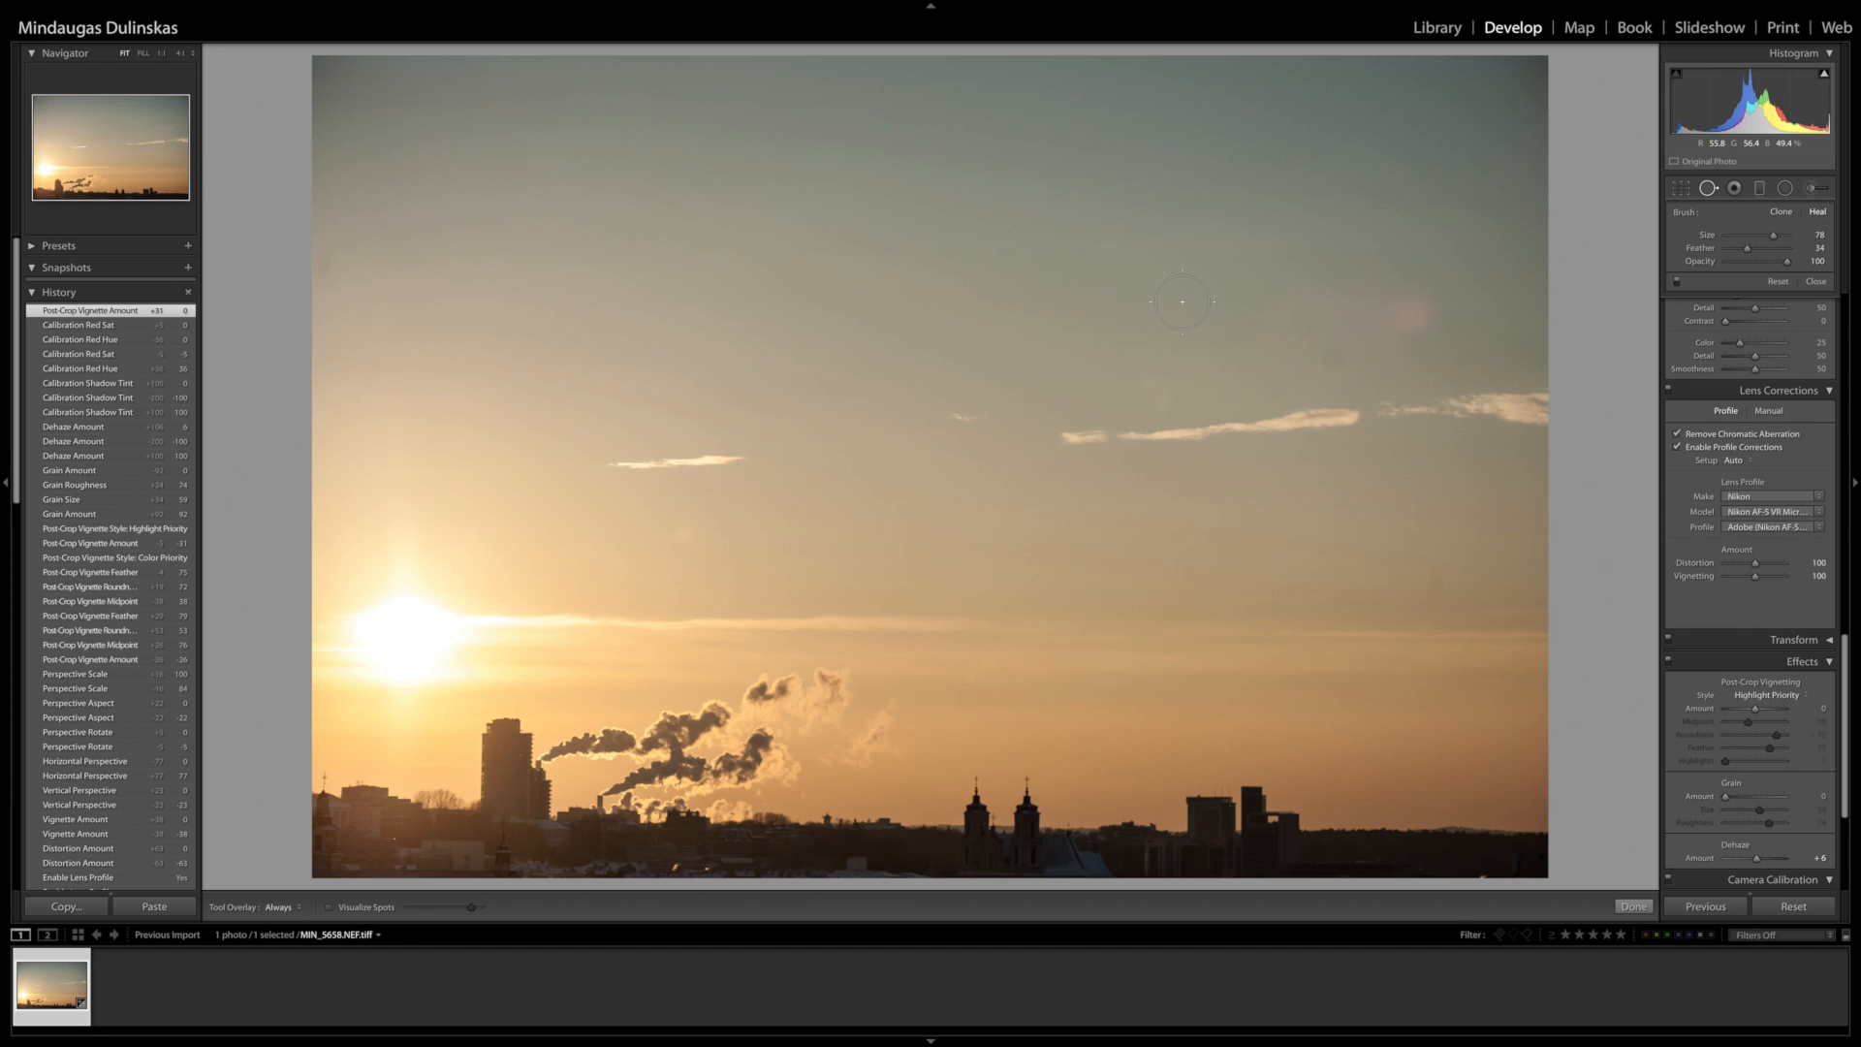
click(1047, 237)
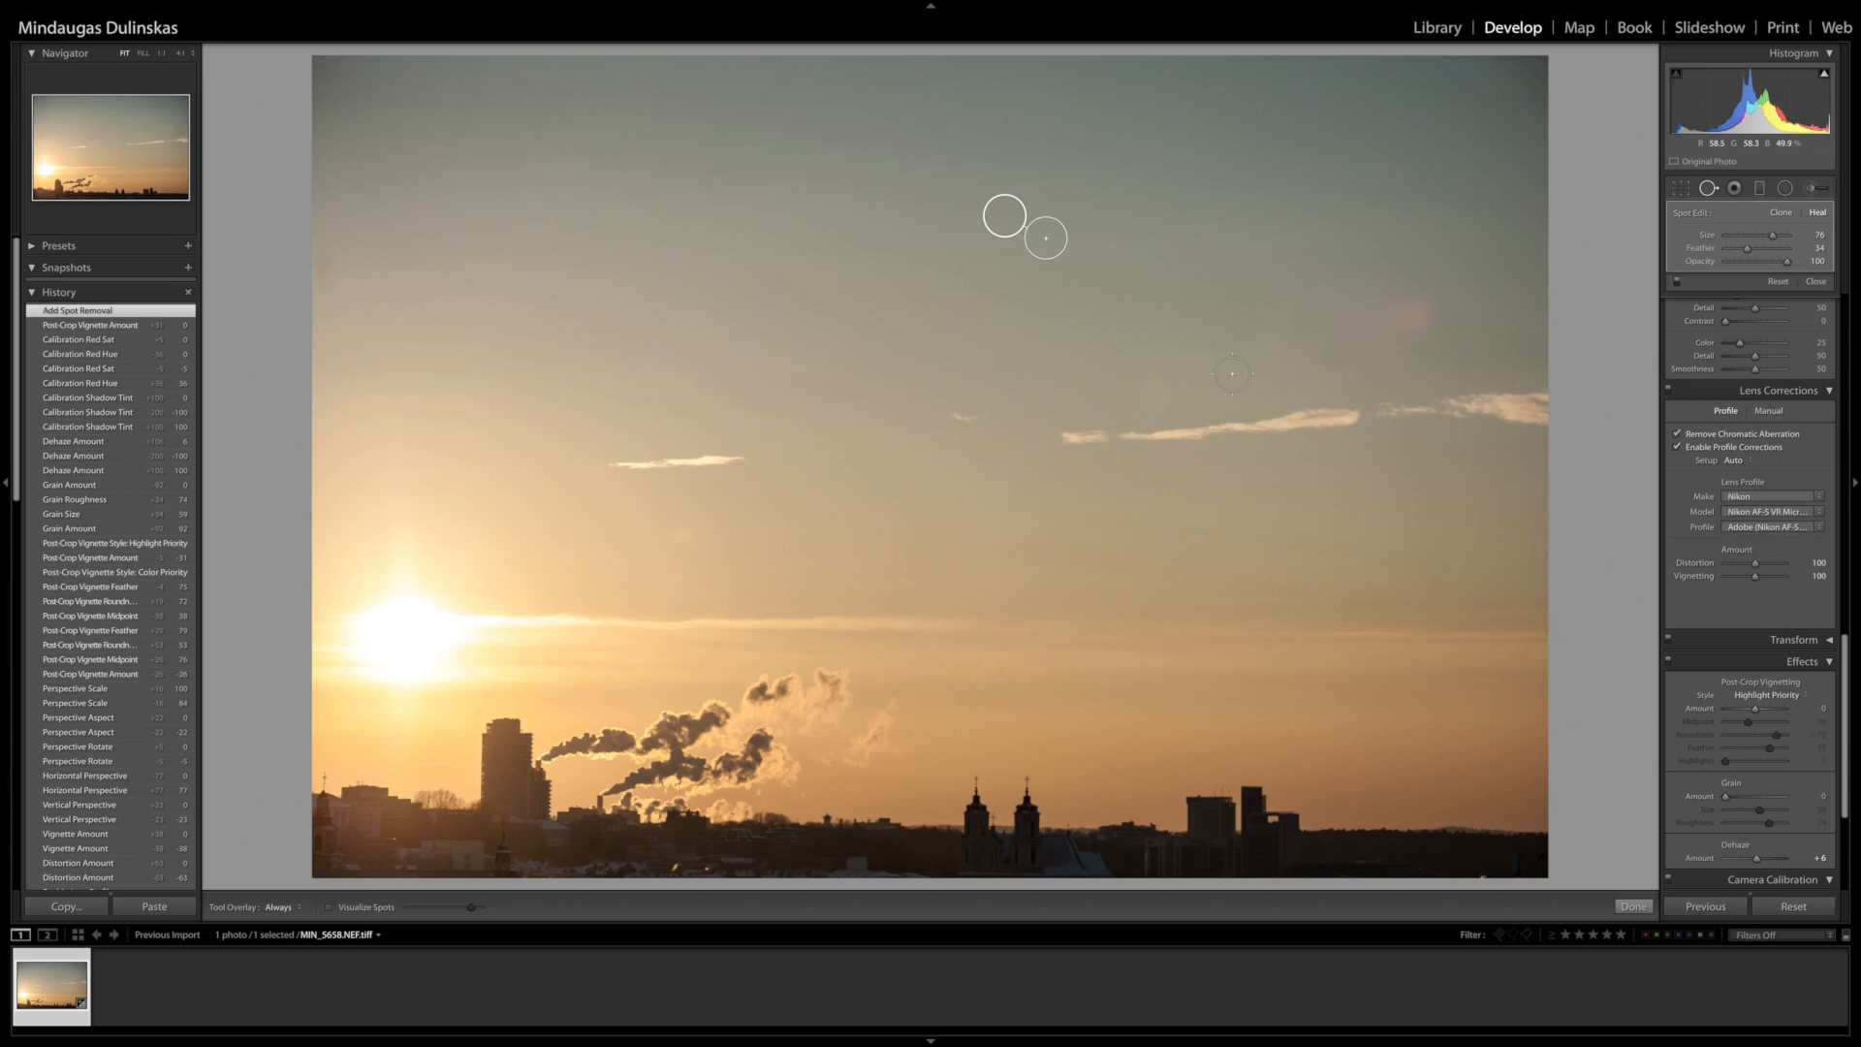
key(Escape)
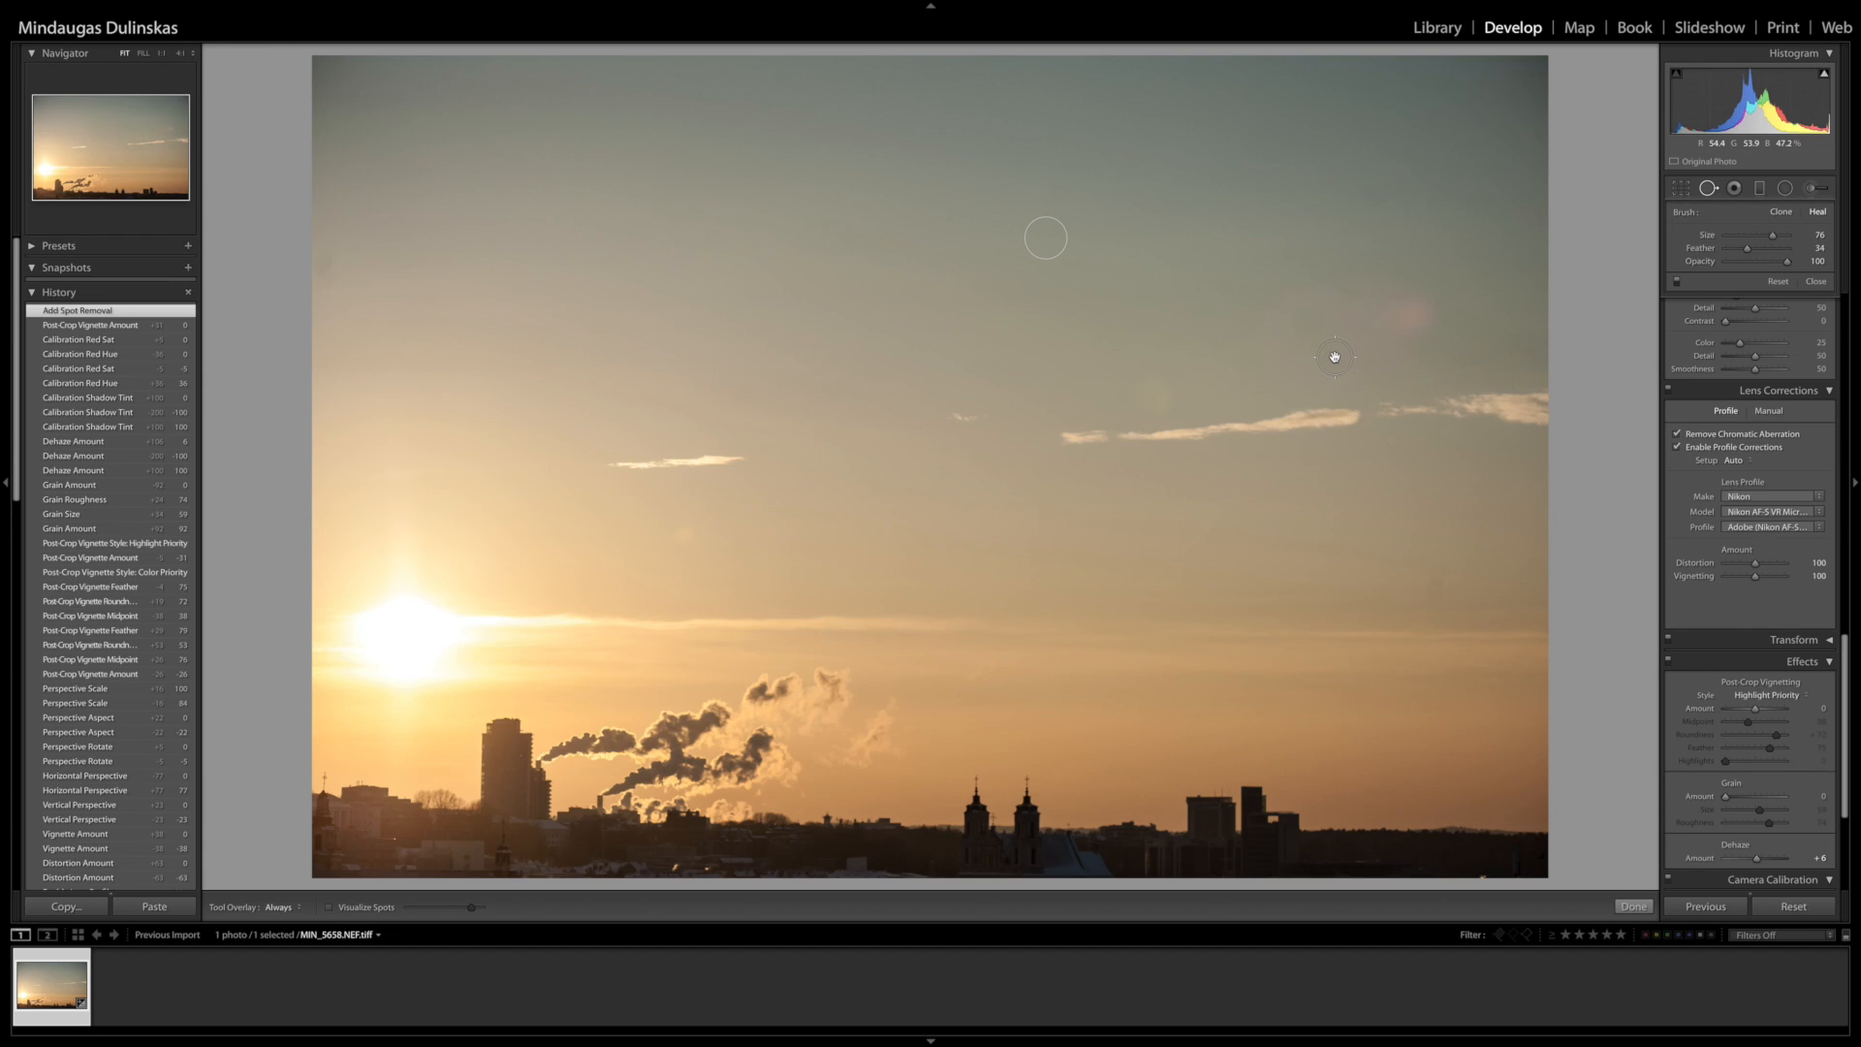
click(1335, 356)
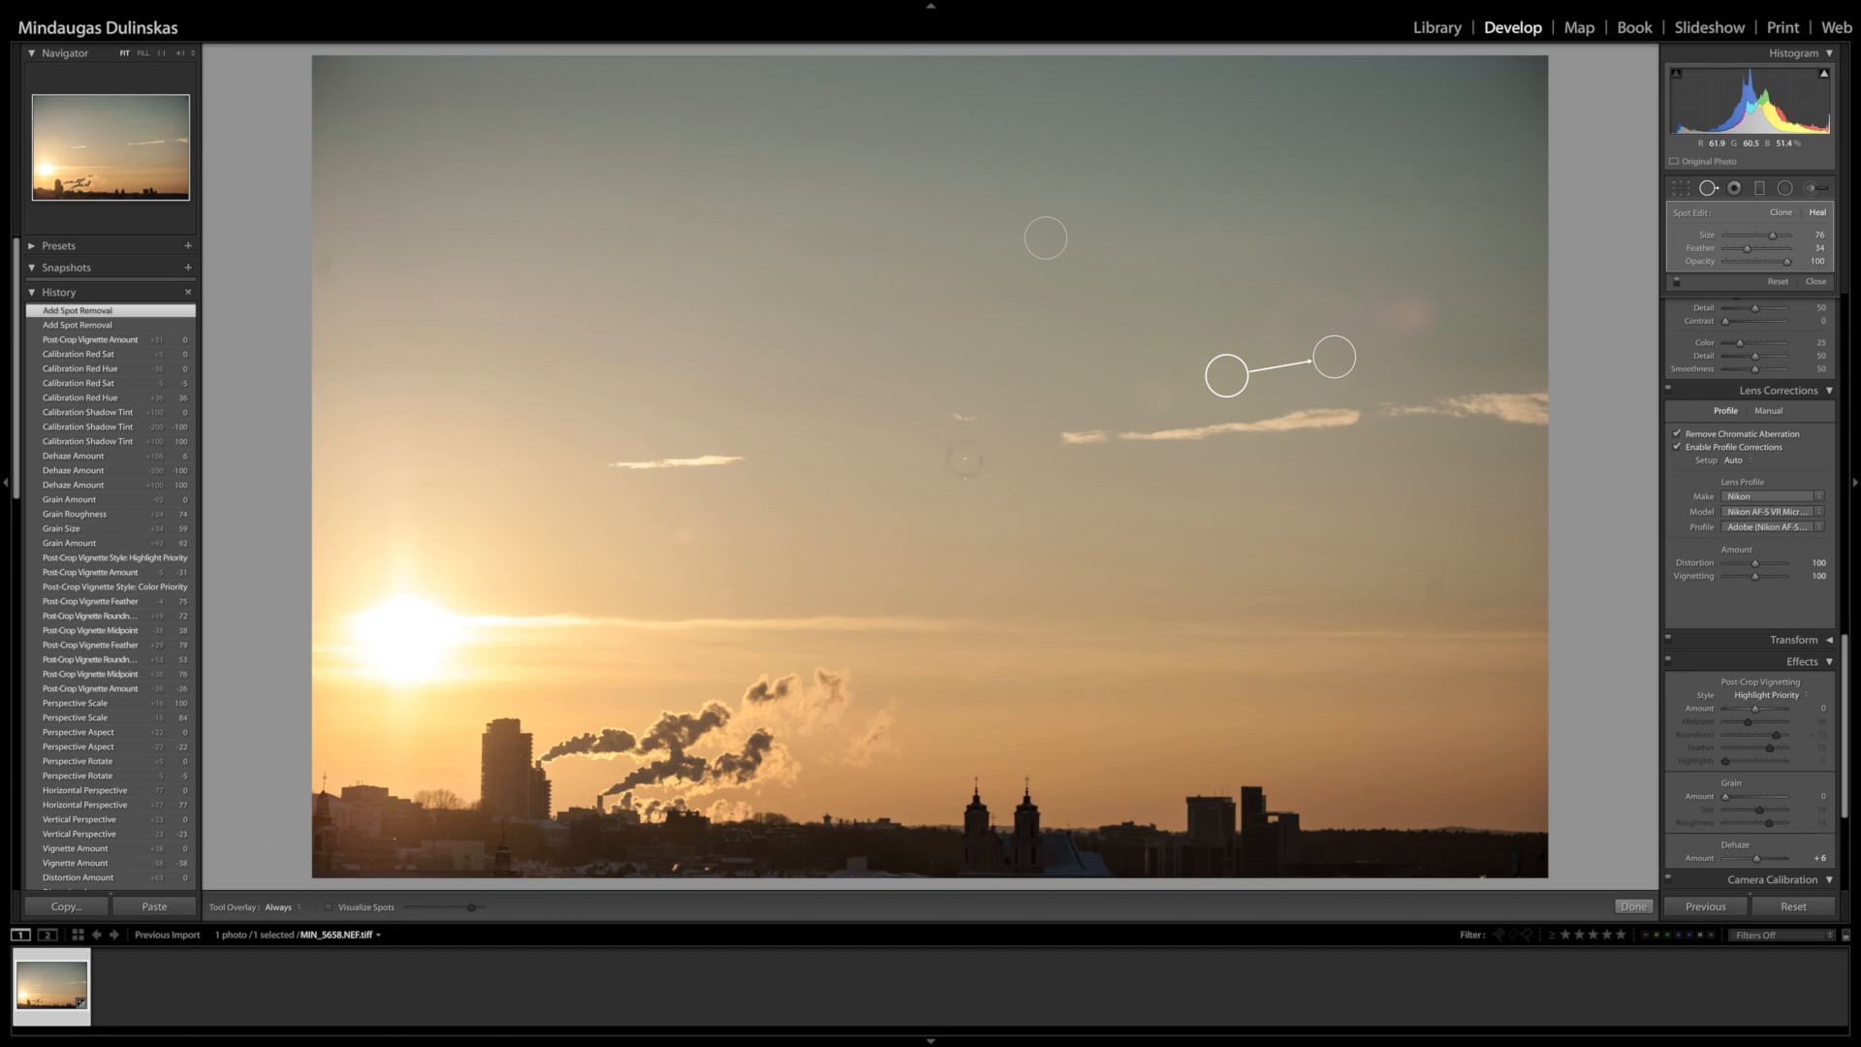
- Turn on Visualize Spots and lower its threshold to check the sky for dust spots
click(328, 908)
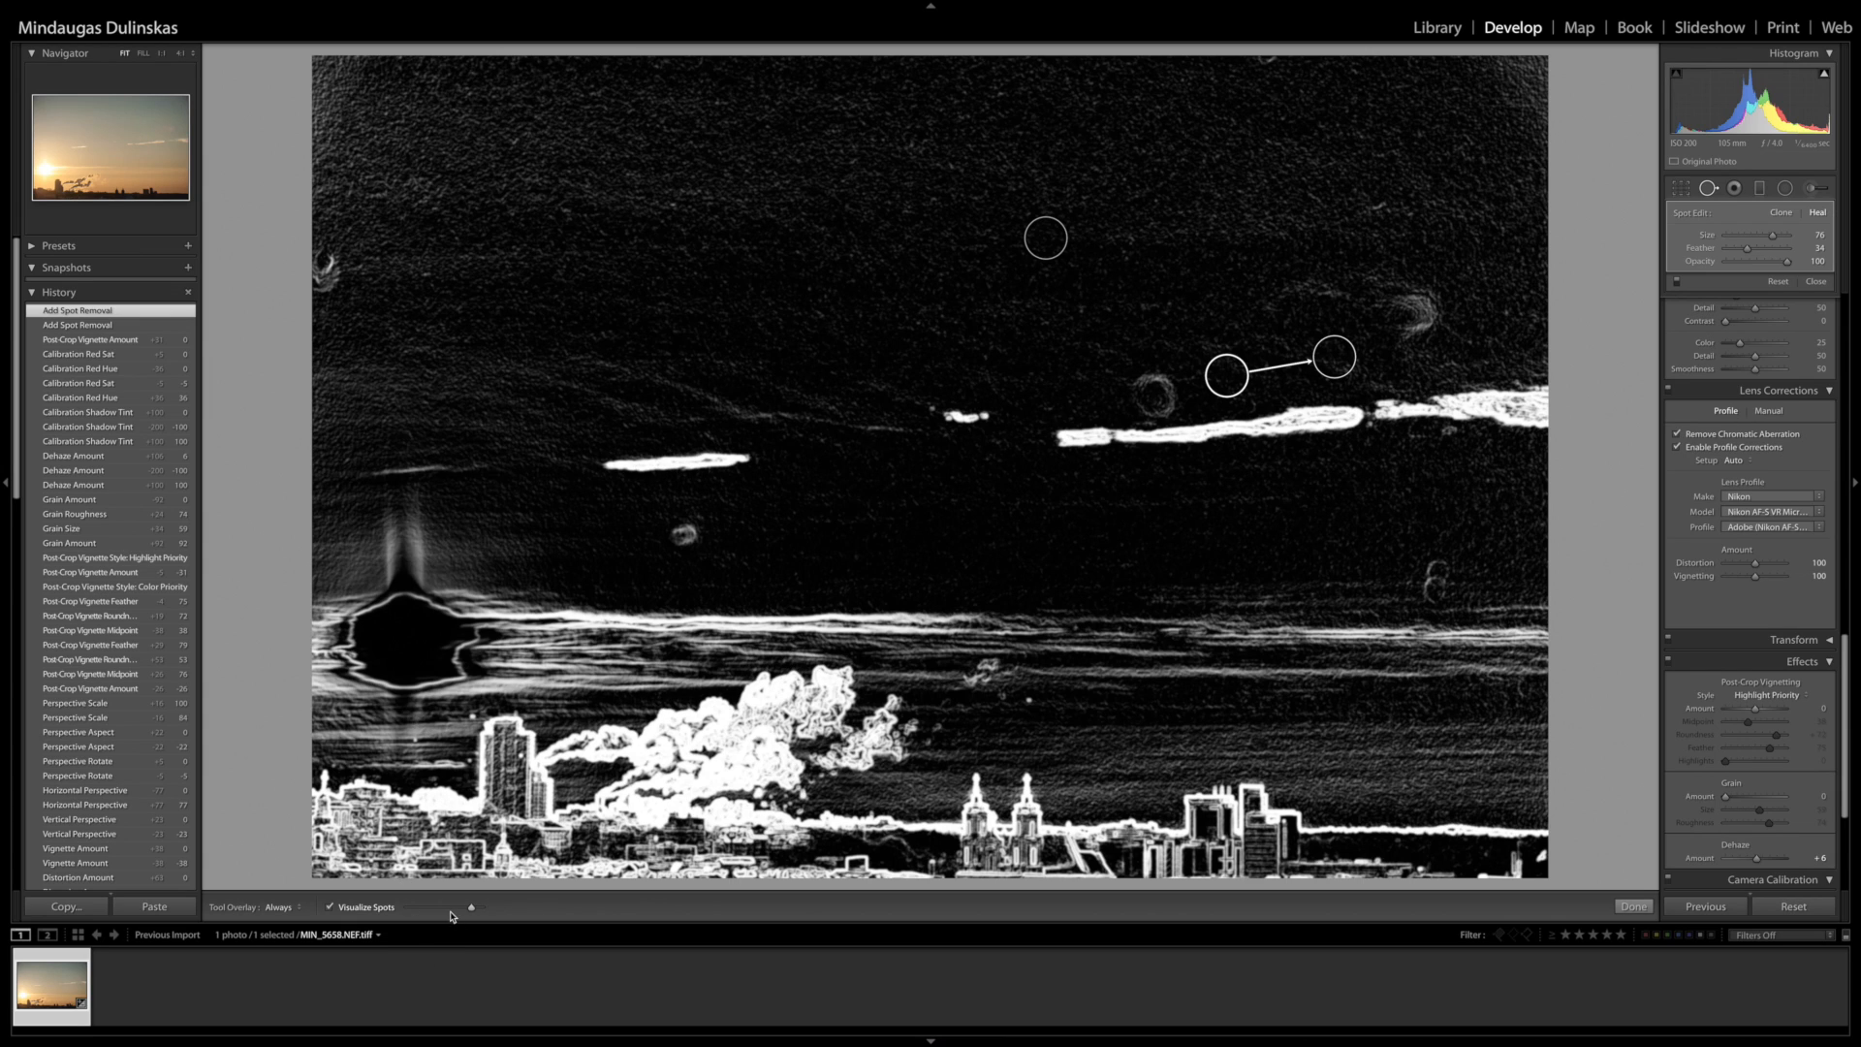
mouse_move(436, 910)
mouse_down()
mouse_move(405, 911)
mouse_move(453, 918)
mouse_up()
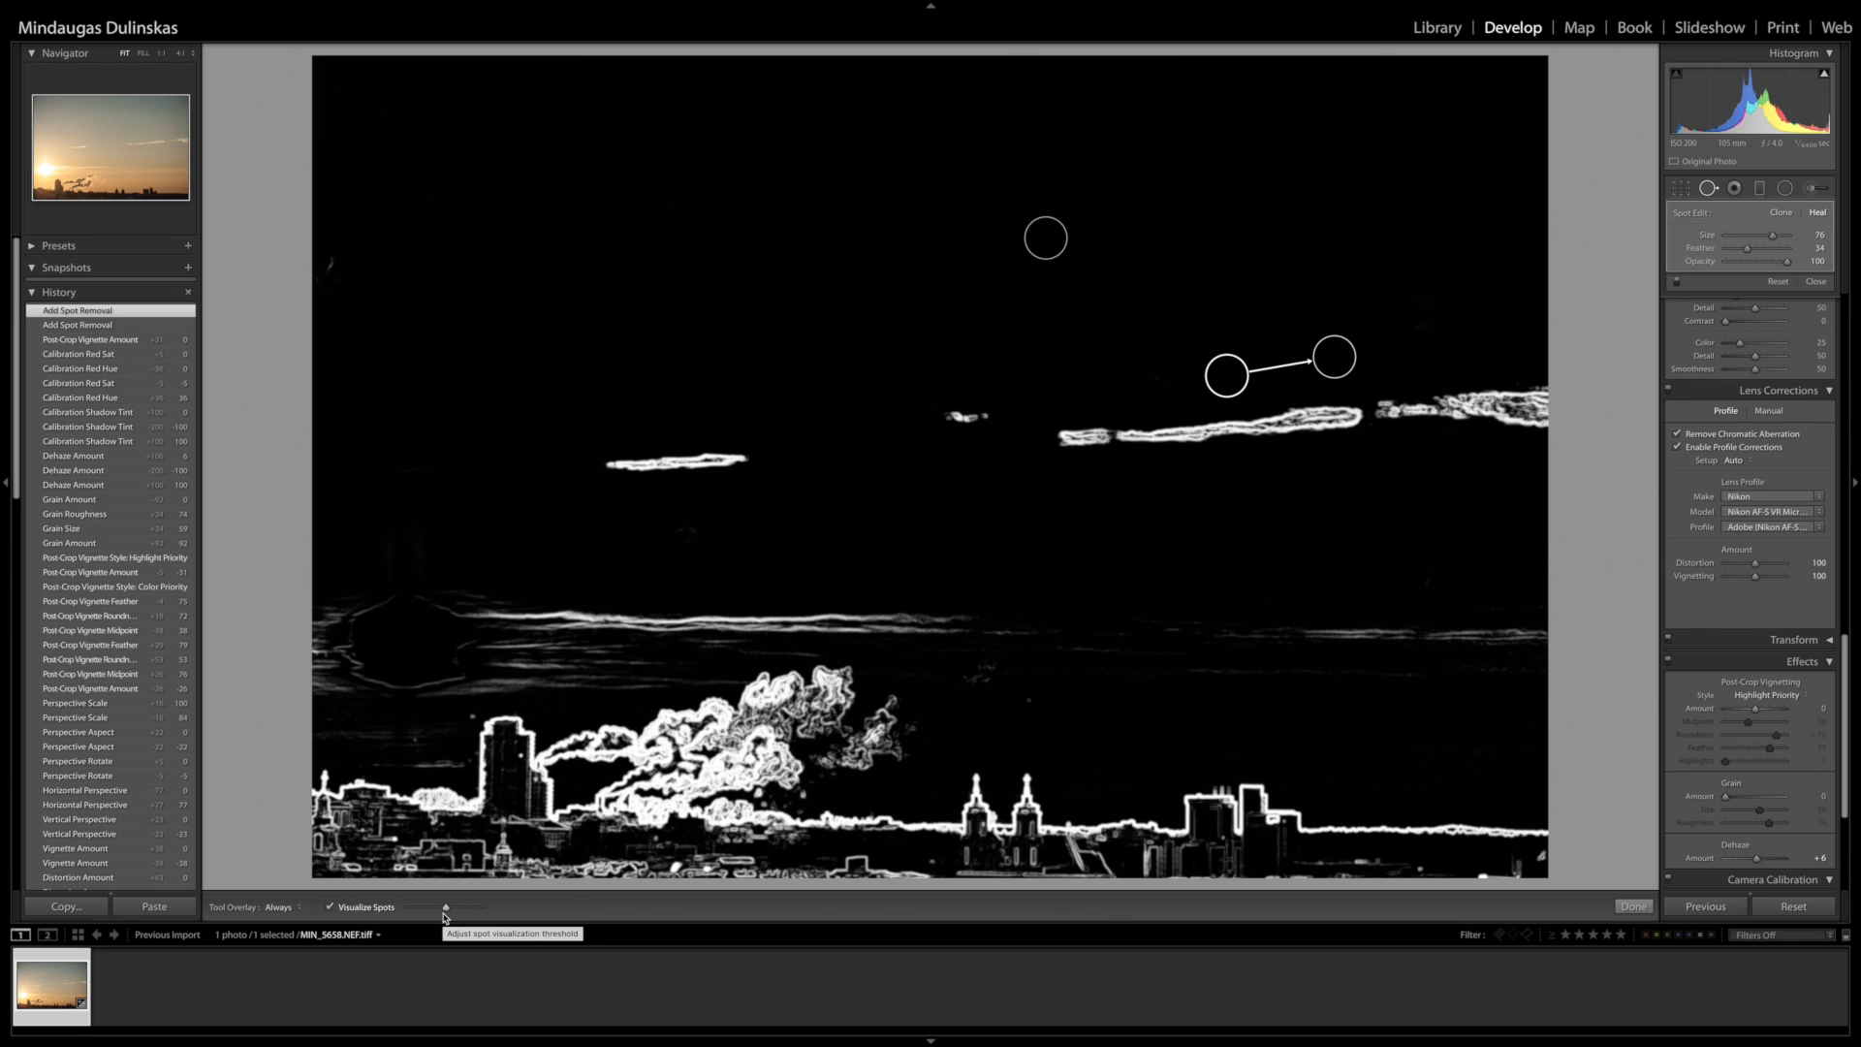
- Raise the Visualize Spots threshold, heal the spot at the sky's far left edge and compare against the normal view
drag(445, 909, 475, 916)
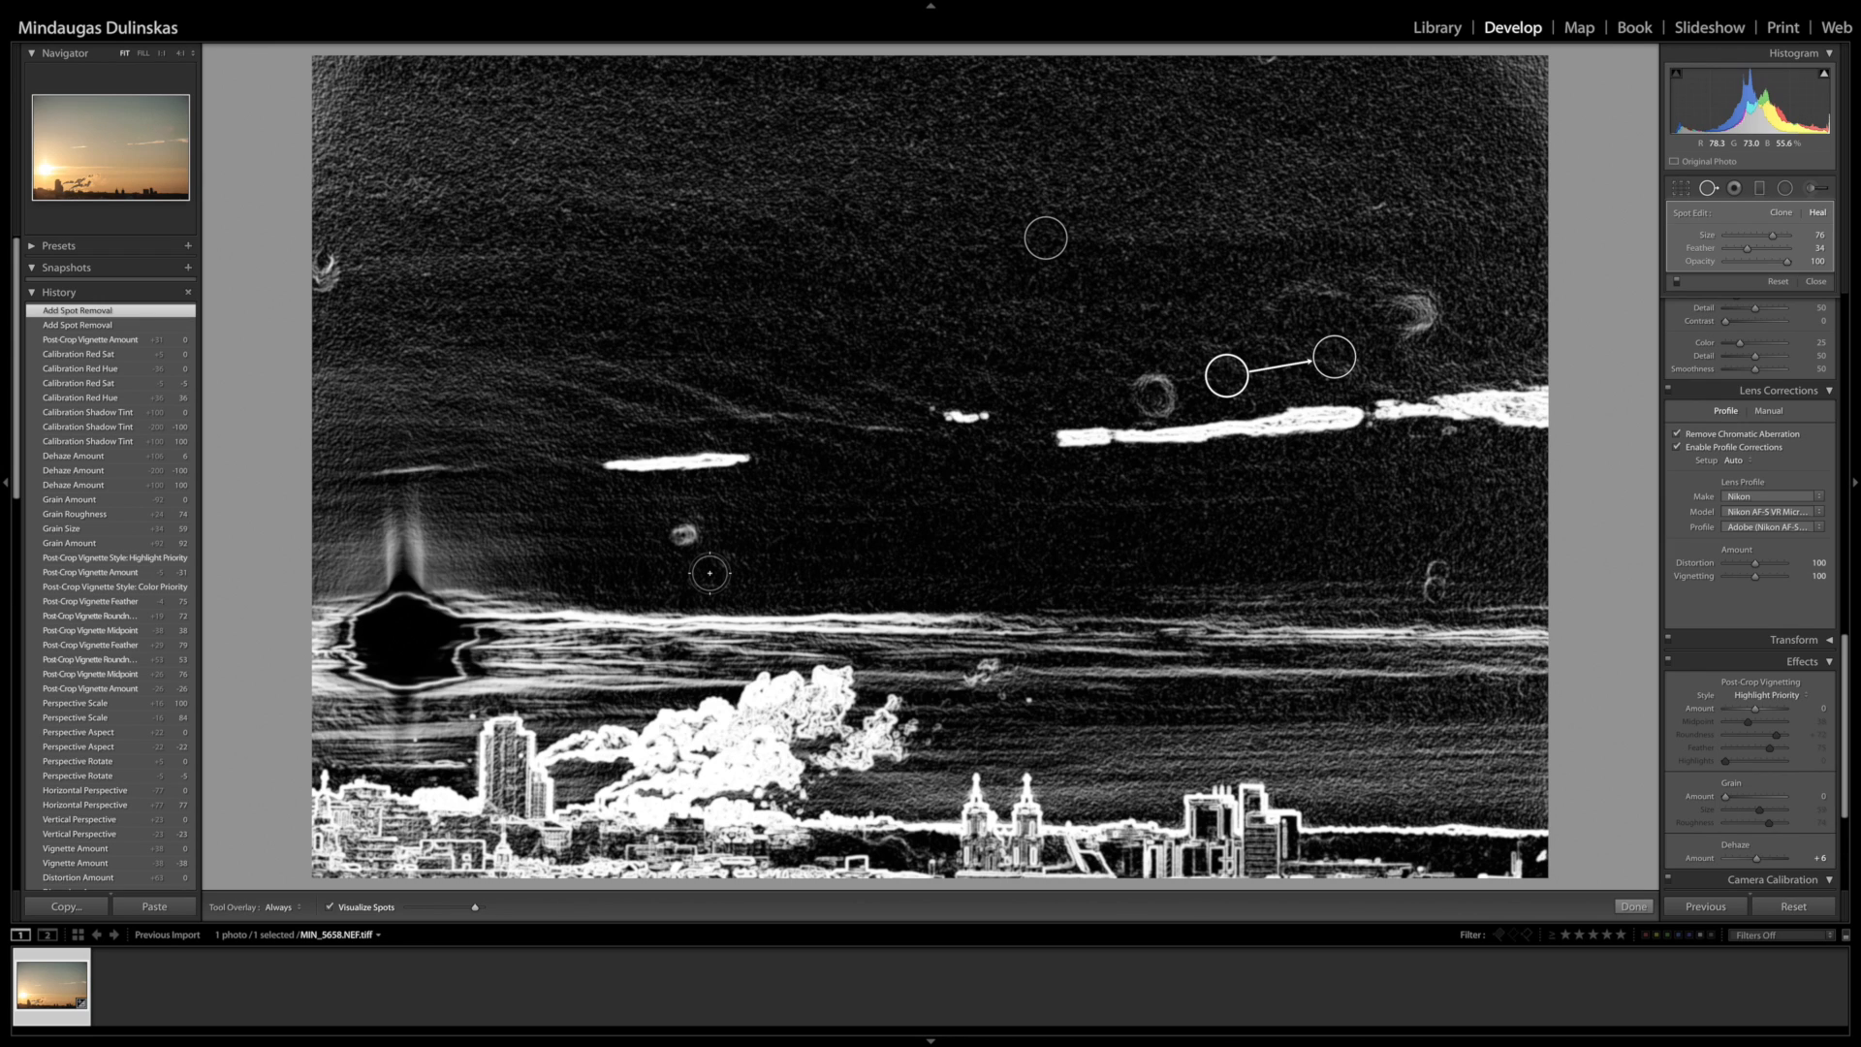
drag(319, 282, 330, 262)
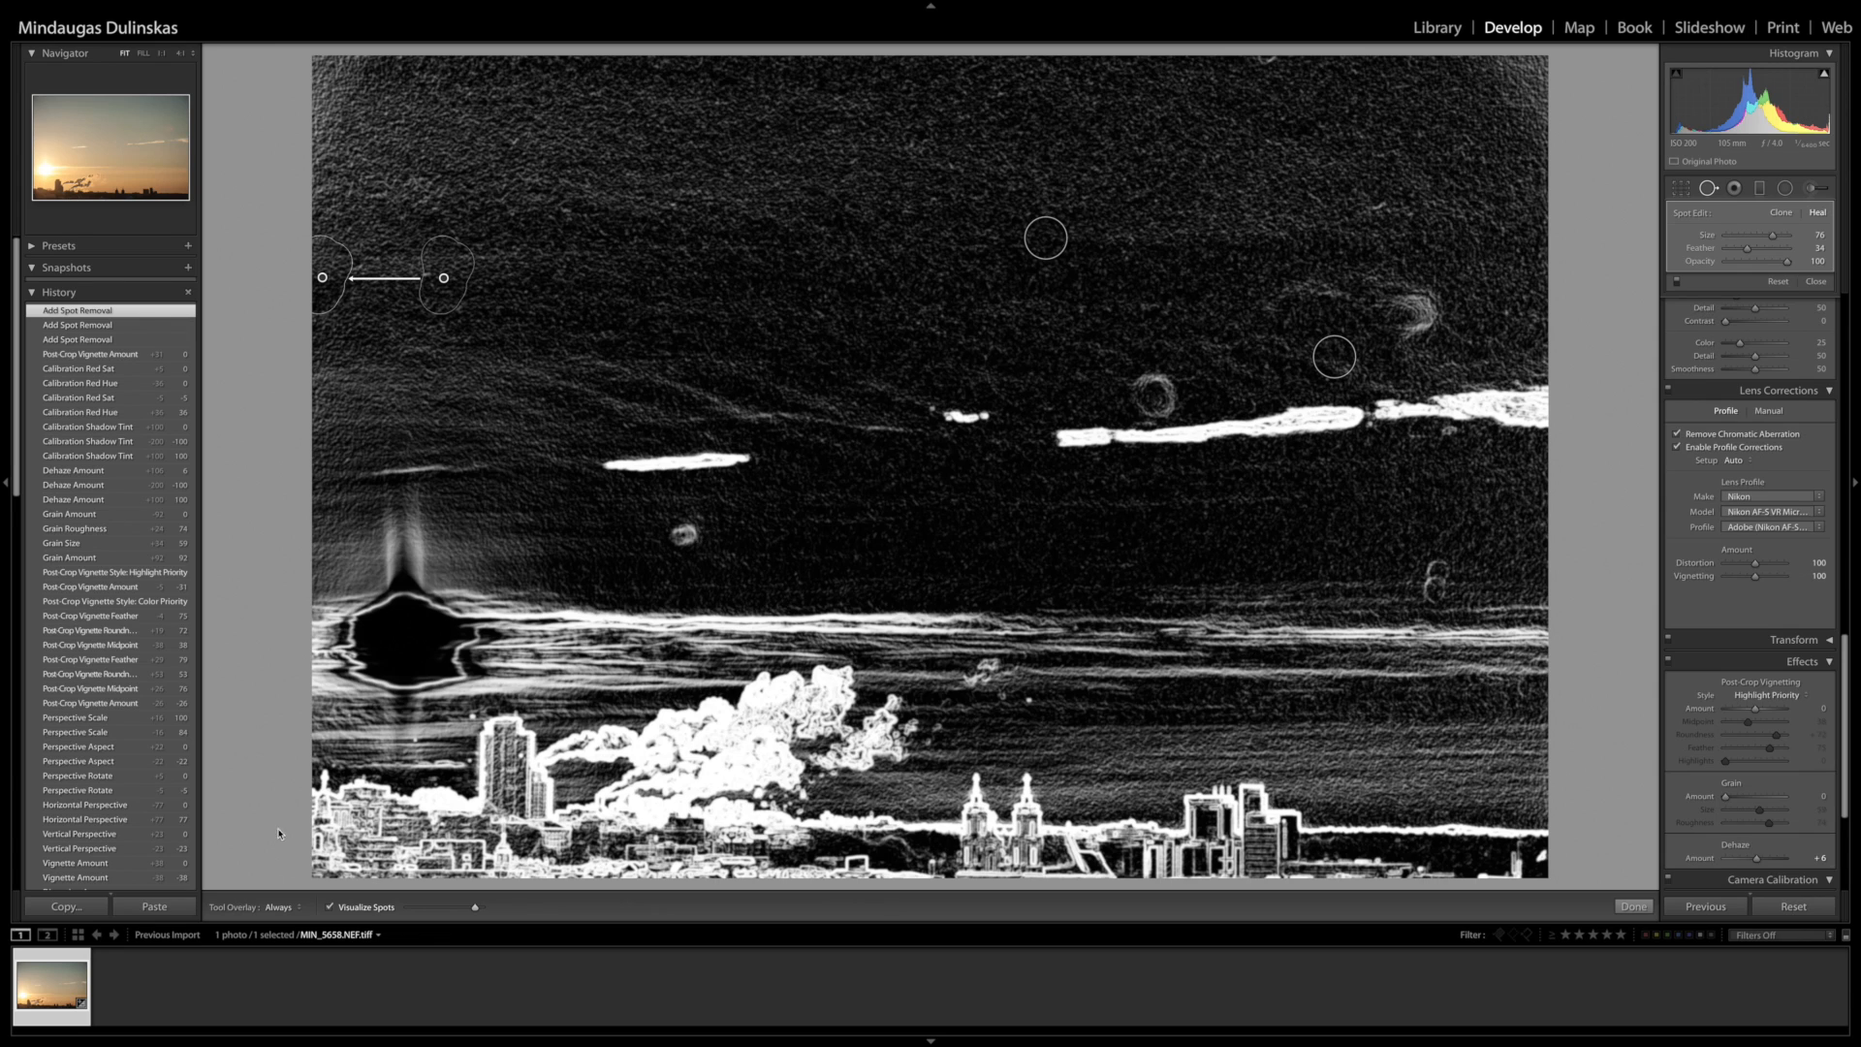
click(329, 907)
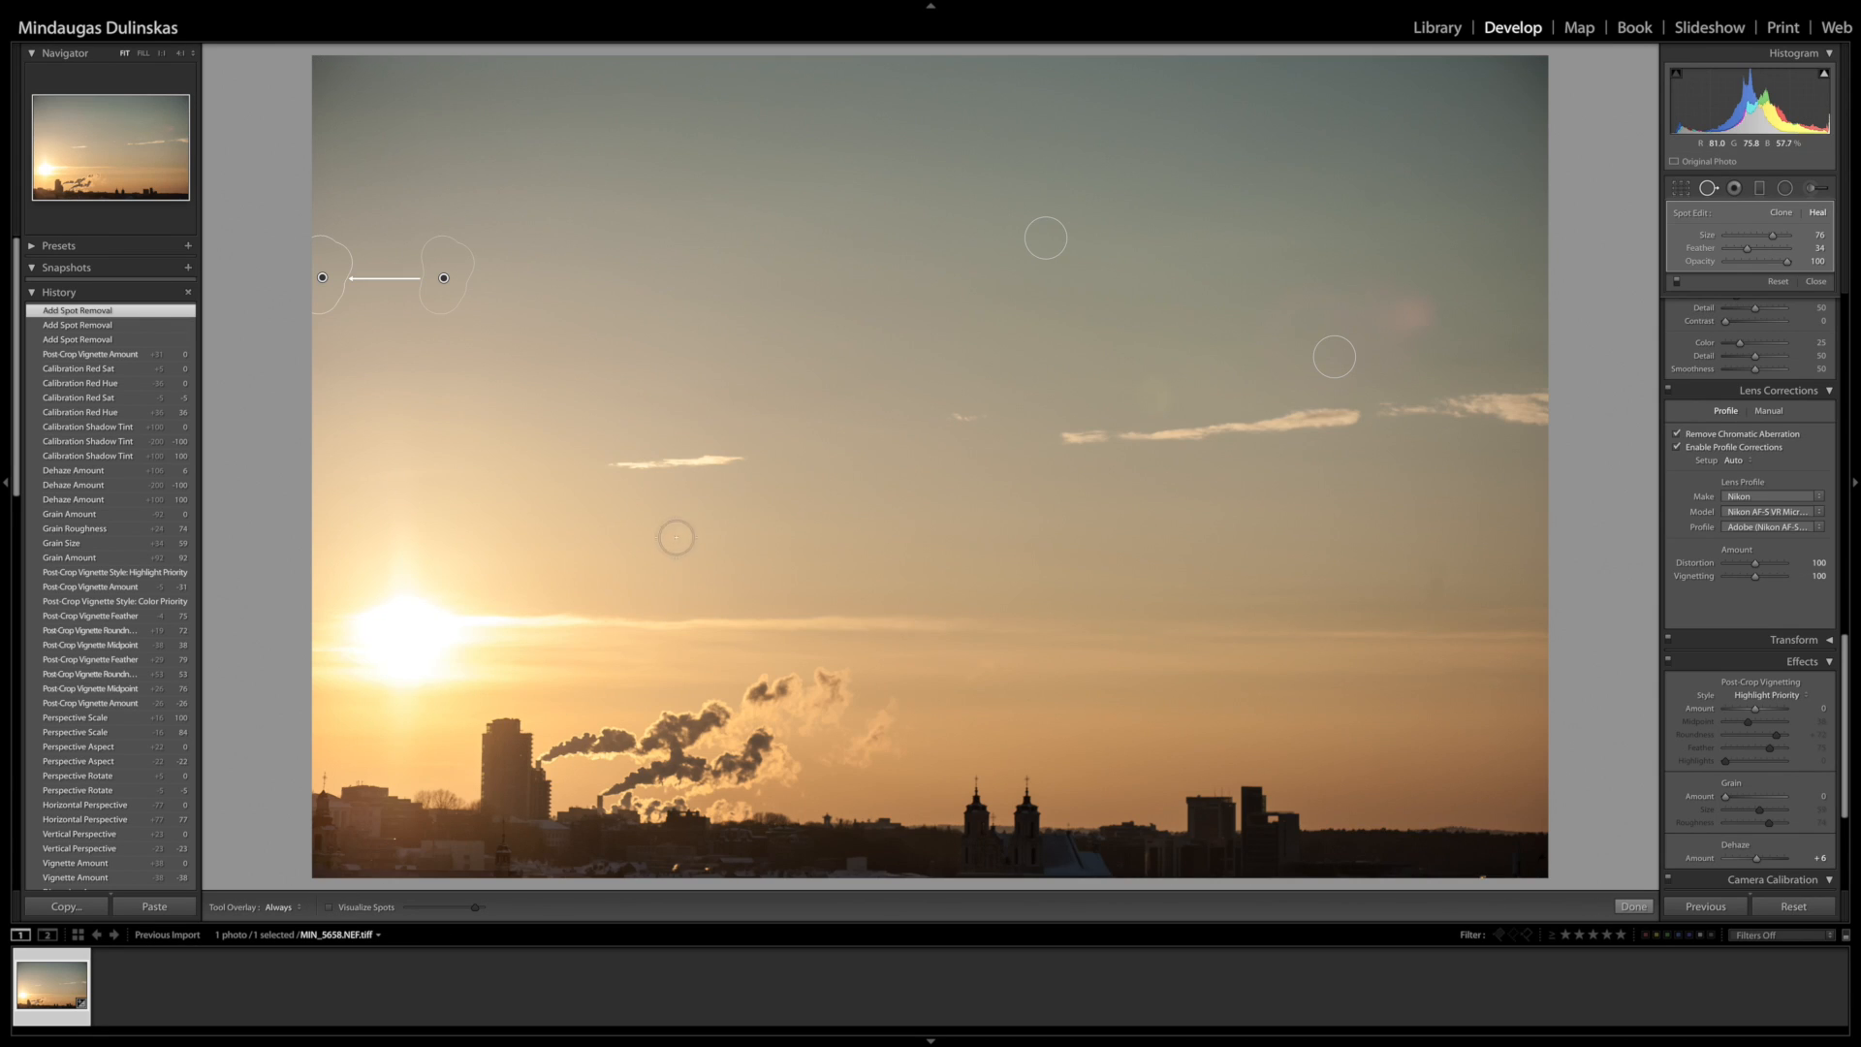
click(328, 908)
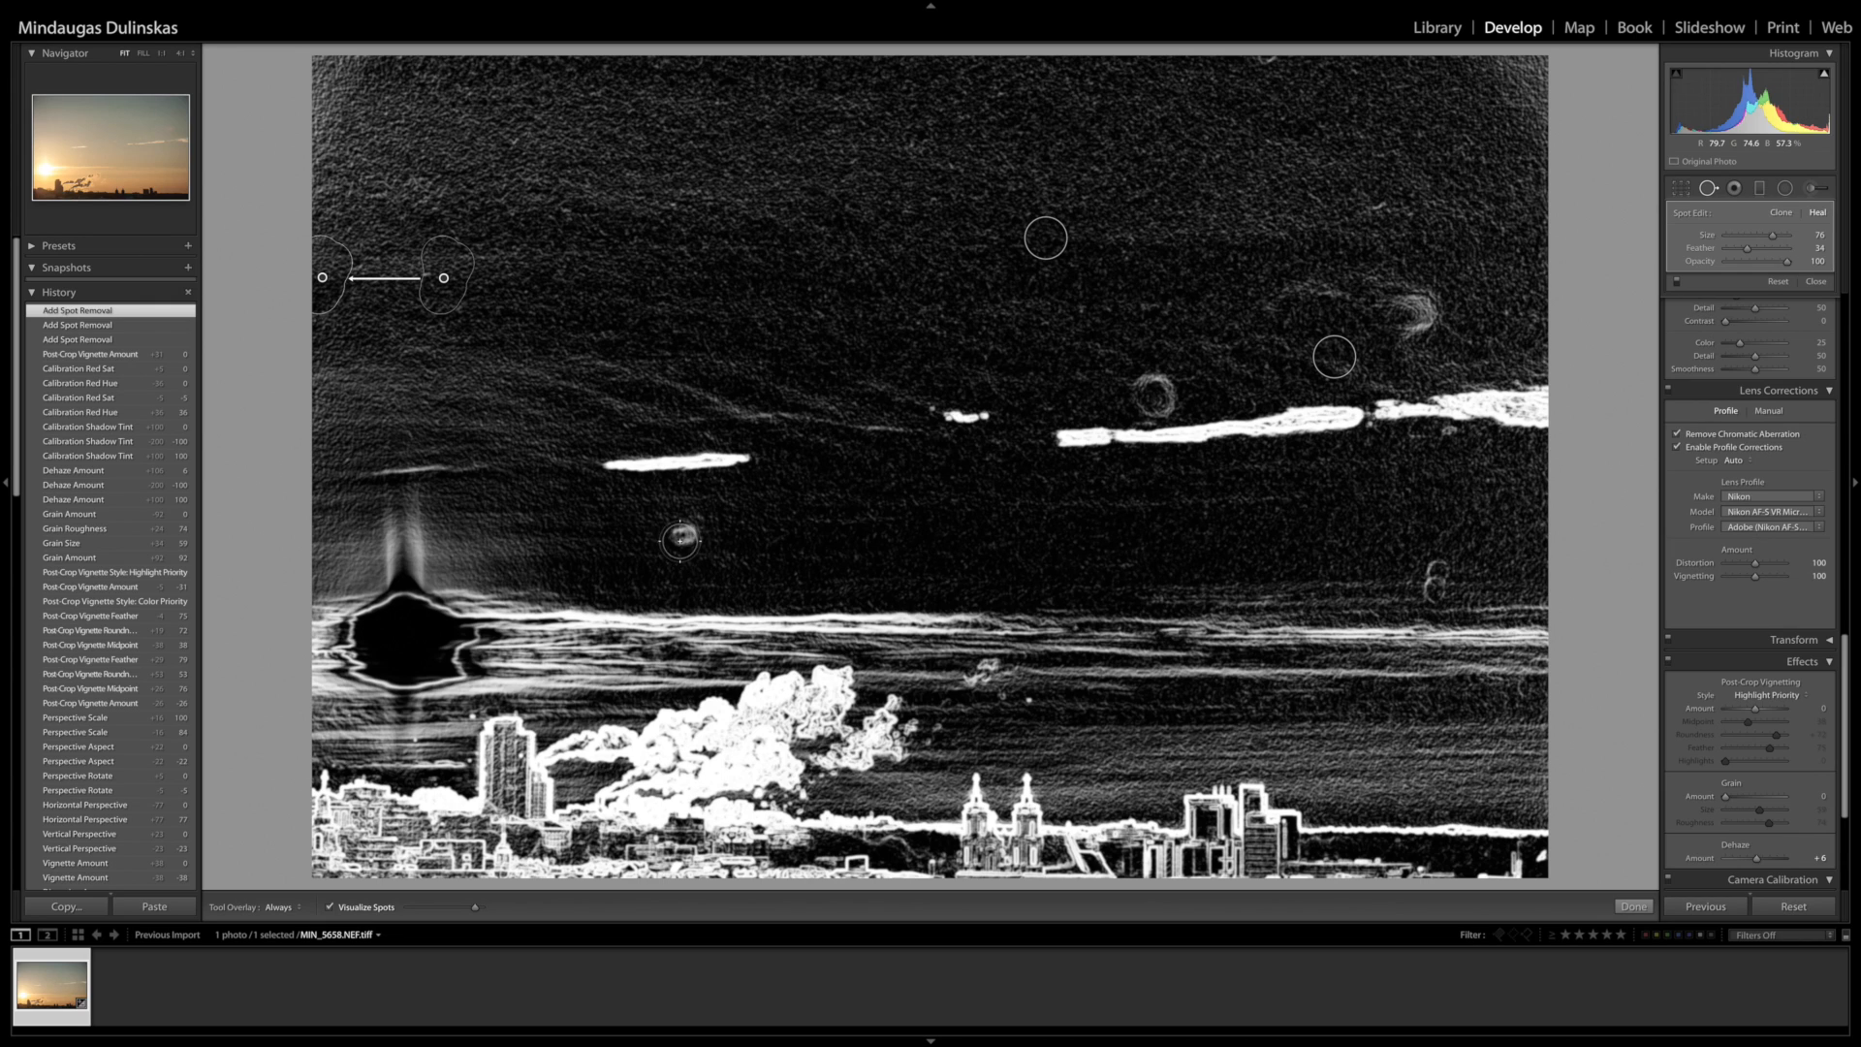
- Heal the spot below the short left cloud and the one low in the right sky, checking them without Visualize Spots
click(686, 534)
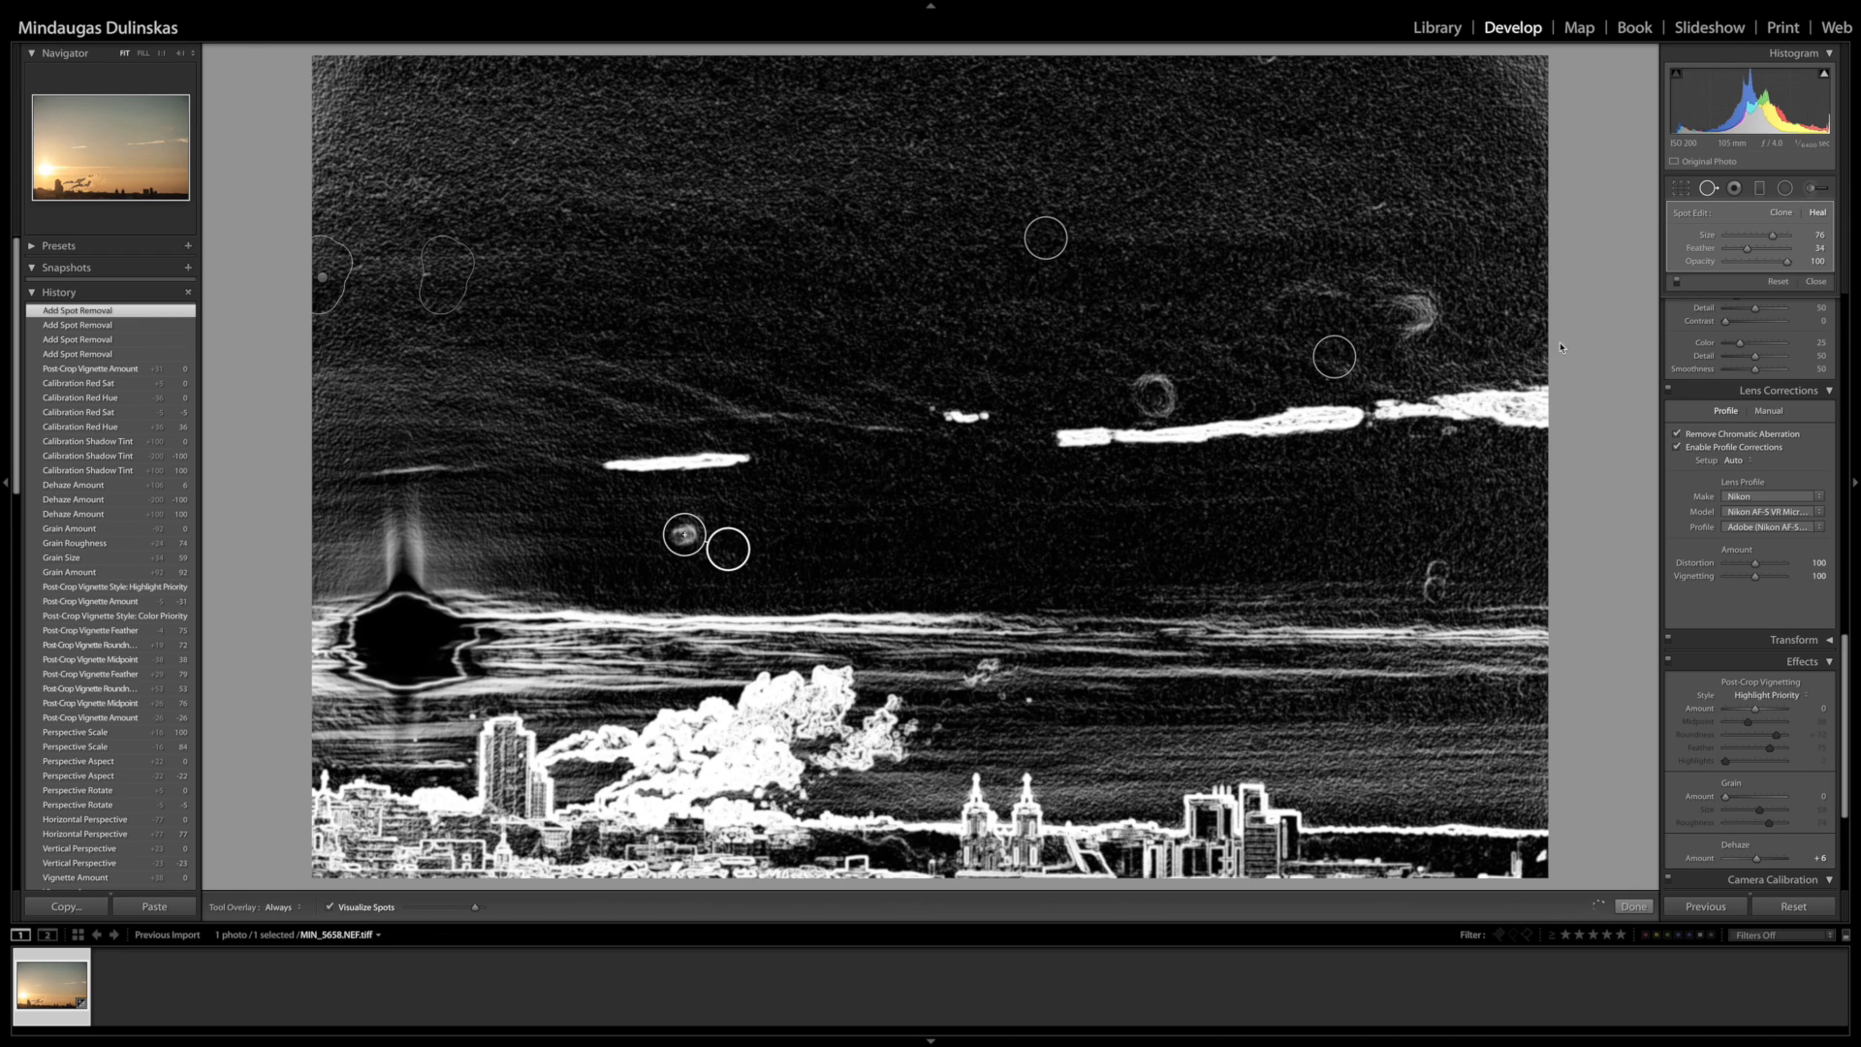
drag(1435, 570, 1434, 594)
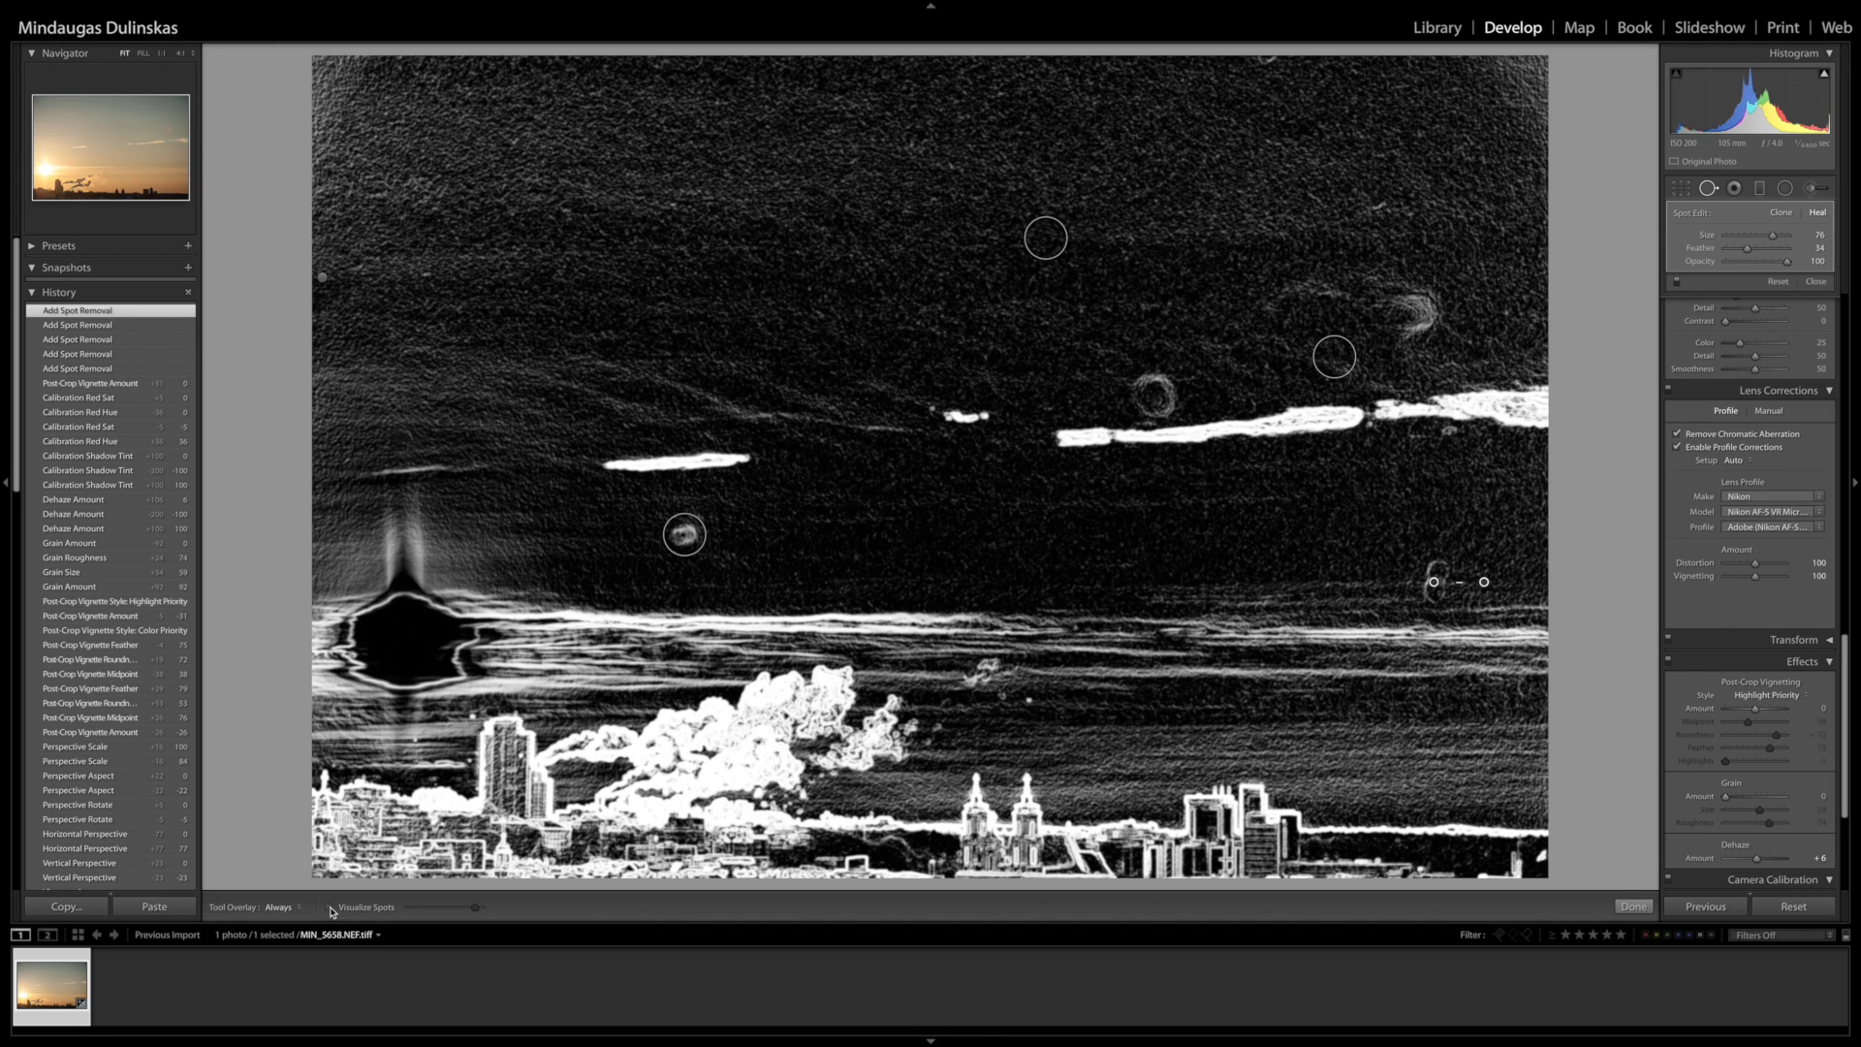
click(330, 908)
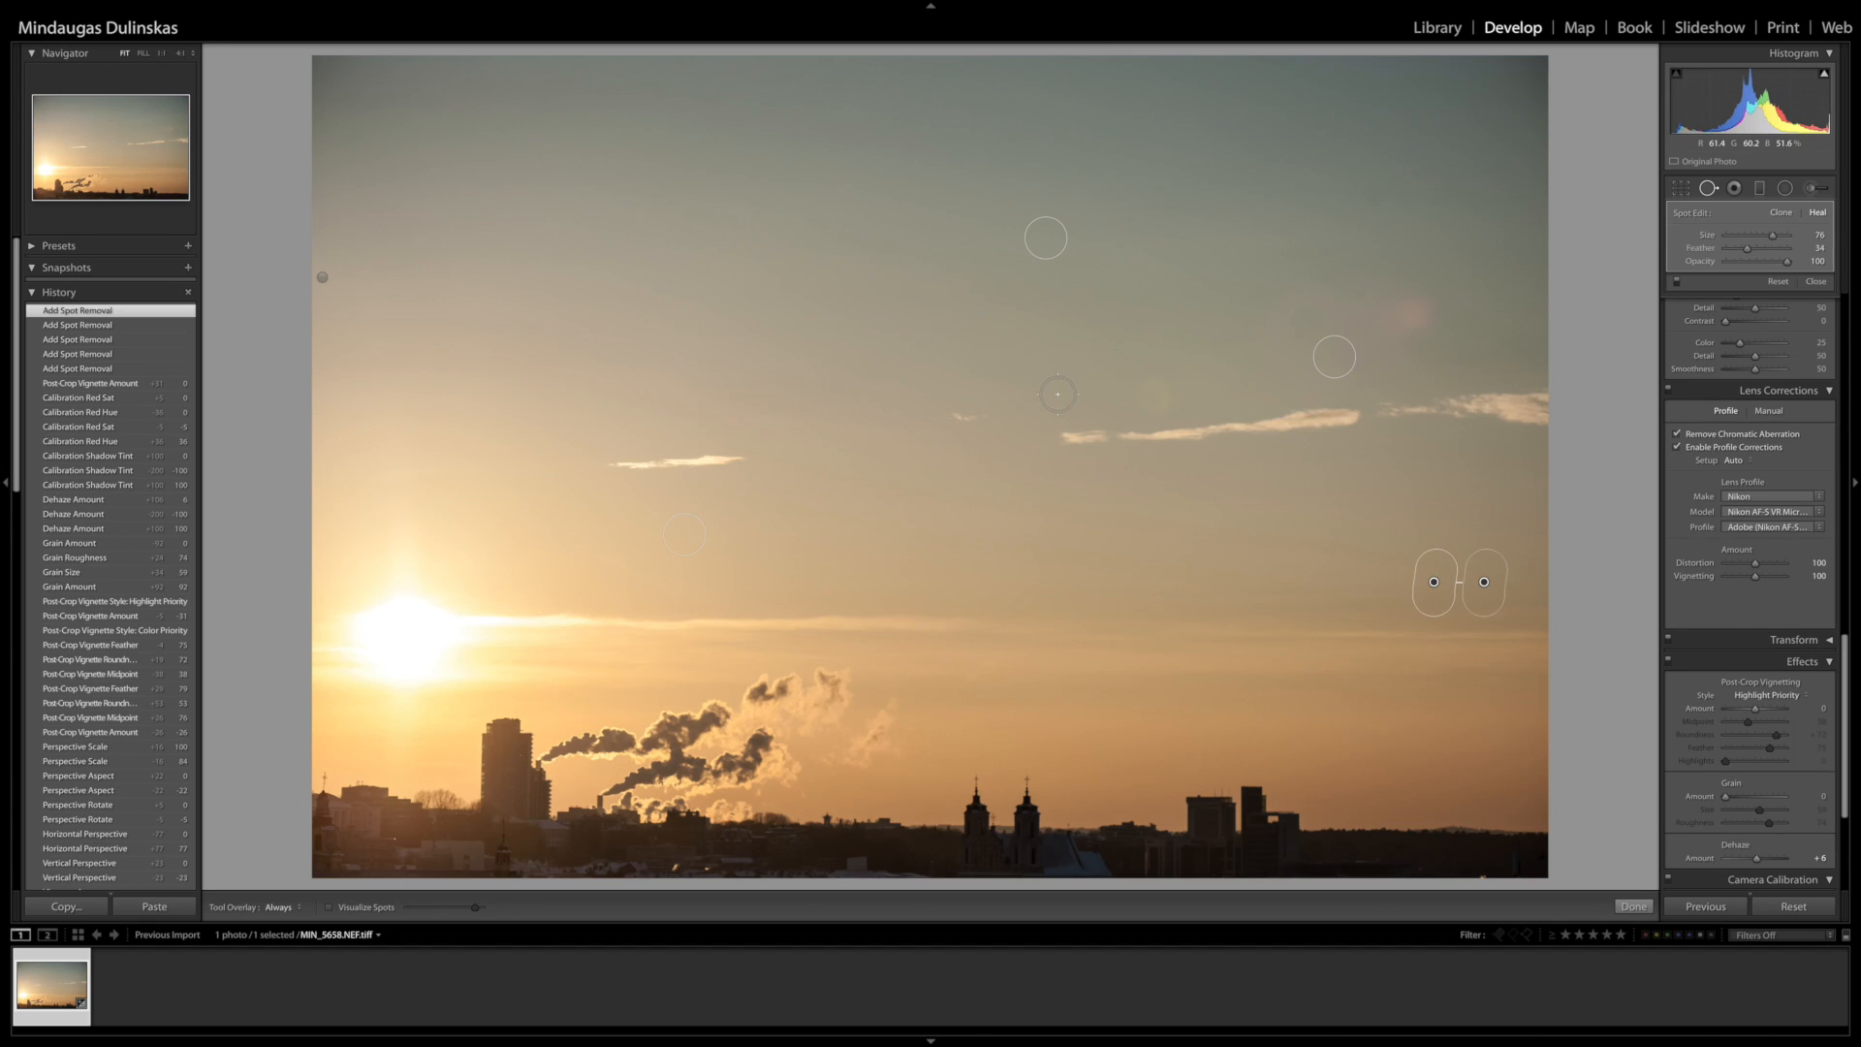
click(328, 907)
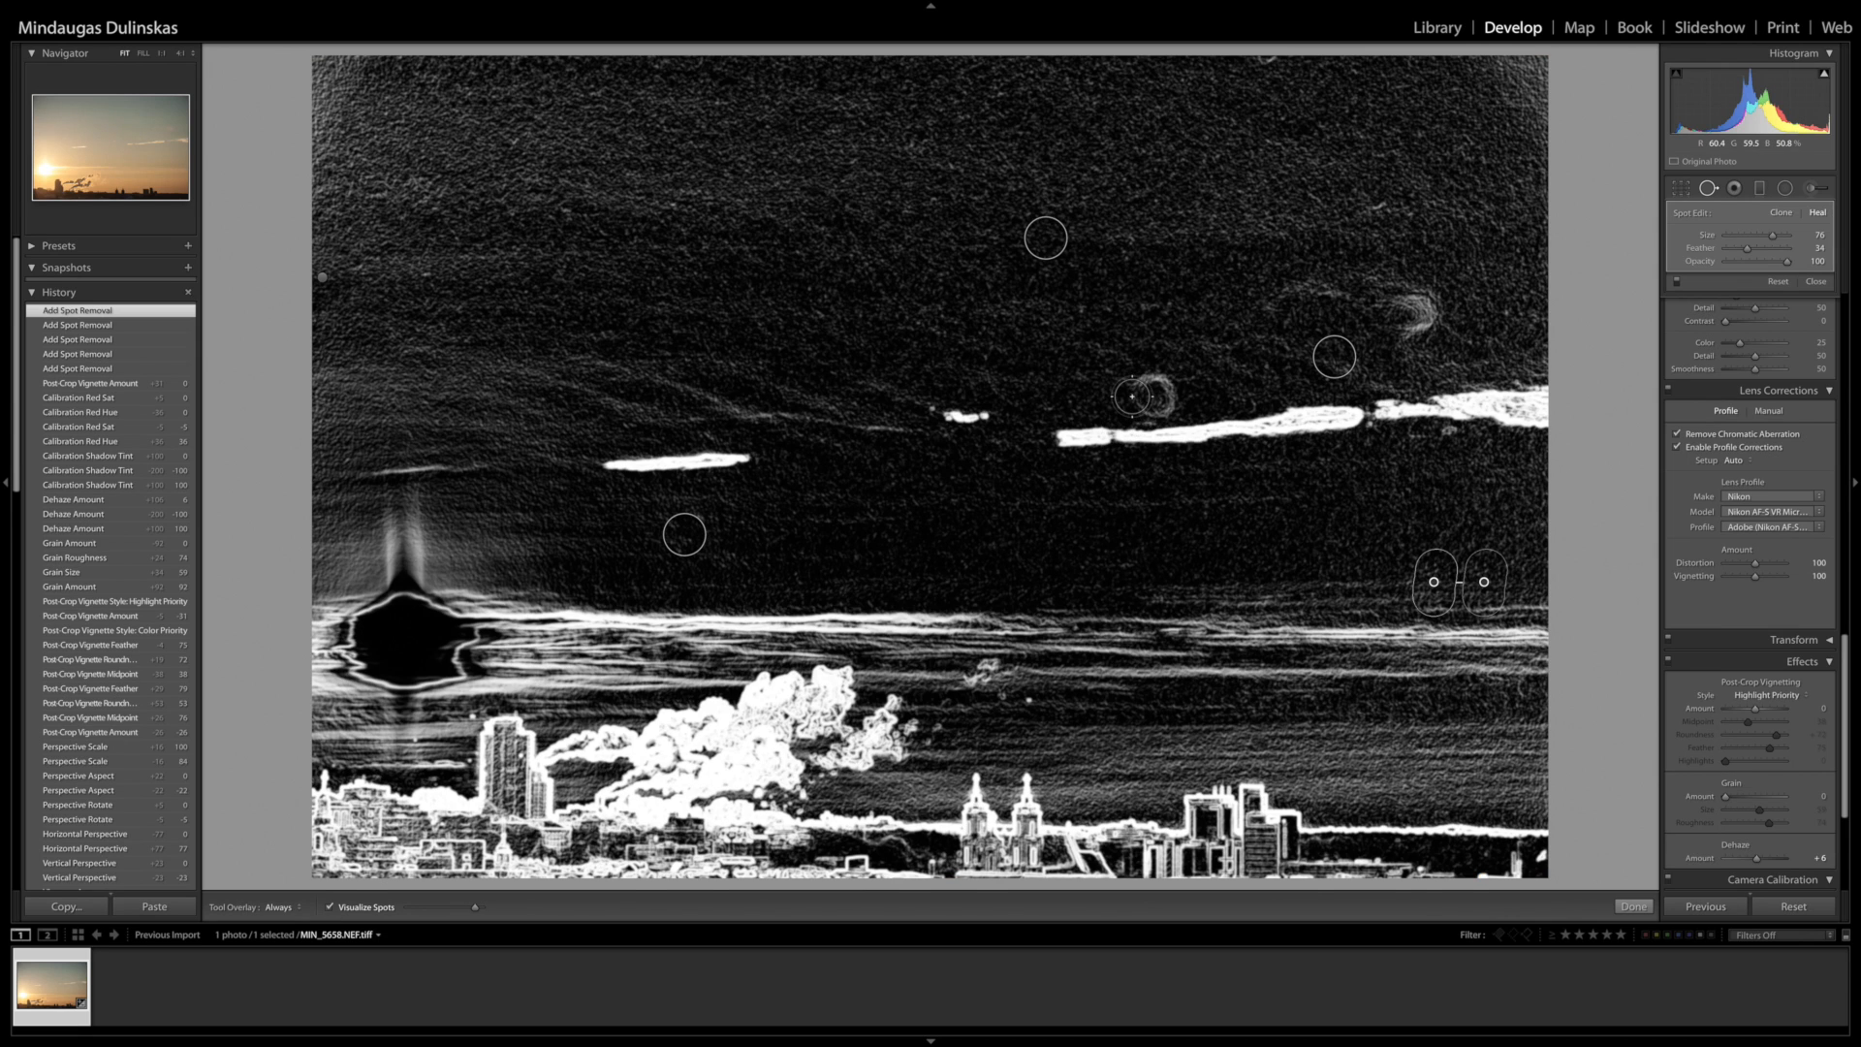
- Heal the spots above the long cloud and in the upper right sky, turn off Visualize Spots and close Spot Removal
mouse_move(1157, 385)
mouse_down()
mouse_move(1169, 402)
mouse_move(1150, 400)
mouse_up()
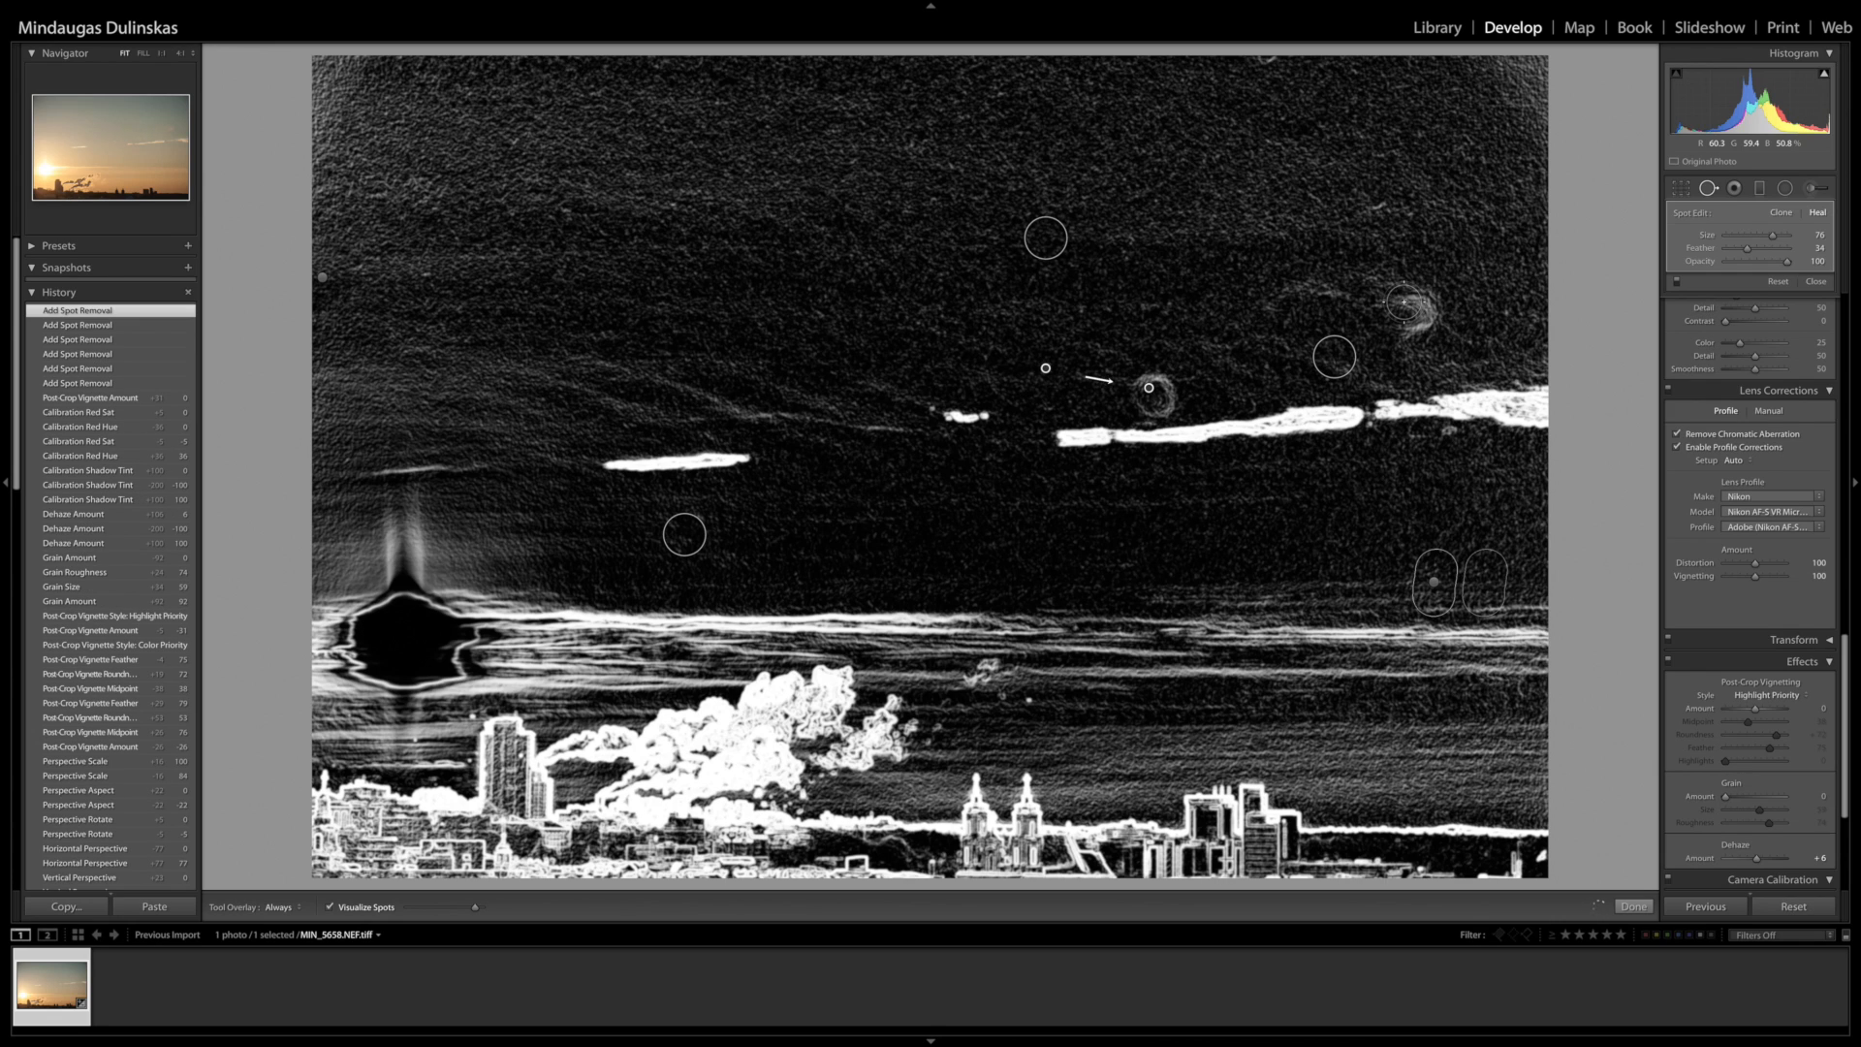
mouse_move(1431, 310)
mouse_down()
mouse_move(1416, 302)
mouse_move(1422, 318)
mouse_up()
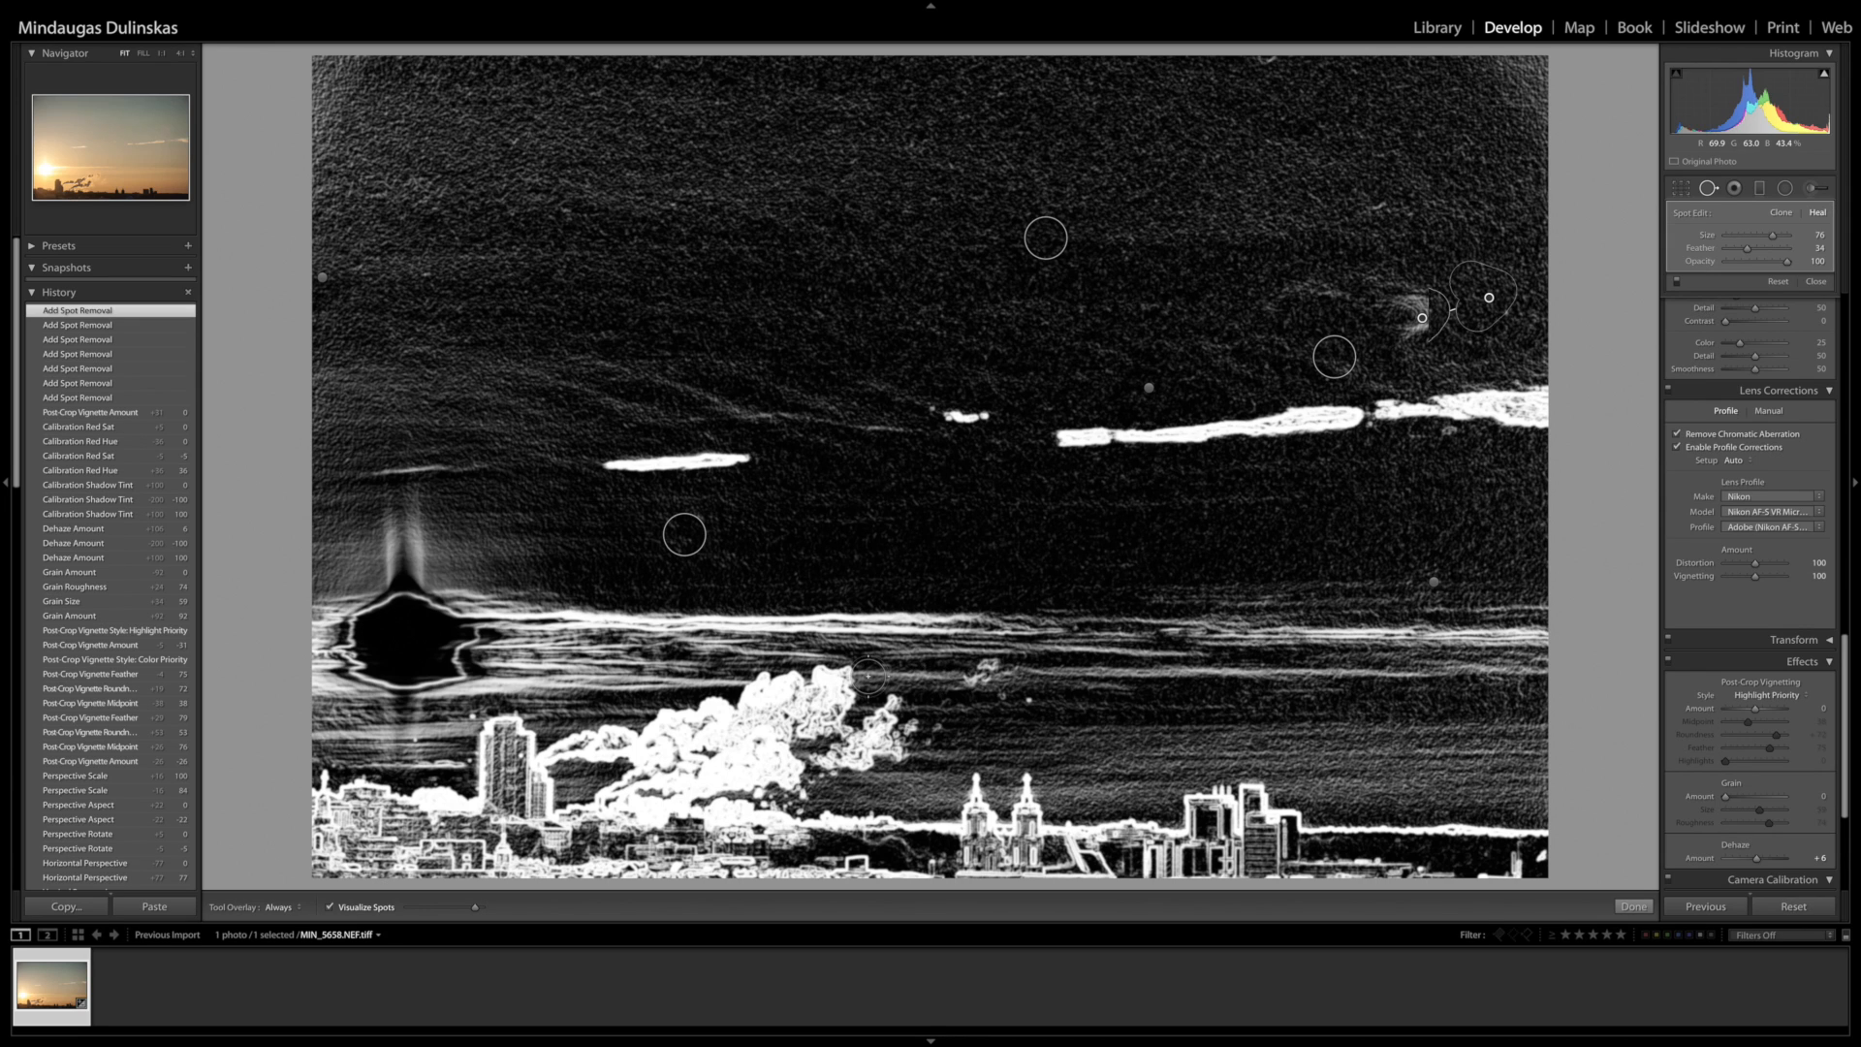
click(330, 911)
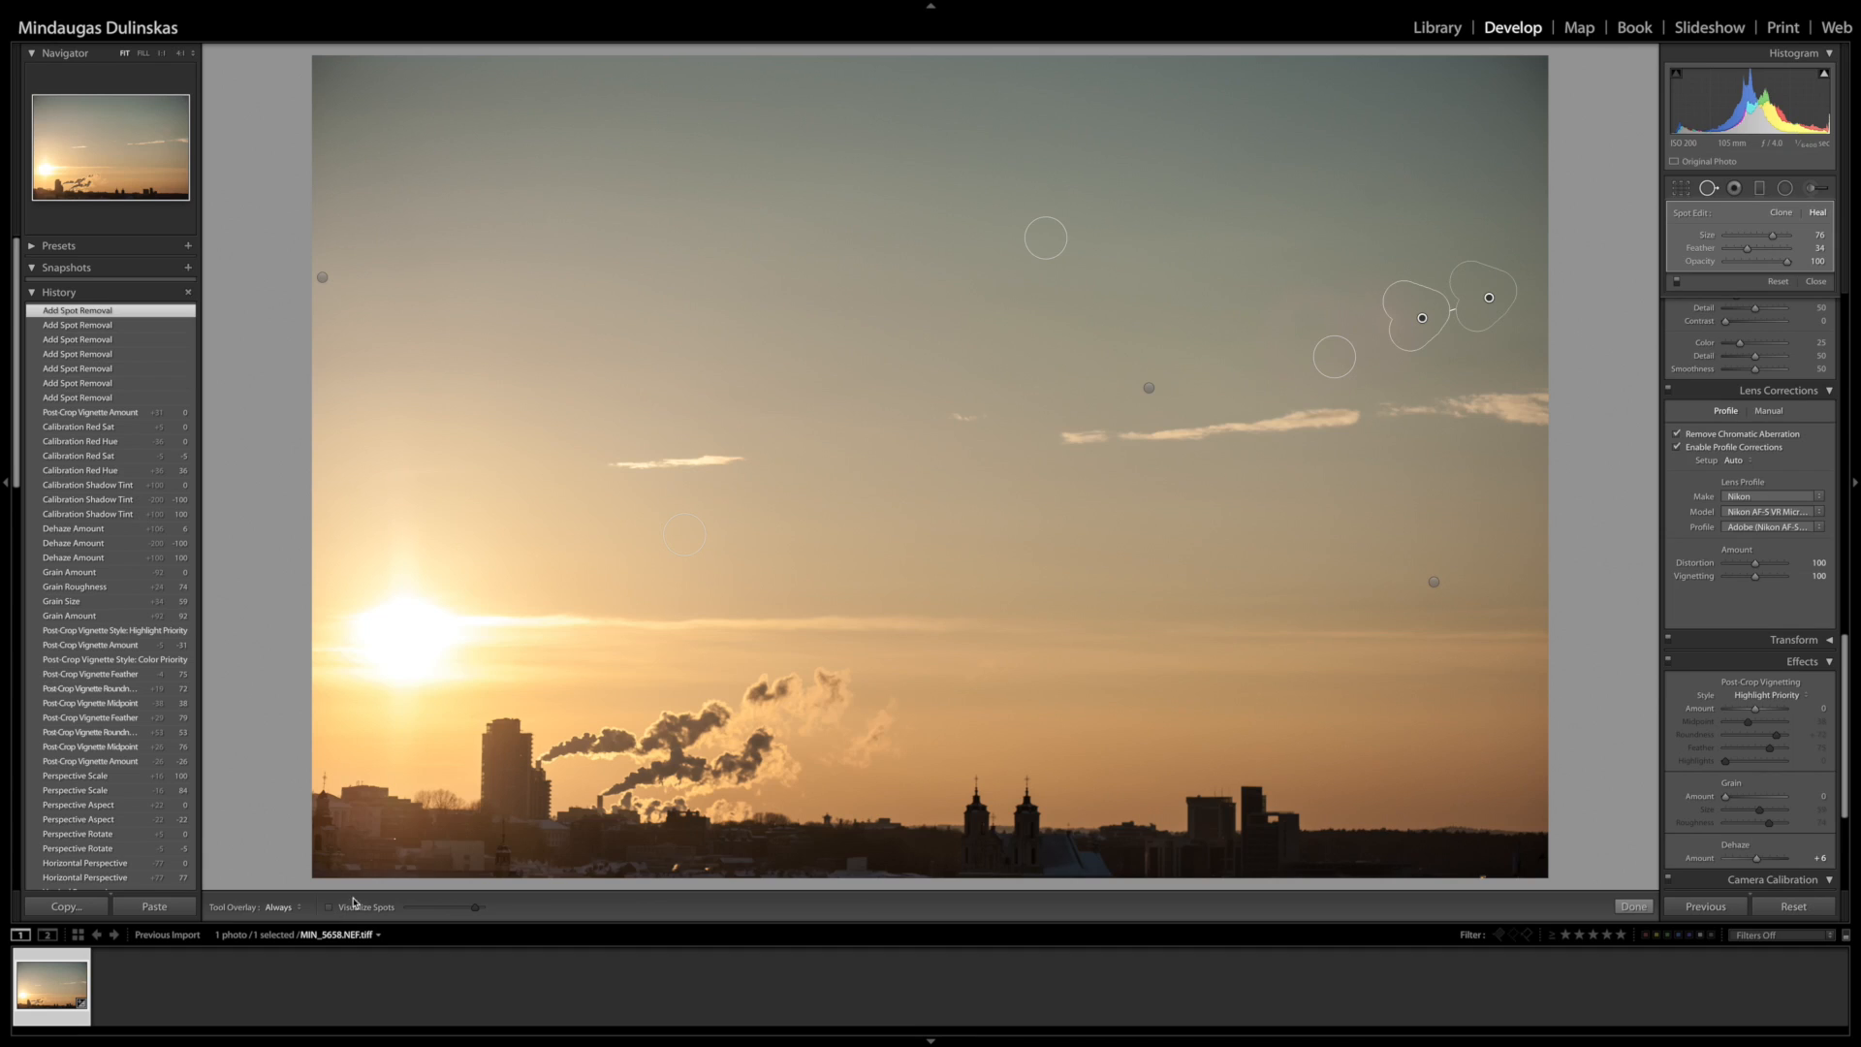
key(q)
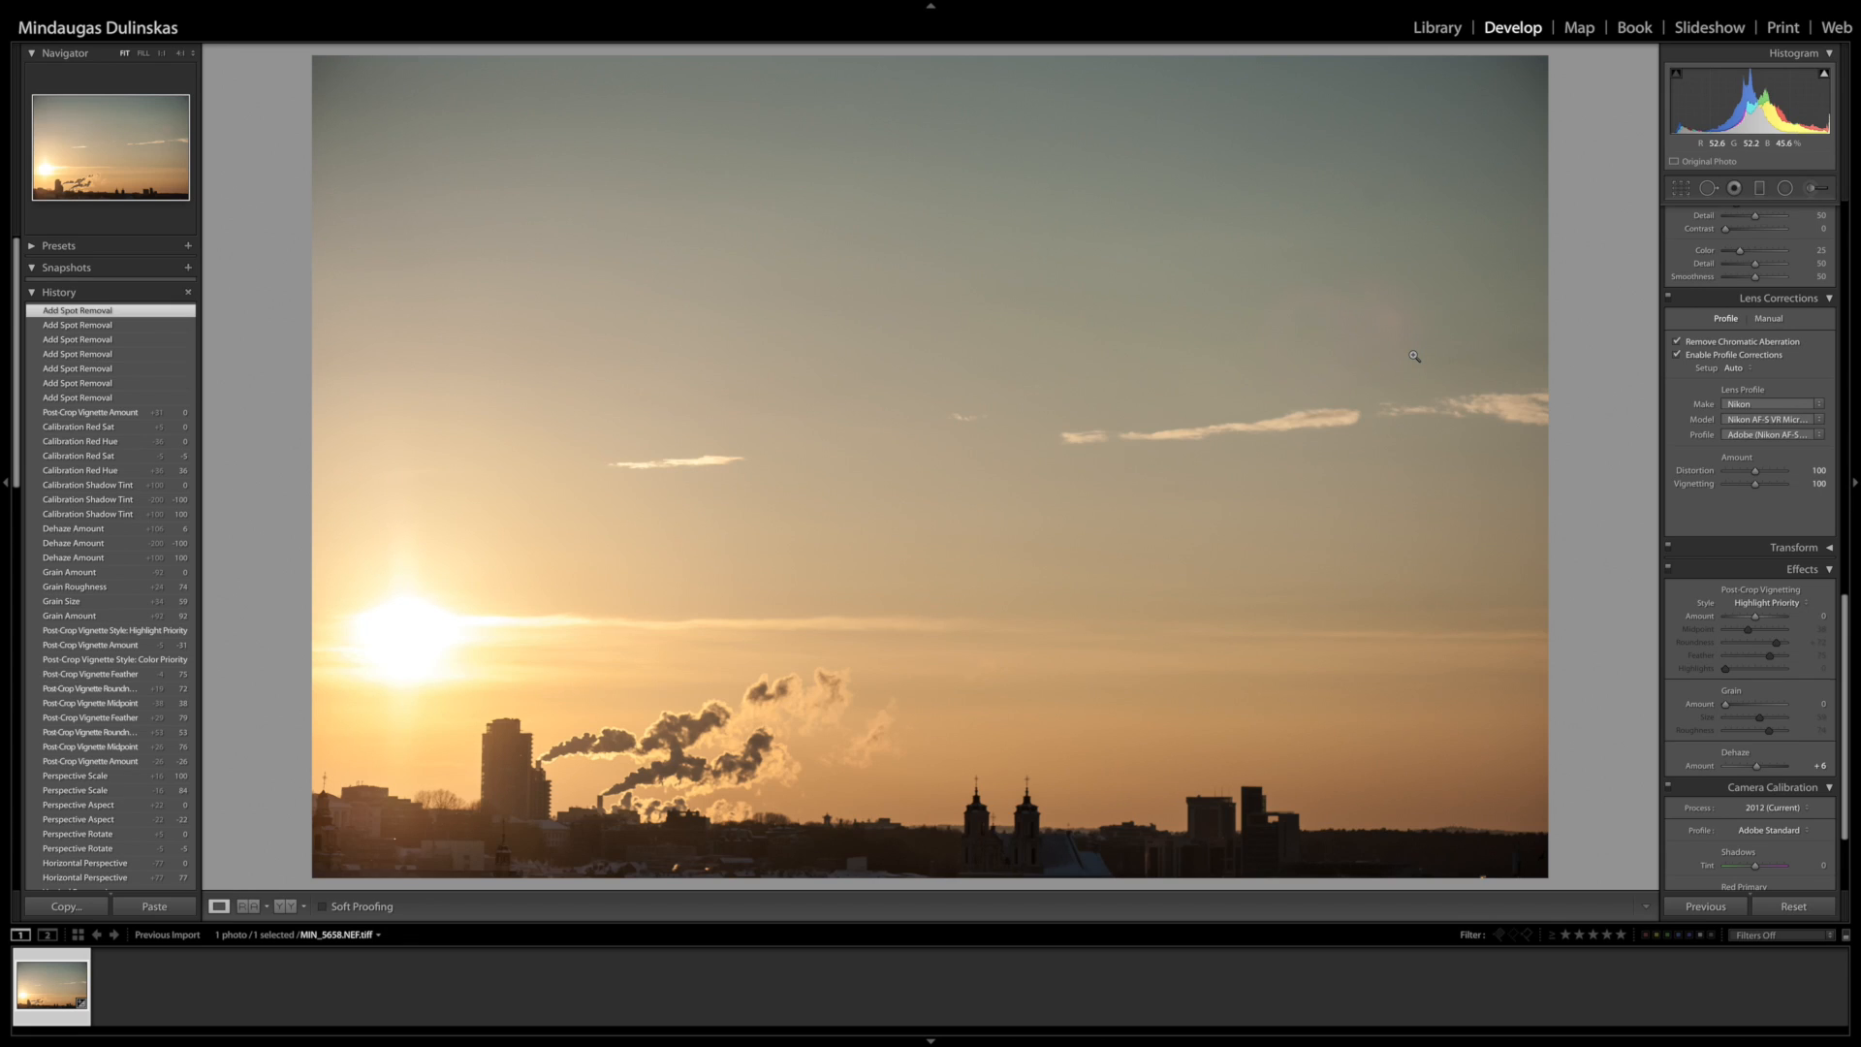
- Crop a thin strip of sky off the top edge of the photo and apply the crop
scroll(1745, 485, up, 10)
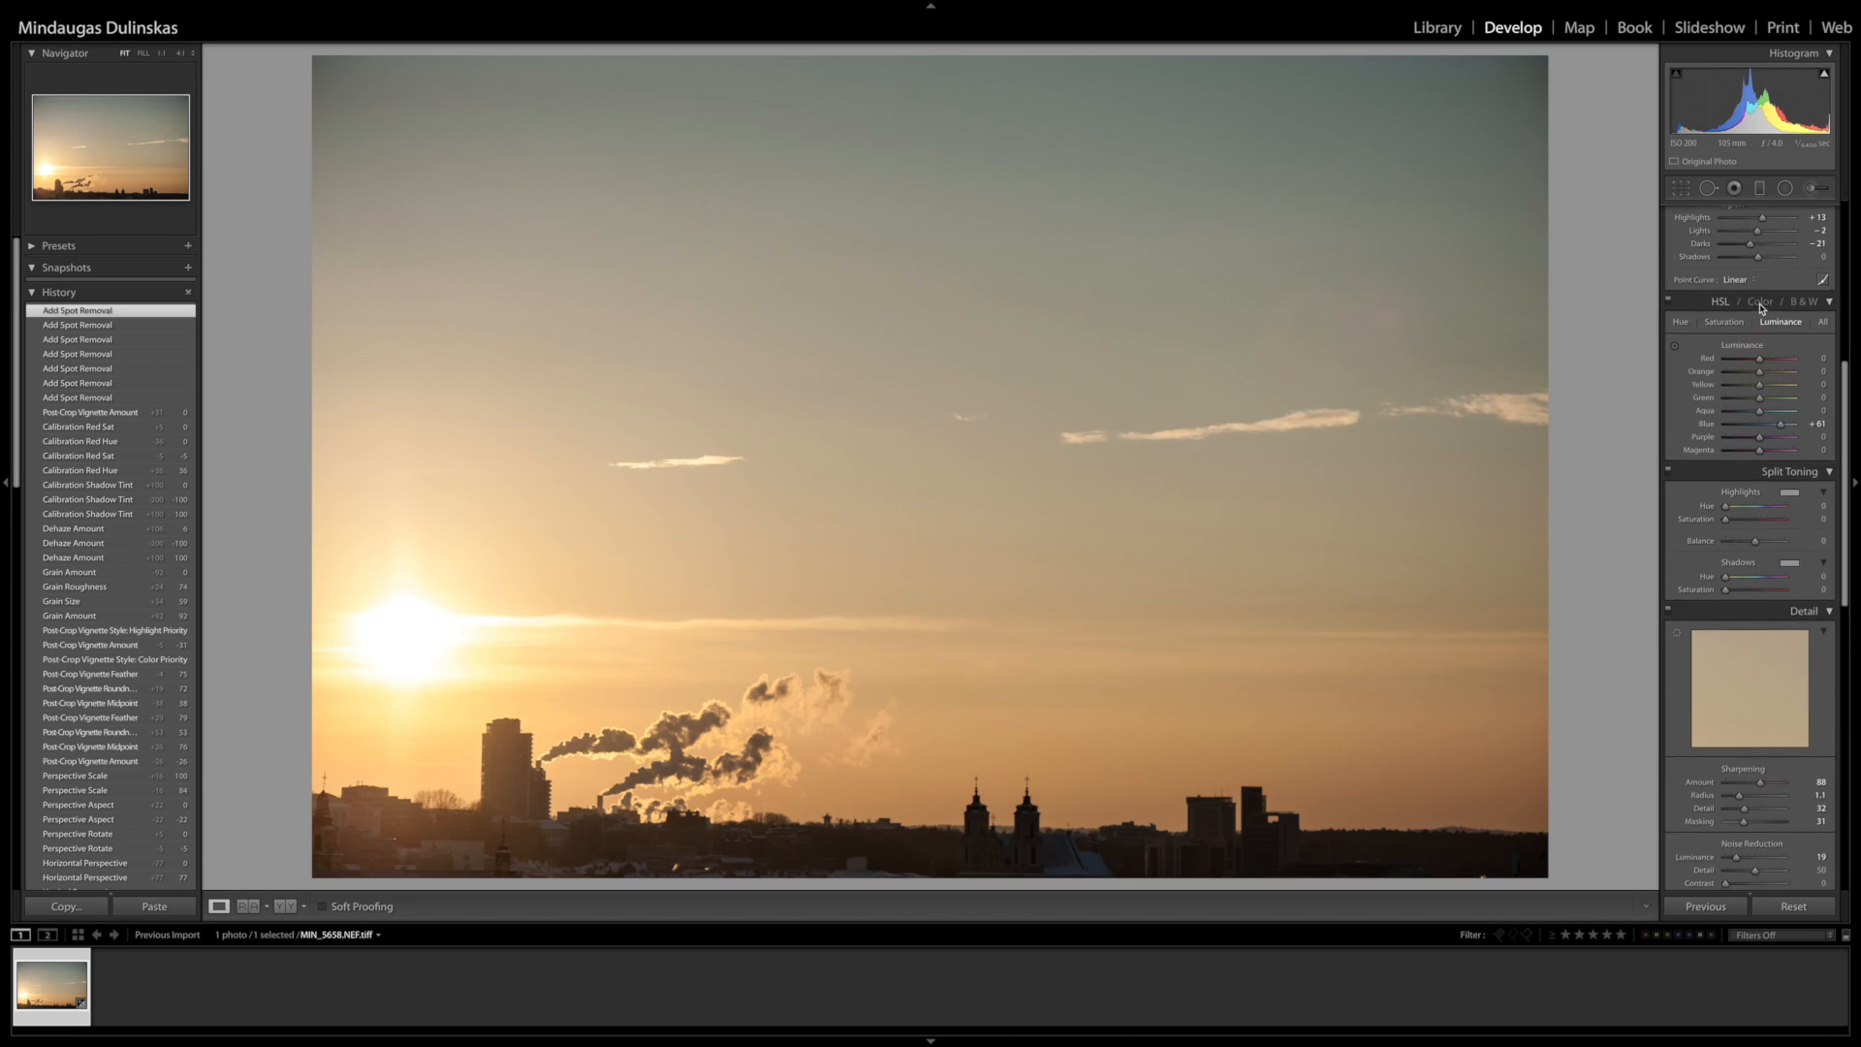
scroll(1733, 300, up, 2)
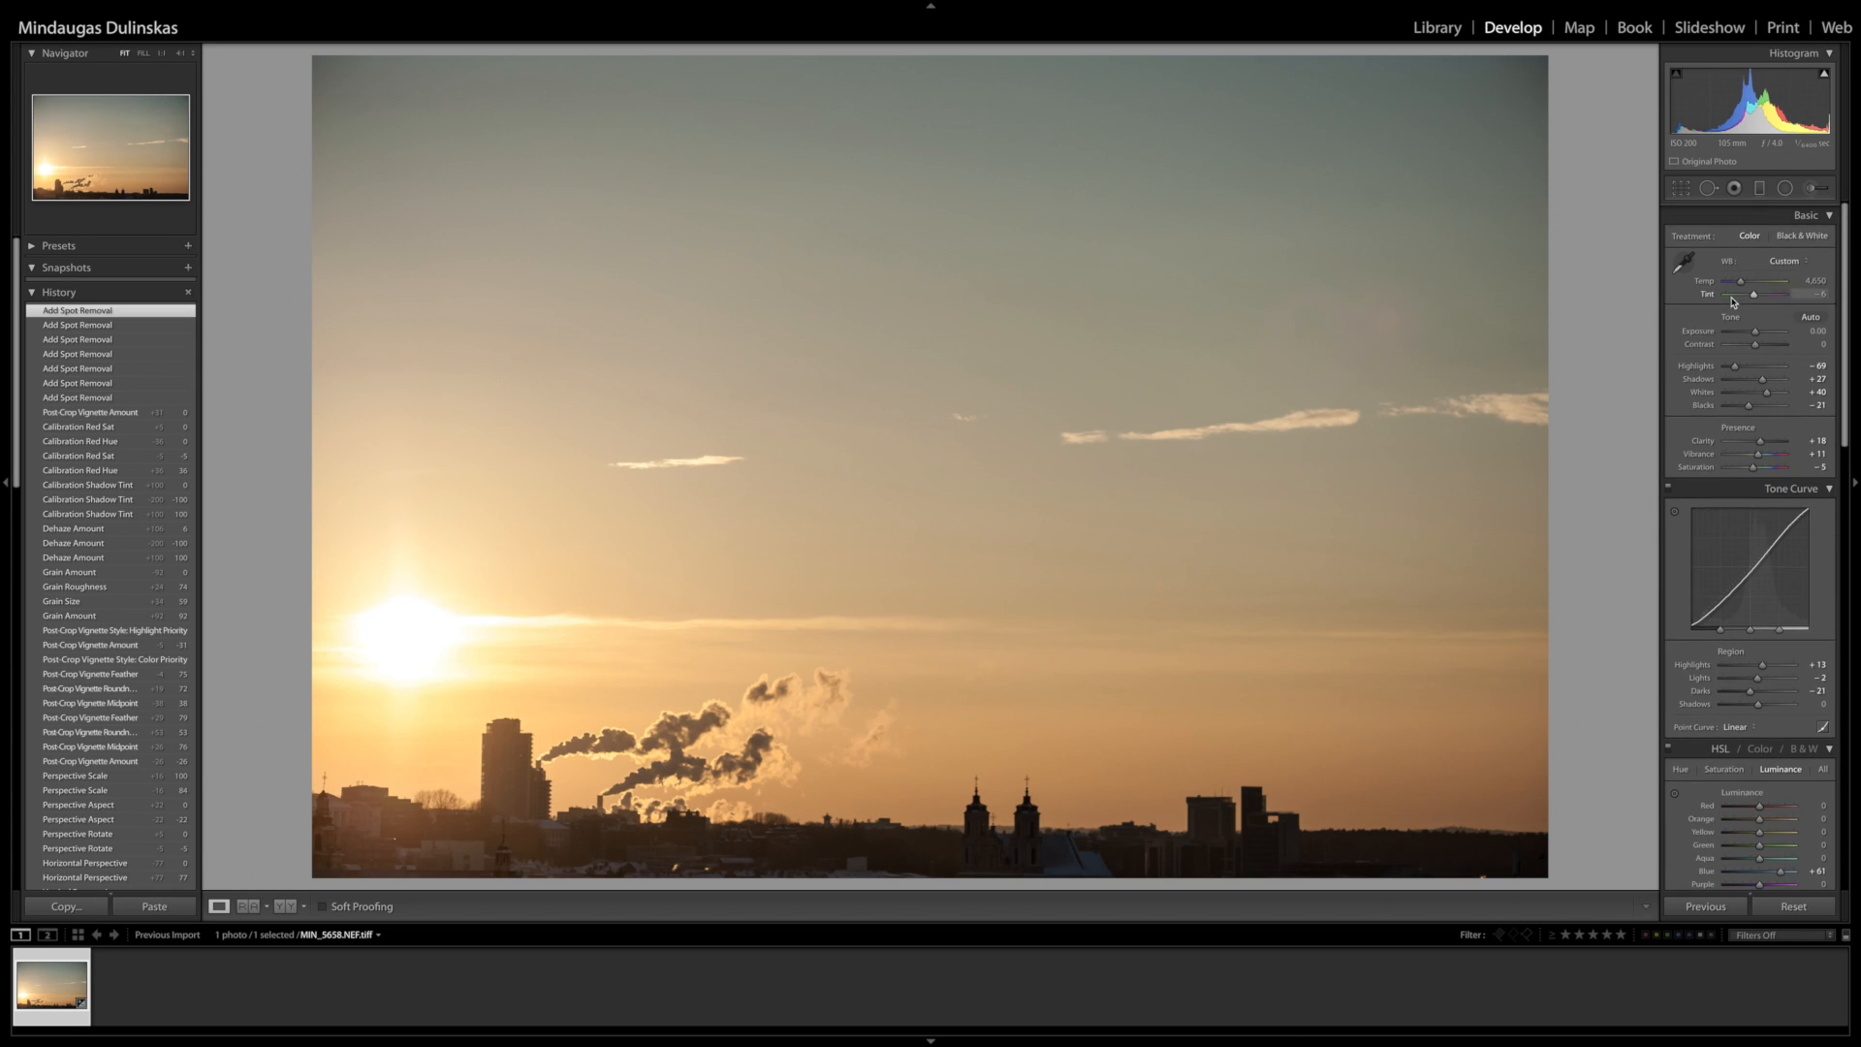
click(1681, 188)
drag(928, 55, 923, 84)
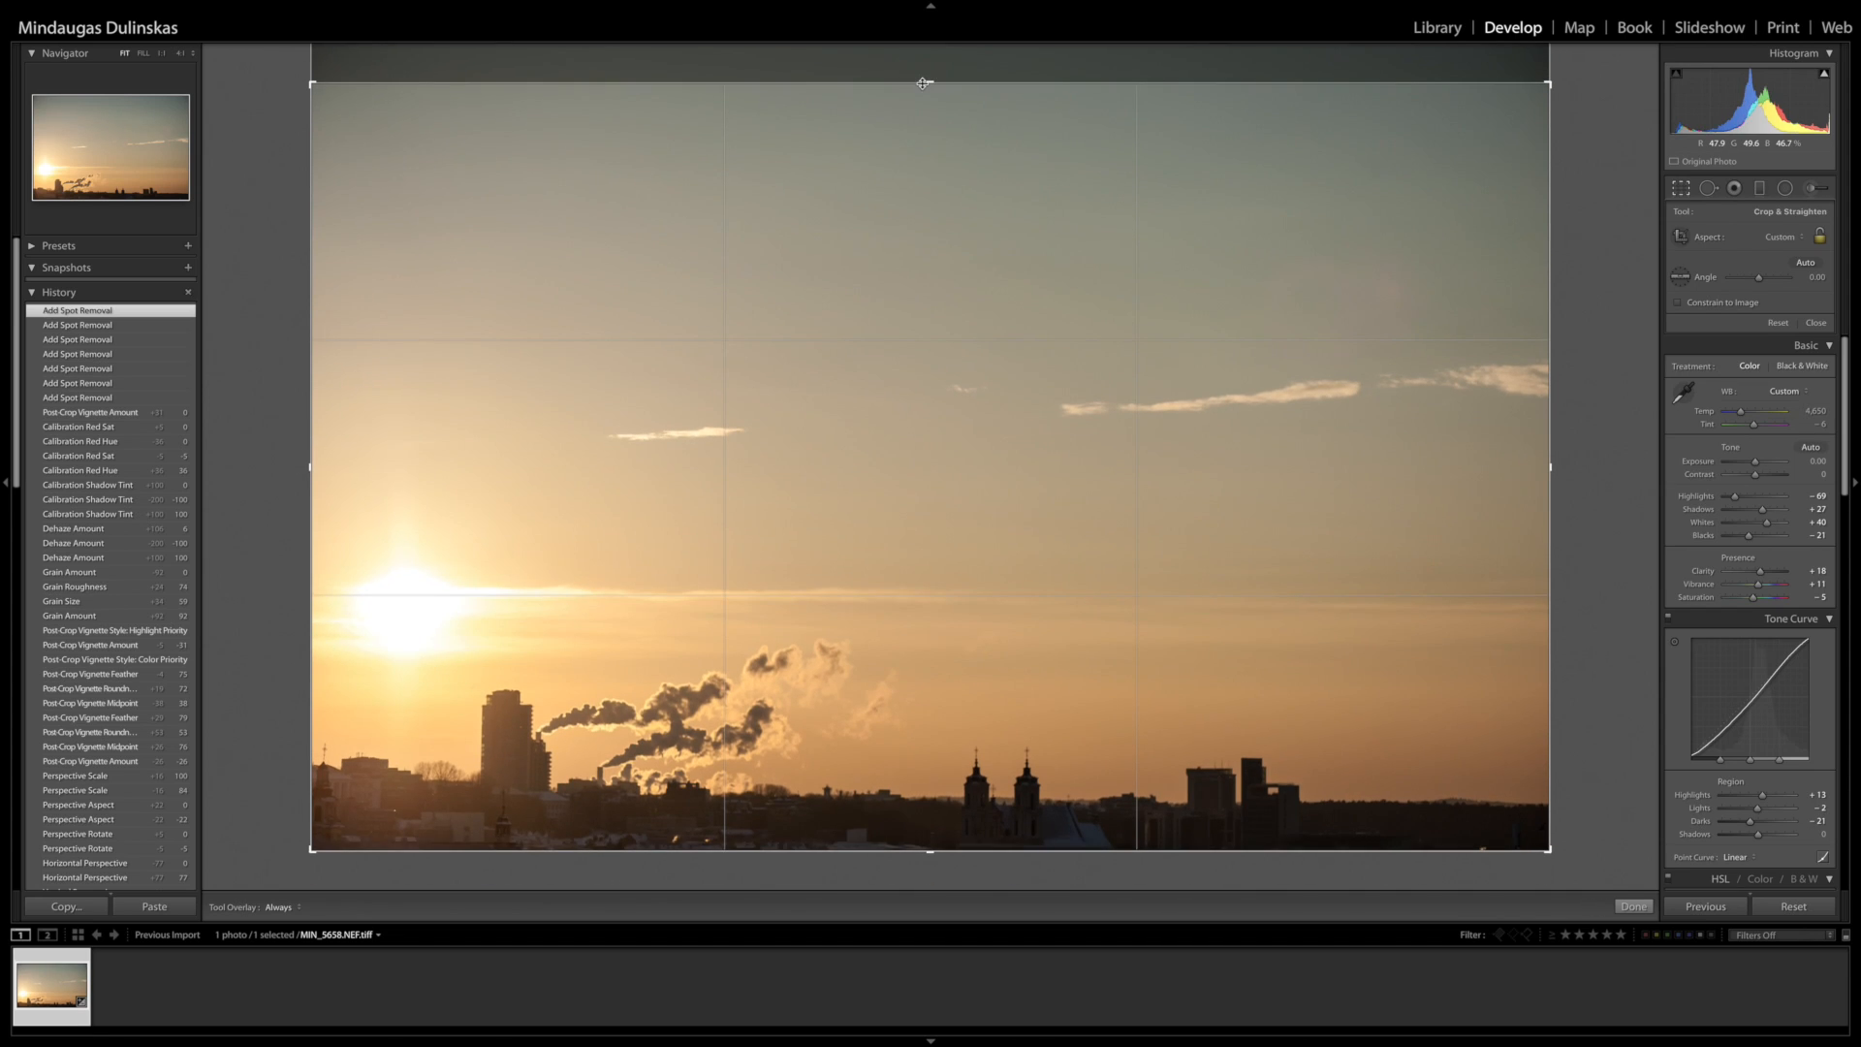
key(Return)
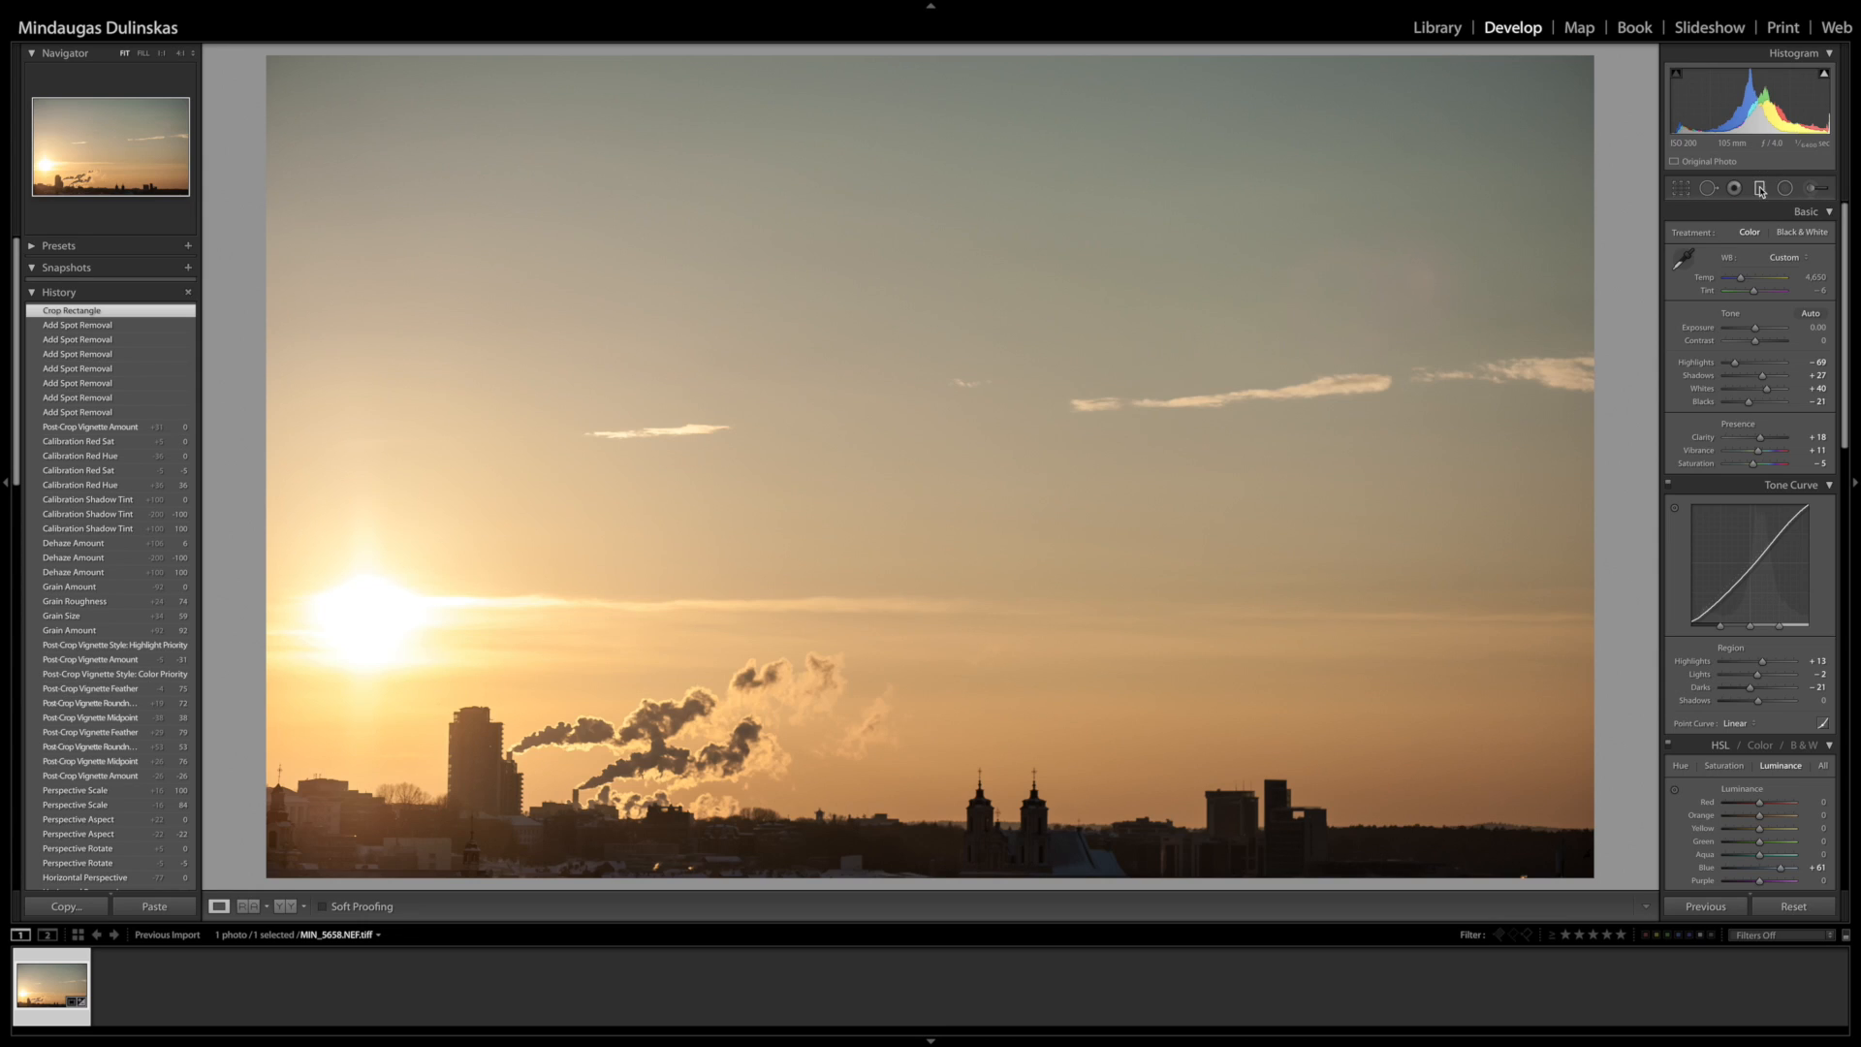
- Add a graduated filter from the top of the sky down to just above the sun, with Temp 61 and Tint 100
click(1760, 189)
drag(905, 125, 898, 556)
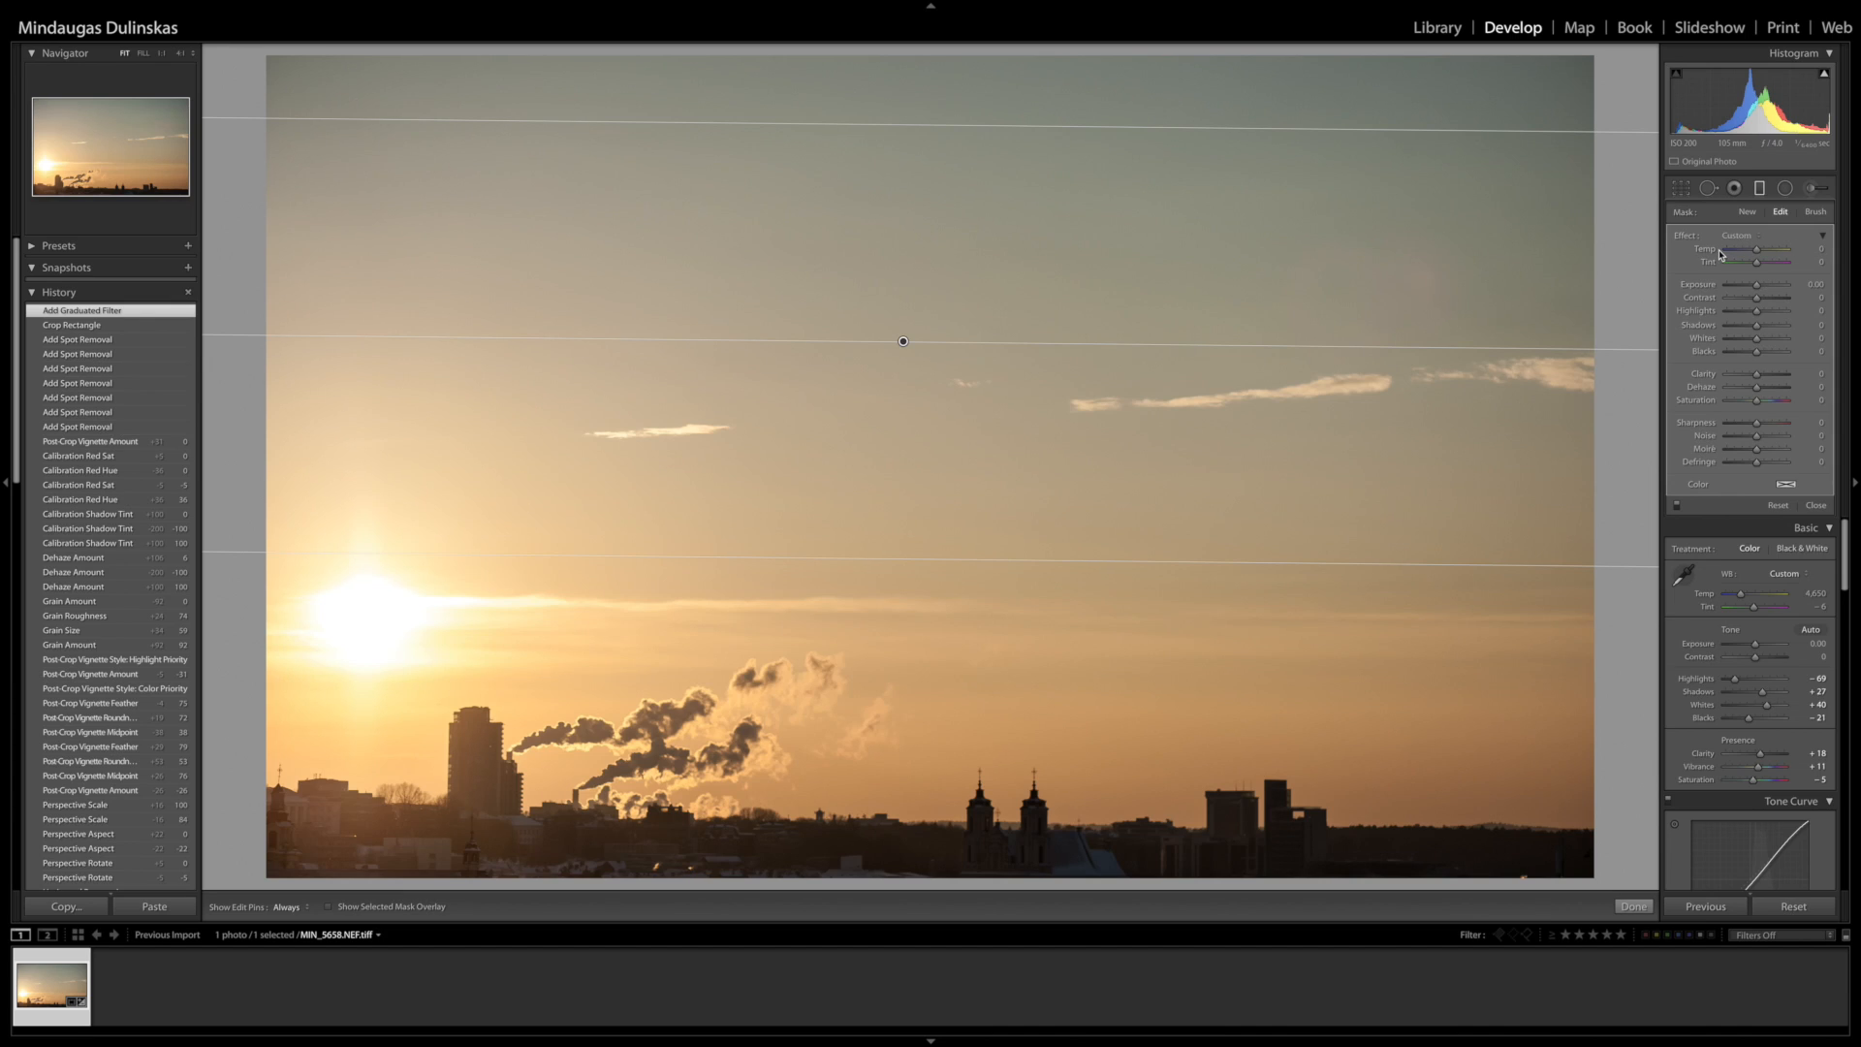
drag(1722, 255, 1784, 259)
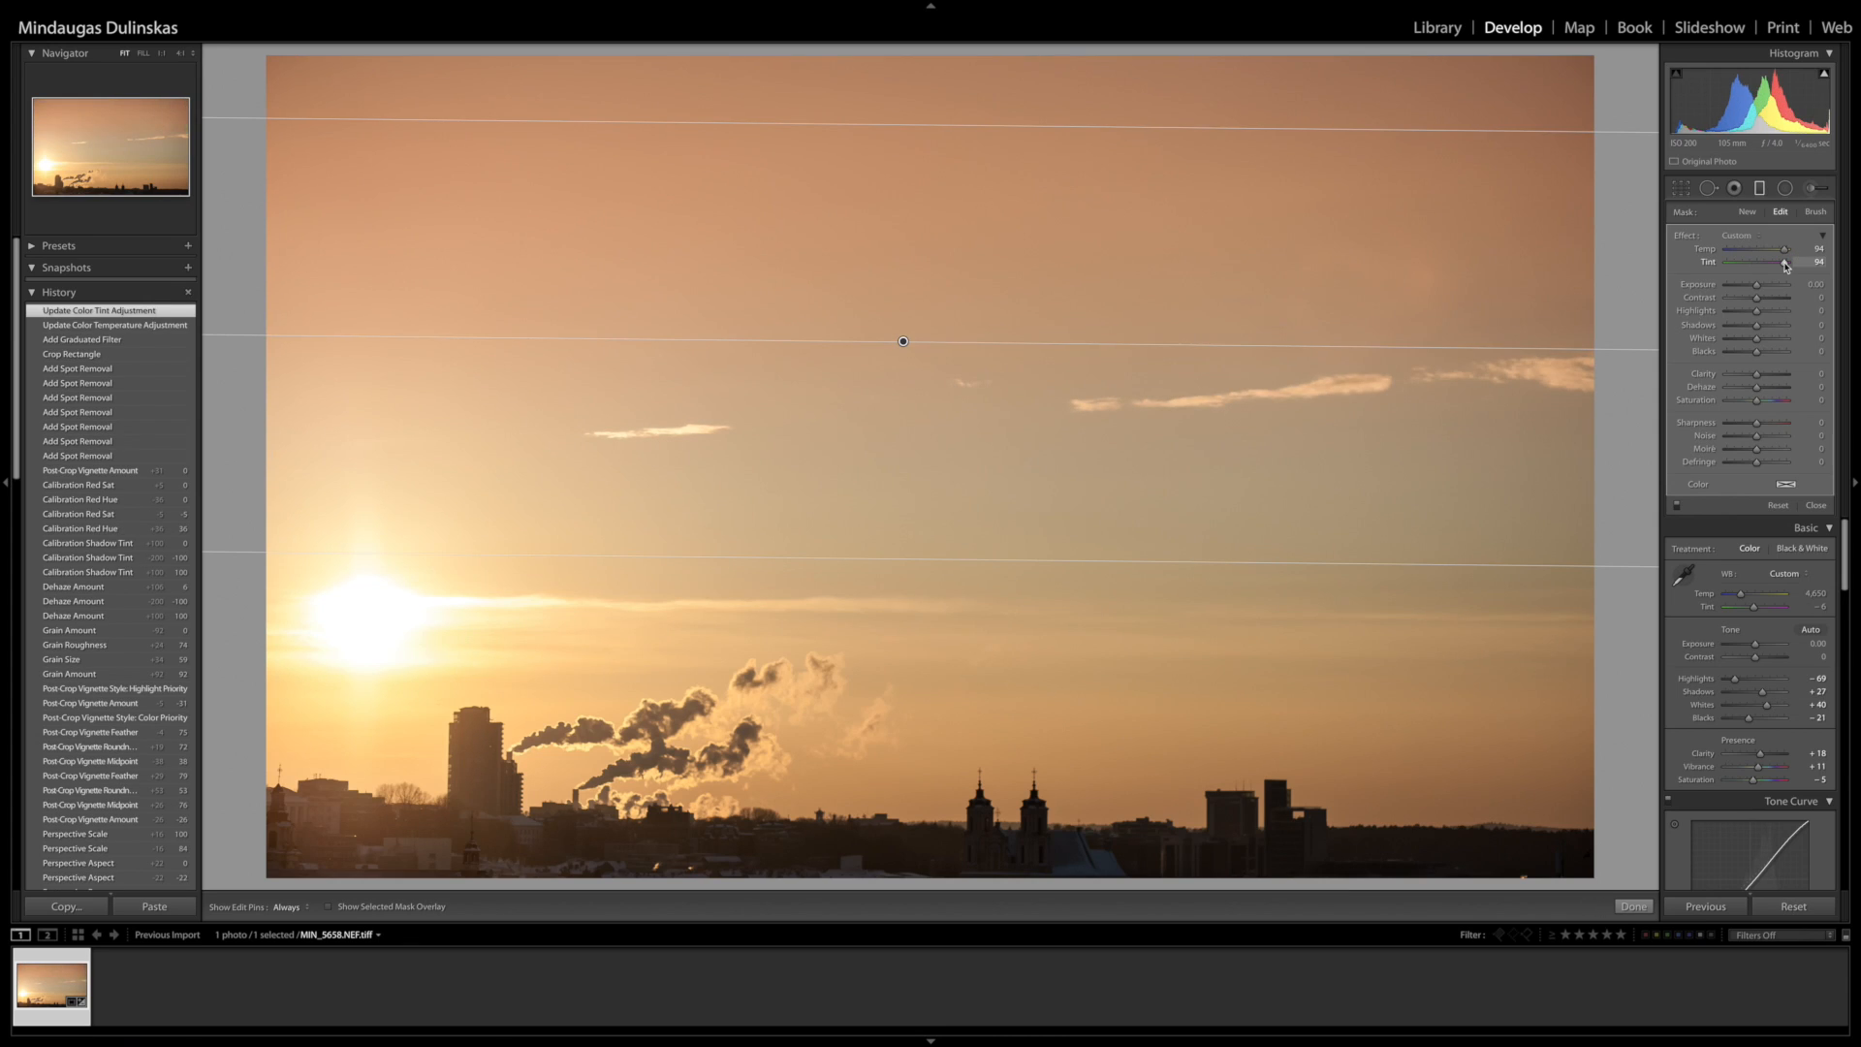
mouse_move(1784, 250)
mouse_down()
mouse_move(1733, 264)
mouse_move(1787, 269)
mouse_move(1770, 250)
mouse_up()
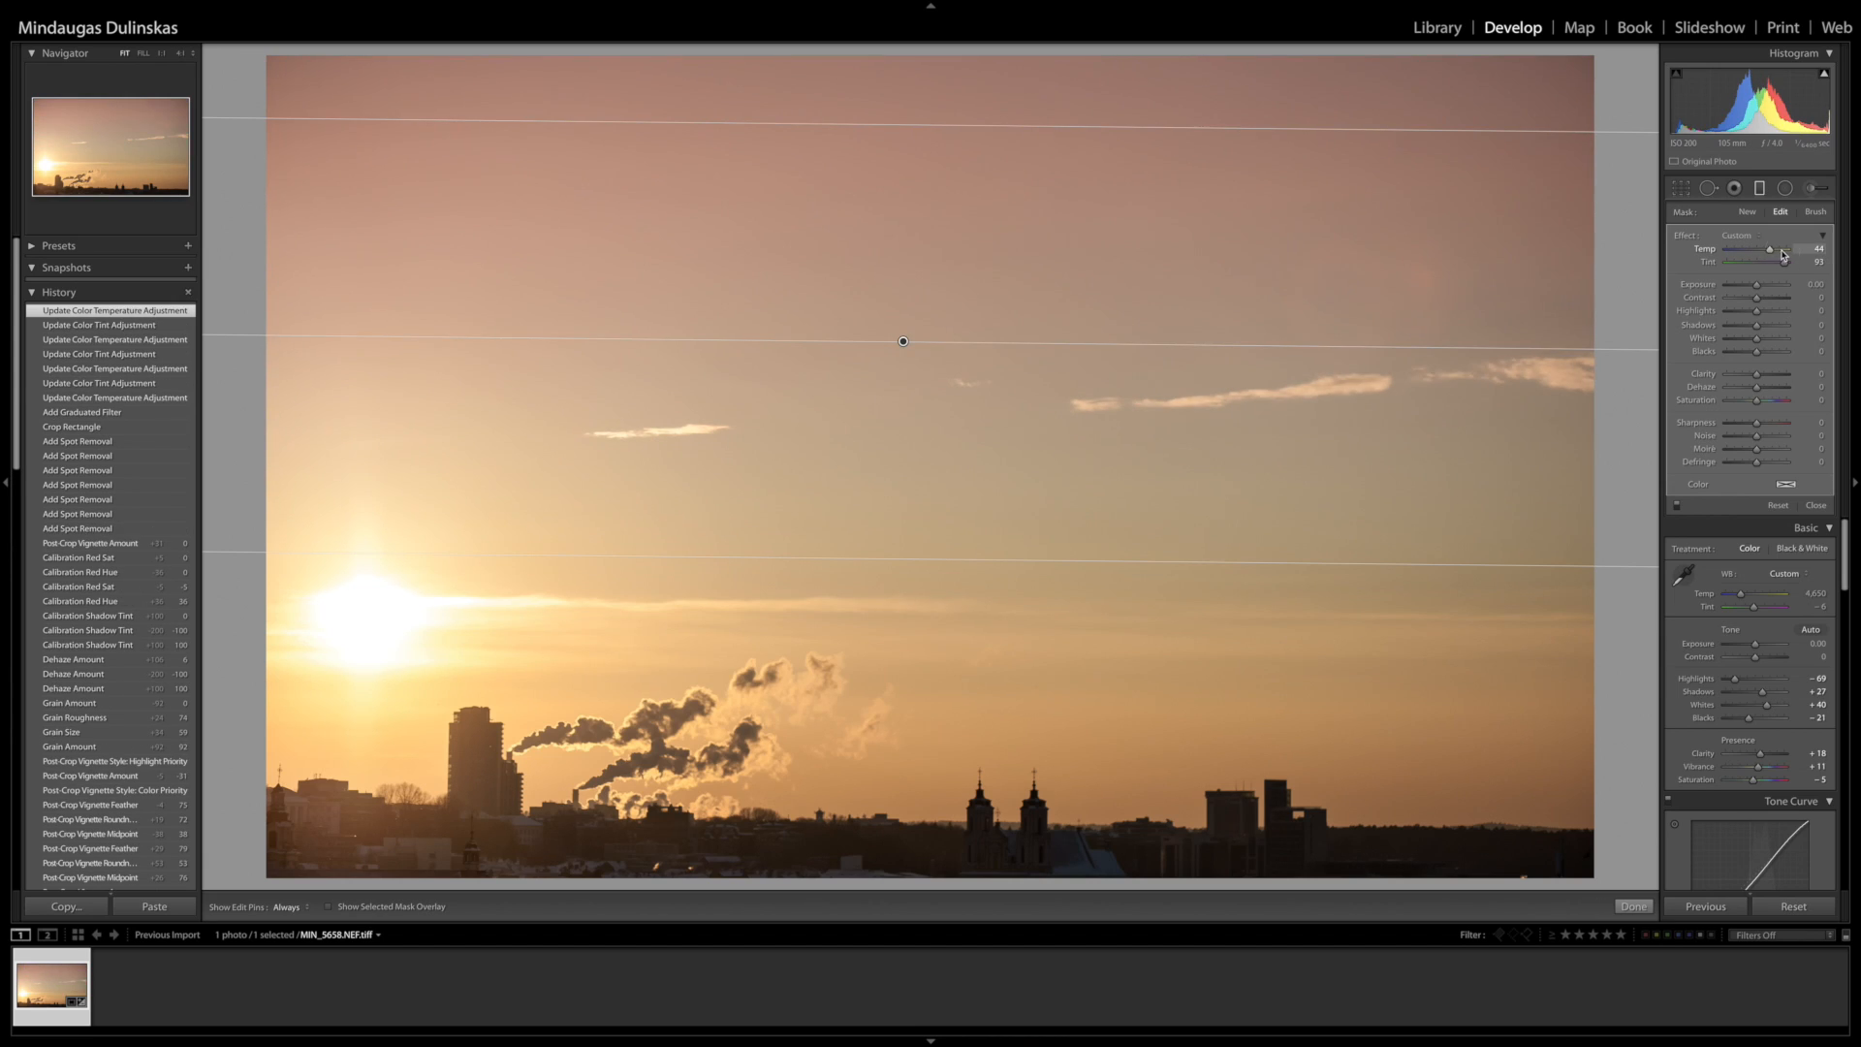
click(1783, 251)
mouse_move(1781, 252)
mouse_down()
mouse_move(1719, 251)
mouse_move(1776, 254)
mouse_up()
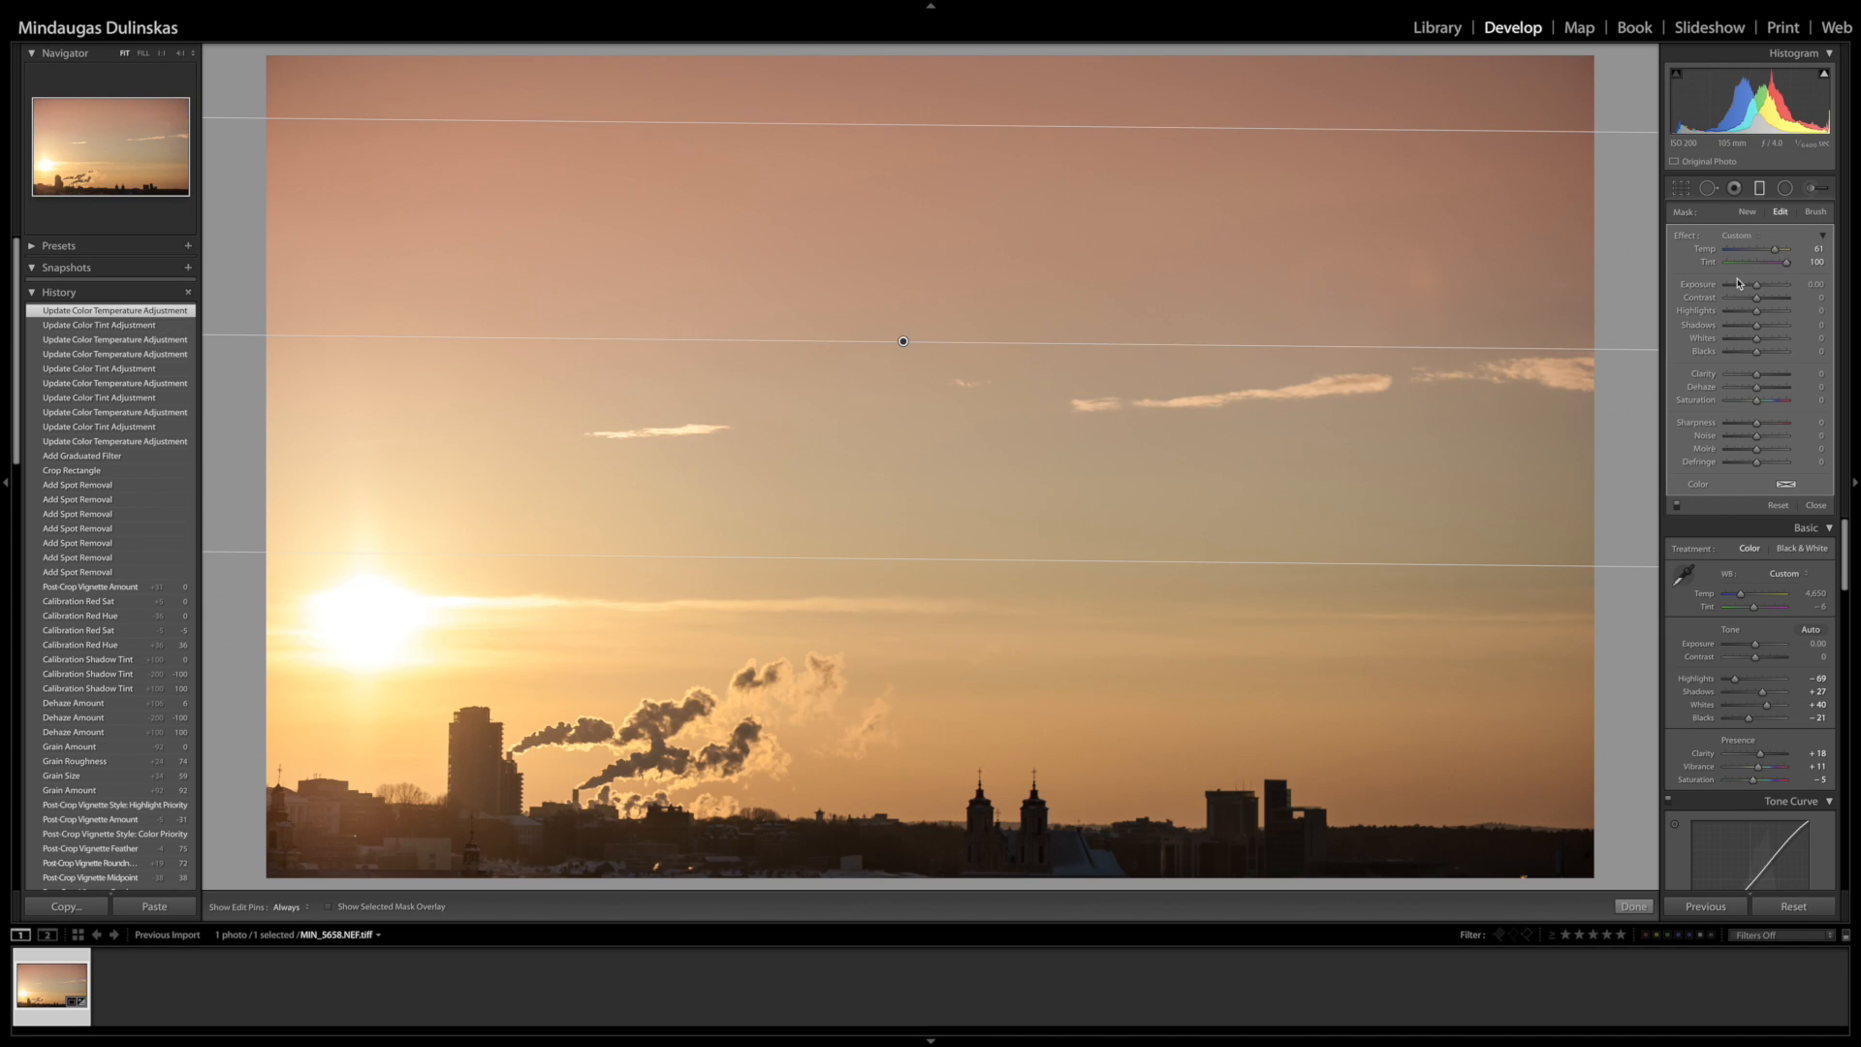
- Scale the graduated filter's overall Amount to 85 and show its individual sliders again
click(1822, 236)
drag(1766, 256, 1768, 256)
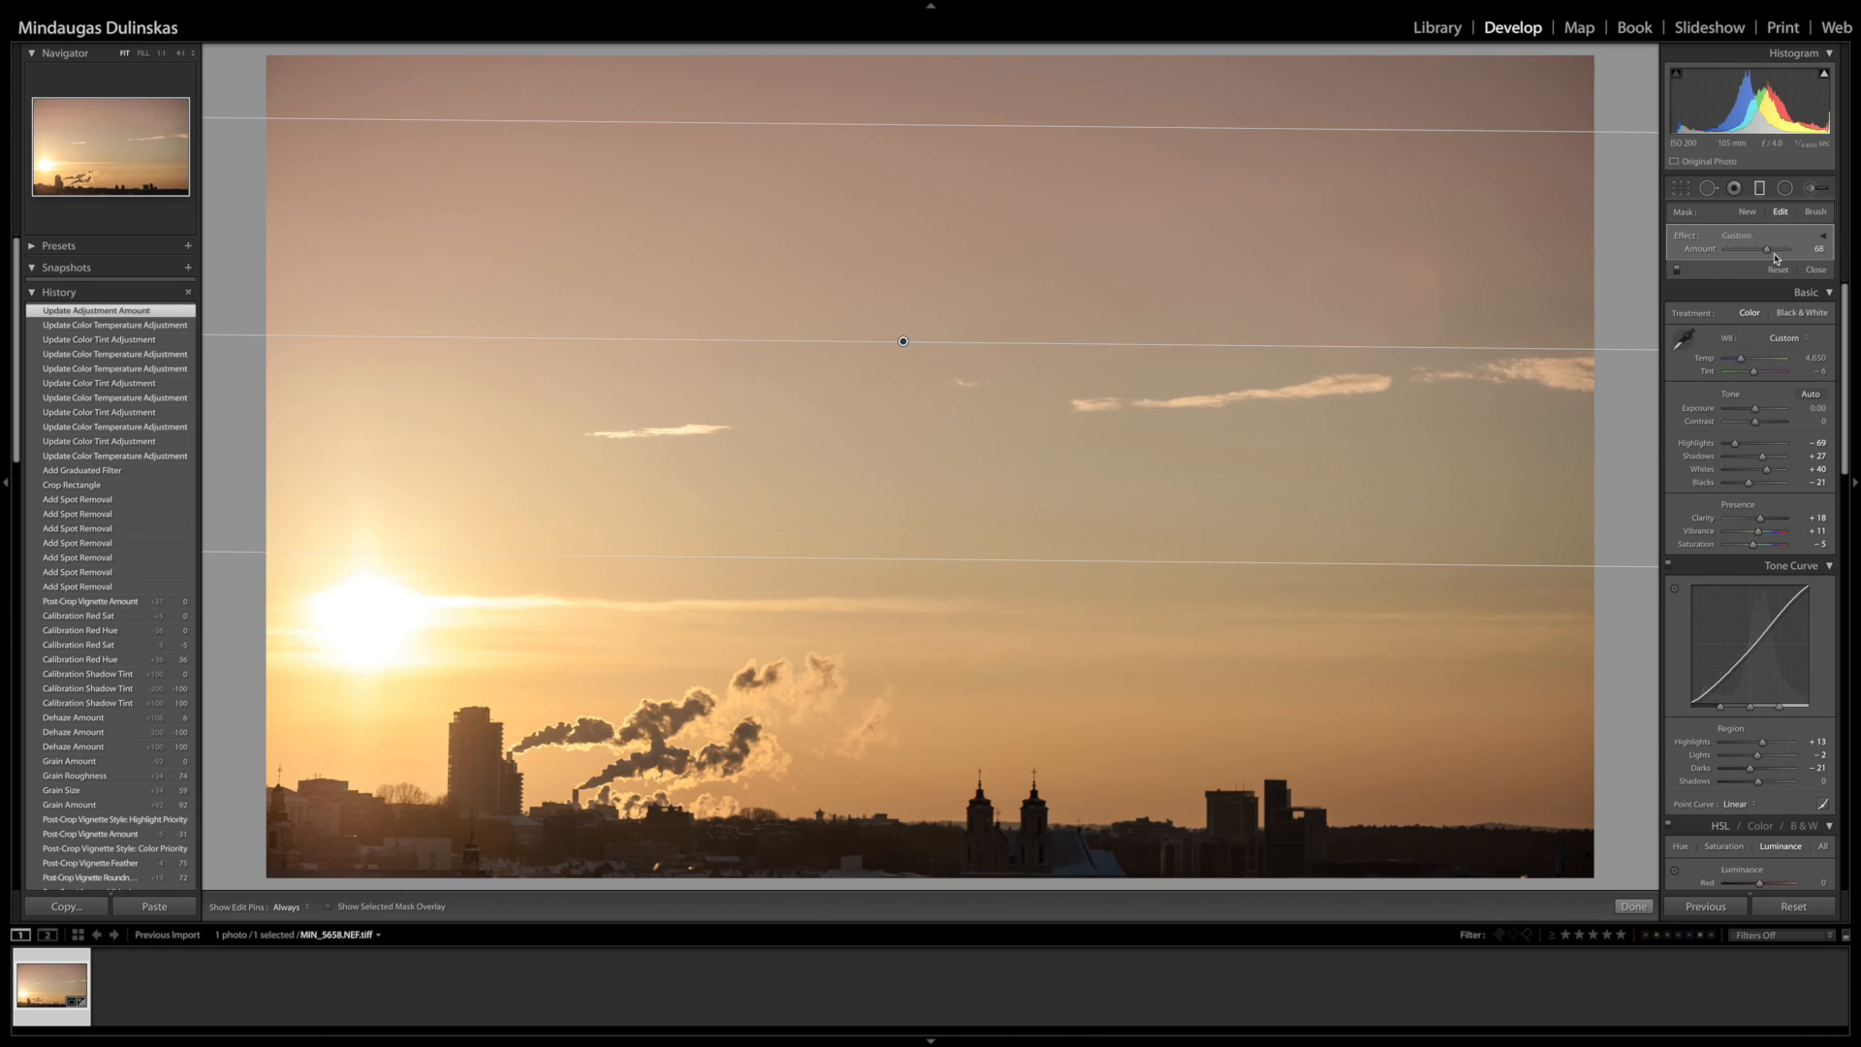
drag(1780, 255, 1791, 254)
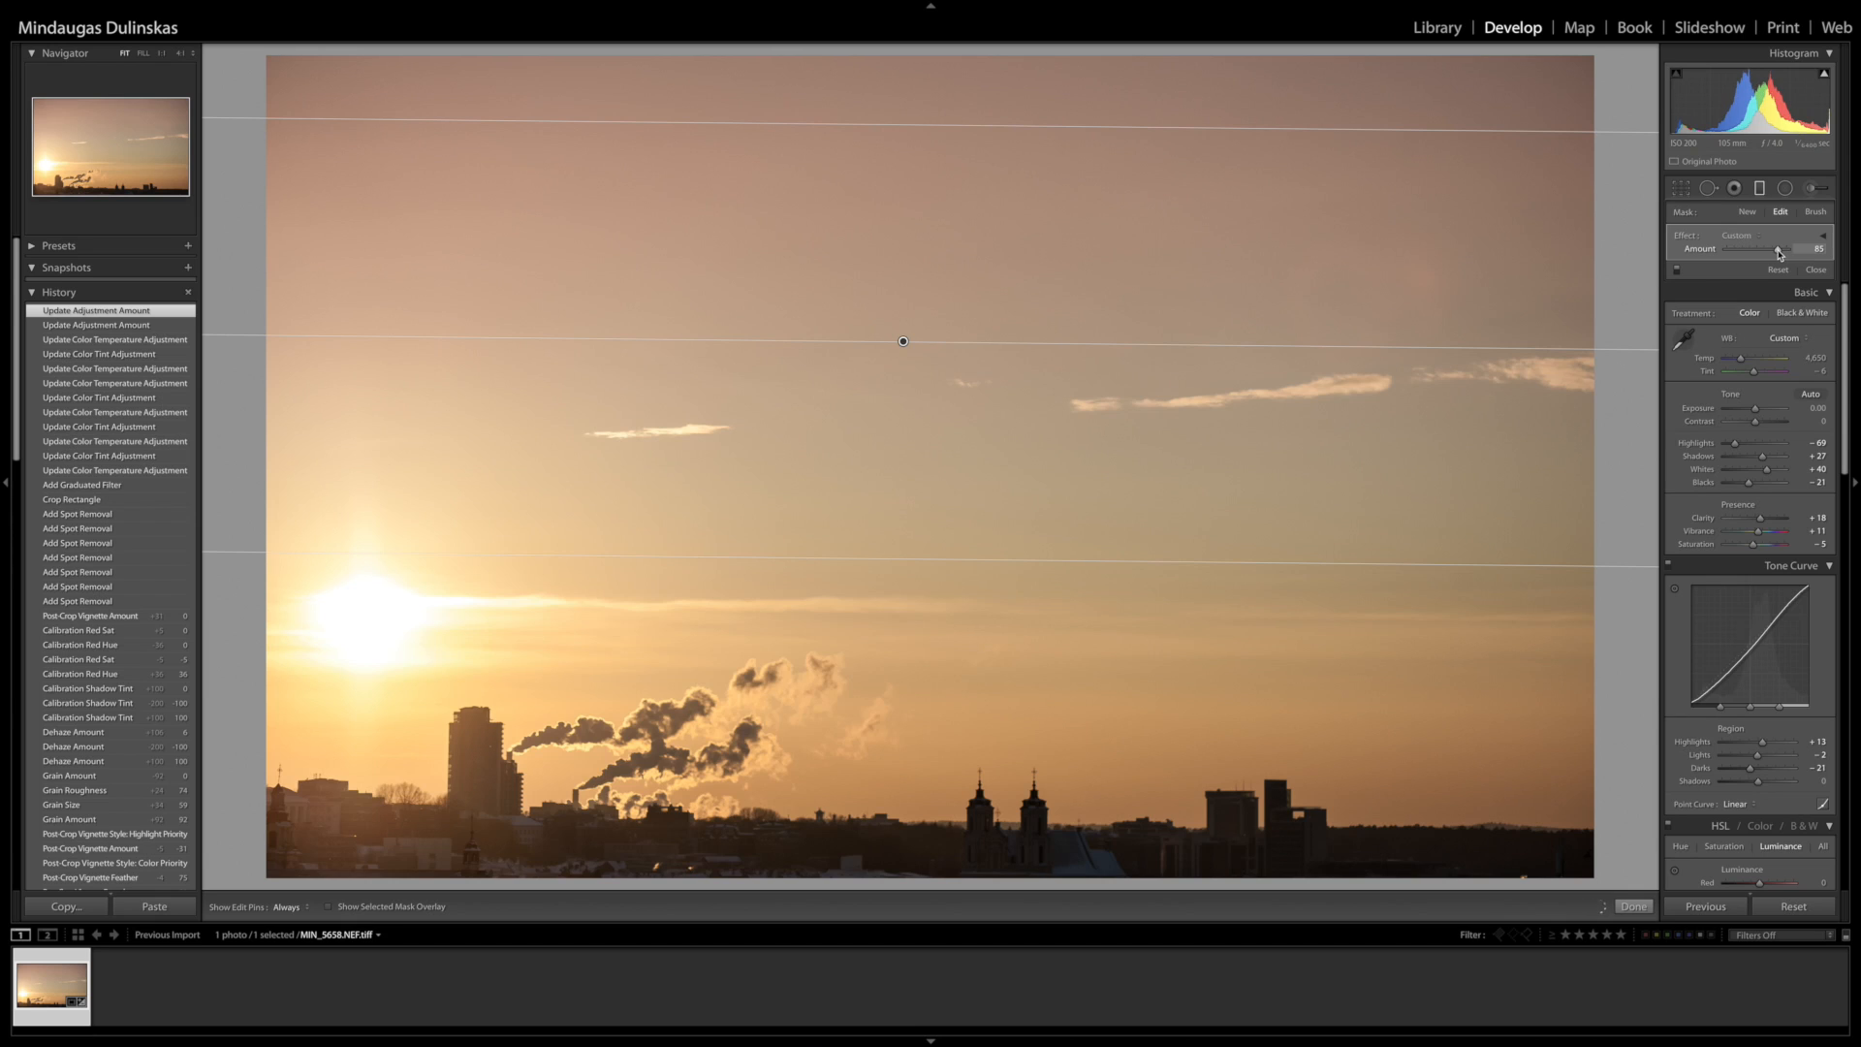
click(1823, 239)
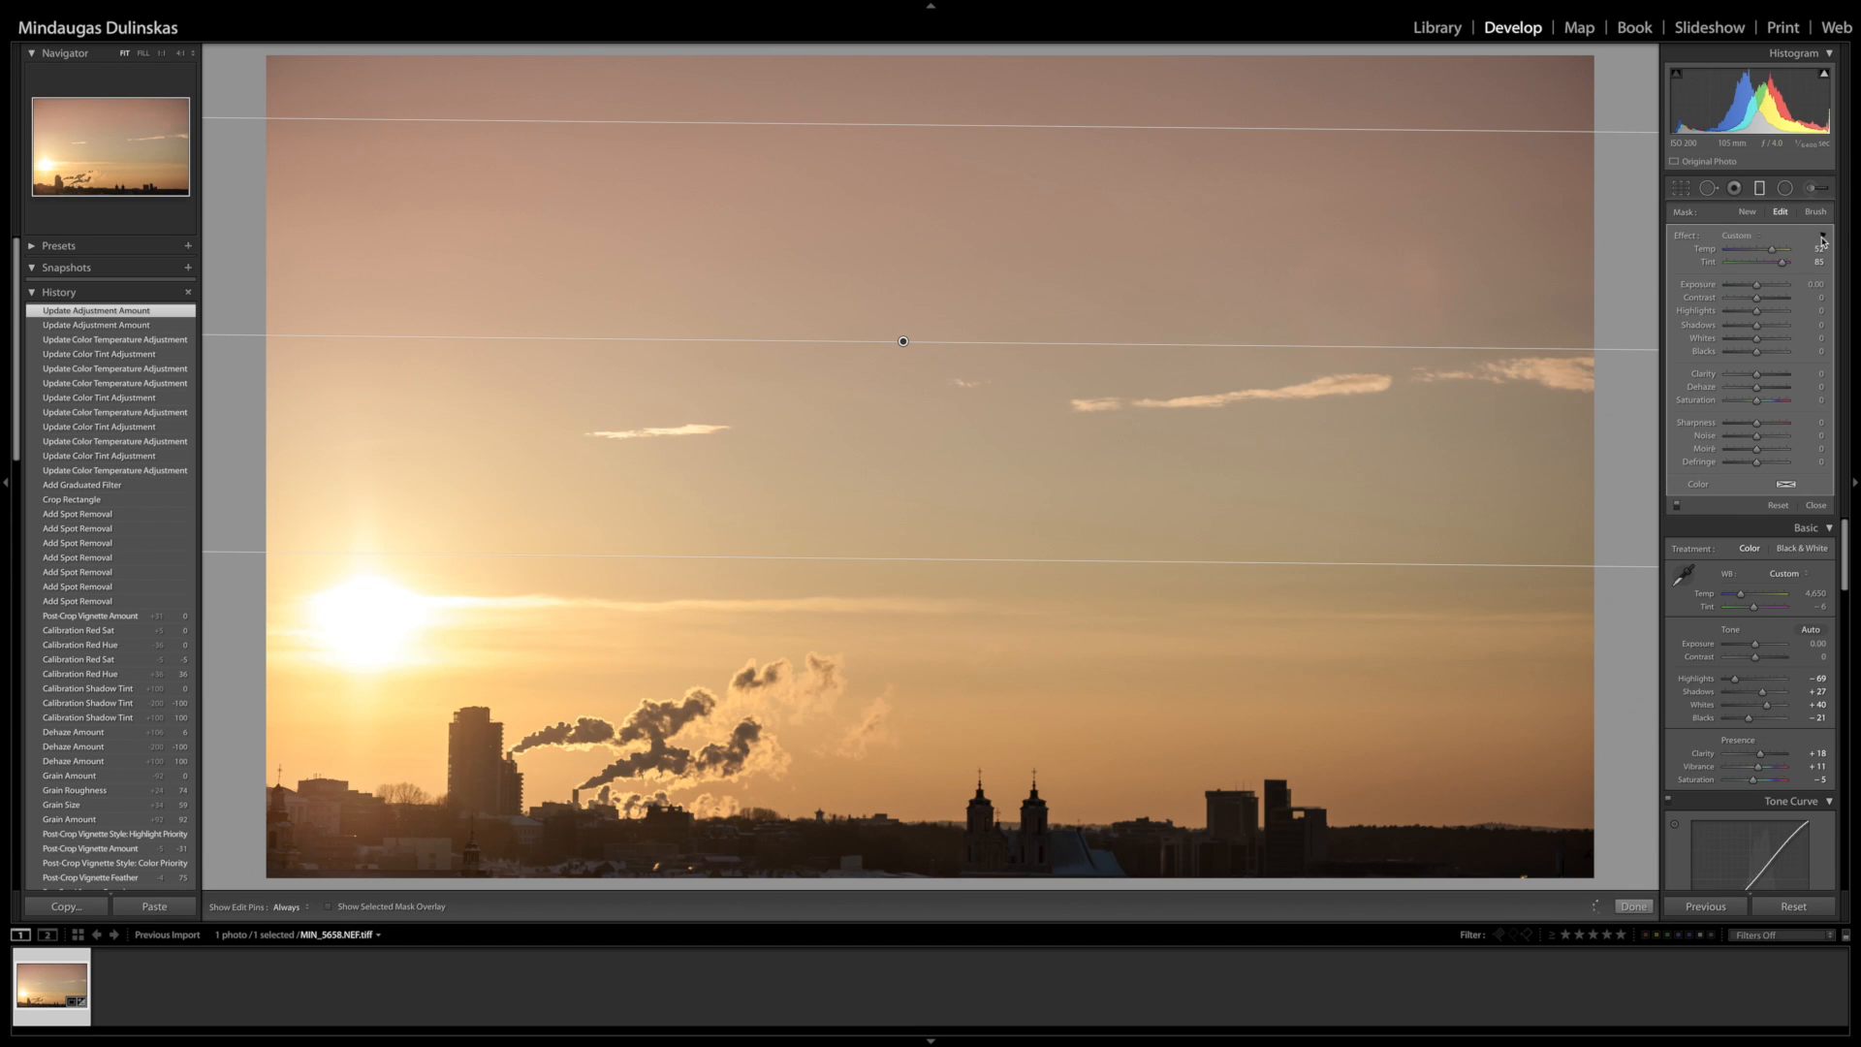
- Set the graduated filter's Saturation to 46, Dehaze to 4, Clarity to 10 and Blacks to -9, and finish the filter
drag(1788, 403, 1771, 392)
drag(1765, 393, 1759, 395)
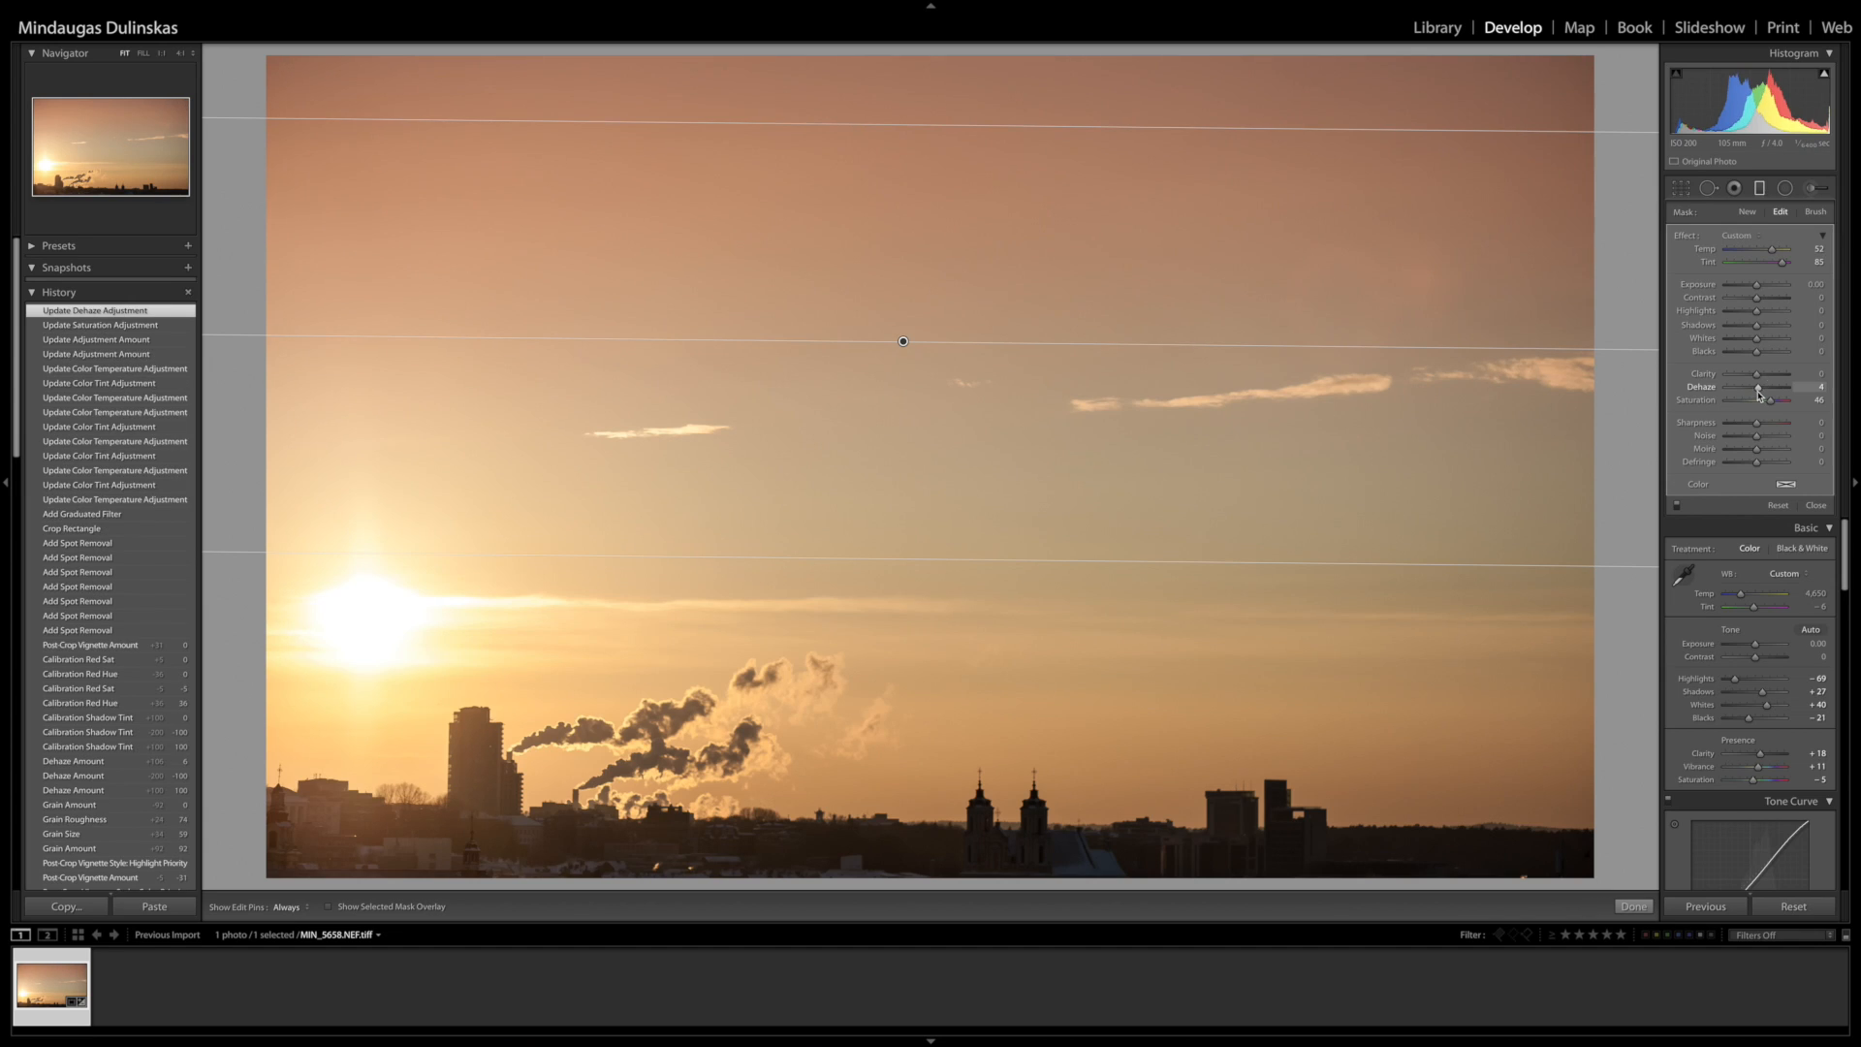
click(1800, 377)
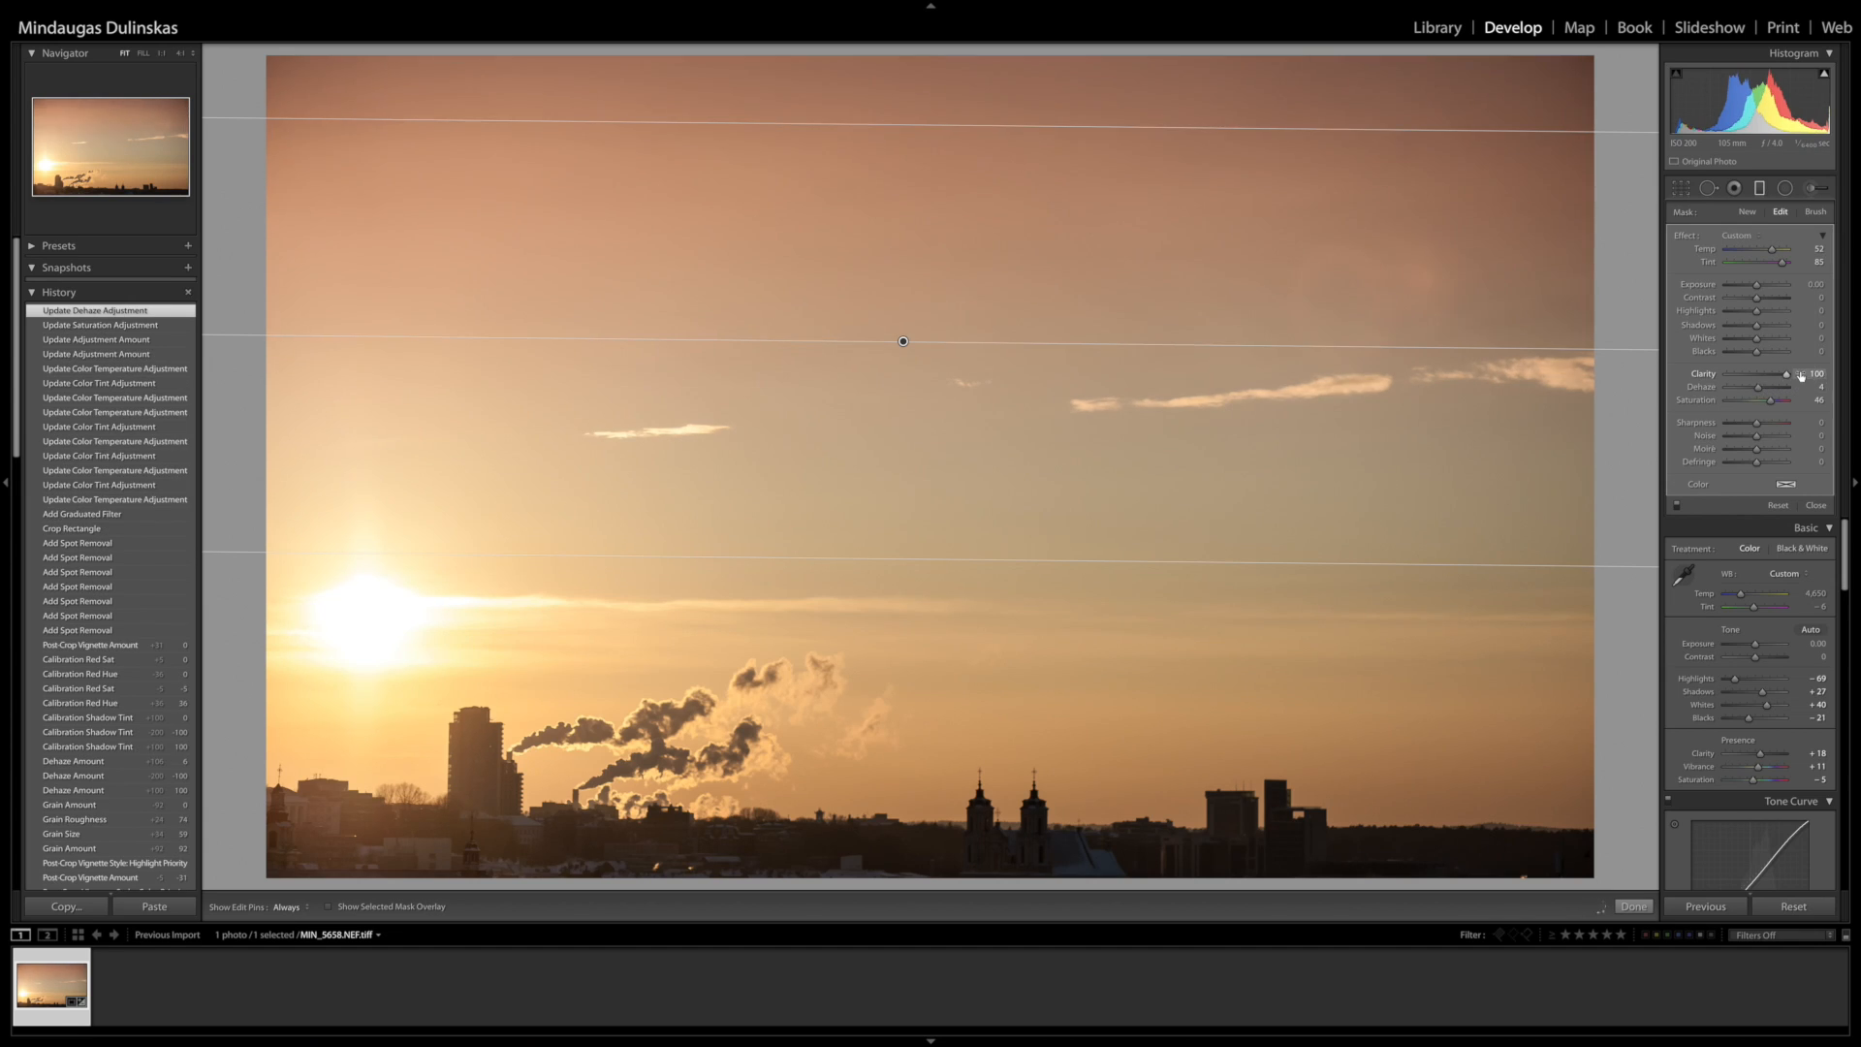
drag(1779, 381, 1755, 355)
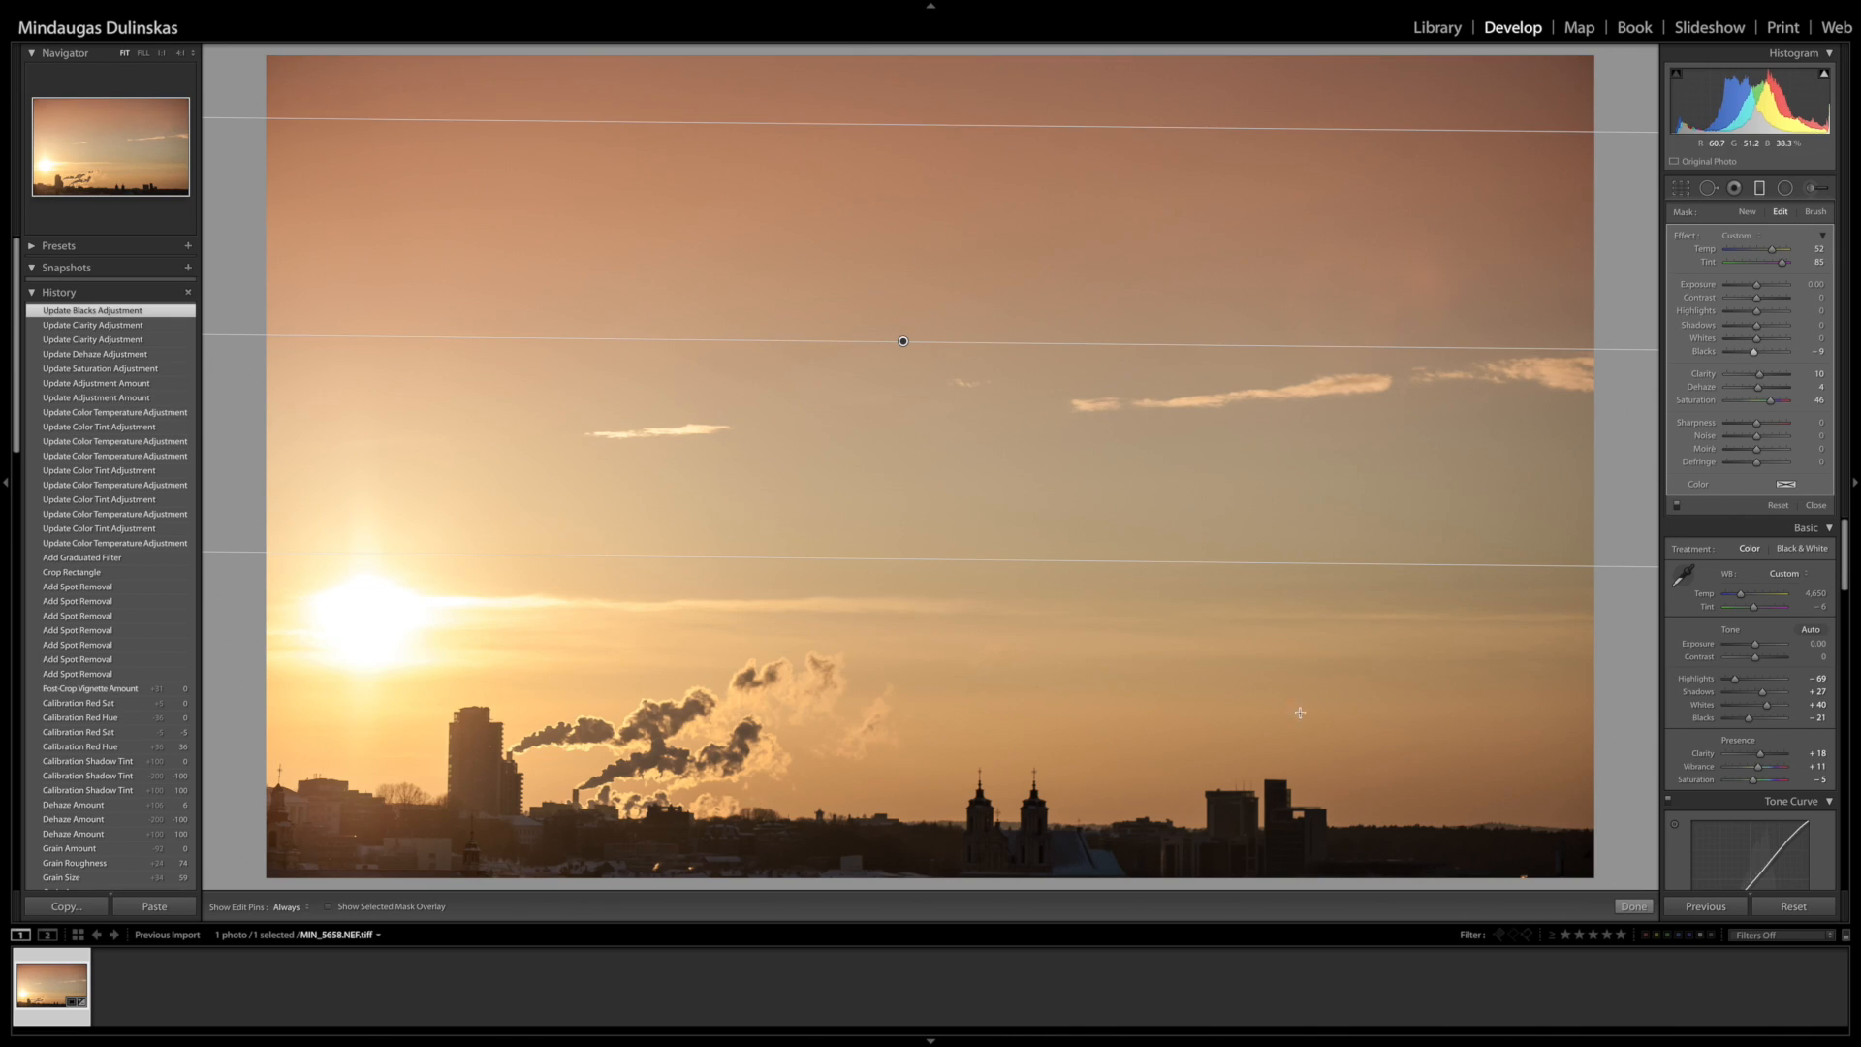
click(1634, 906)
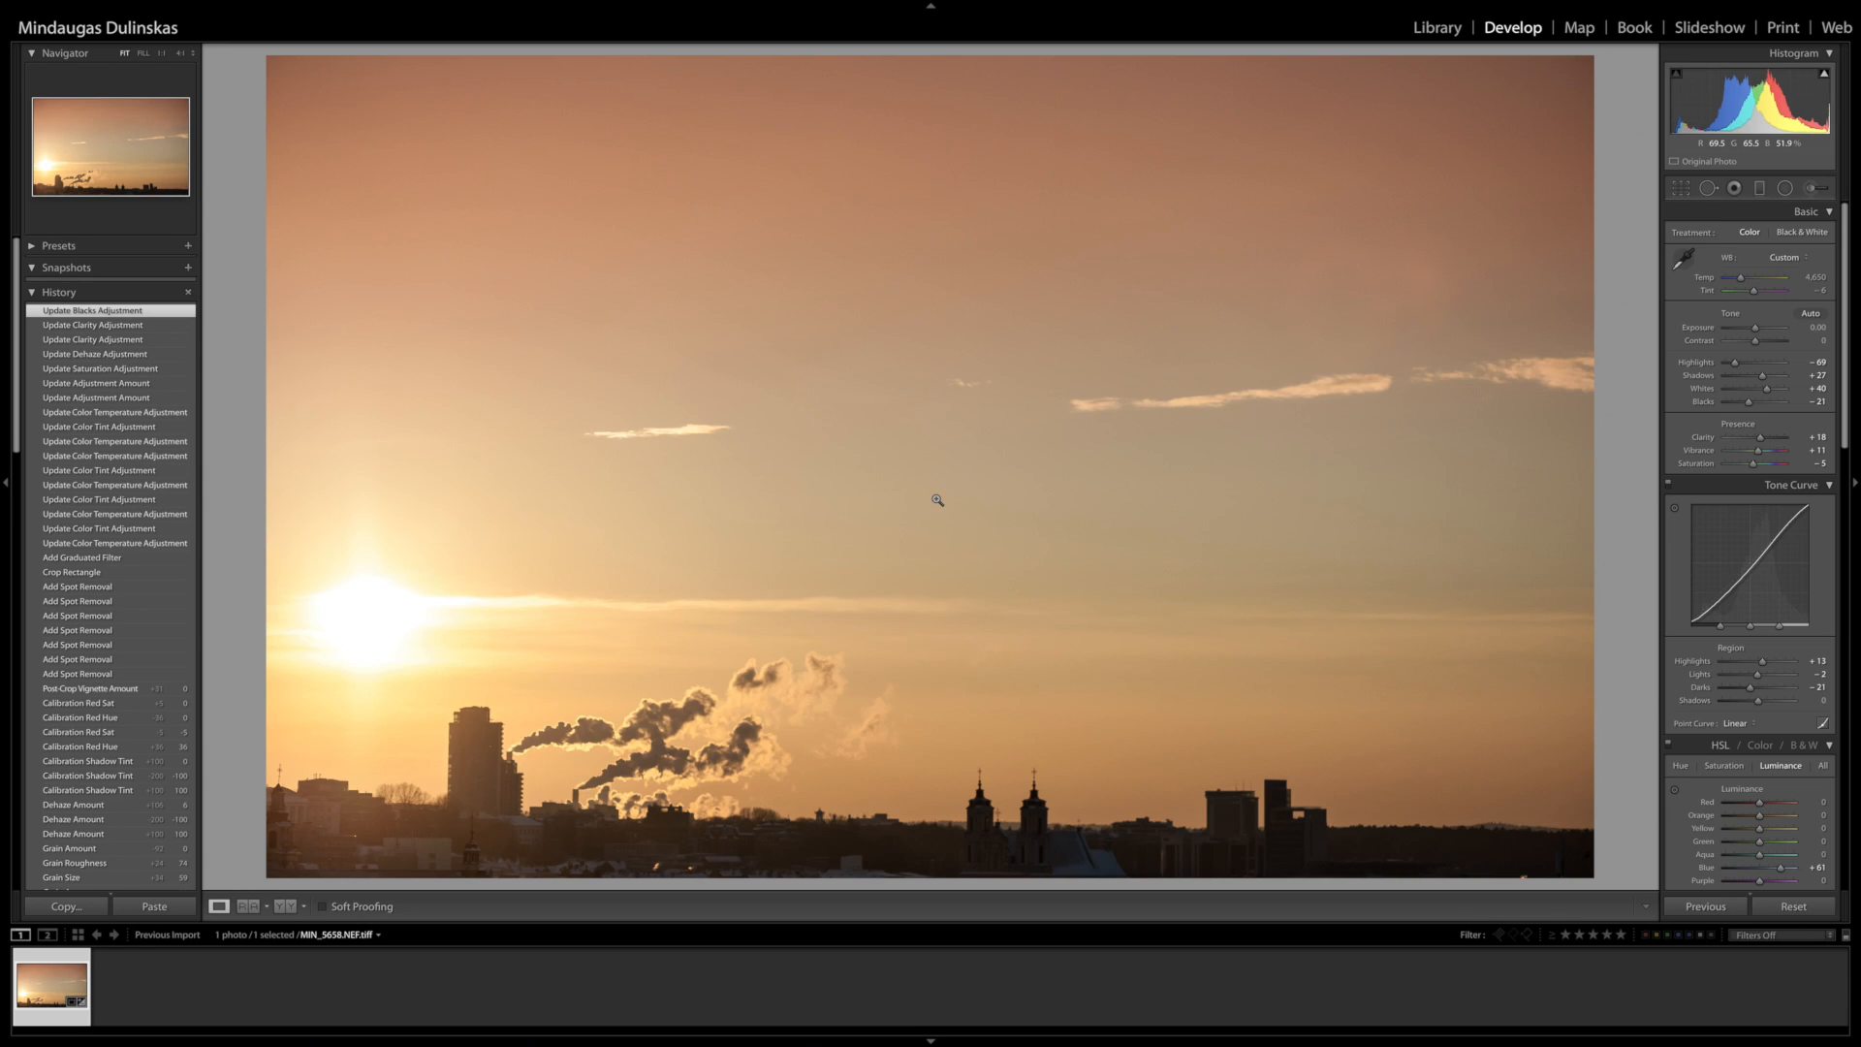
- Try a second graduated filter across the middle of the sky, rotate it diagonally and delete it
click(1759, 187)
drag(1020, 530, 1022, 393)
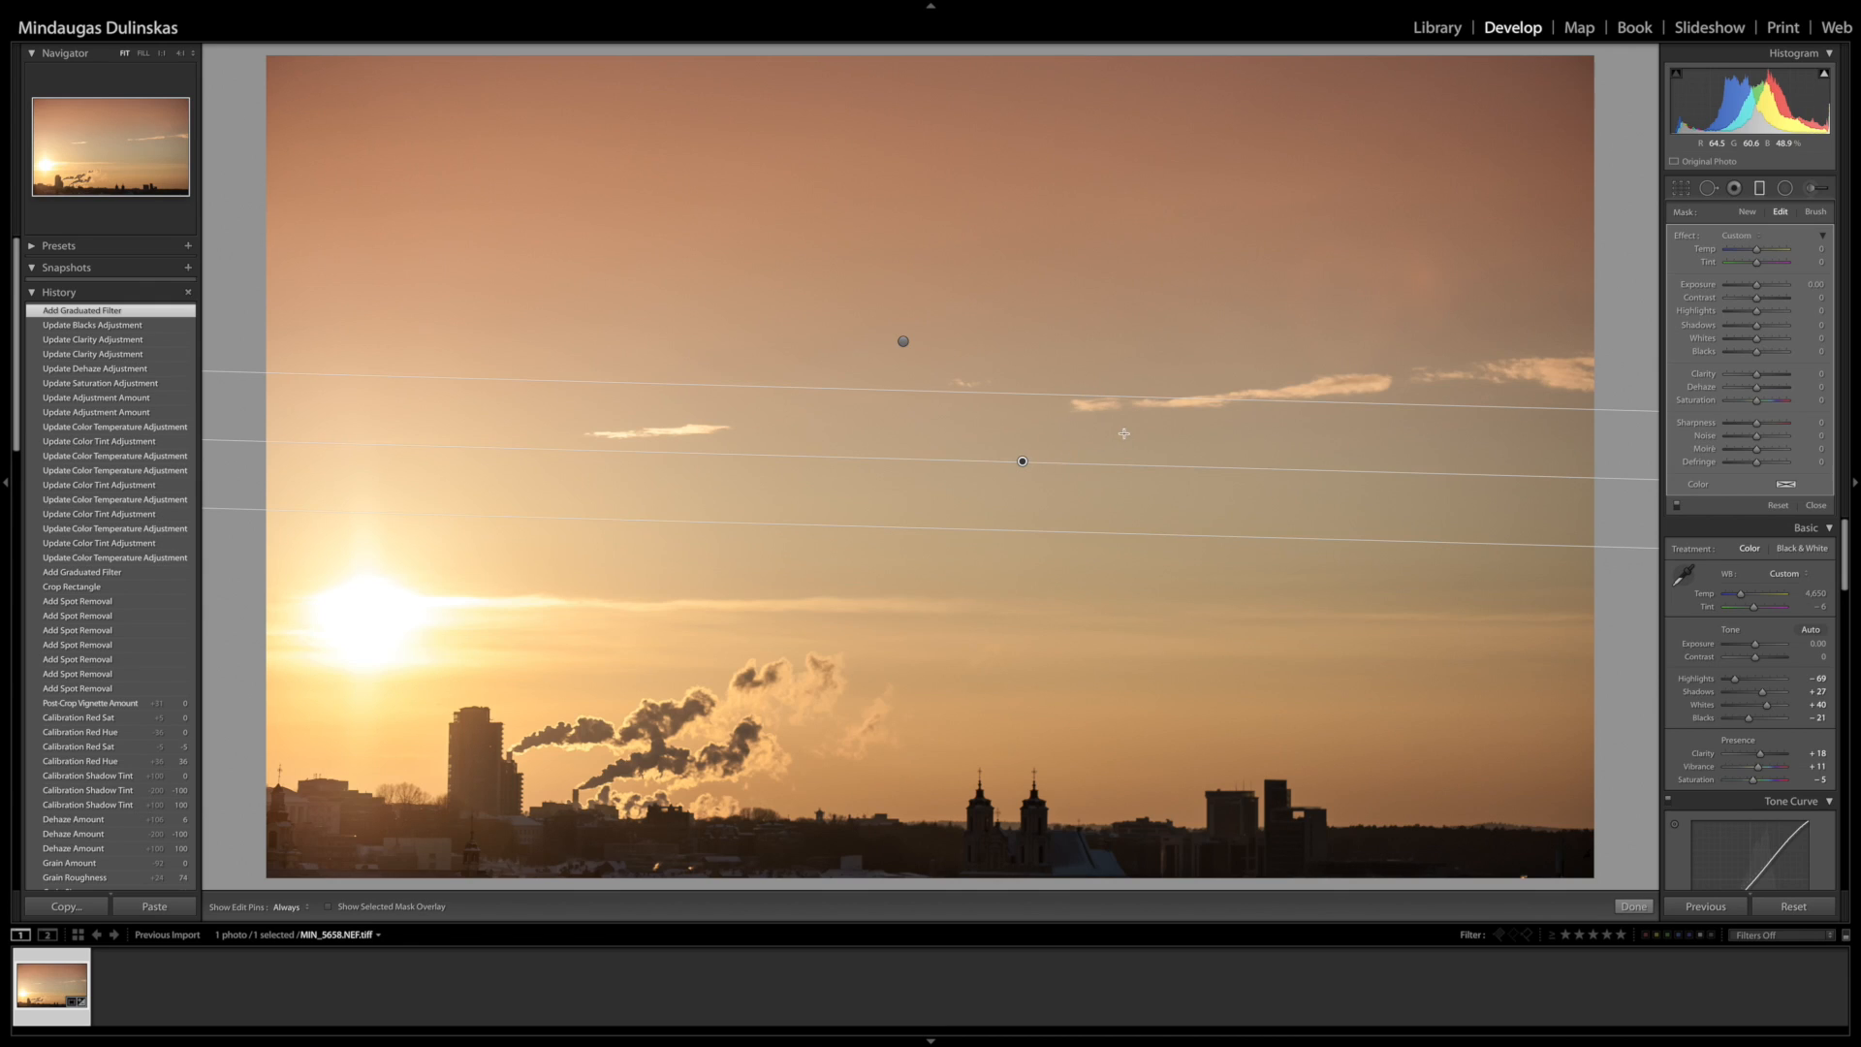
drag(1127, 466, 1089, 447)
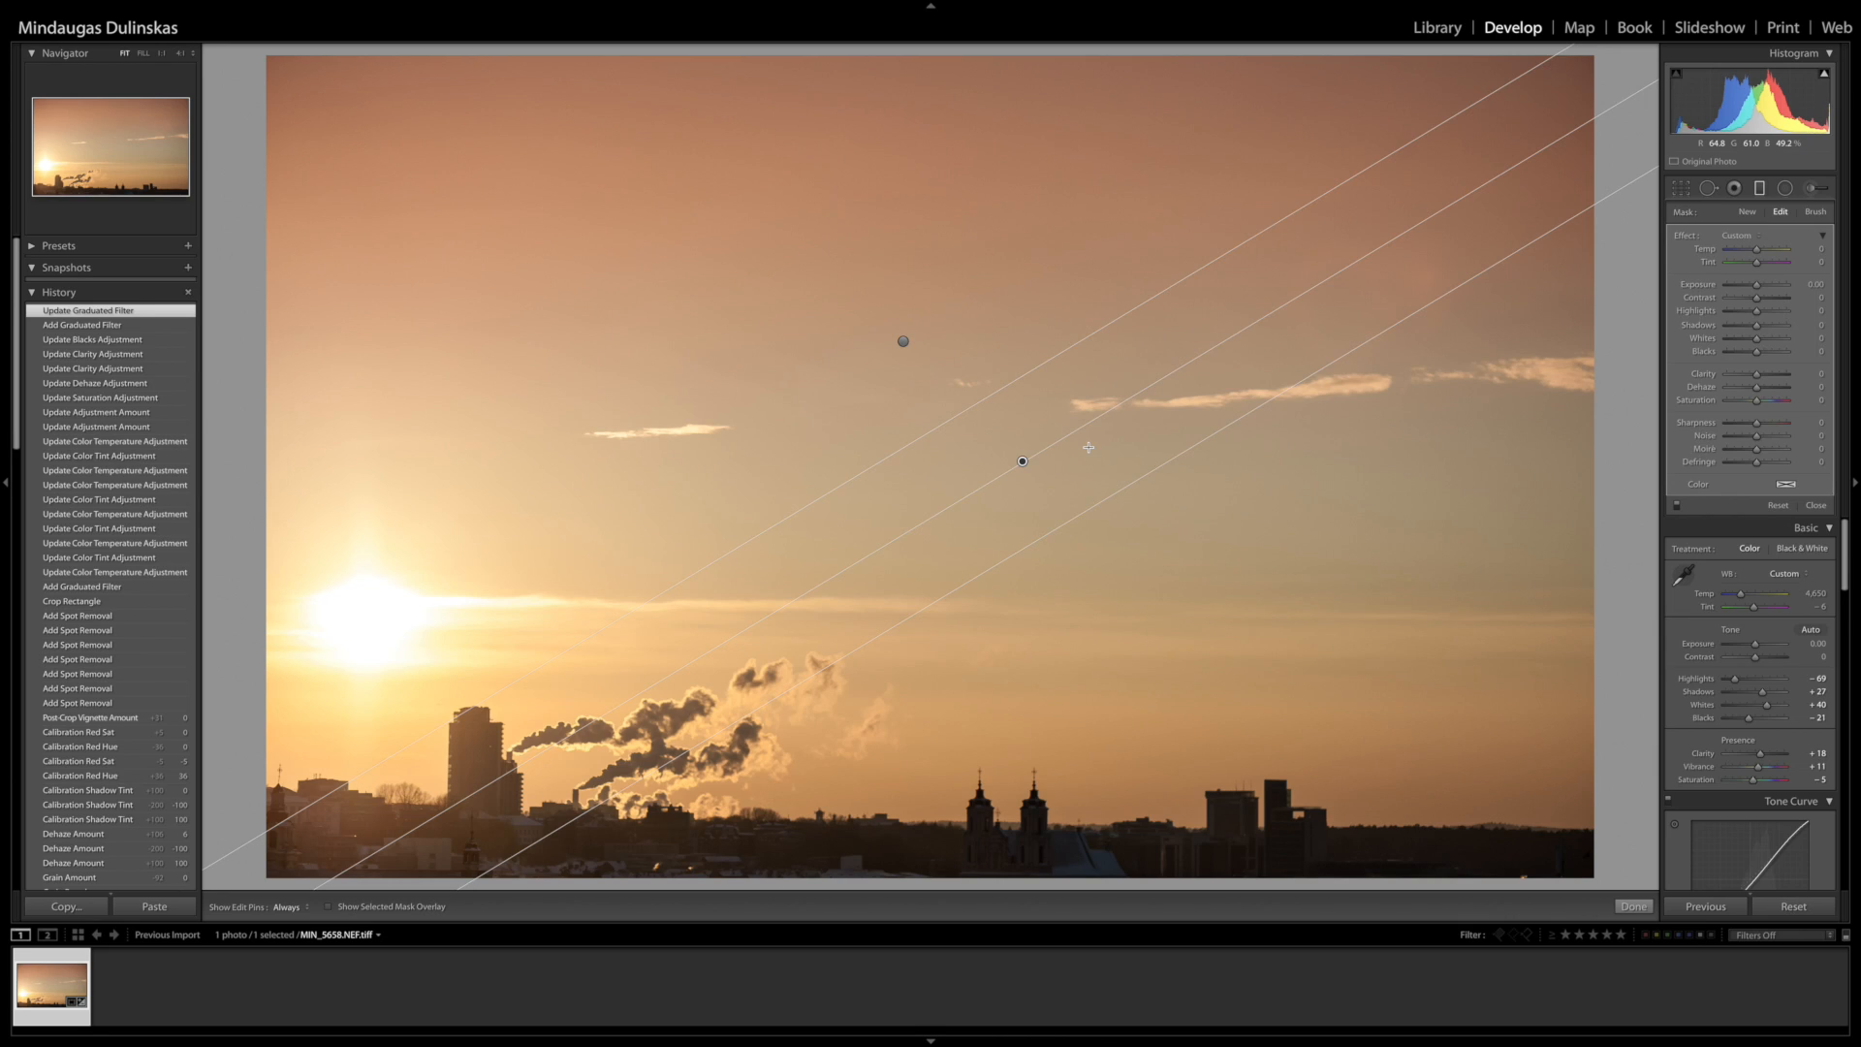
key(Delete)
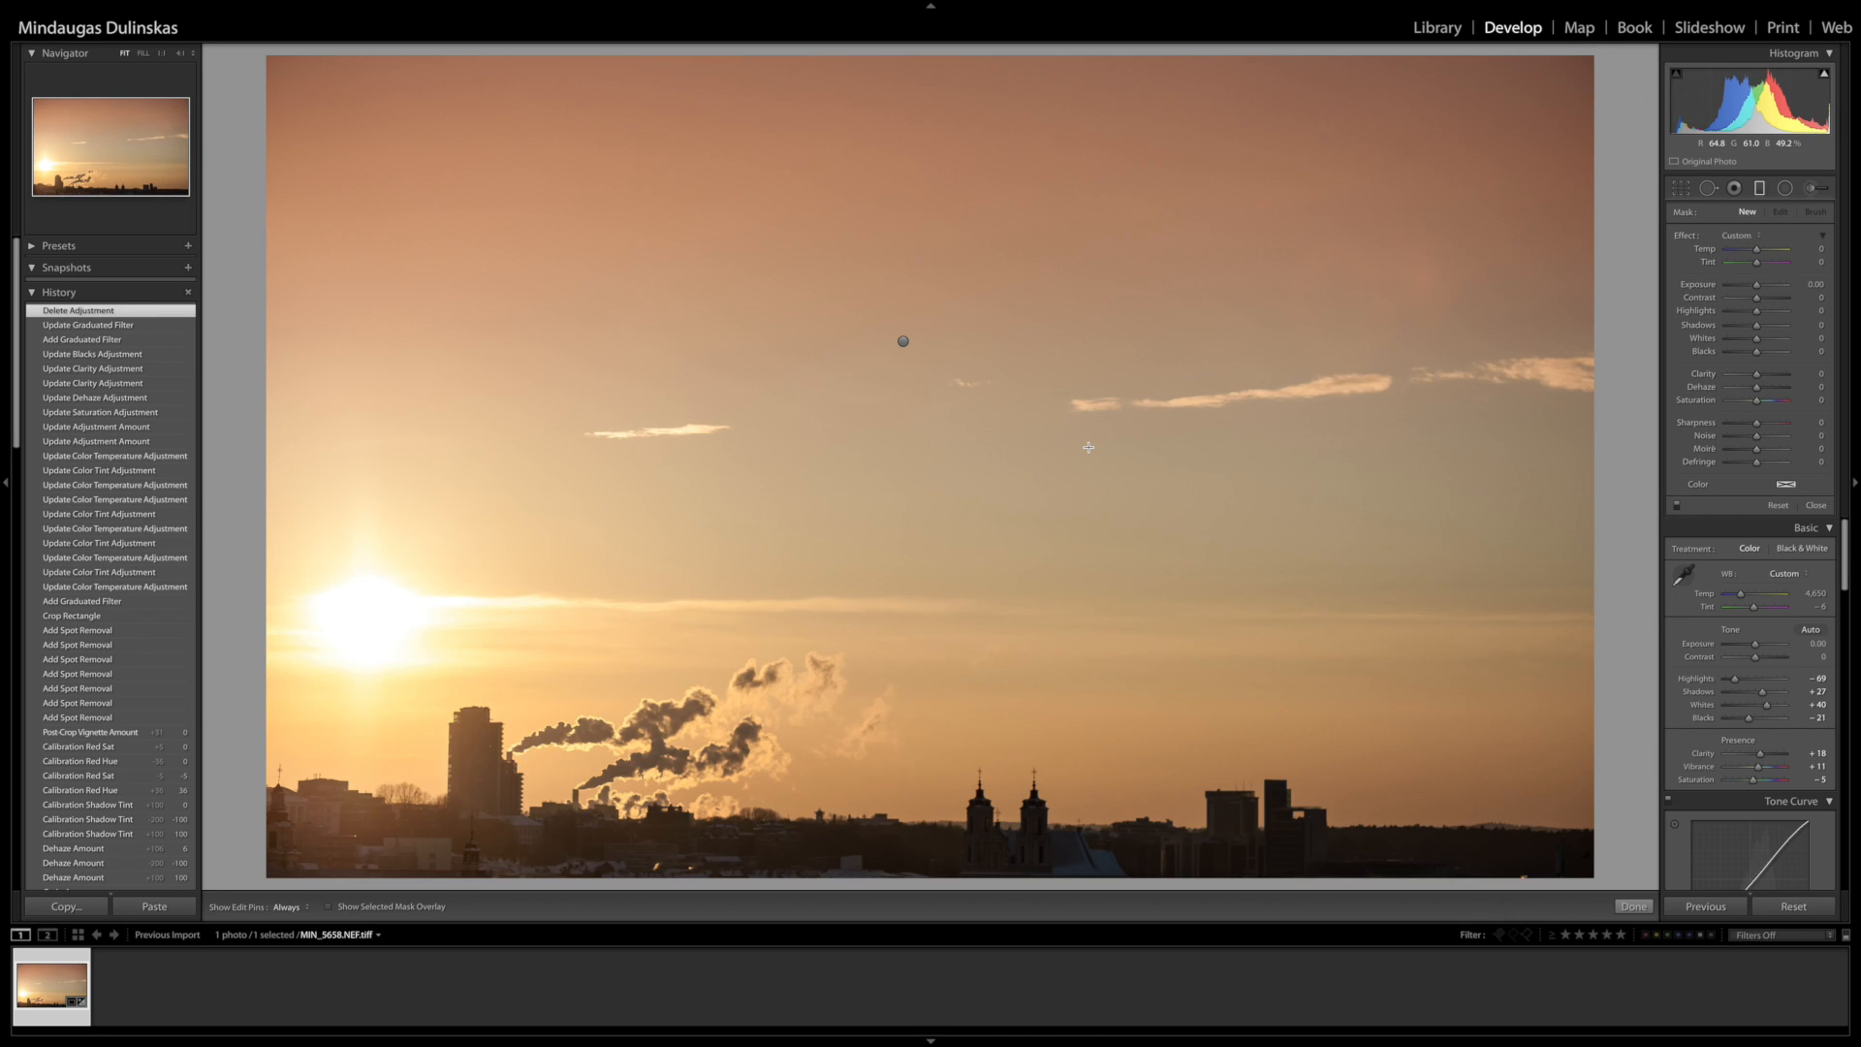
- Draw a wide, flat radial filter across the middle of the sky, discarding a first trial ellipse, and adjust its height and position
click(1787, 189)
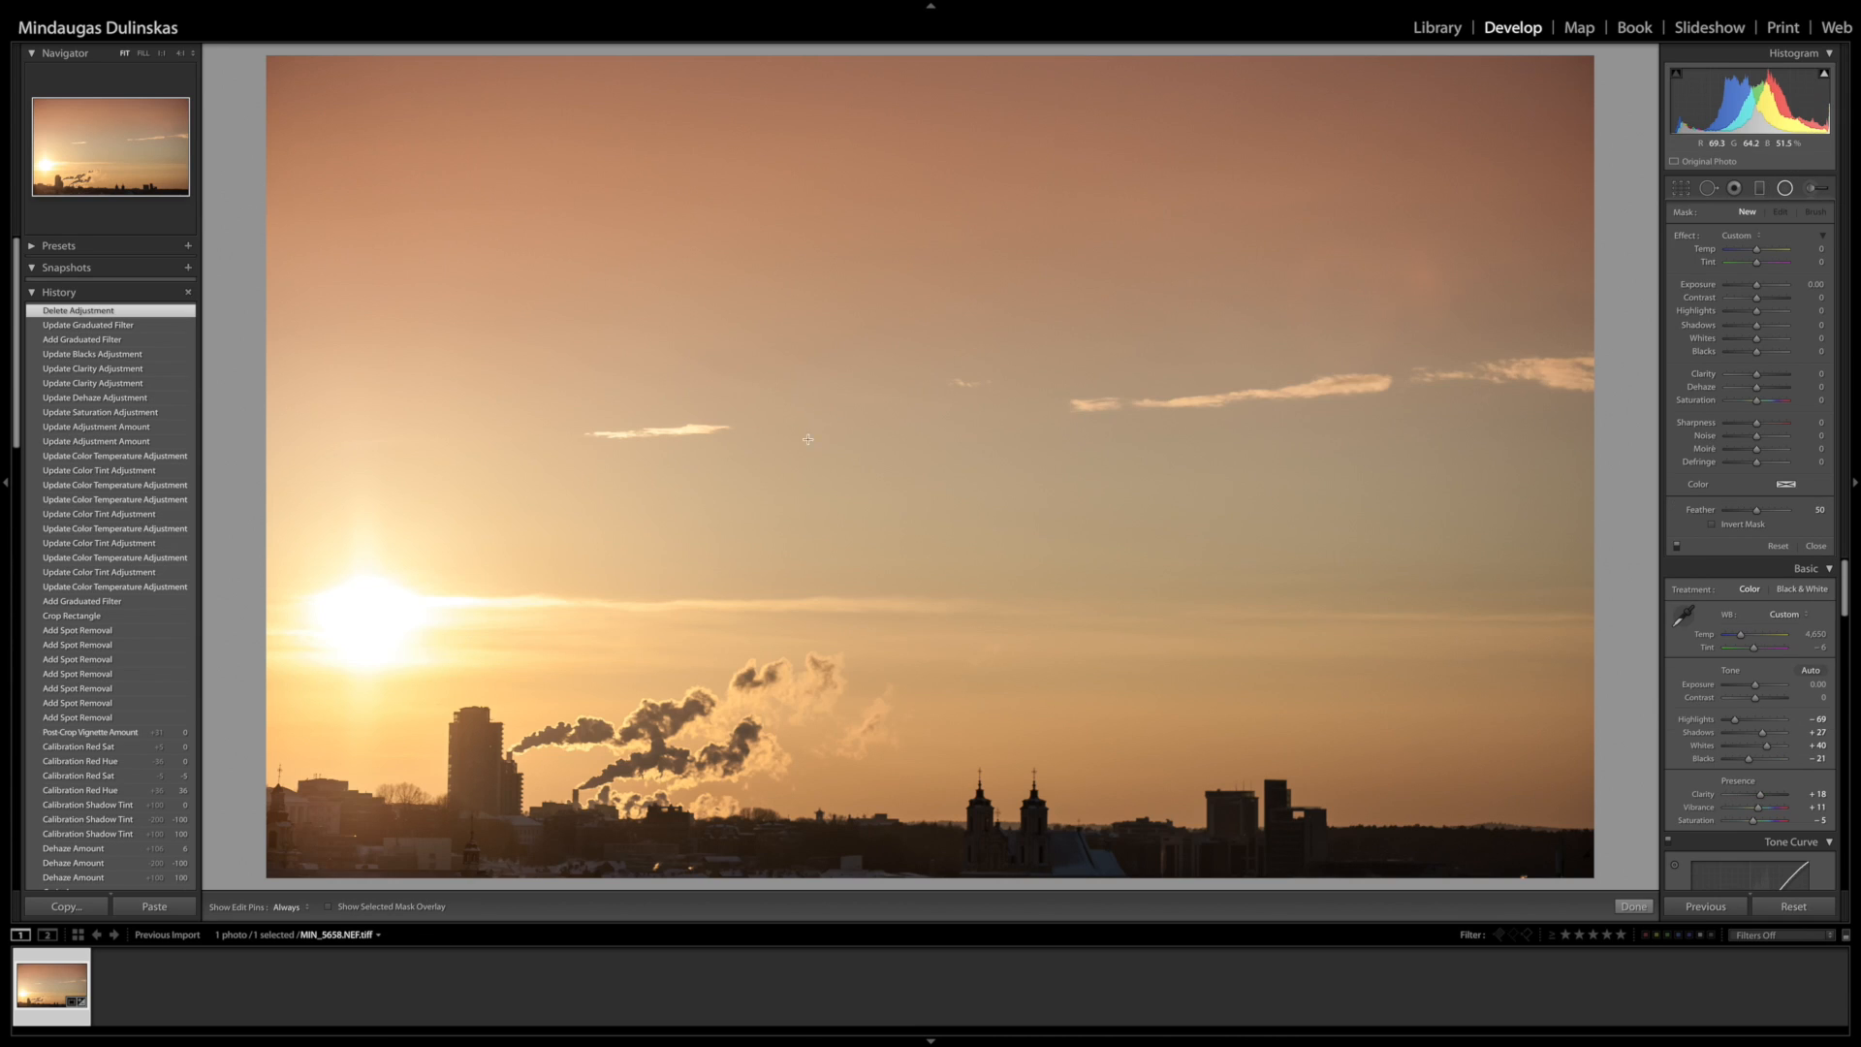
drag(945, 463, 1045, 550)
key(Delete)
drag(622, 463, 1671, 600)
drag(621, 464, 891, 478)
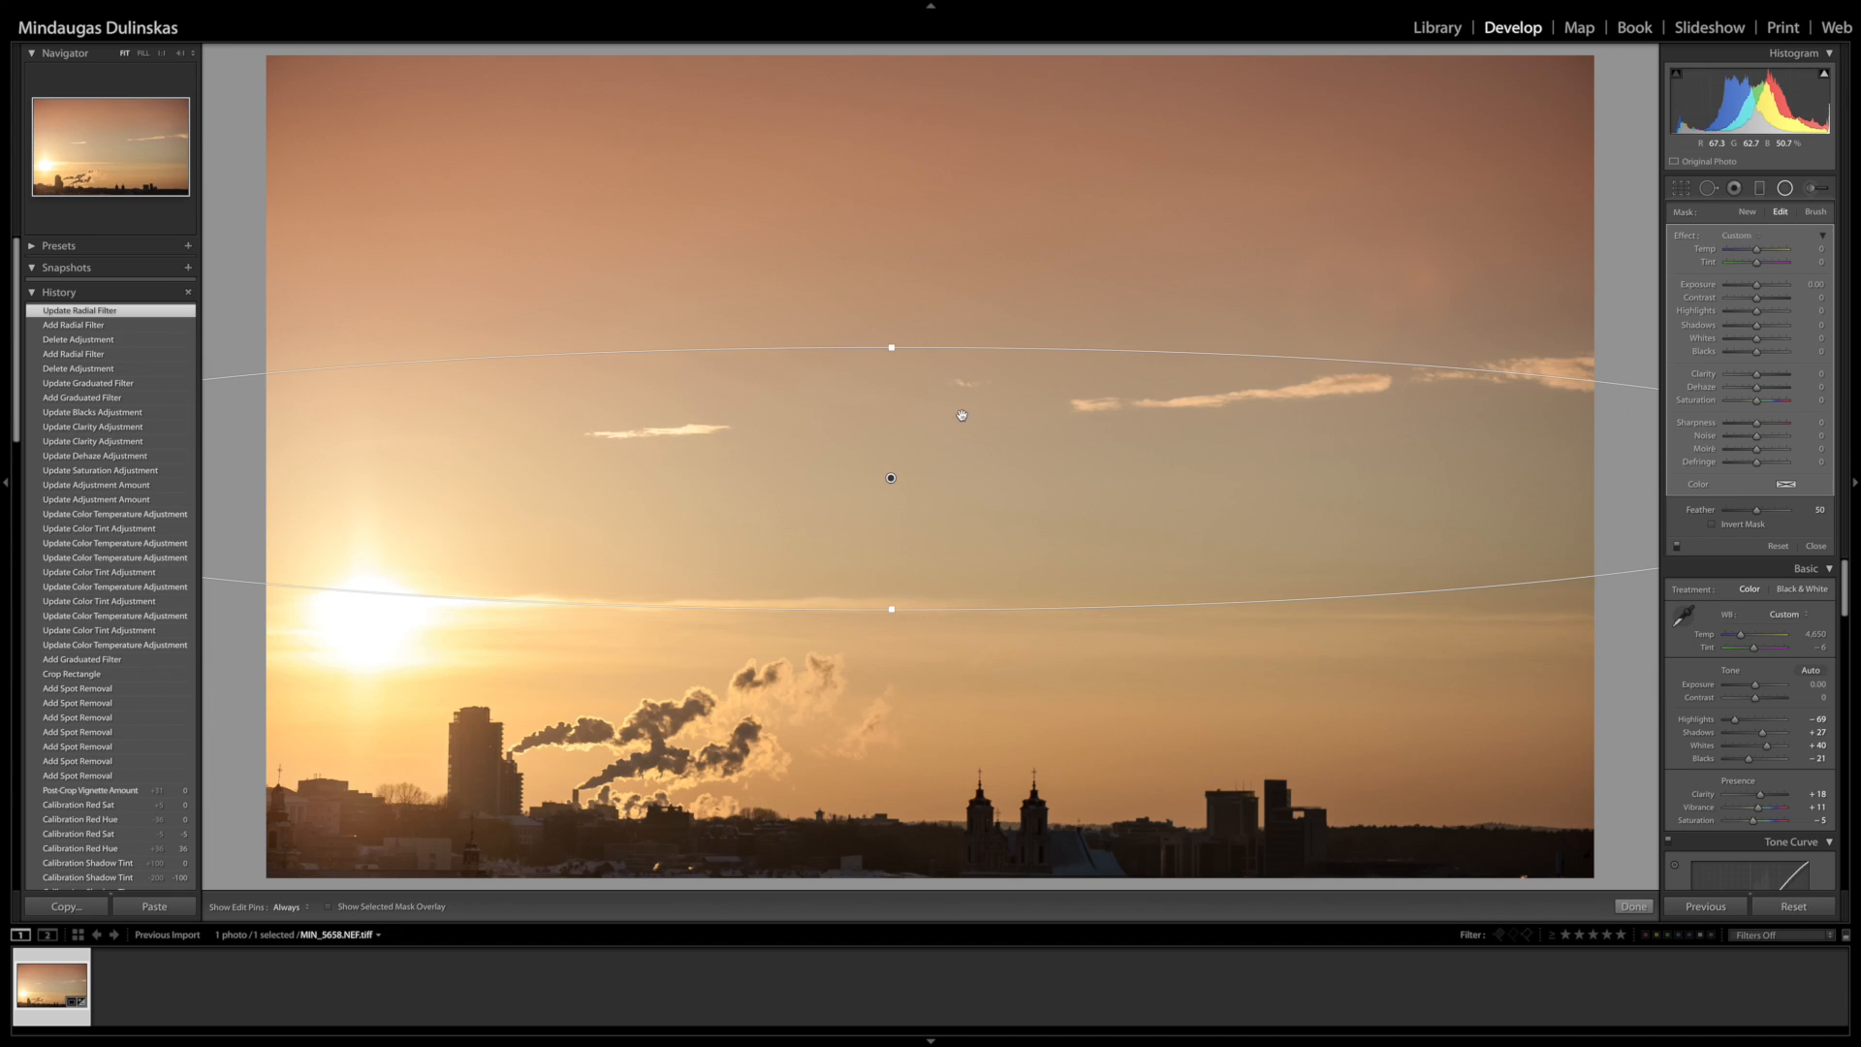
drag(892, 613, 889, 631)
drag(916, 480, 922, 480)
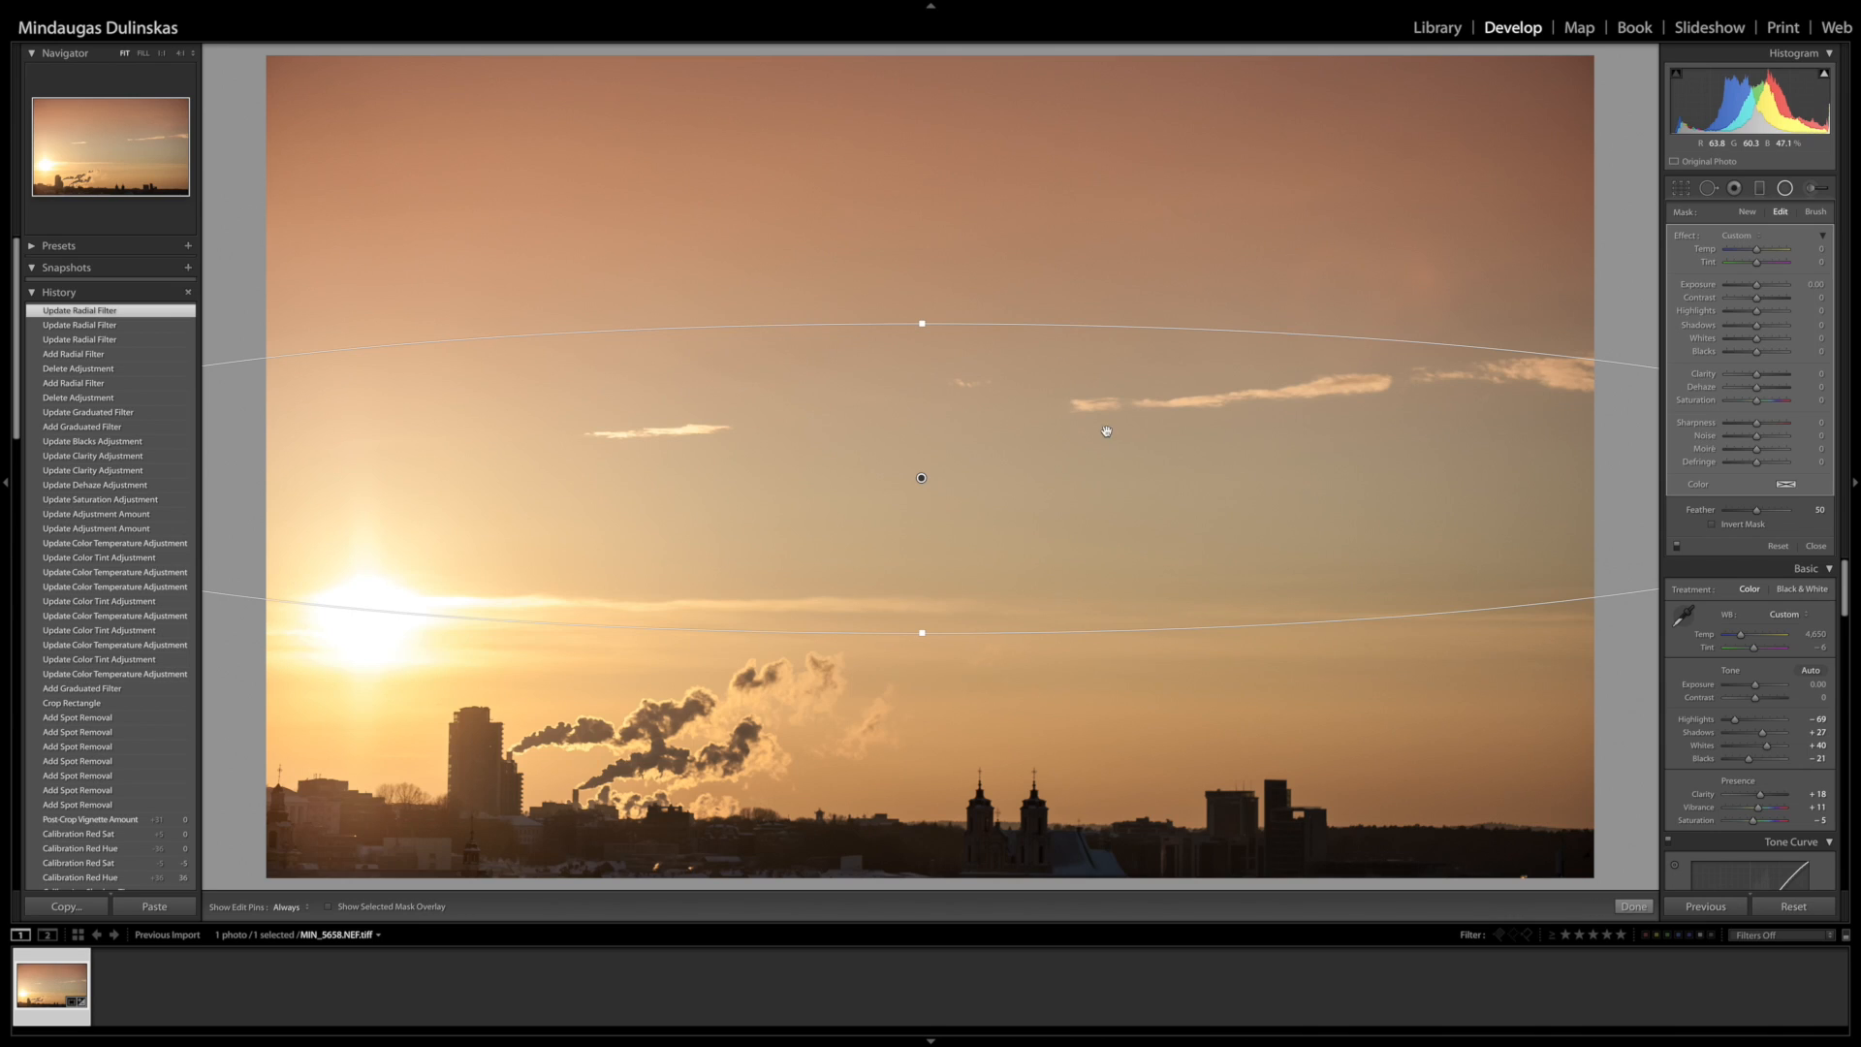
- Invert the radial filter's mask and set its Temp to 76 and Tint to 42
click(1741, 527)
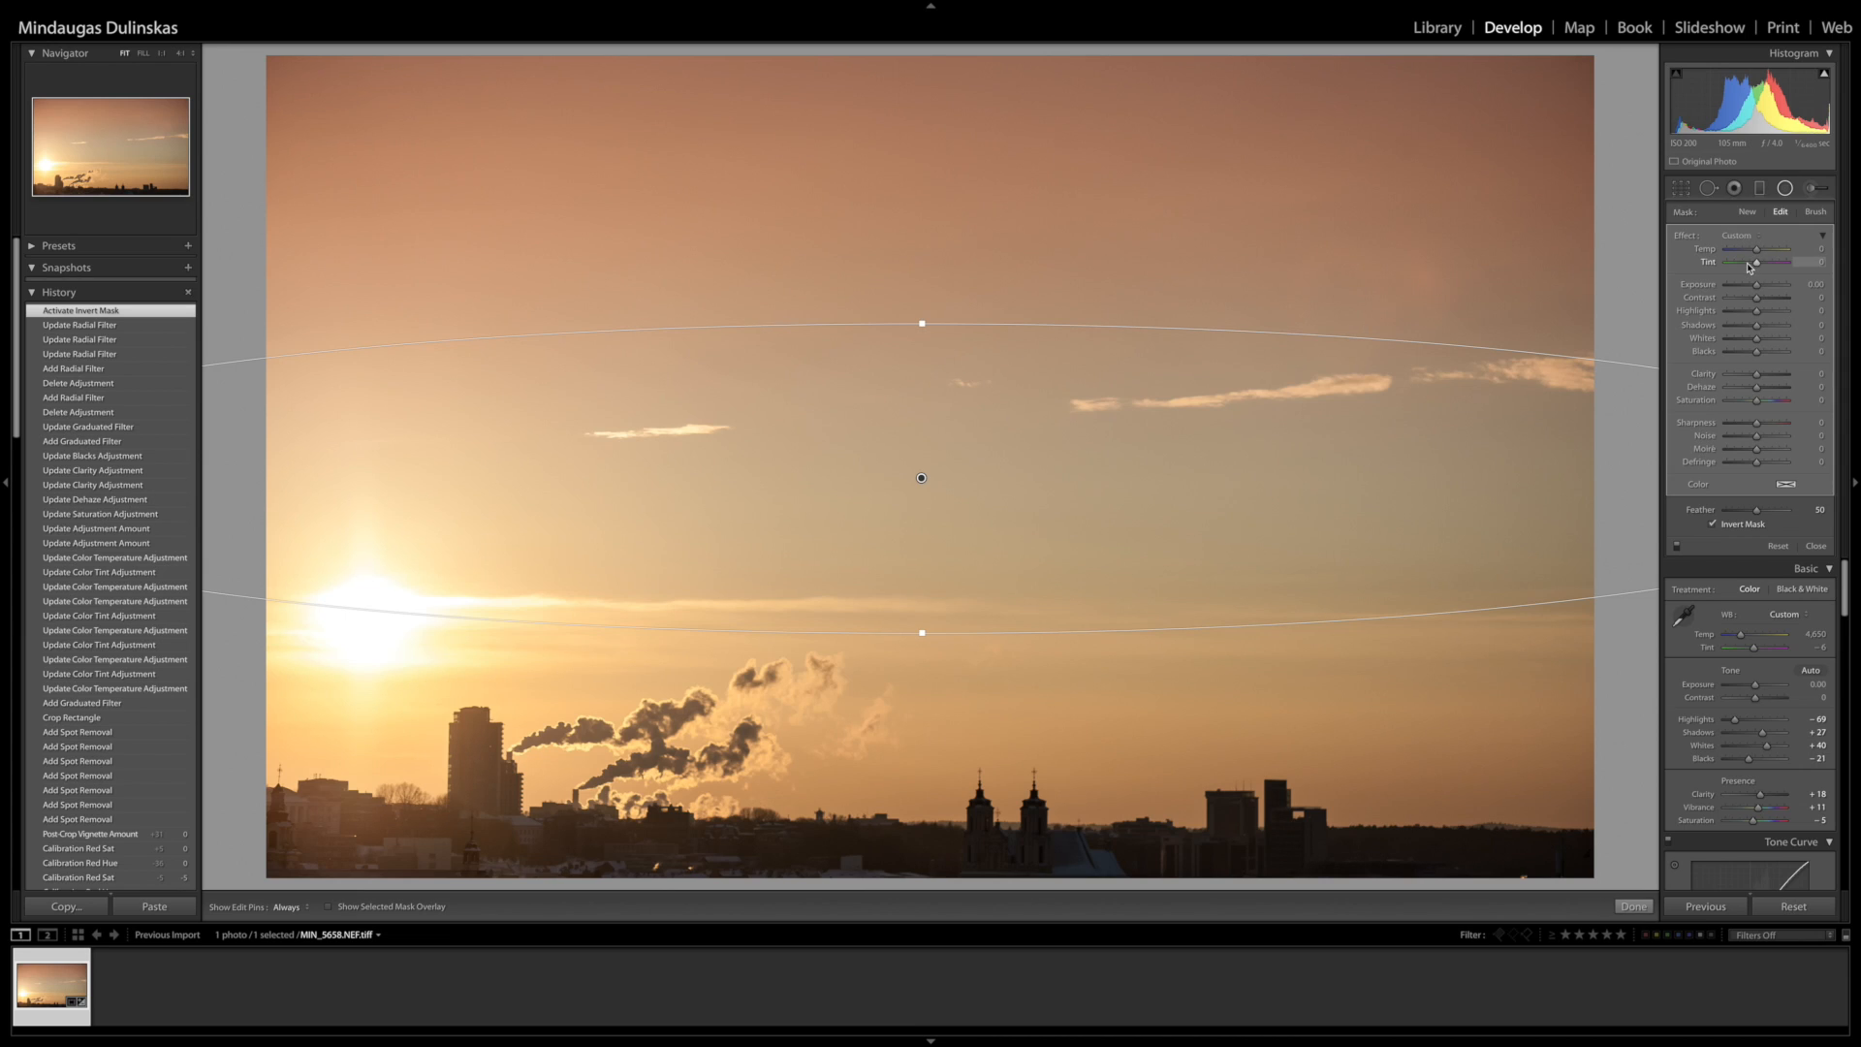
mouse_move(1773, 268)
mouse_down()
mouse_move(1792, 262)
mouse_move(1754, 266)
mouse_move(1770, 263)
mouse_up()
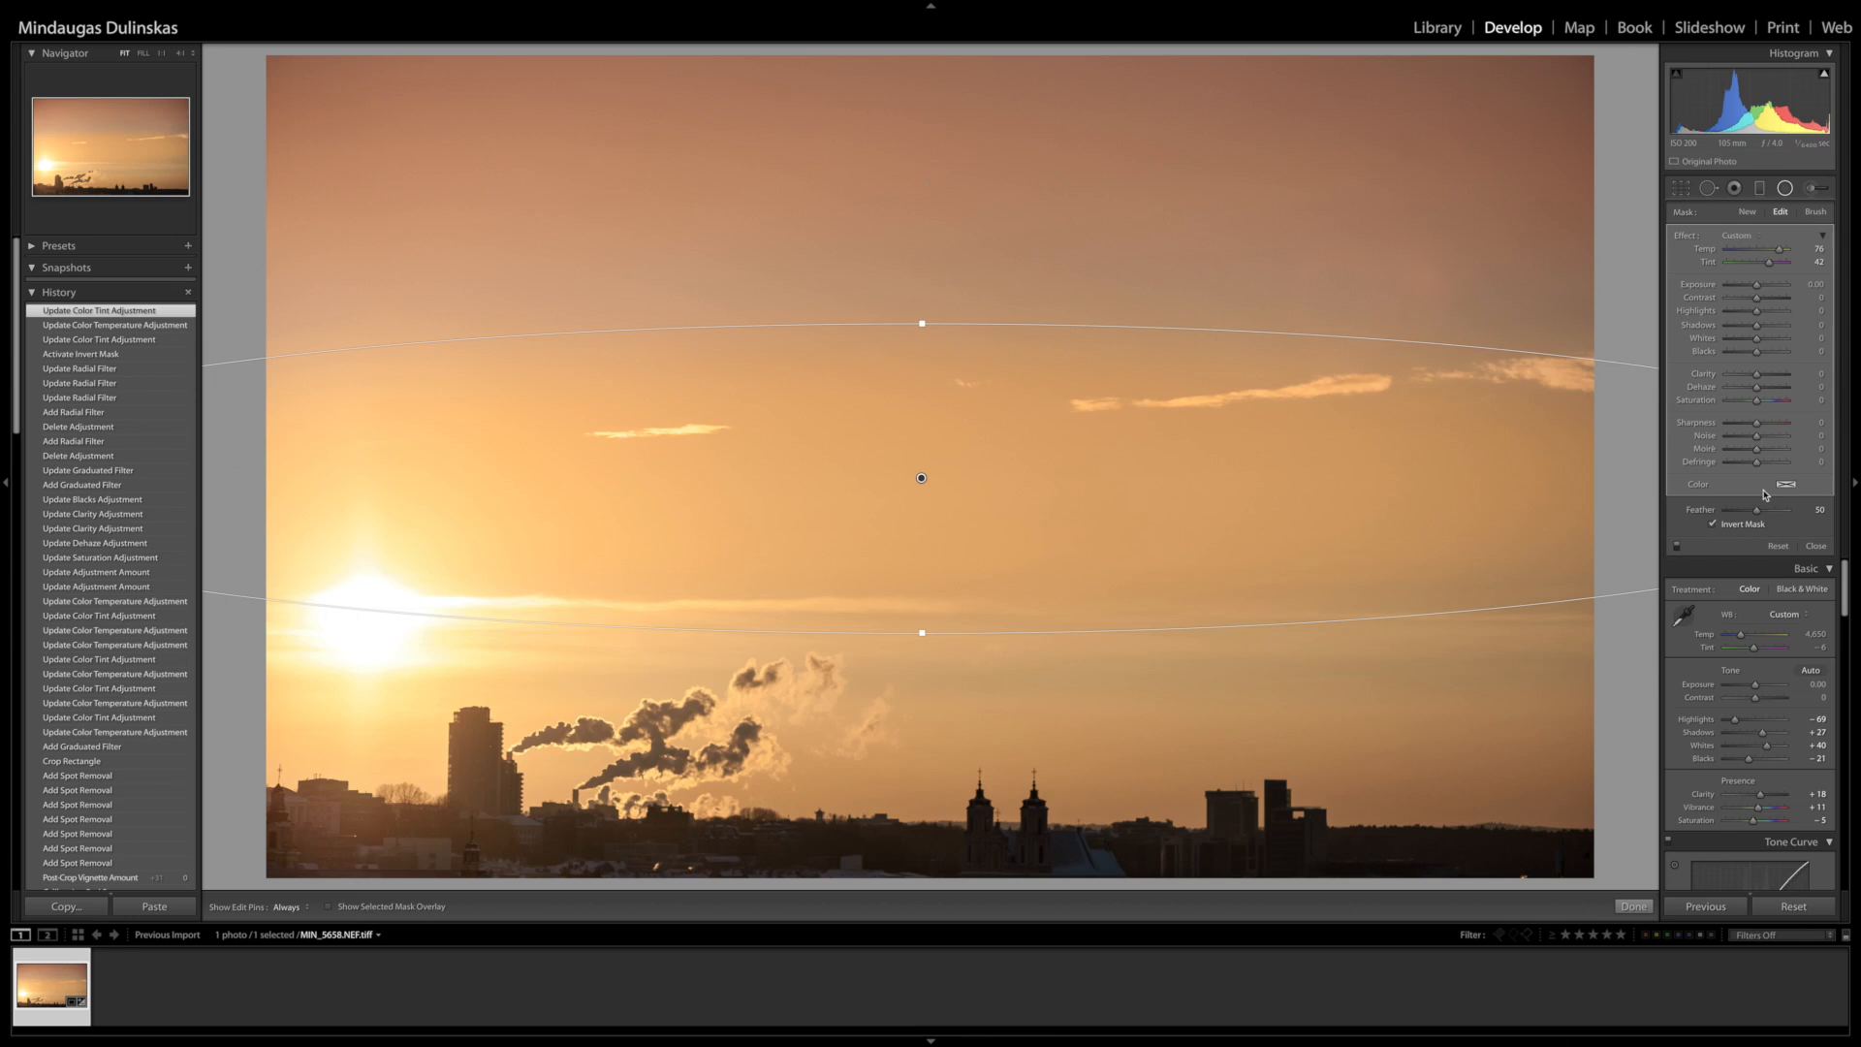
- Set the radial filter's Feather to 100 and its Saturation to 27
drag(1768, 514, 1711, 522)
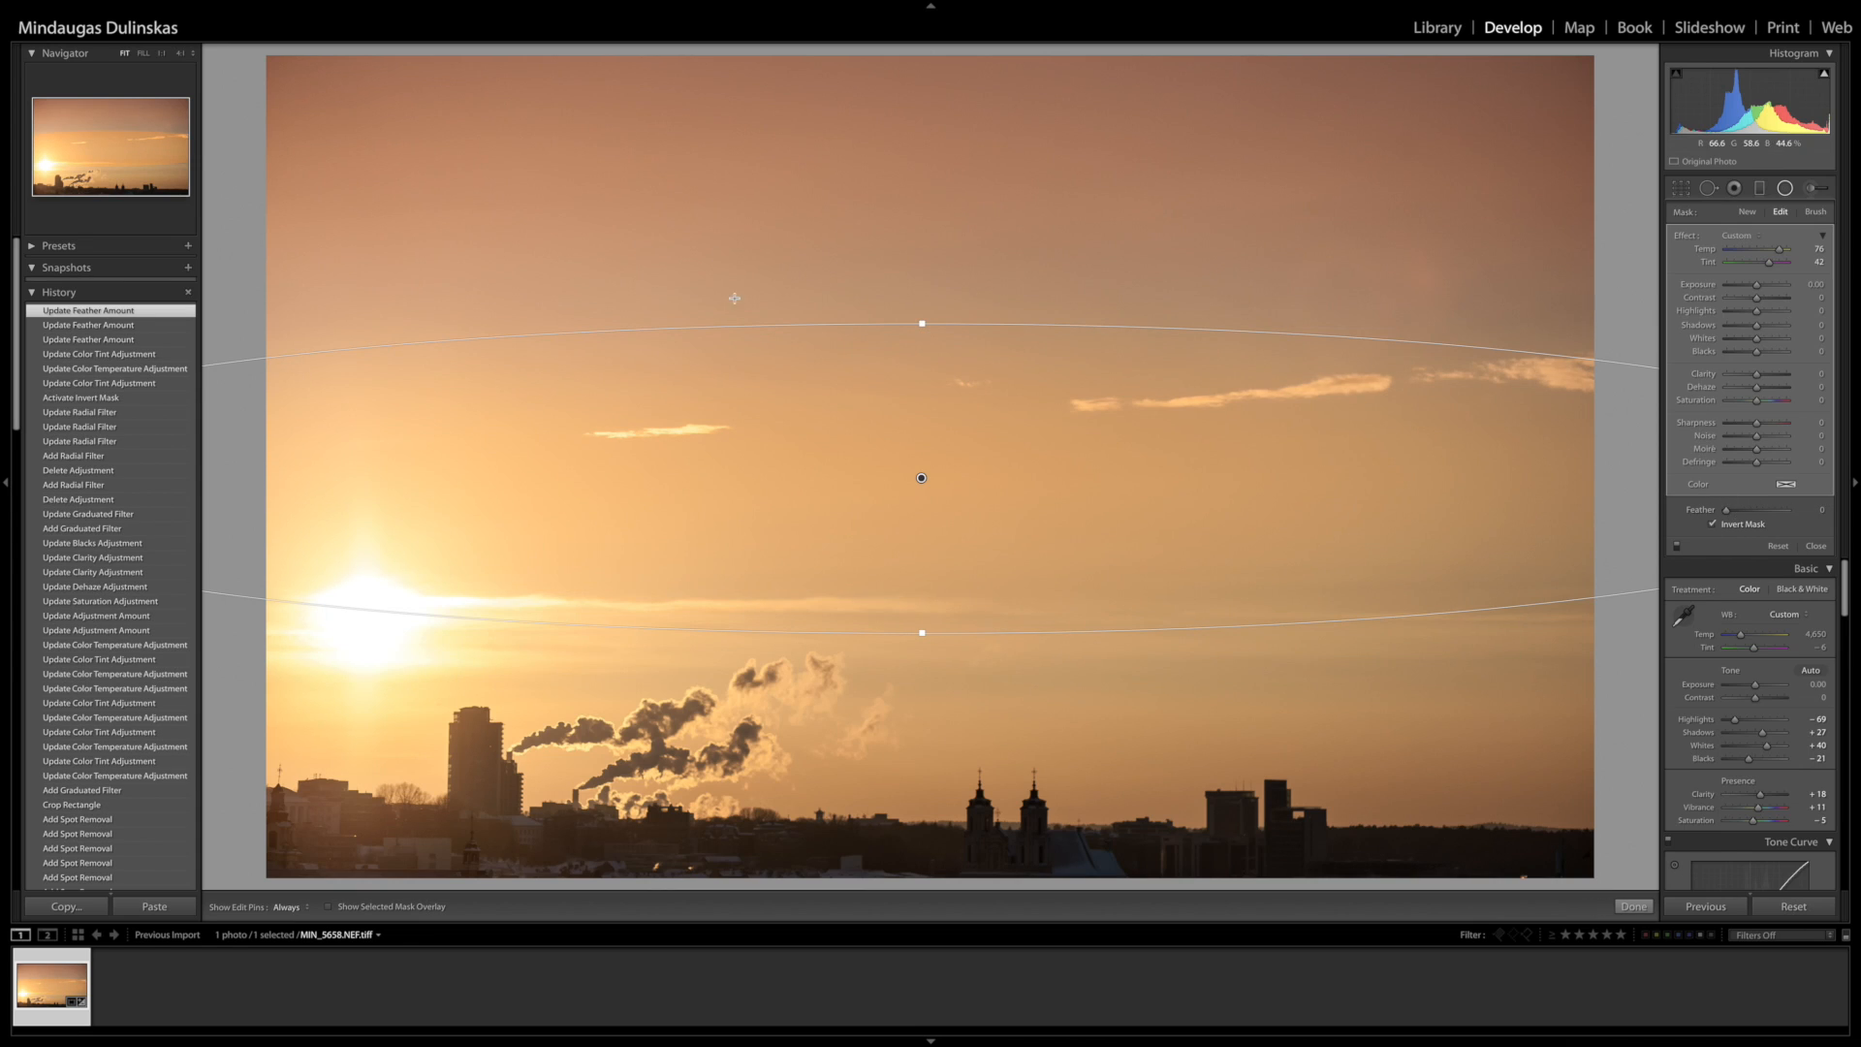
drag(1727, 510, 1611, 513)
drag(1727, 511, 1791, 511)
drag(1757, 400, 1773, 401)
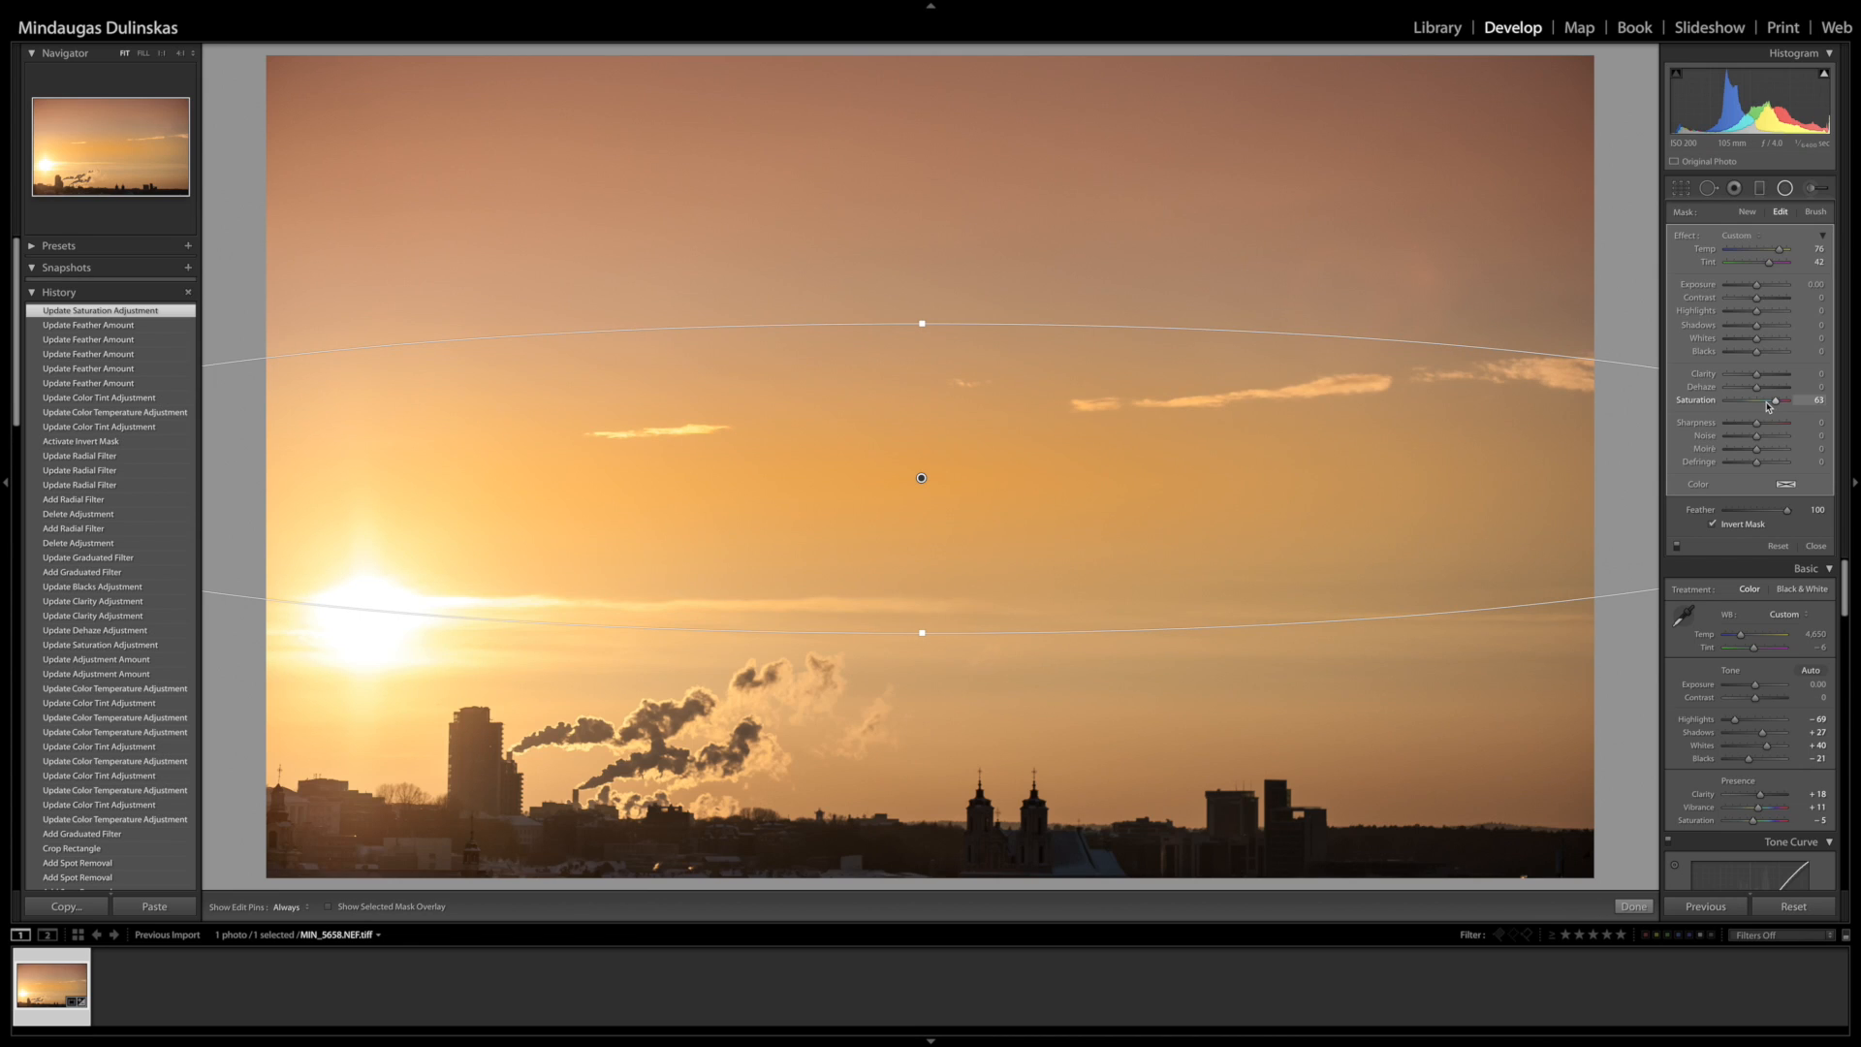
click(1767, 400)
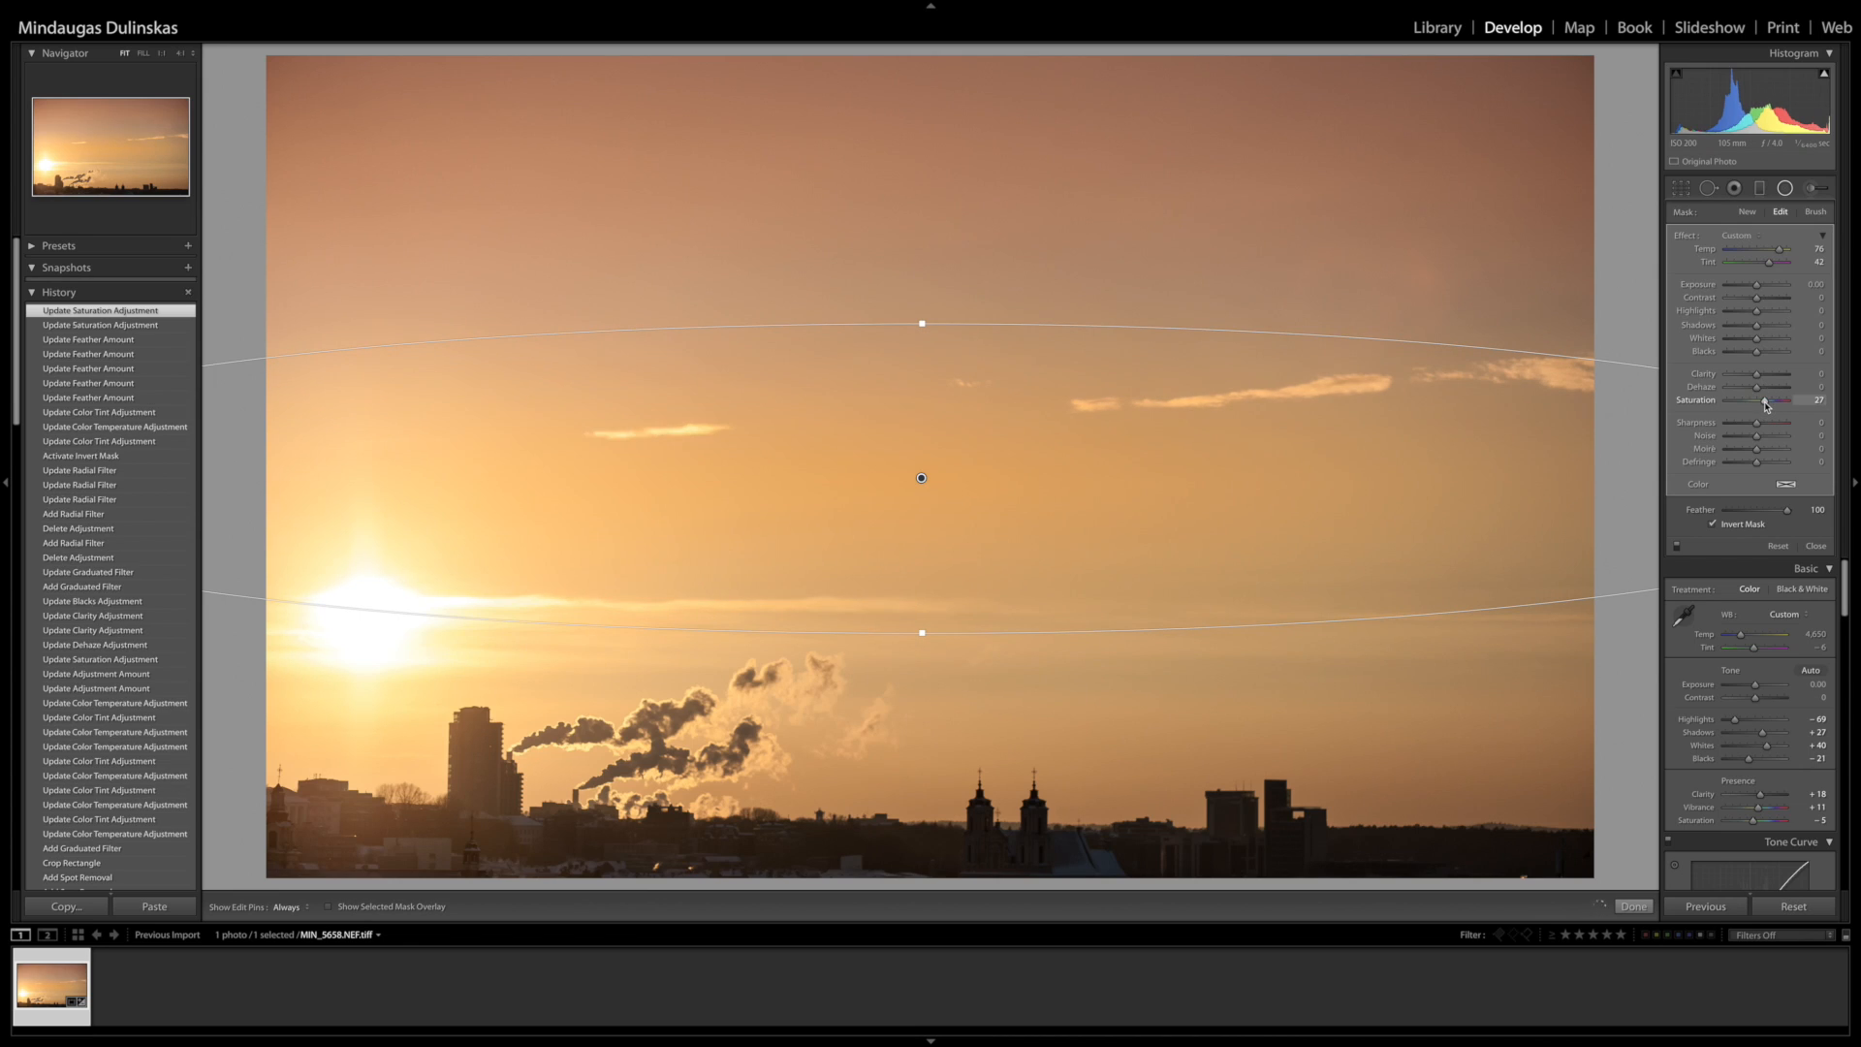
- Set the radial filter's Clarity to 33, Highlights to -100, Shadows to 28, Contrast to 19, Tint to 100 and Temp to 22
drag(1767, 381, 1767, 381)
drag(1756, 310, 1805, 255)
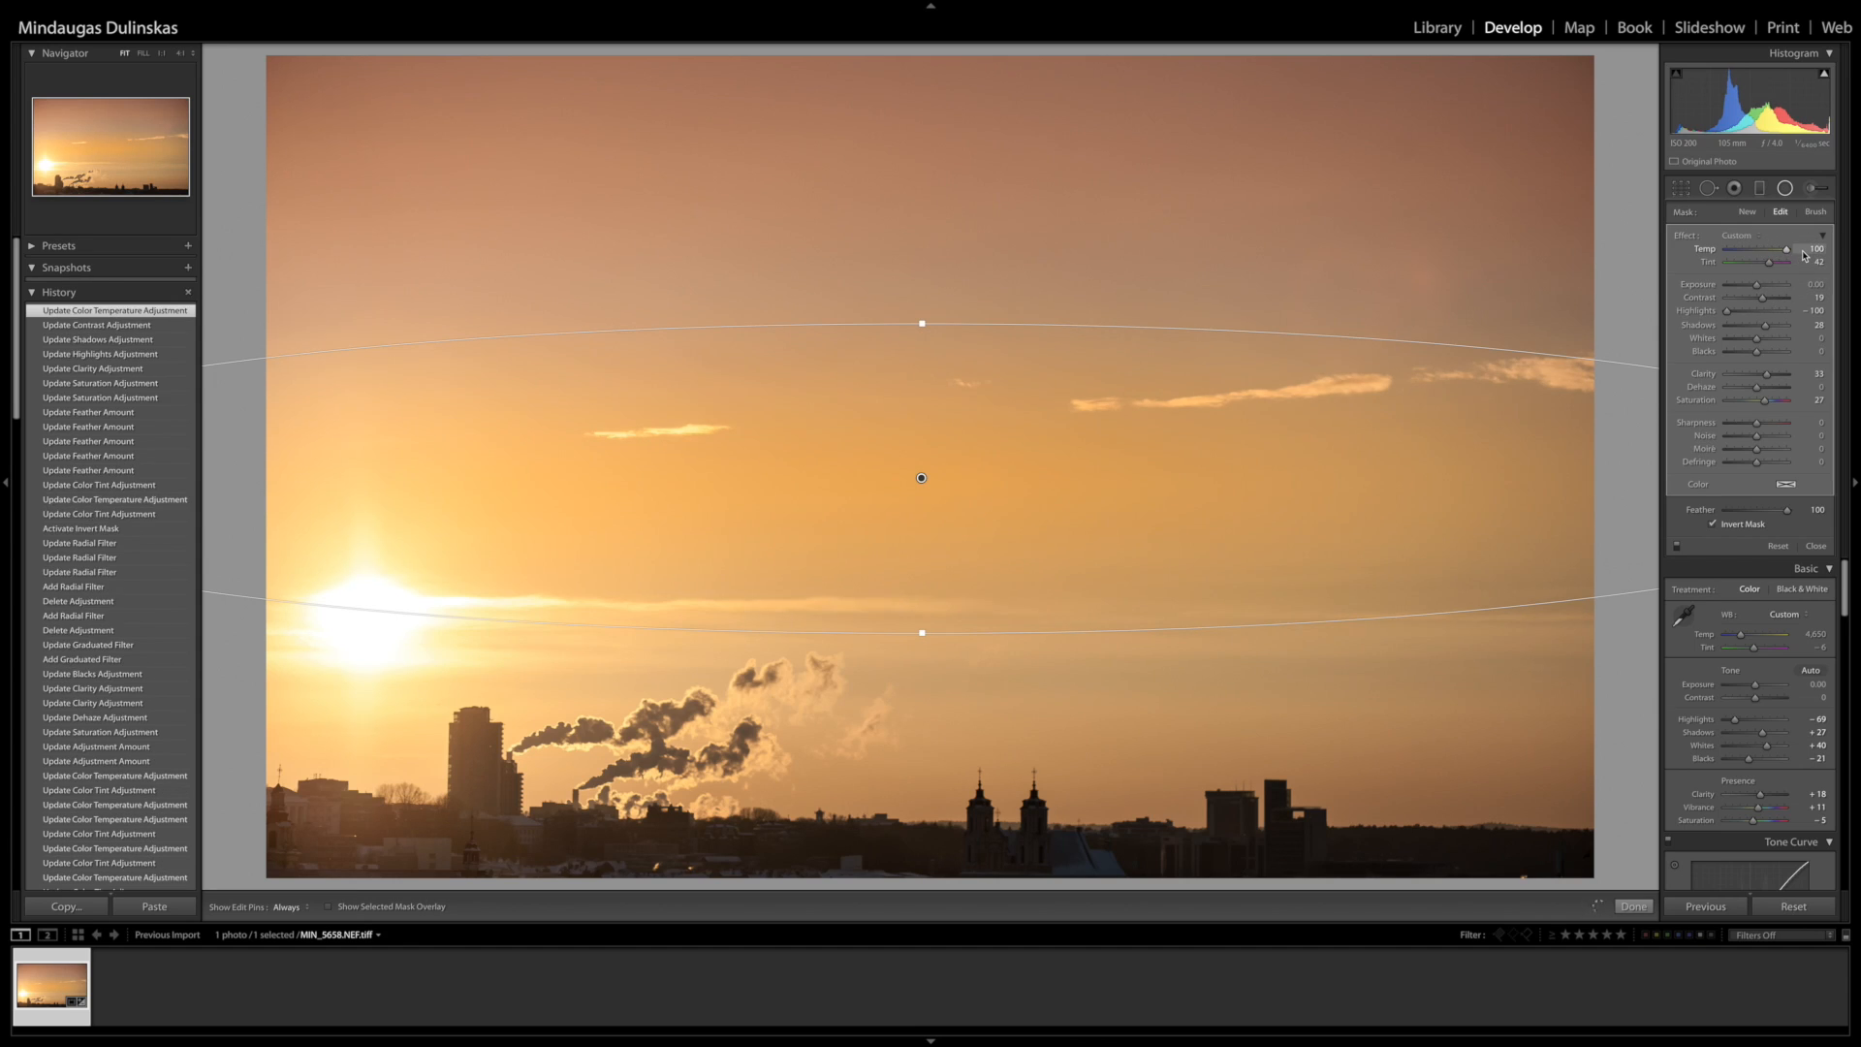
click(1790, 263)
click(1755, 249)
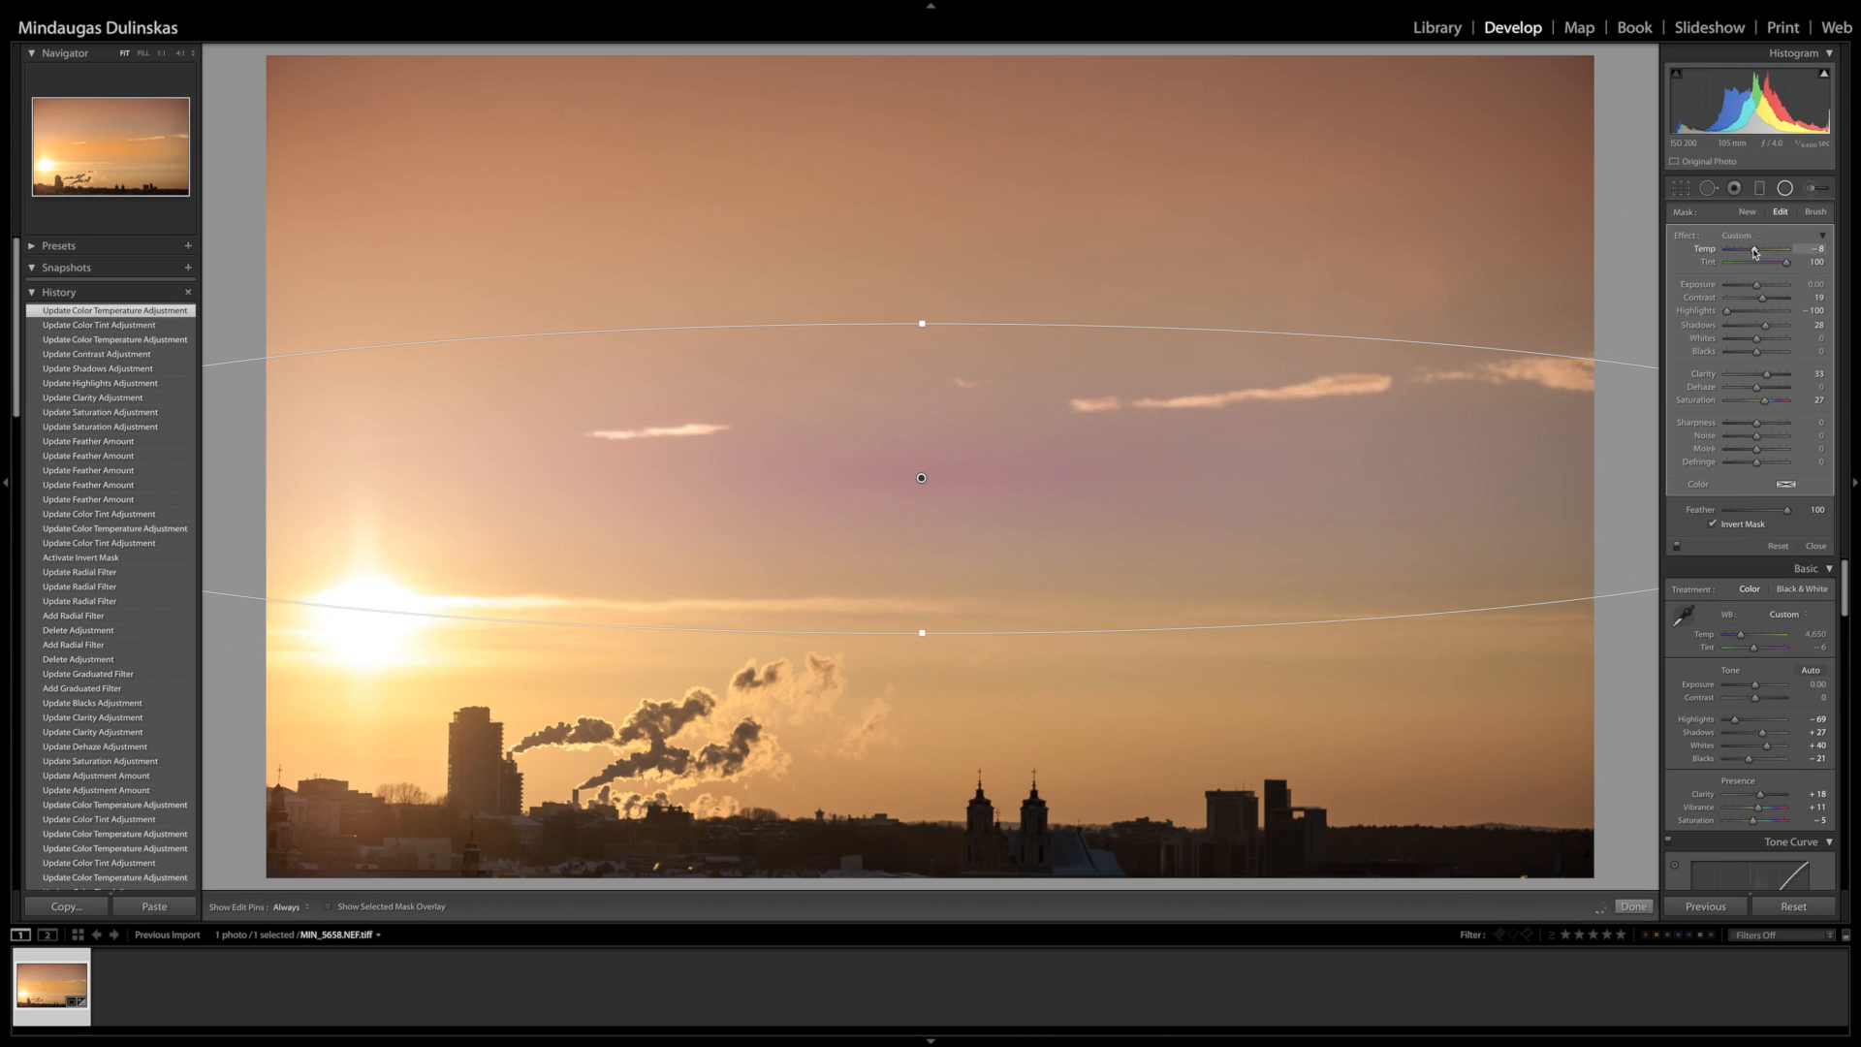
drag(1753, 252, 1762, 253)
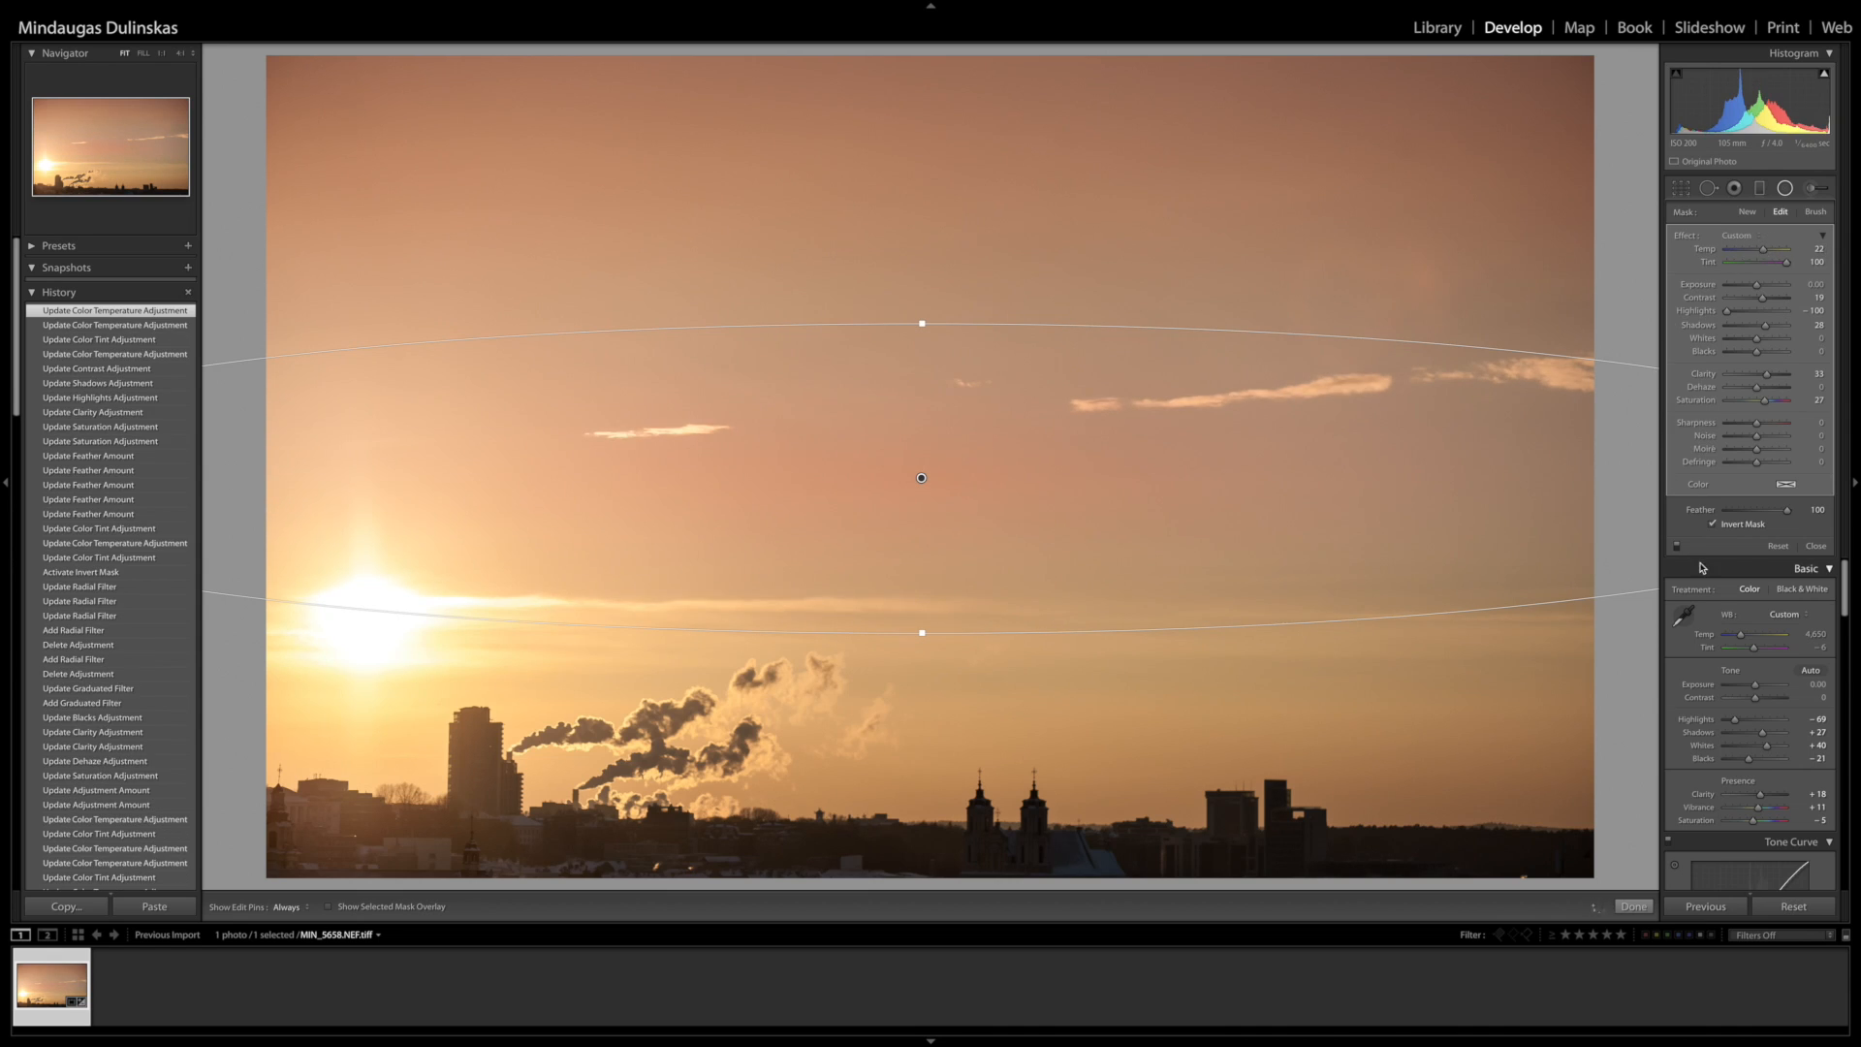
- Duplicate the radial filter, move the copy down to the bright cloud band above the horizon, and finish the filter
right_click(922, 480)
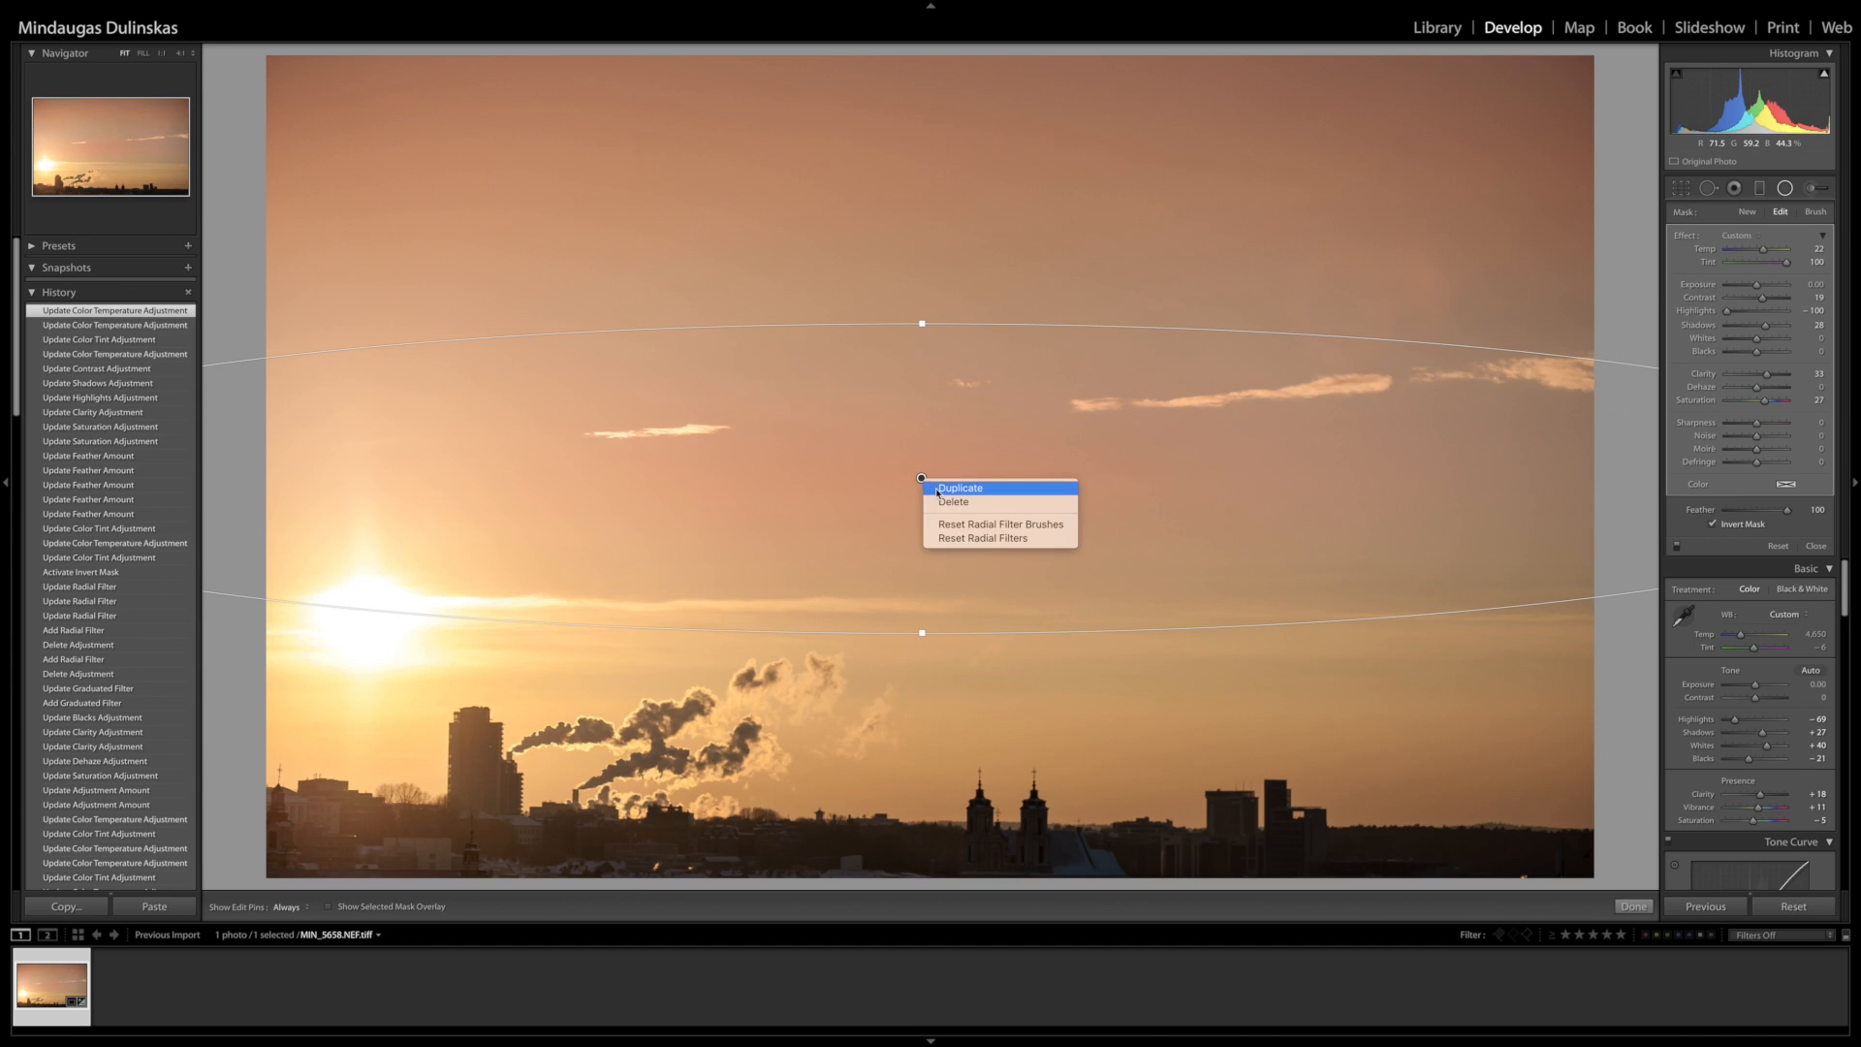
click(935, 490)
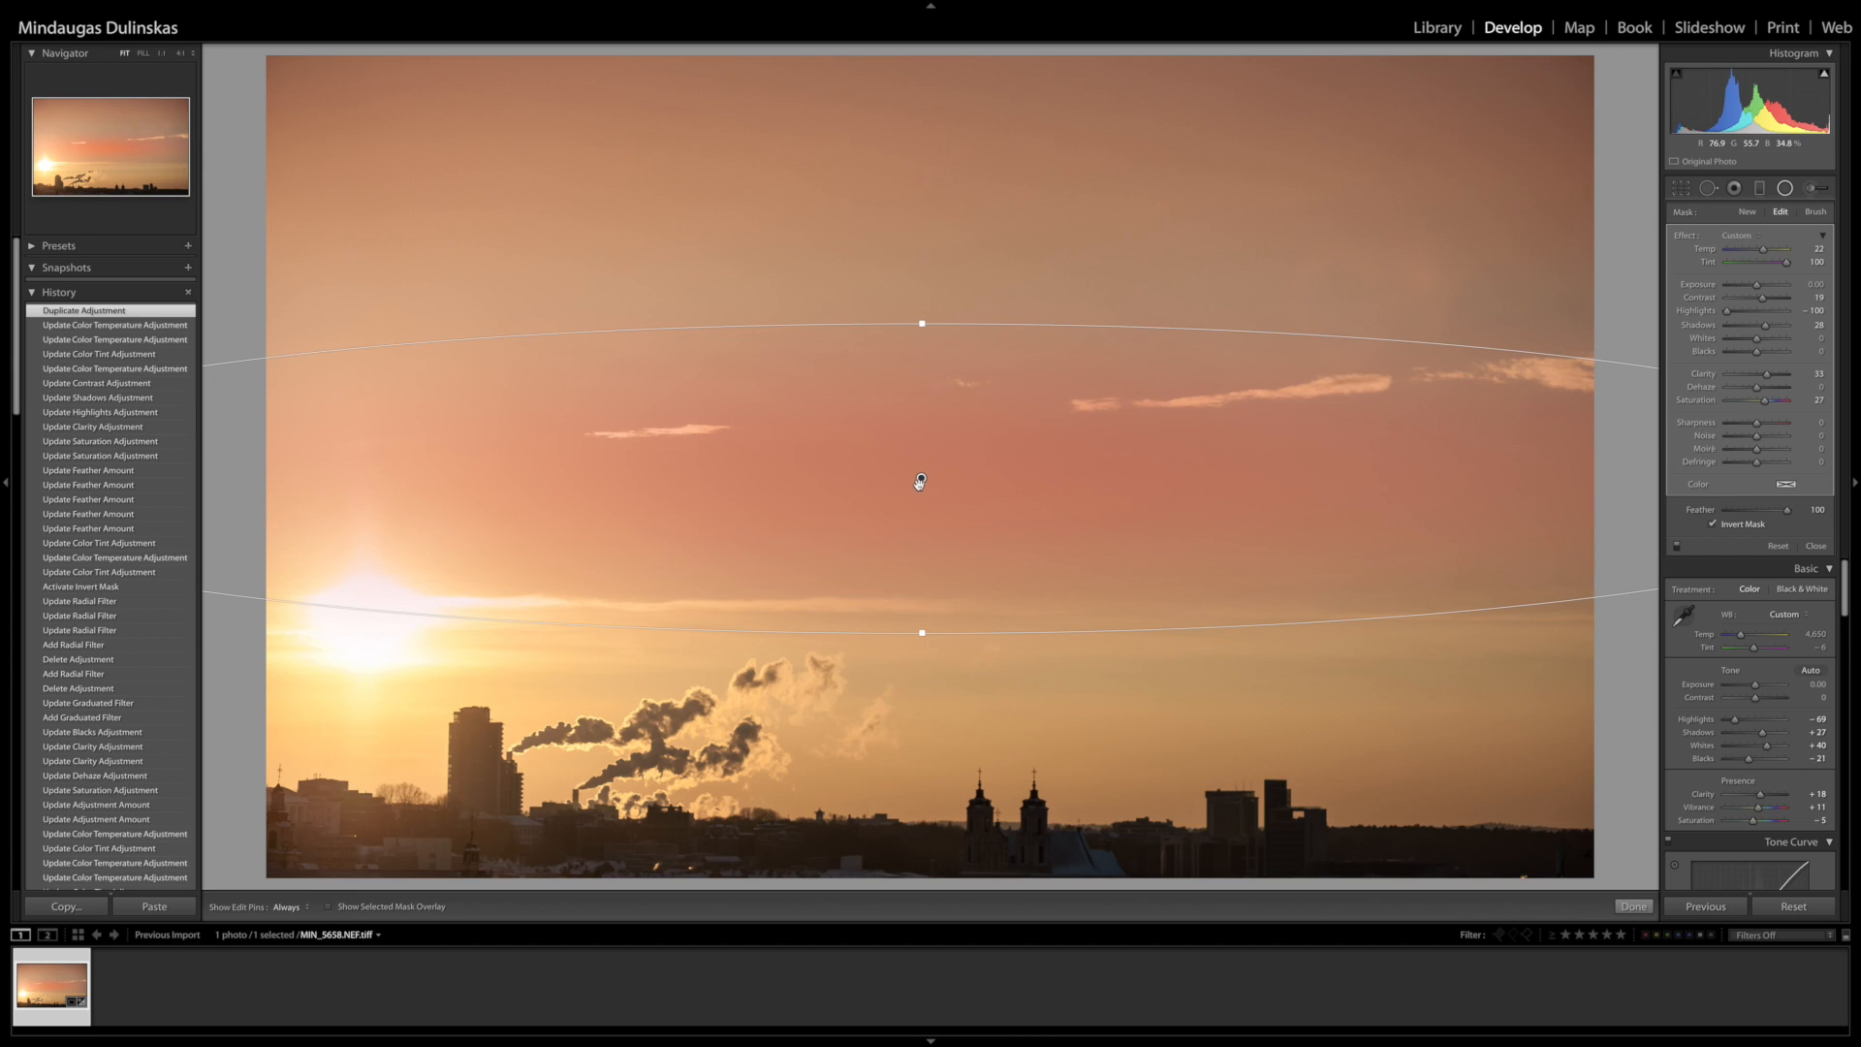
drag(920, 480, 926, 601)
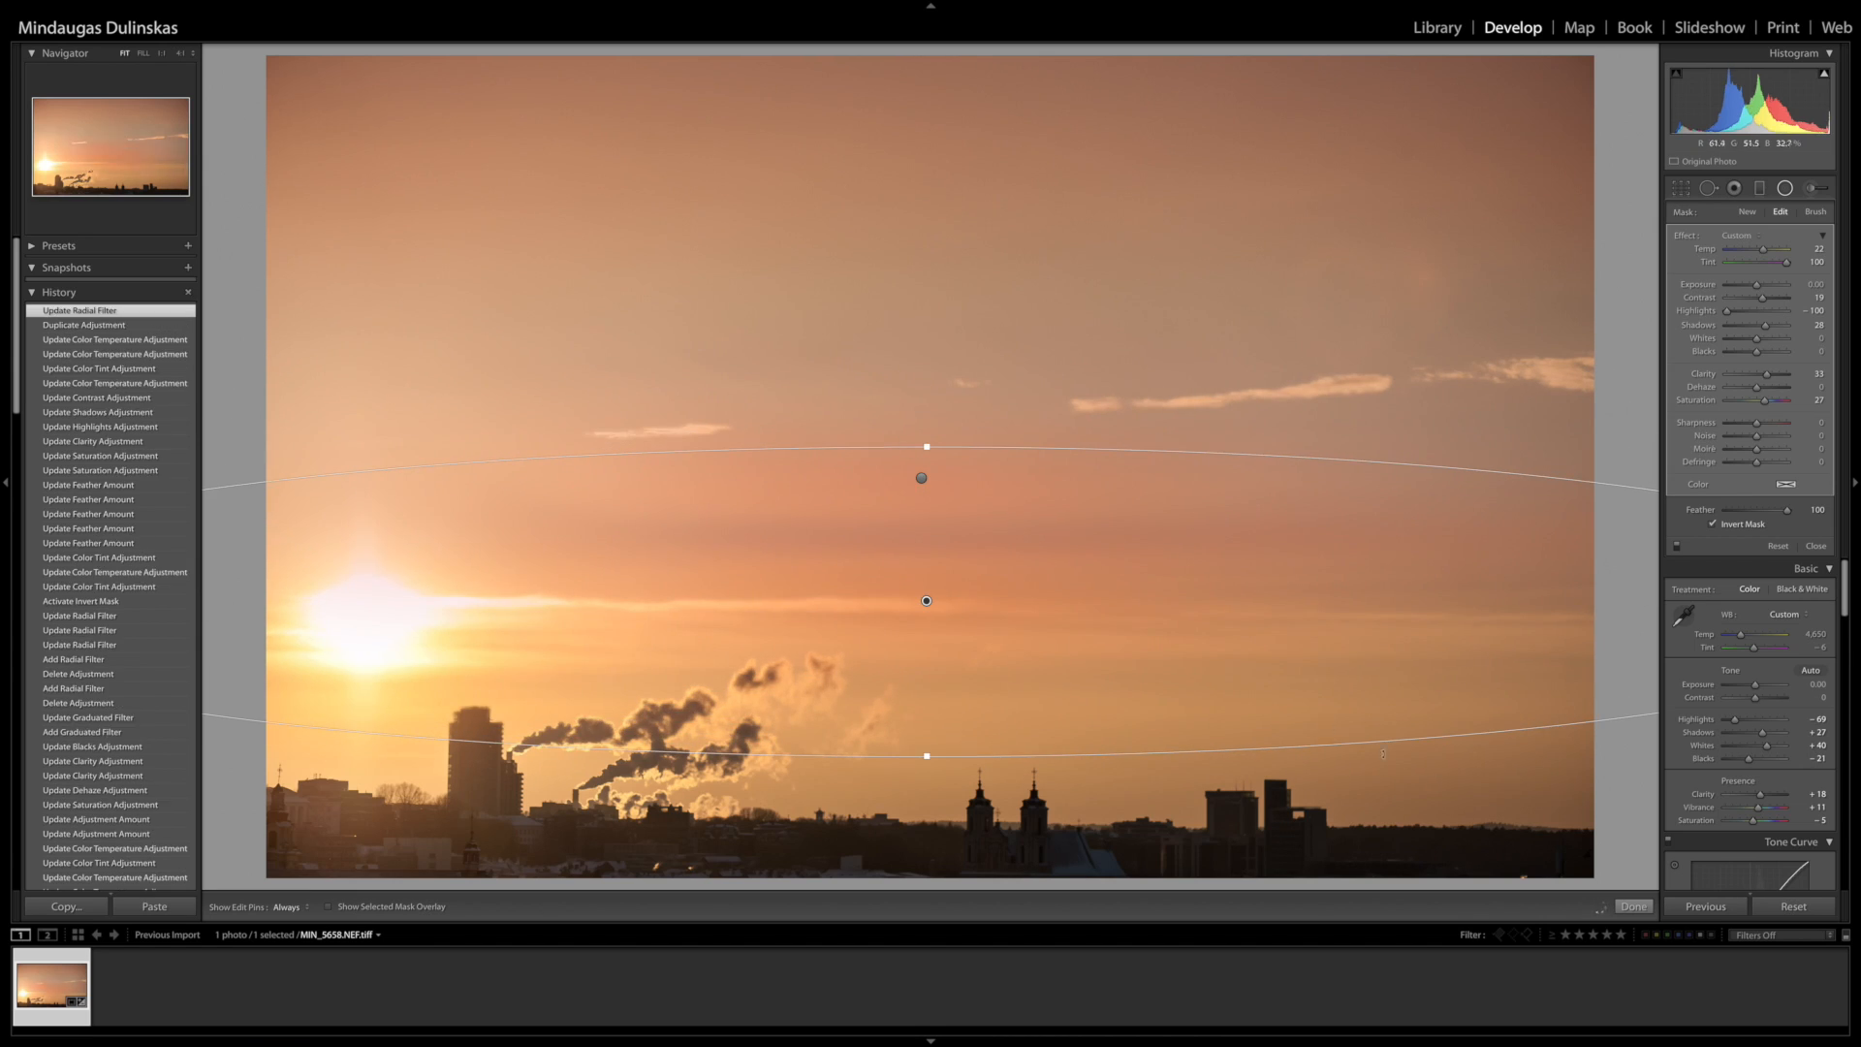
click(1633, 907)
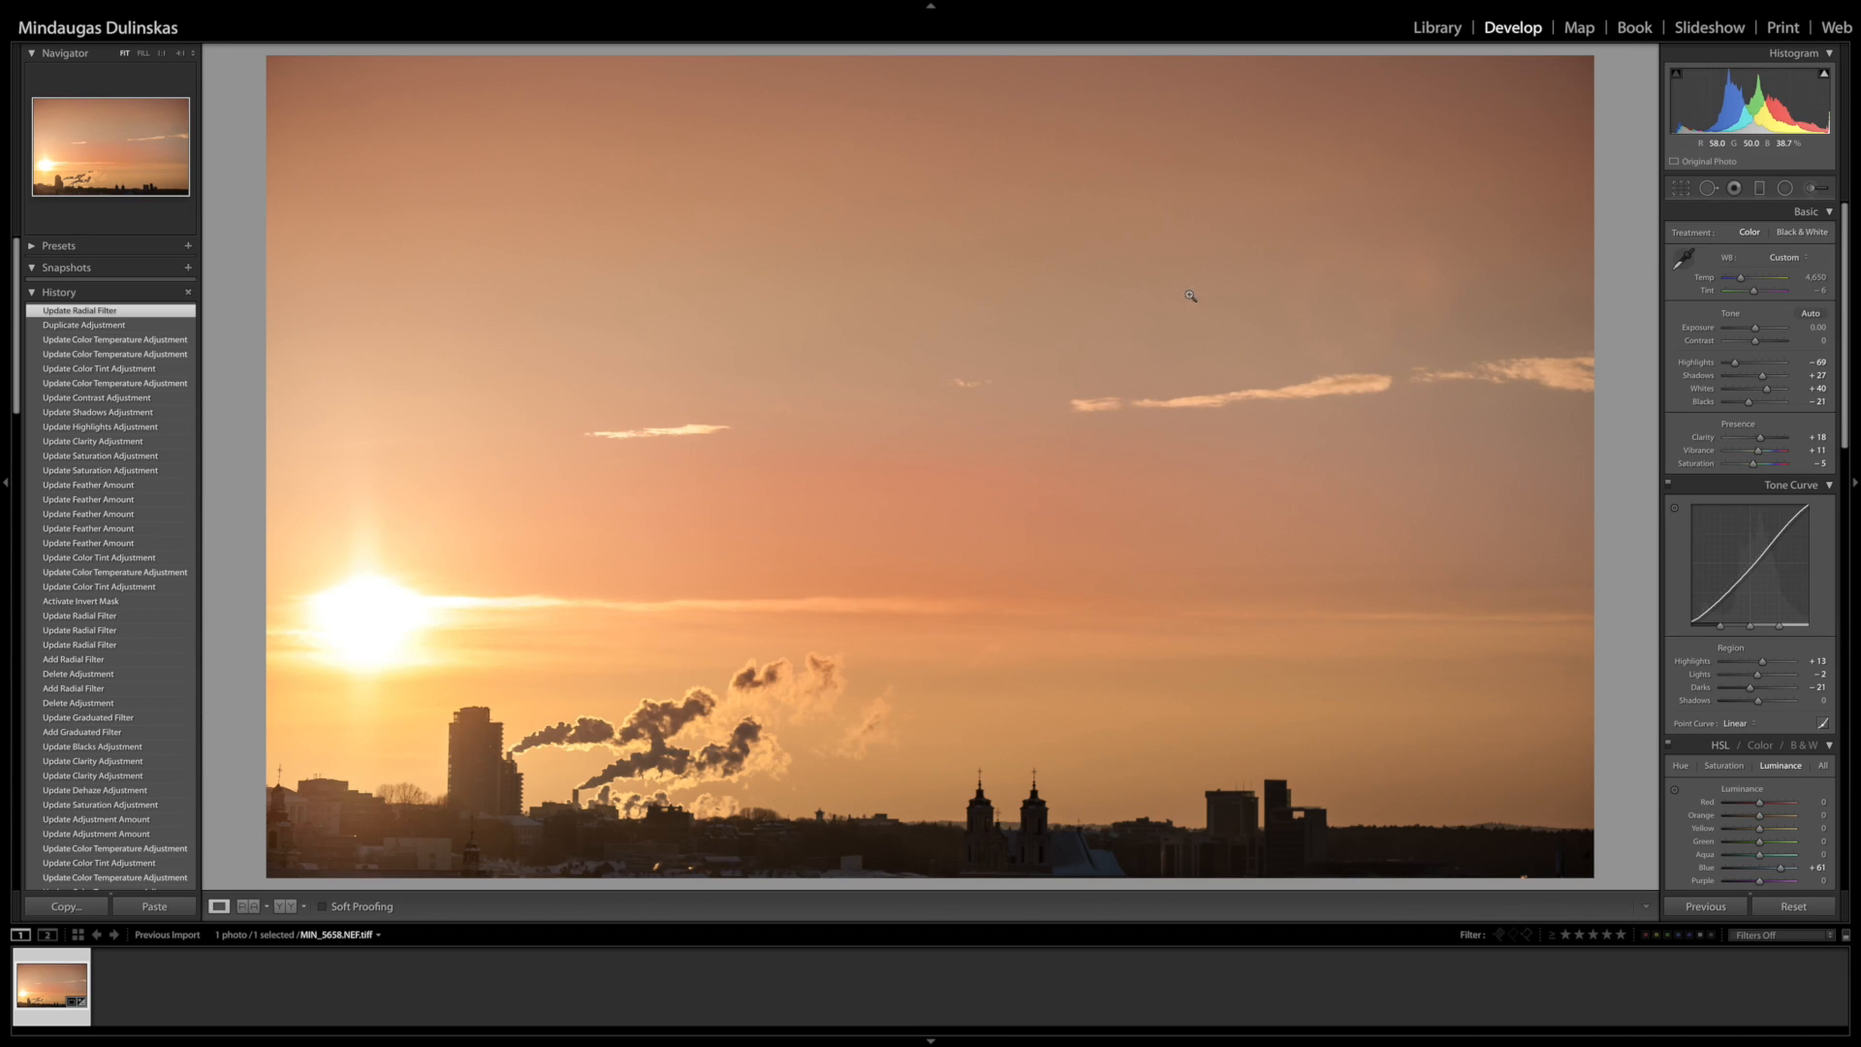
- Reopen the upper radial filter, make its ellipse taller and move it up to the level of the clouds
click(1785, 188)
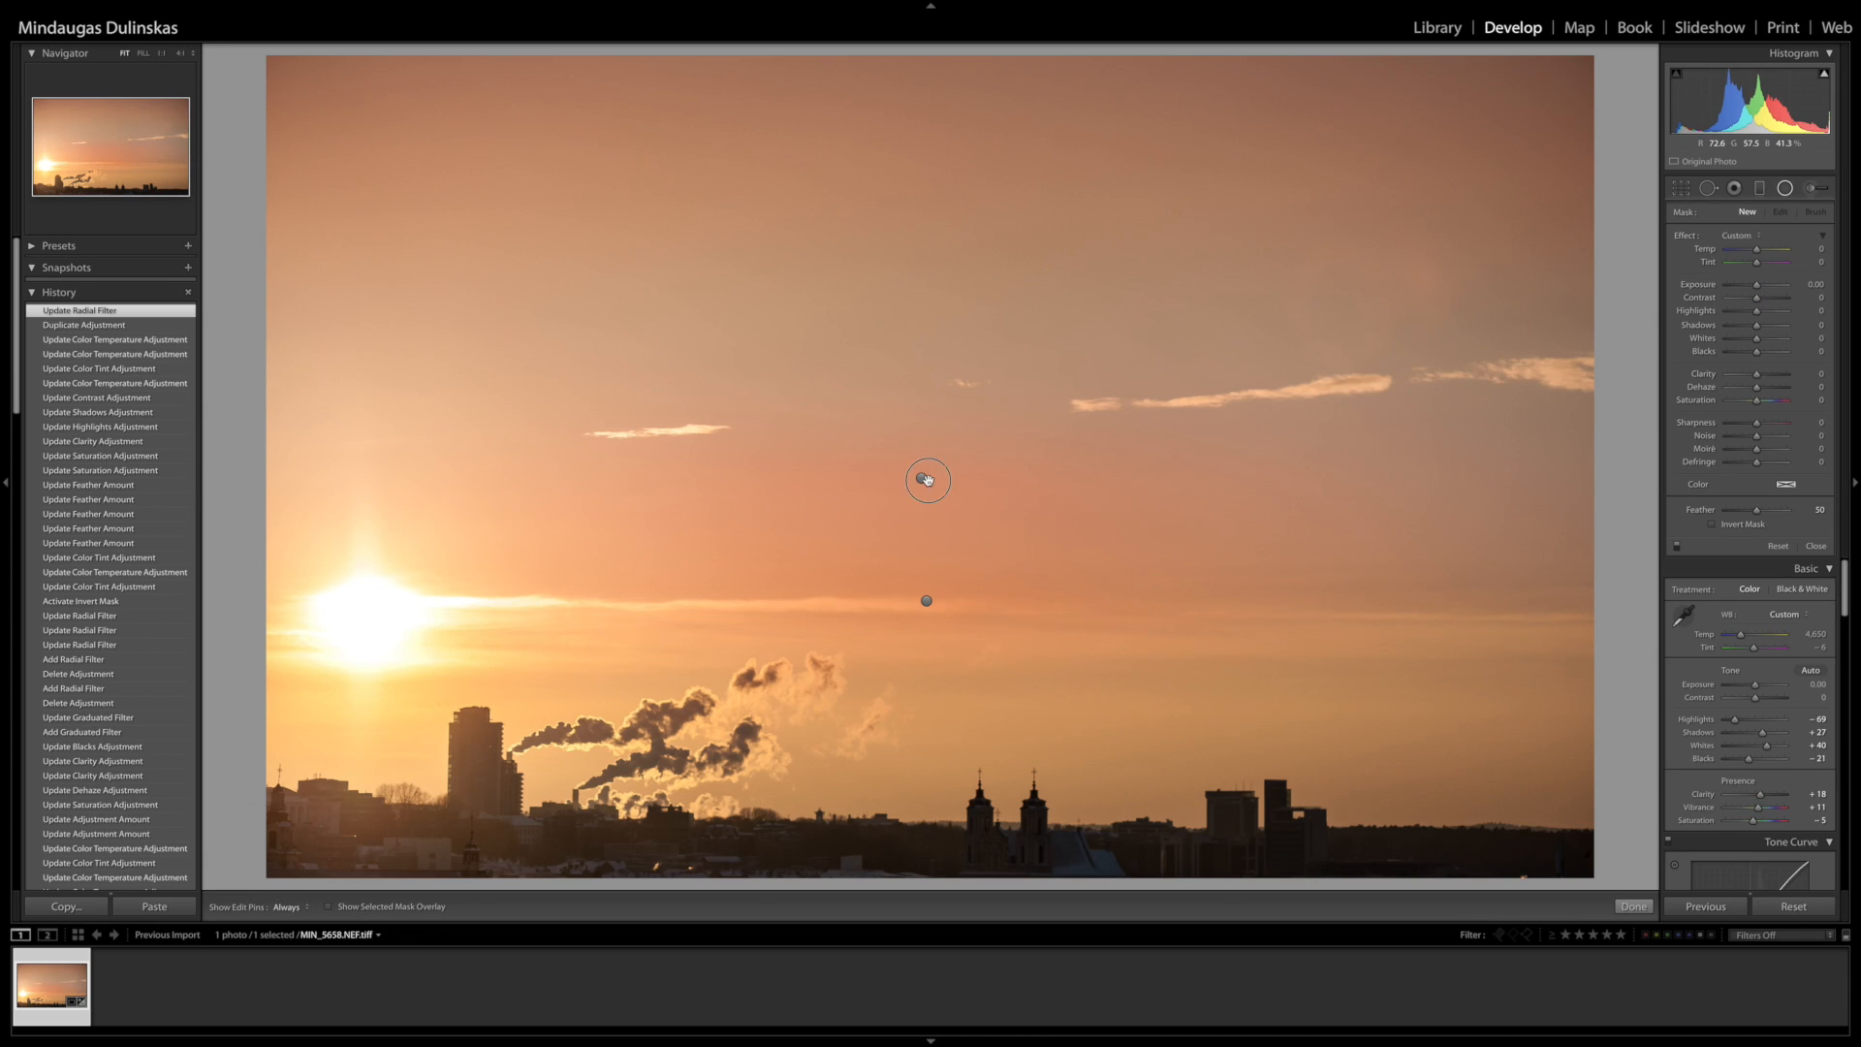
click(922, 479)
drag(924, 326, 922, 224)
drag(922, 479, 929, 424)
- Draw a new wide, flat radial filter over the lower city and centre it on the chimney smoke
click(1757, 214)
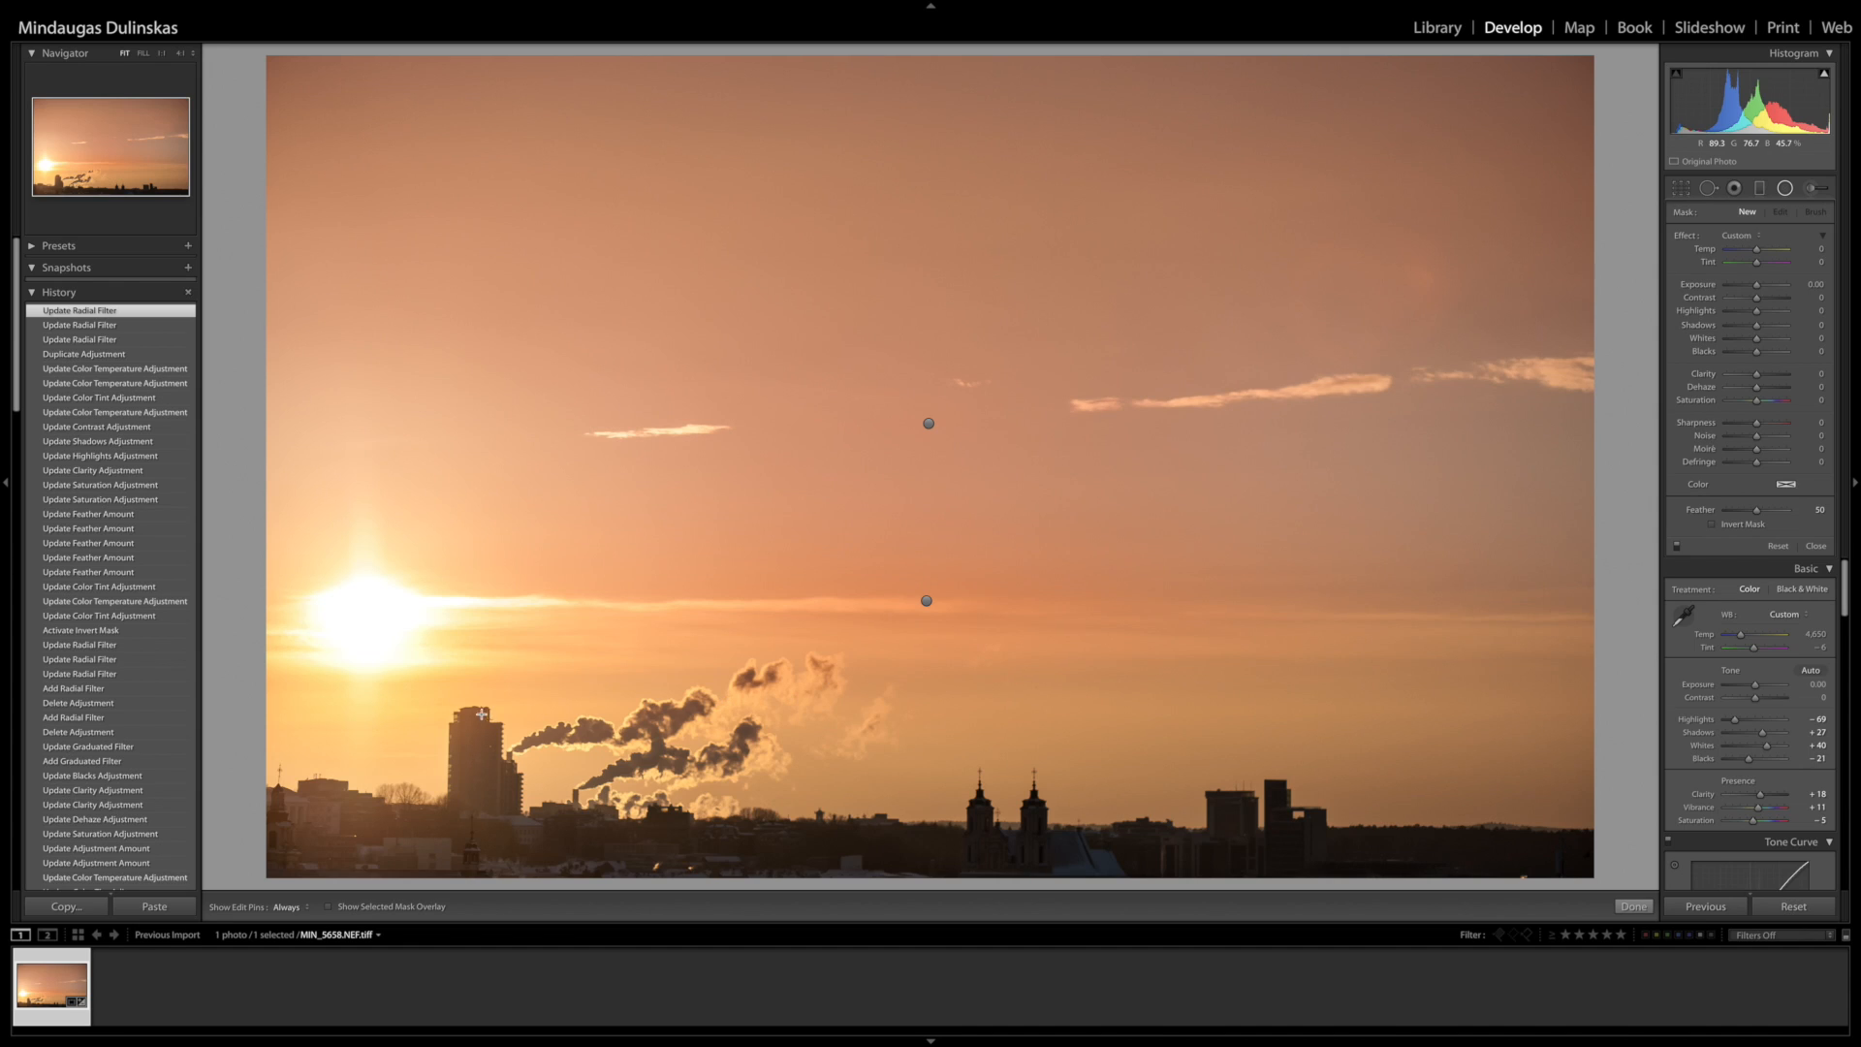
drag(441, 705, 1076, 810)
drag(475, 708, 657, 729)
- Invert the smoke filter's mask and set its Exposure to -0.39, Dehaze to 20, Clarity to 13 and Feather to 87
drag(1756, 284, 1752, 286)
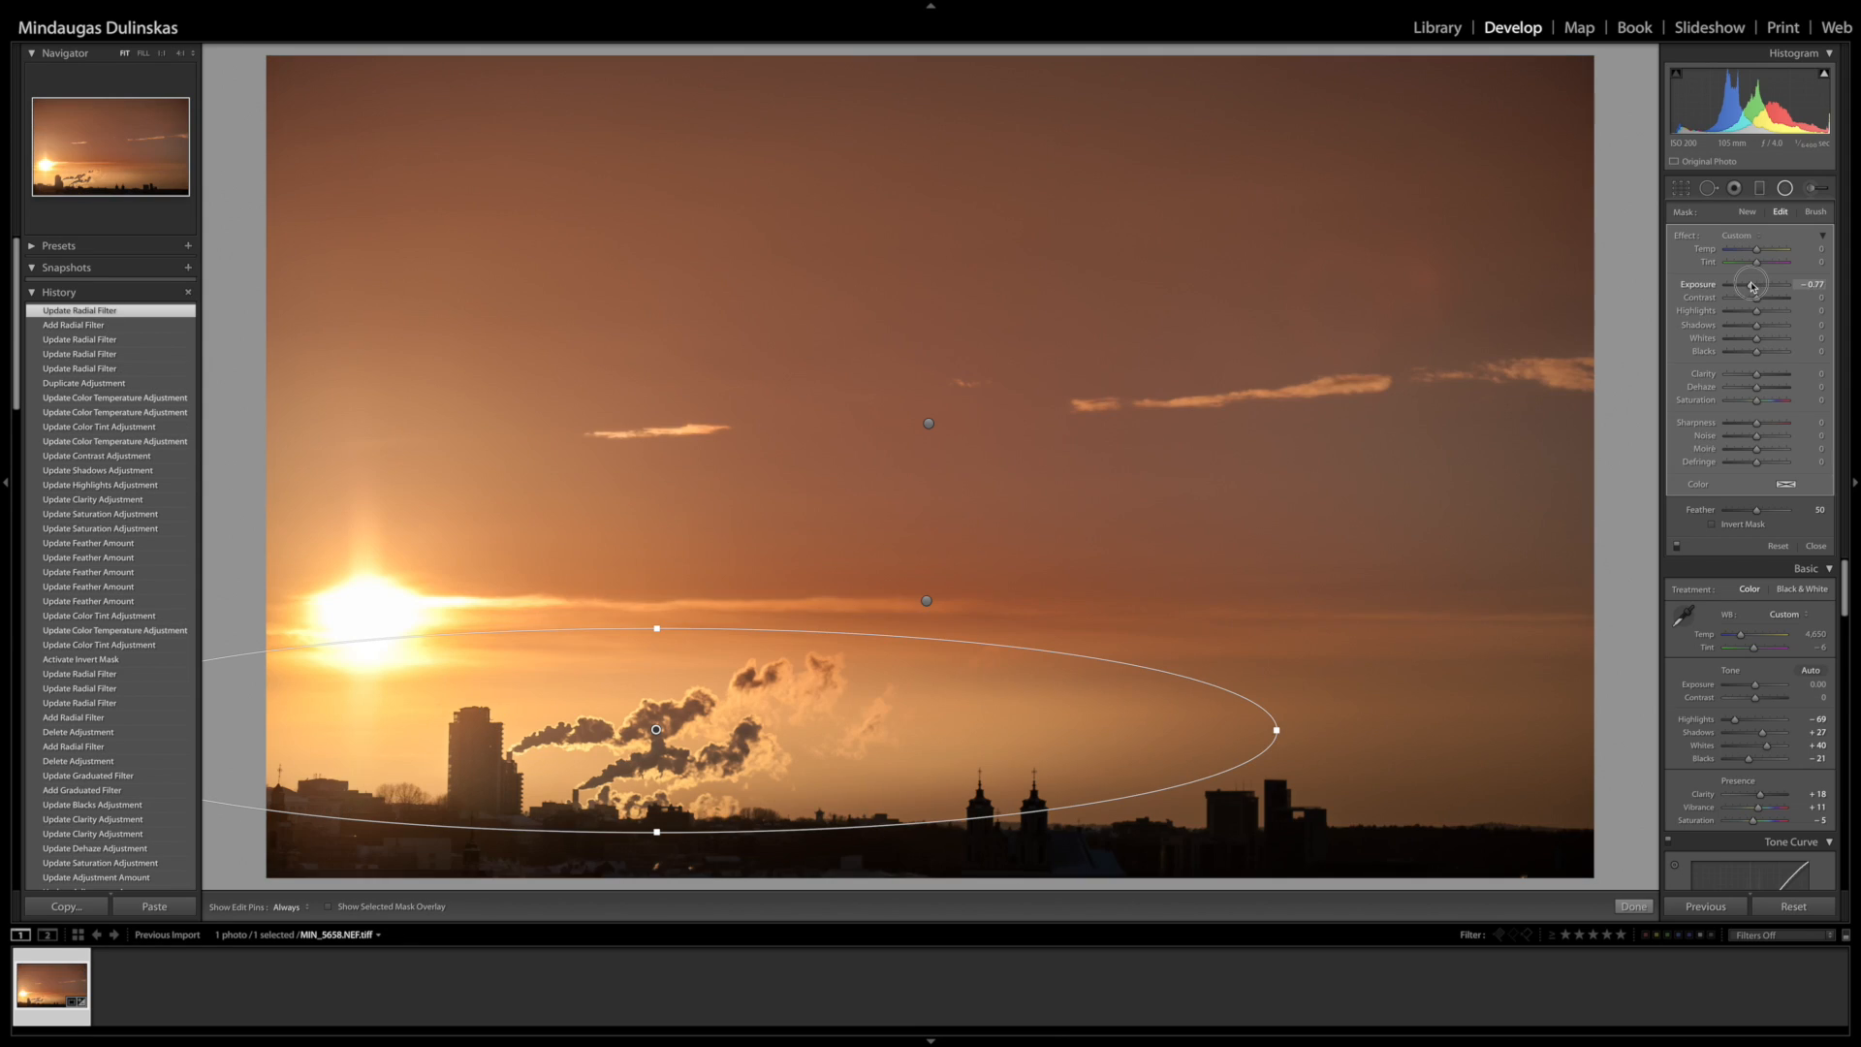
click(1730, 523)
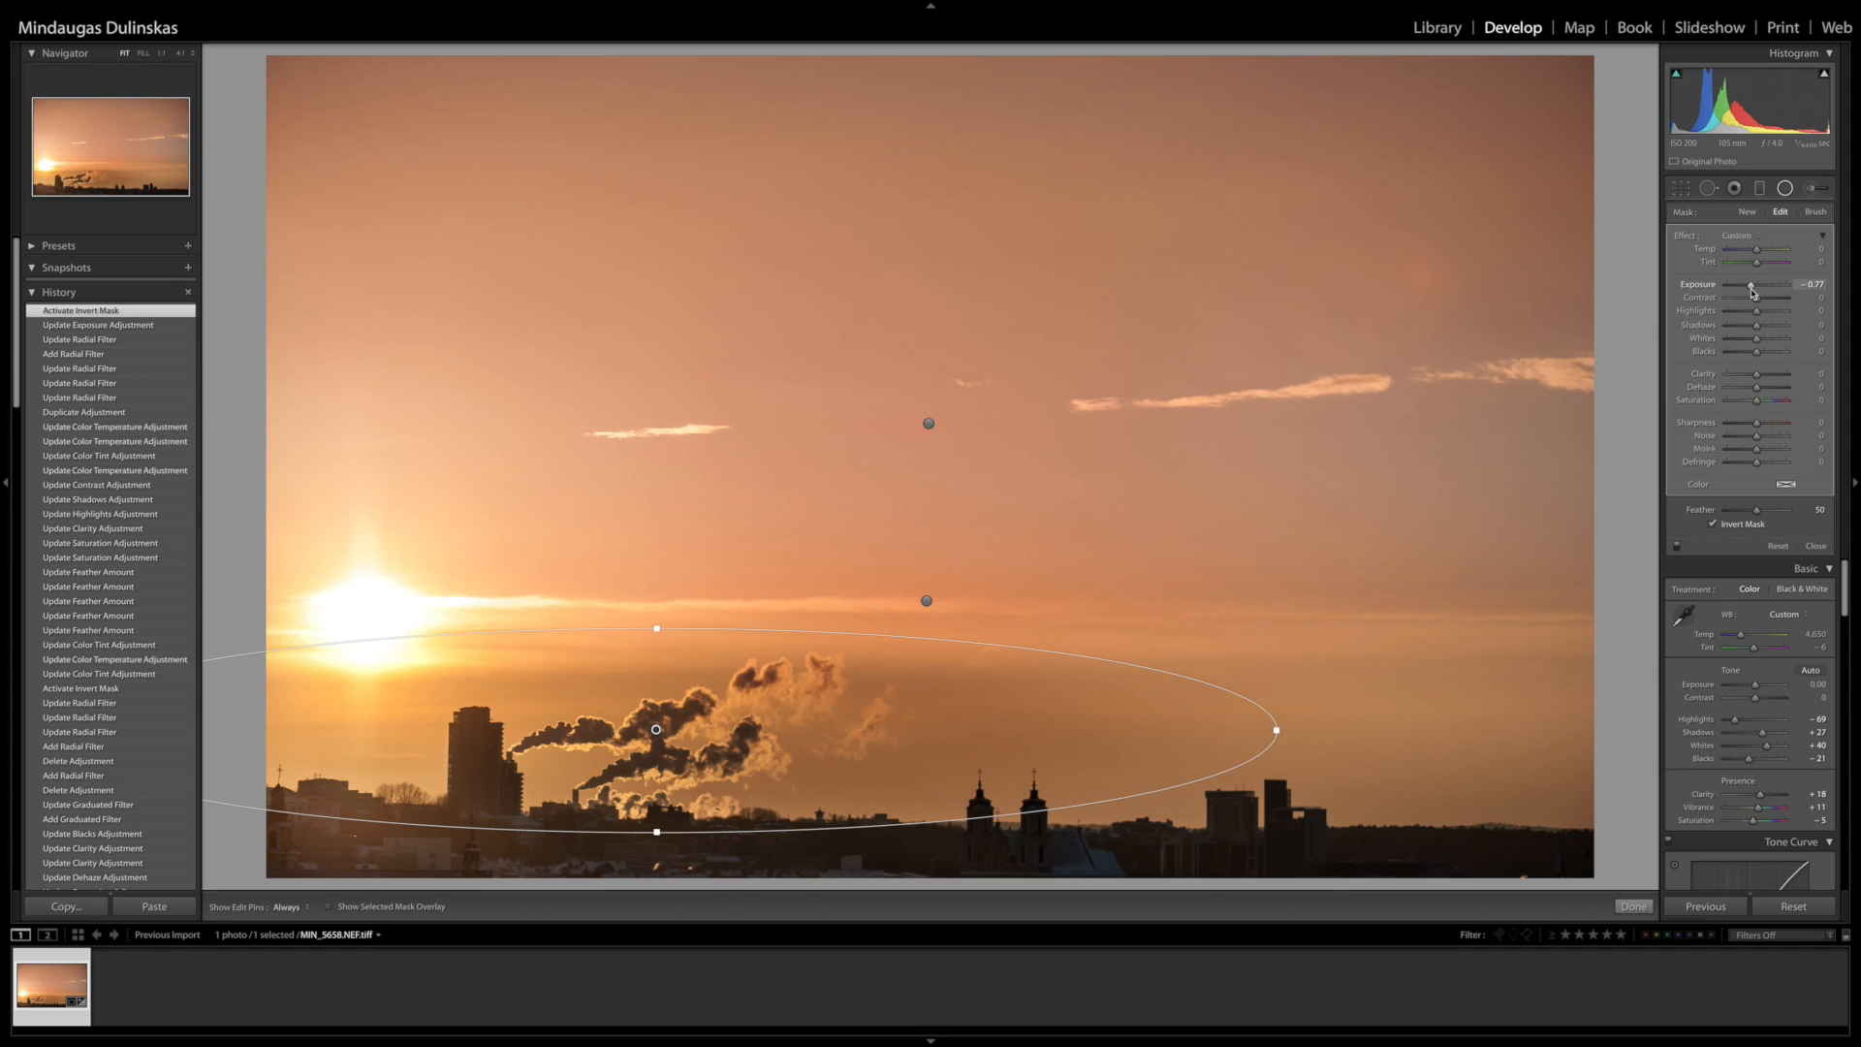
drag(1752, 293, 1757, 293)
drag(1768, 391, 1762, 378)
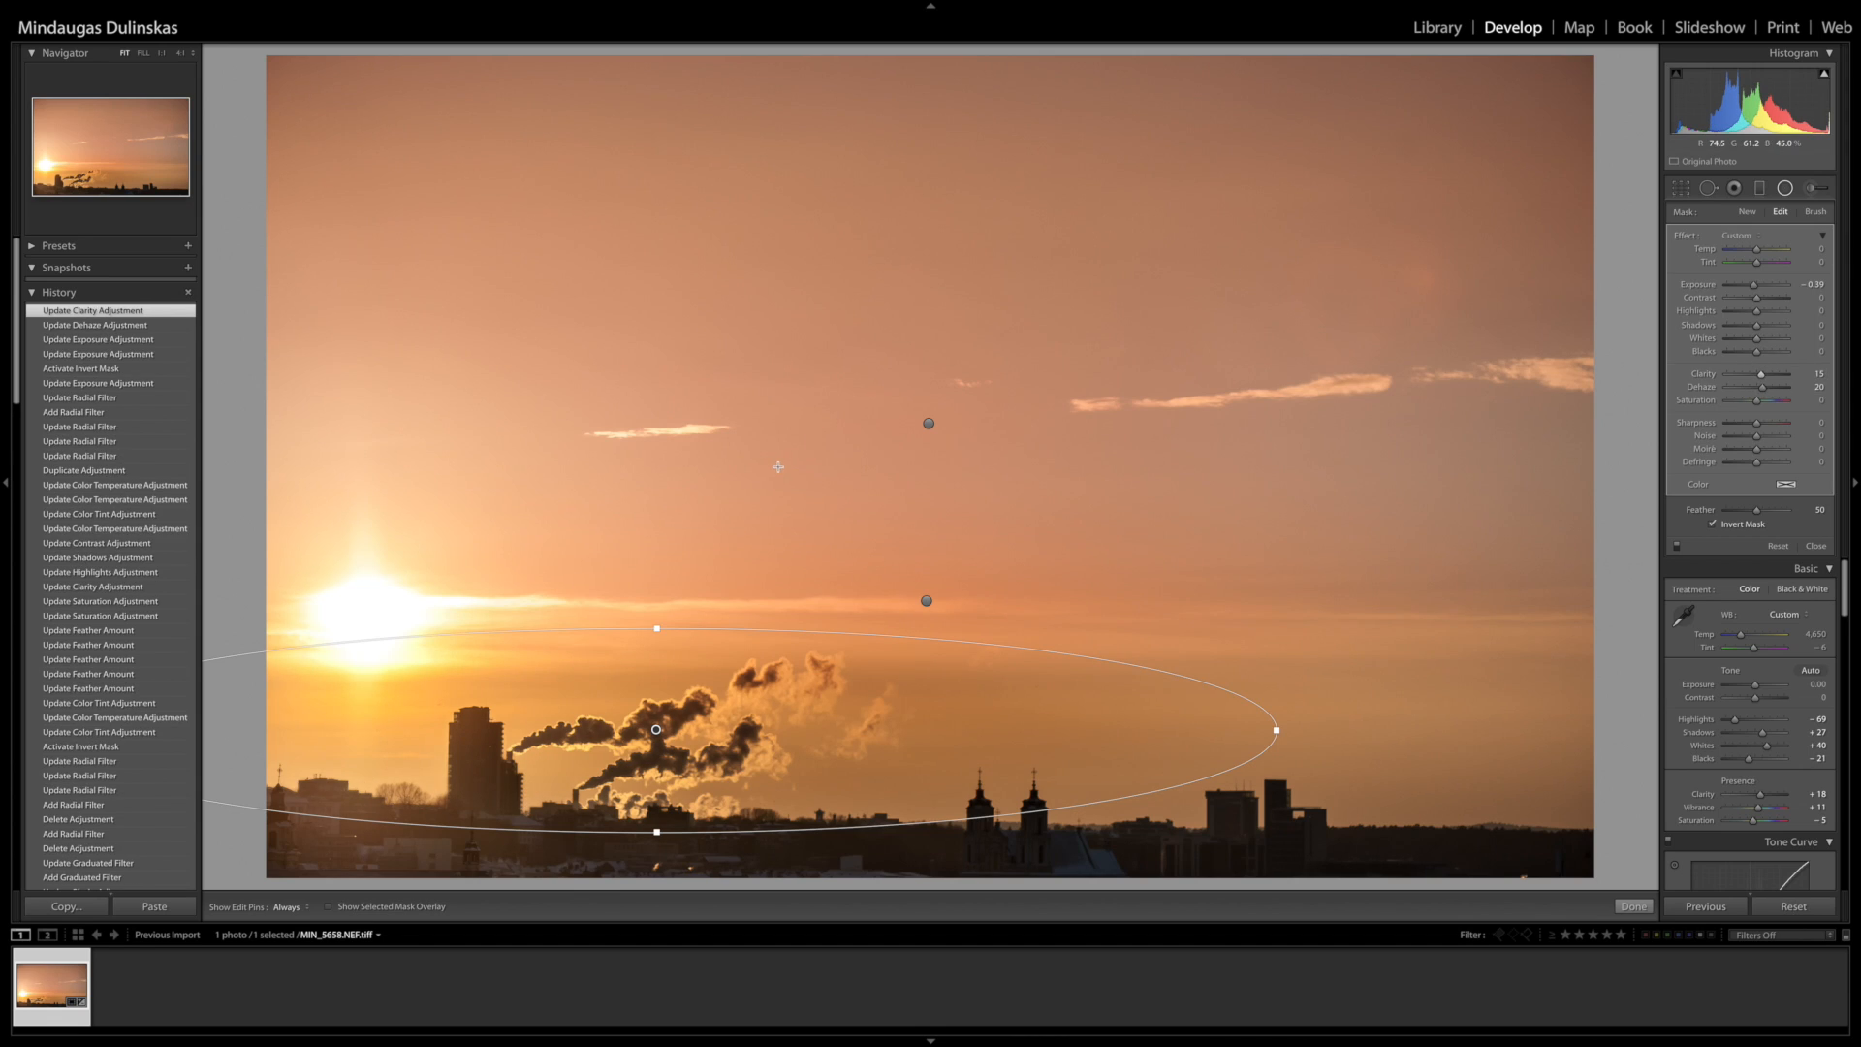
click(1780, 510)
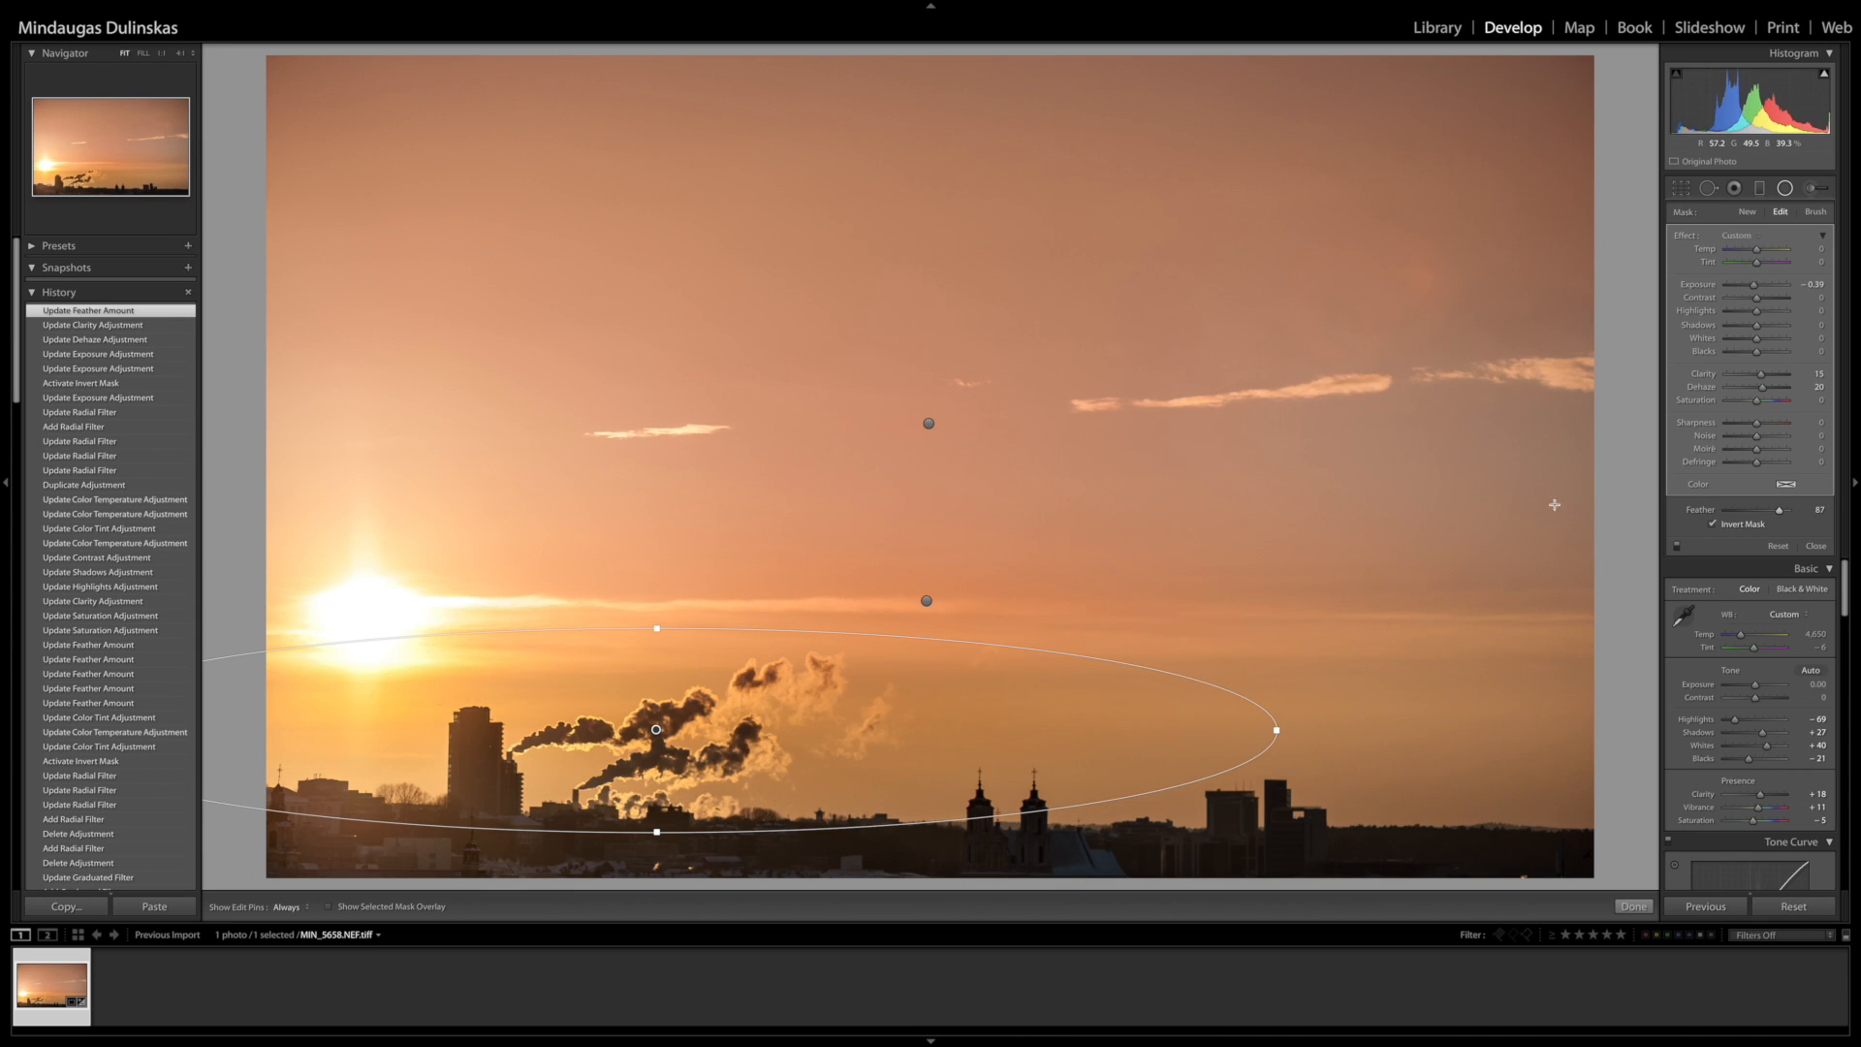
- Try an inverted radial filter around the sun with added Clarity, Highlights -94, Whites 2 and Blacks -10, delete it and finish filter editing
click(1746, 212)
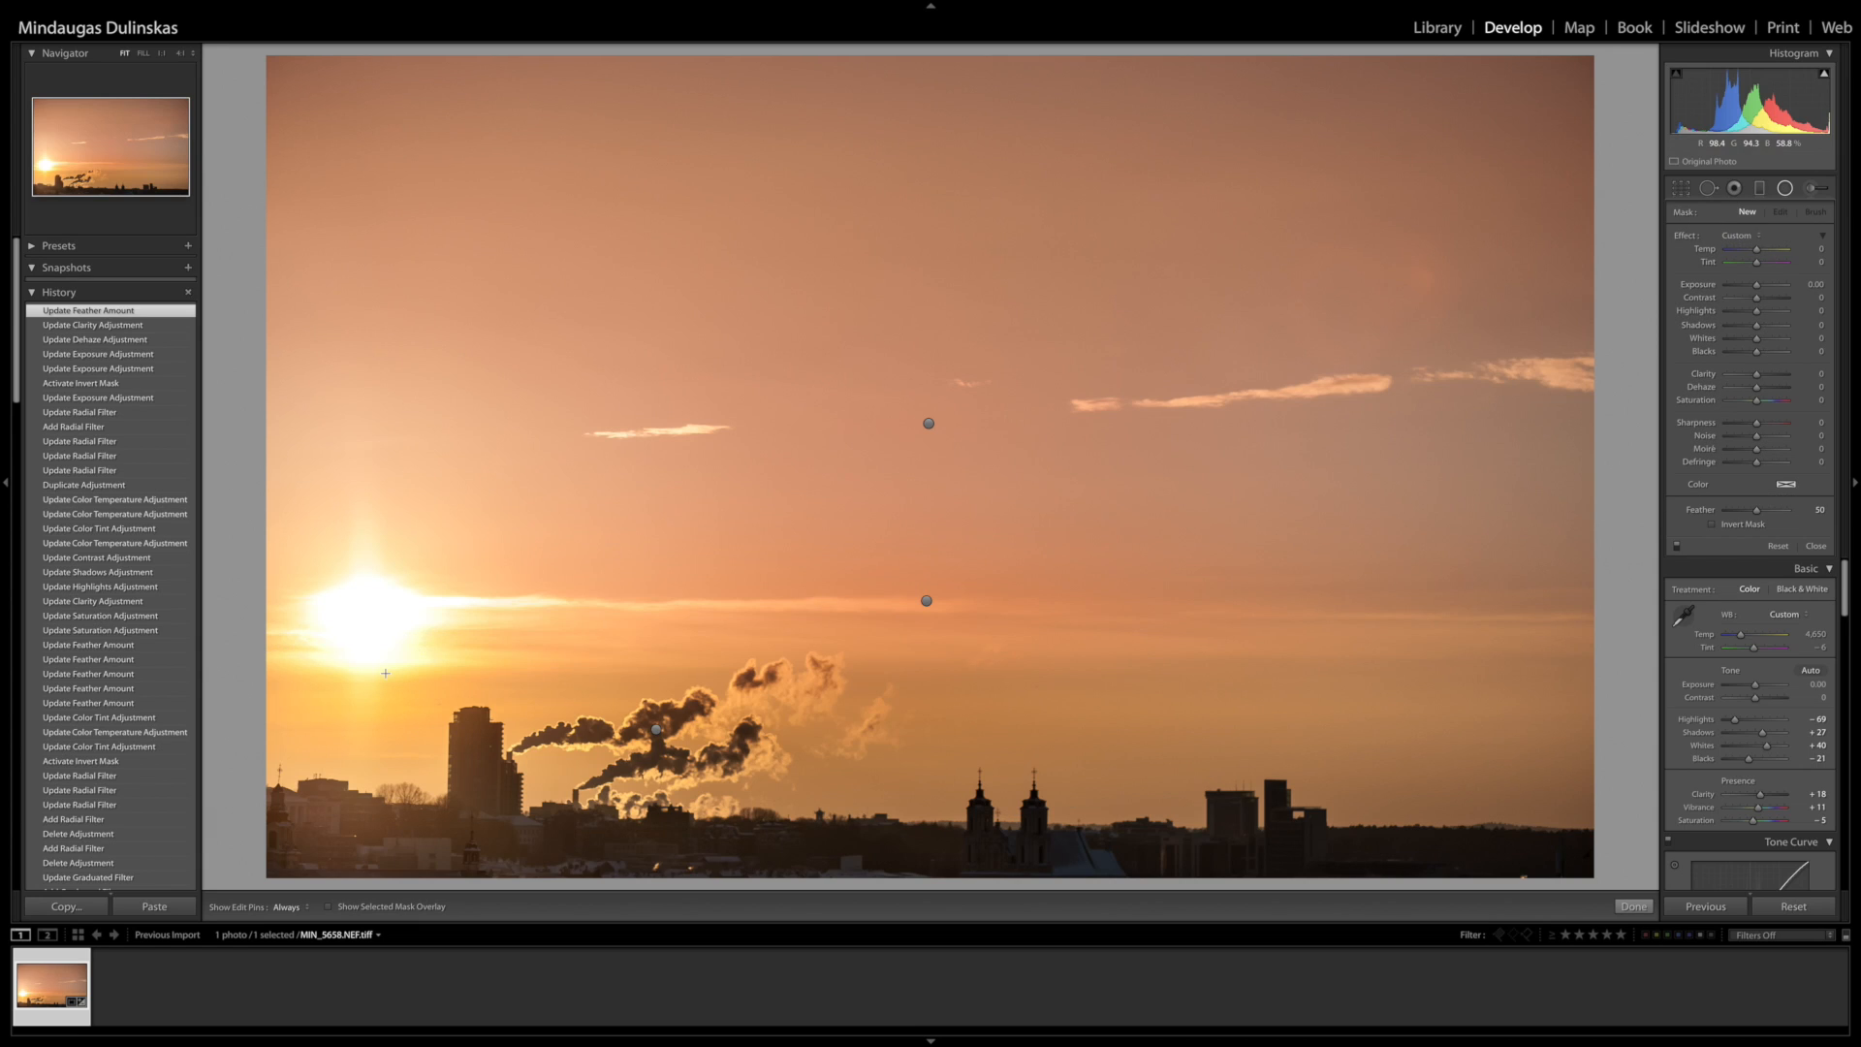
drag(342, 618, 548, 758)
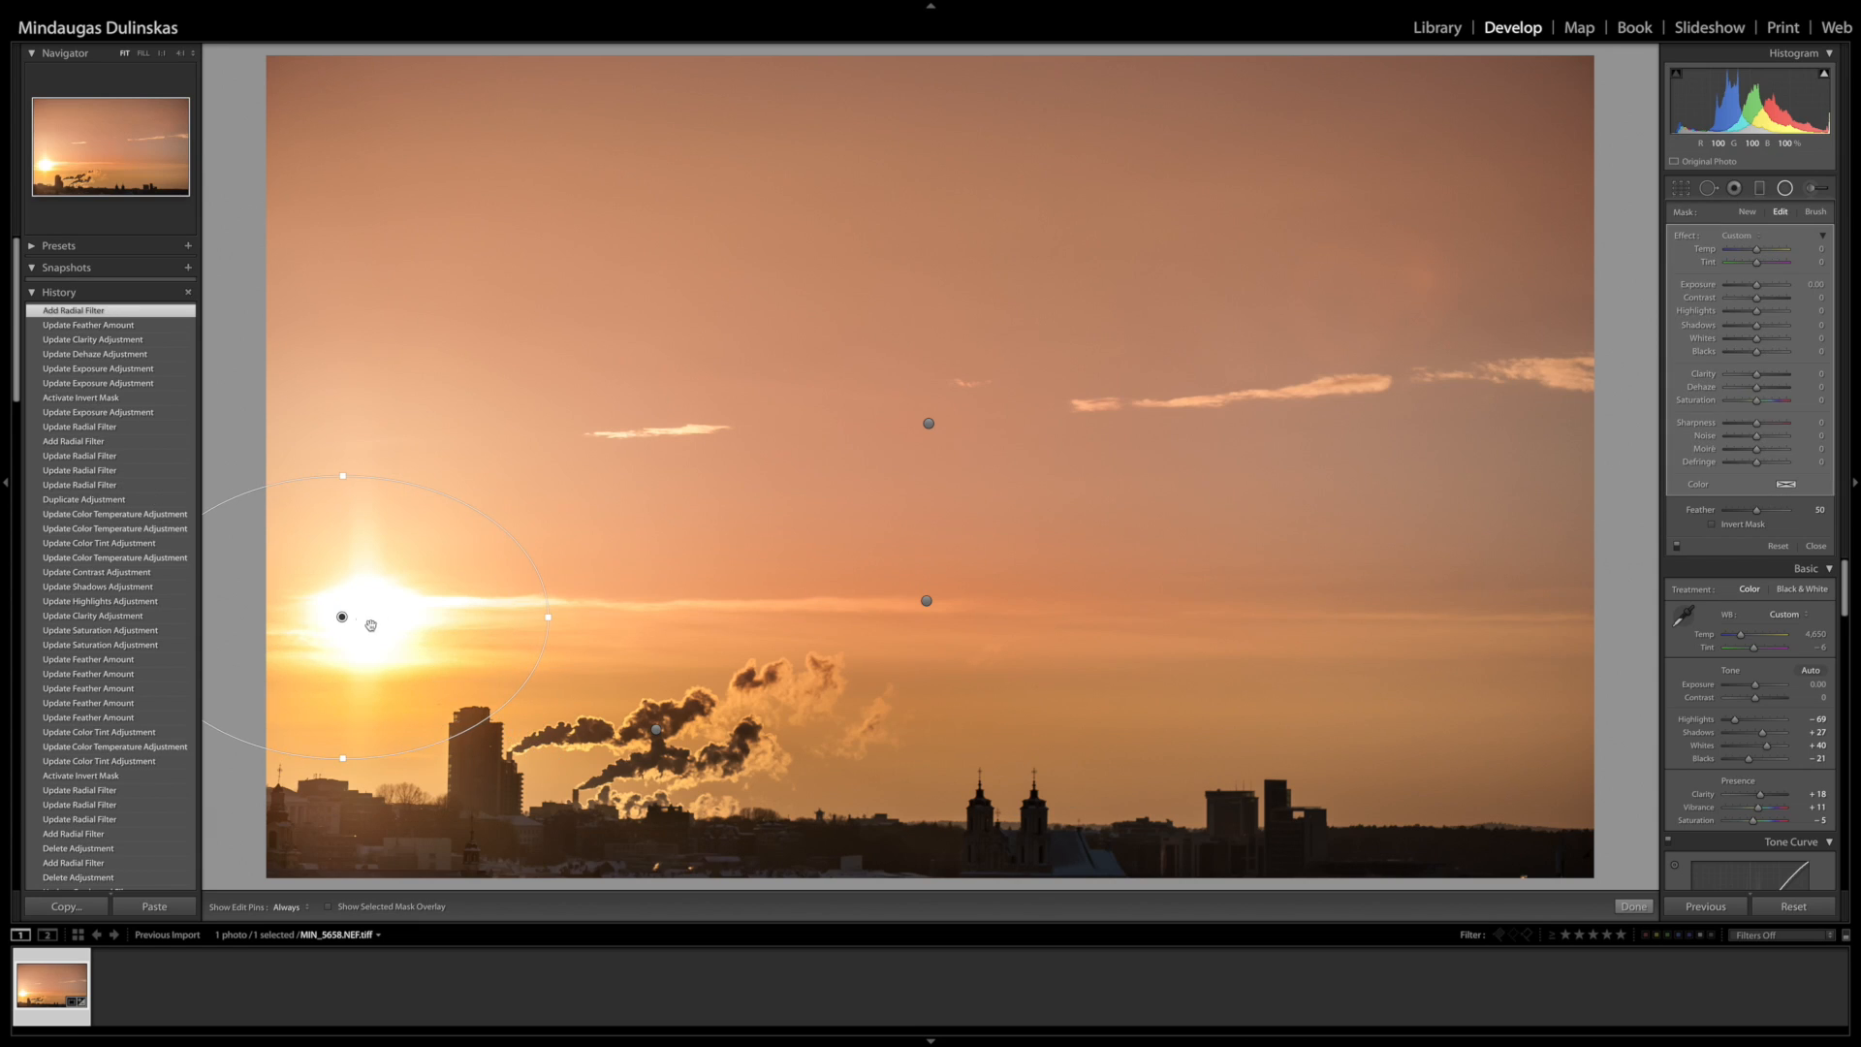
drag(366, 632, 366, 632)
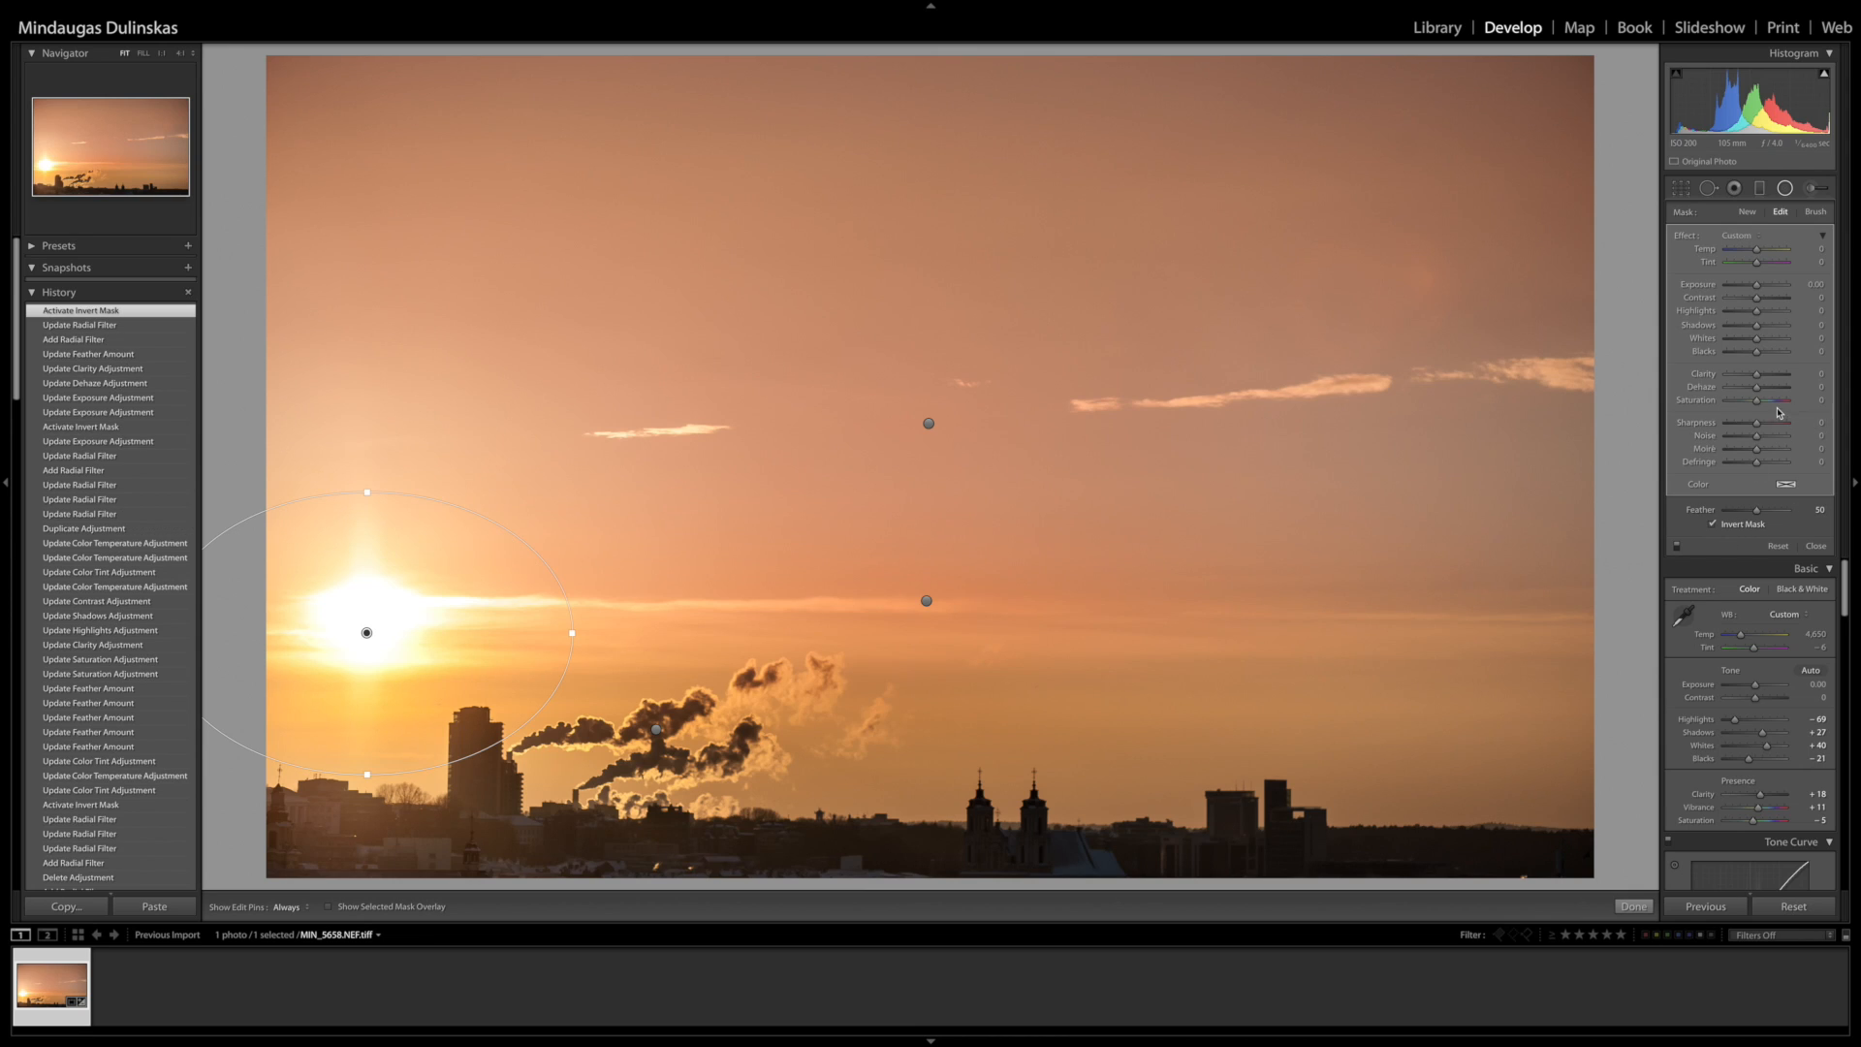
drag(1756, 374, 1799, 375)
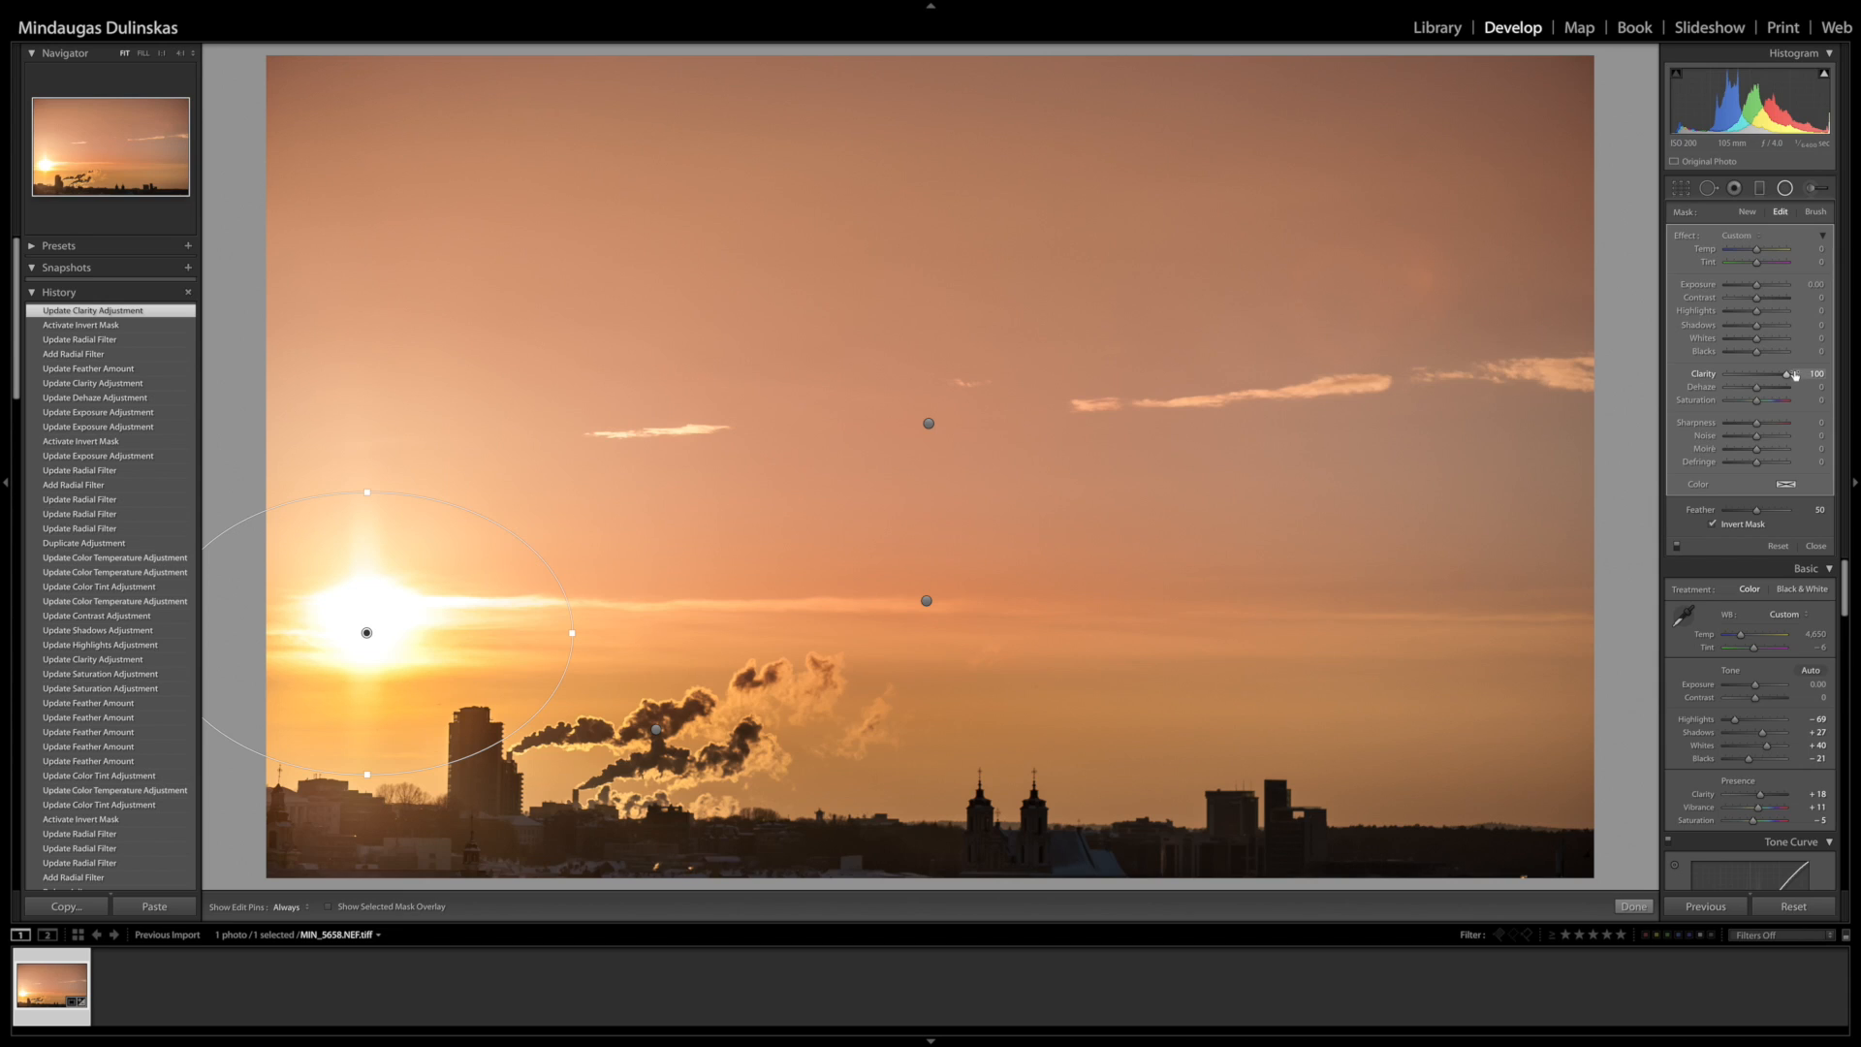
click(1766, 376)
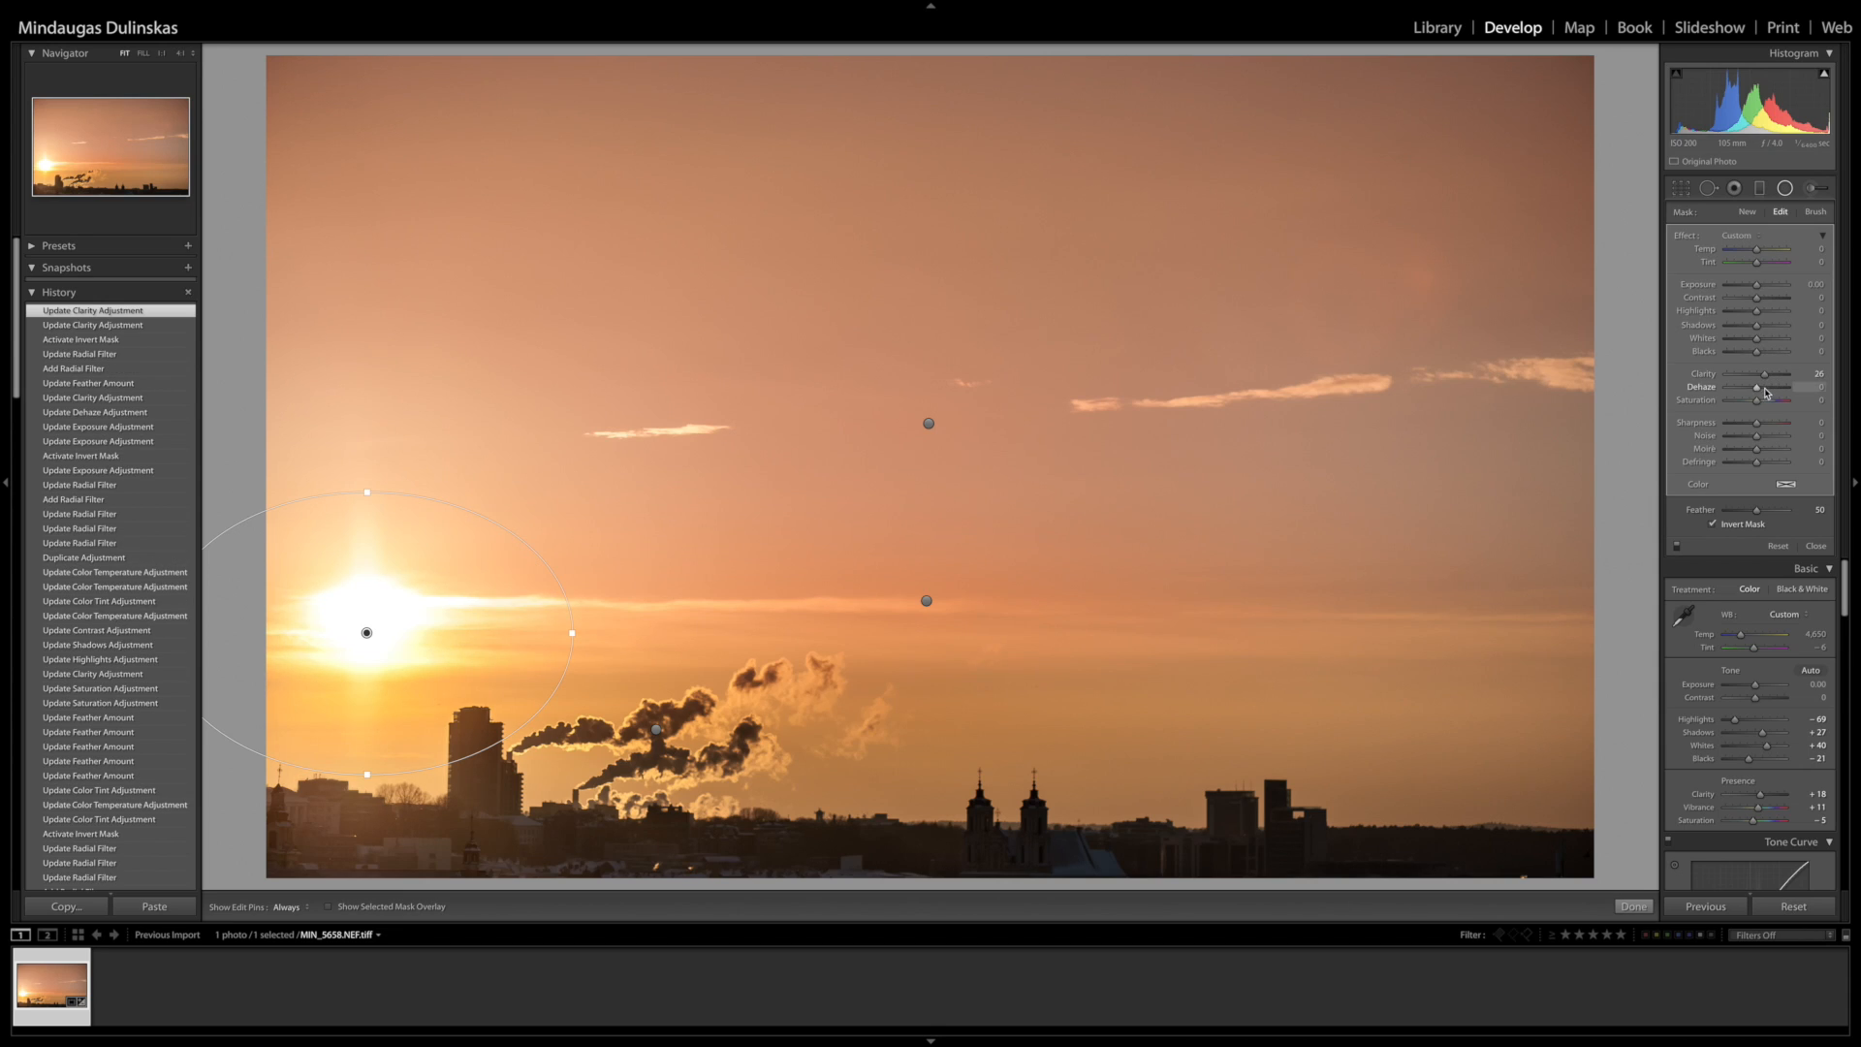
mouse_move(1770, 393)
mouse_down()
mouse_move(1789, 393)
mouse_move(1758, 394)
mouse_up()
drag(1757, 310, 1730, 315)
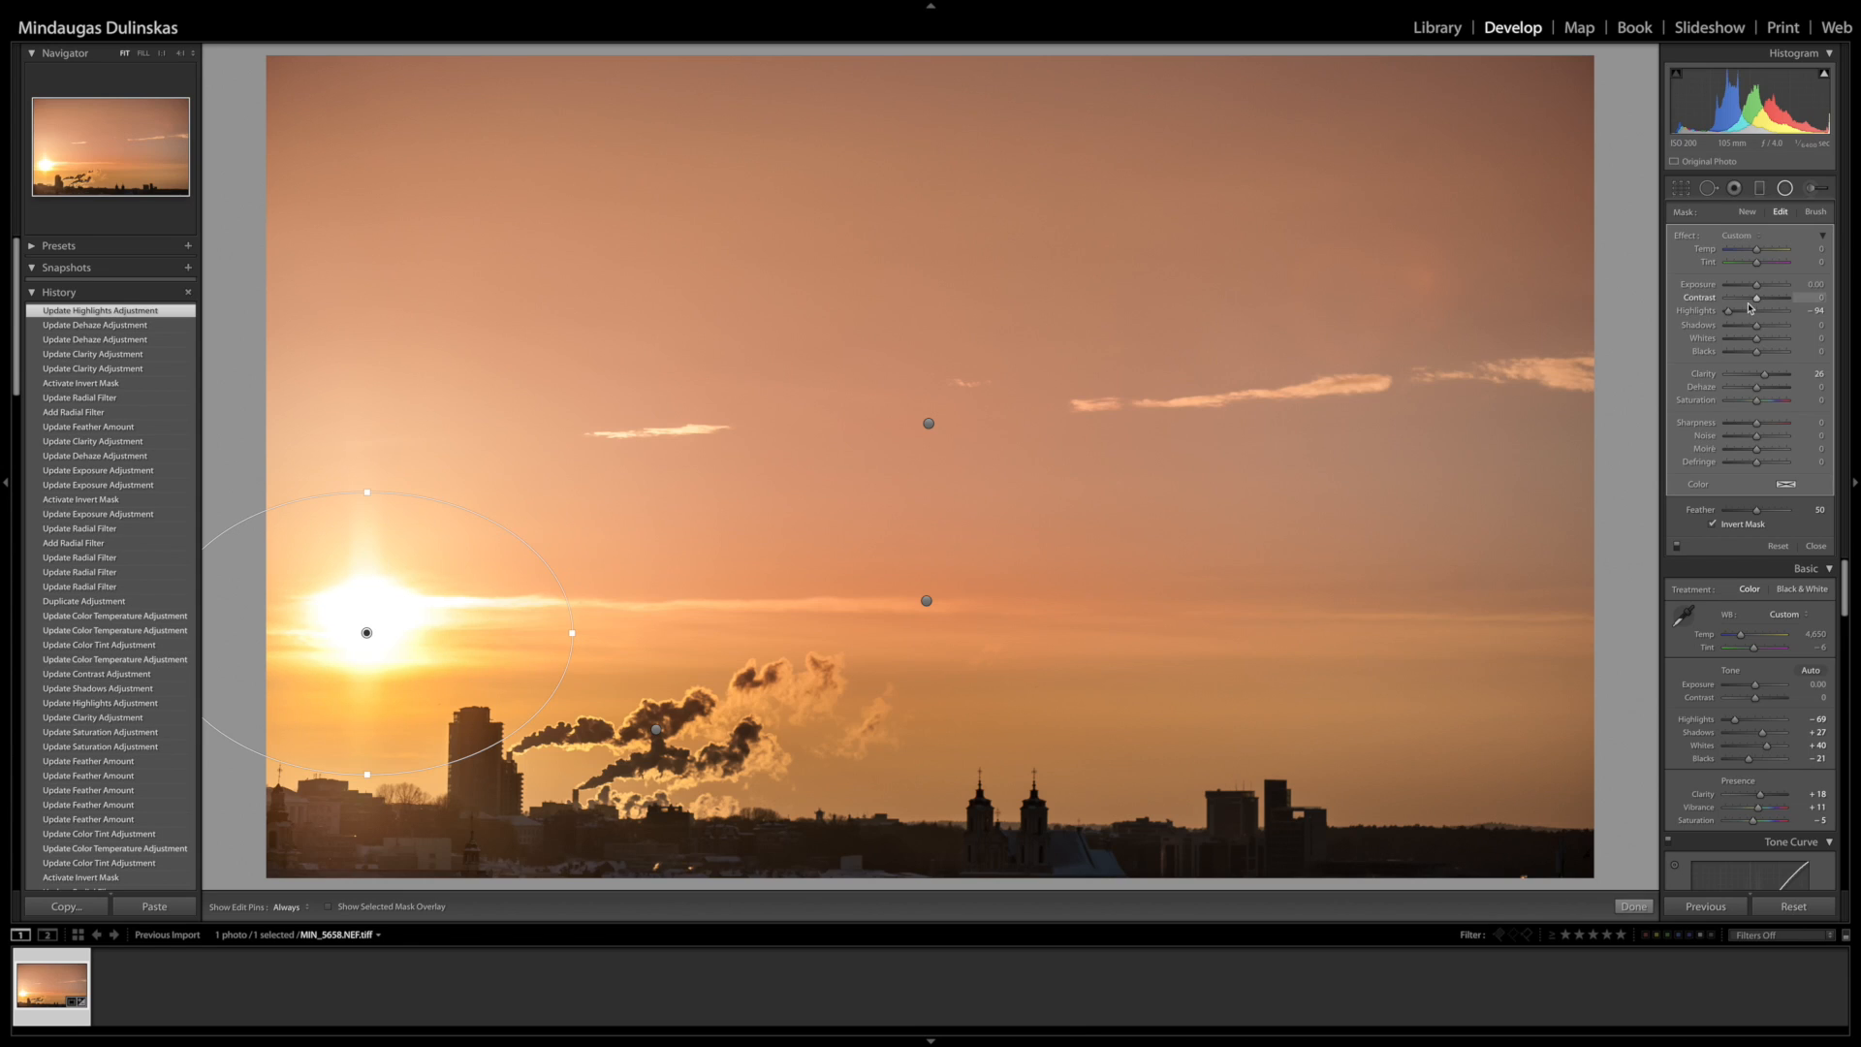
drag(1727, 341, 1755, 353)
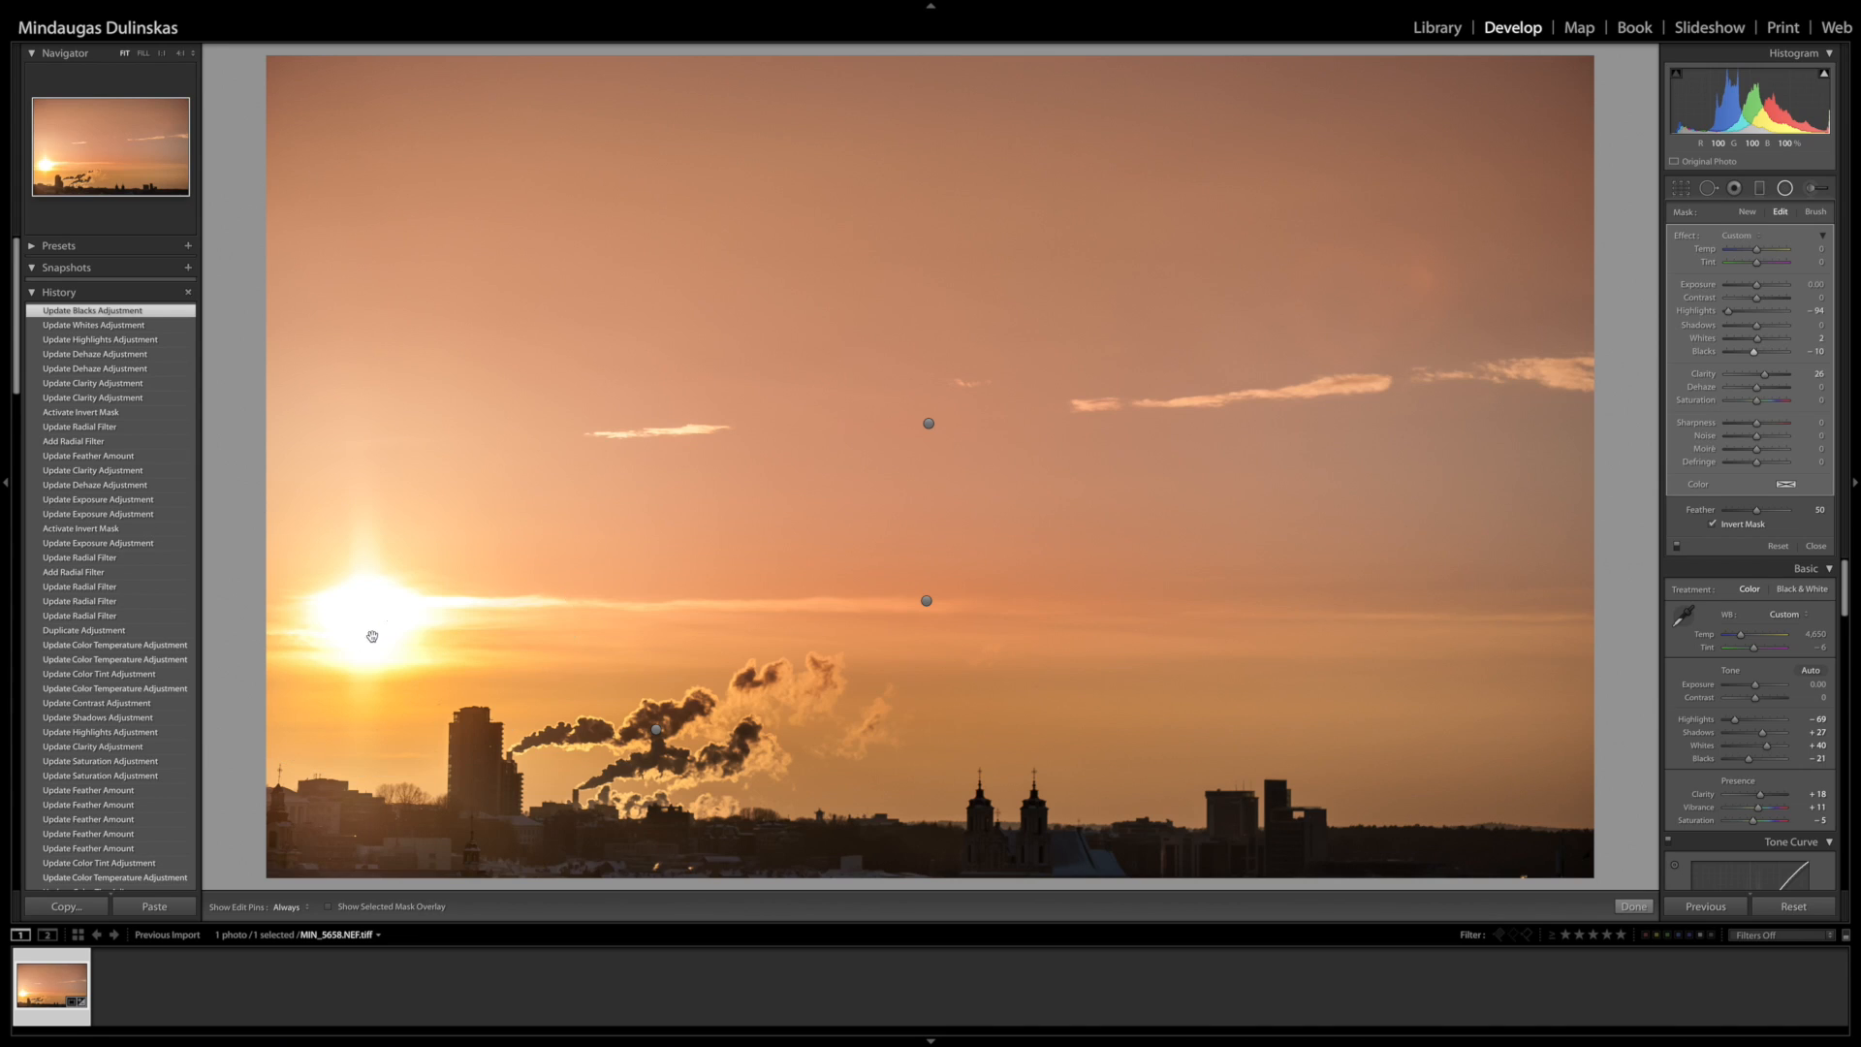
key(Delete)
click(1634, 906)
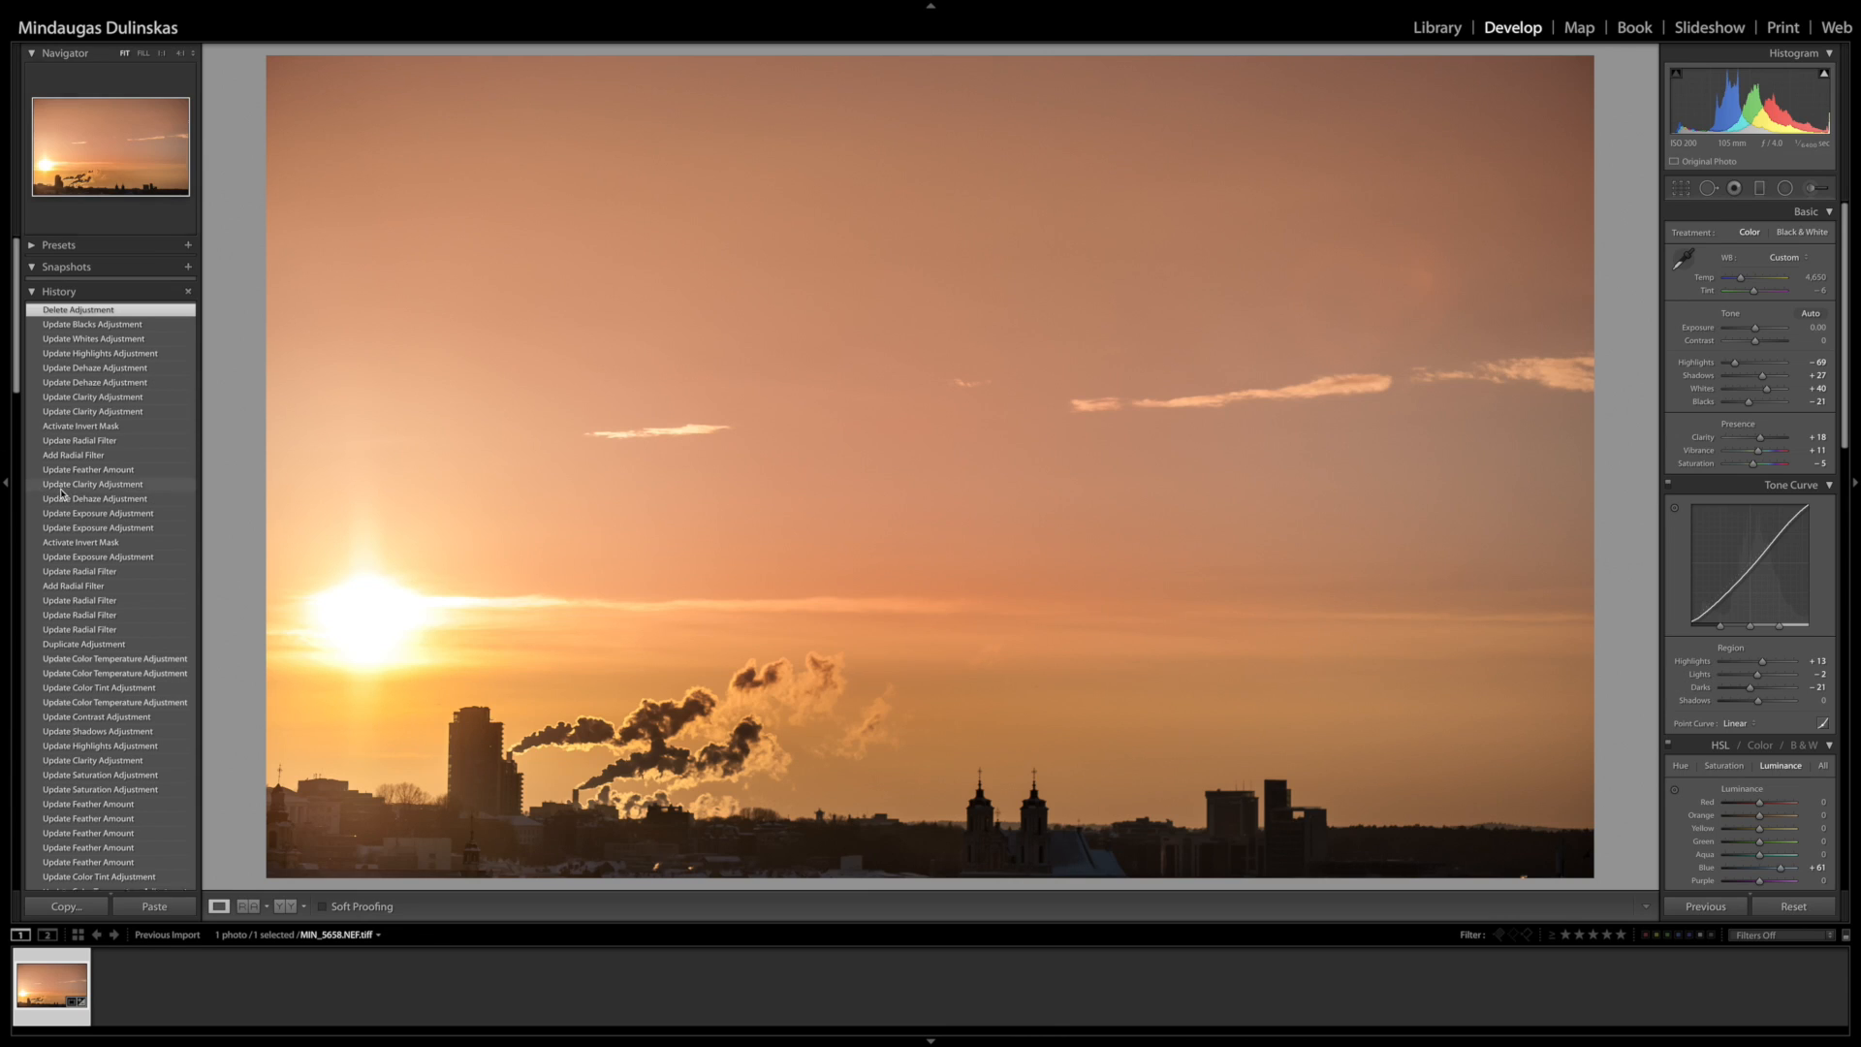
- Compare the edit with the original import state in the history, and return to the latest state
scroll(61, 493, down, 10)
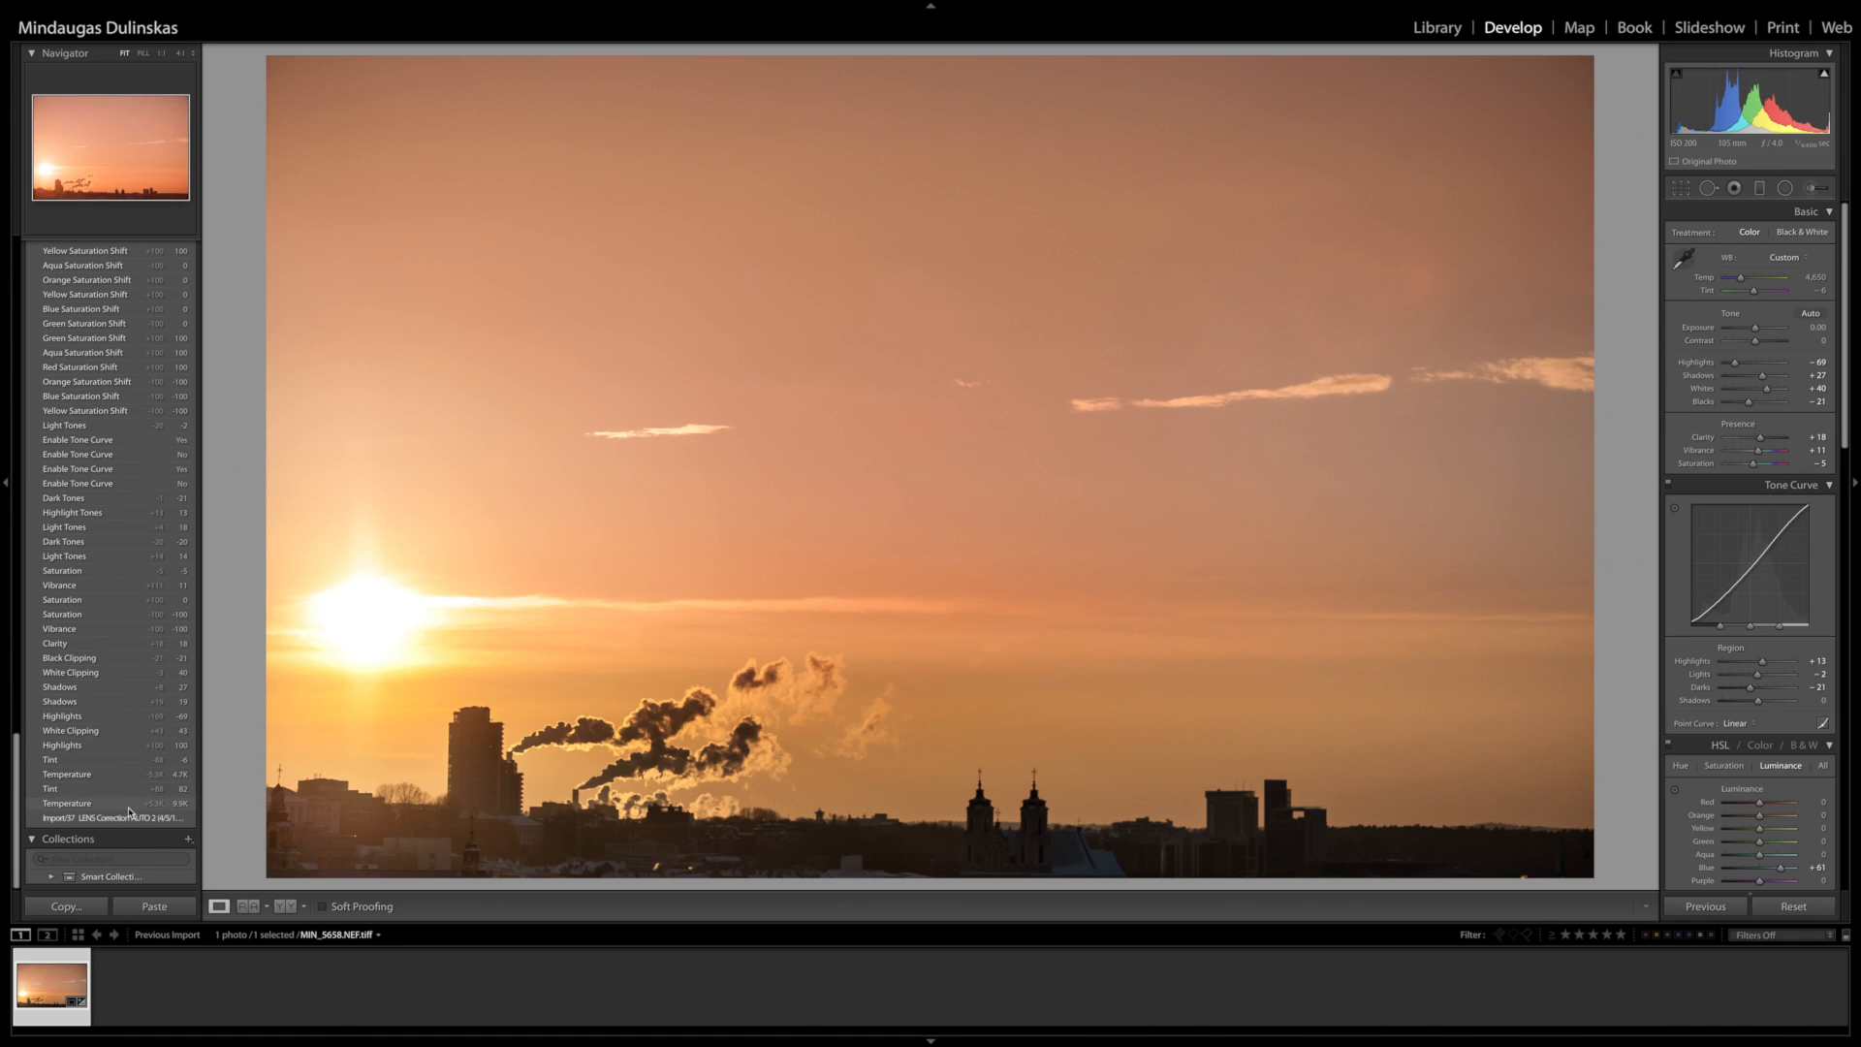
click(130, 819)
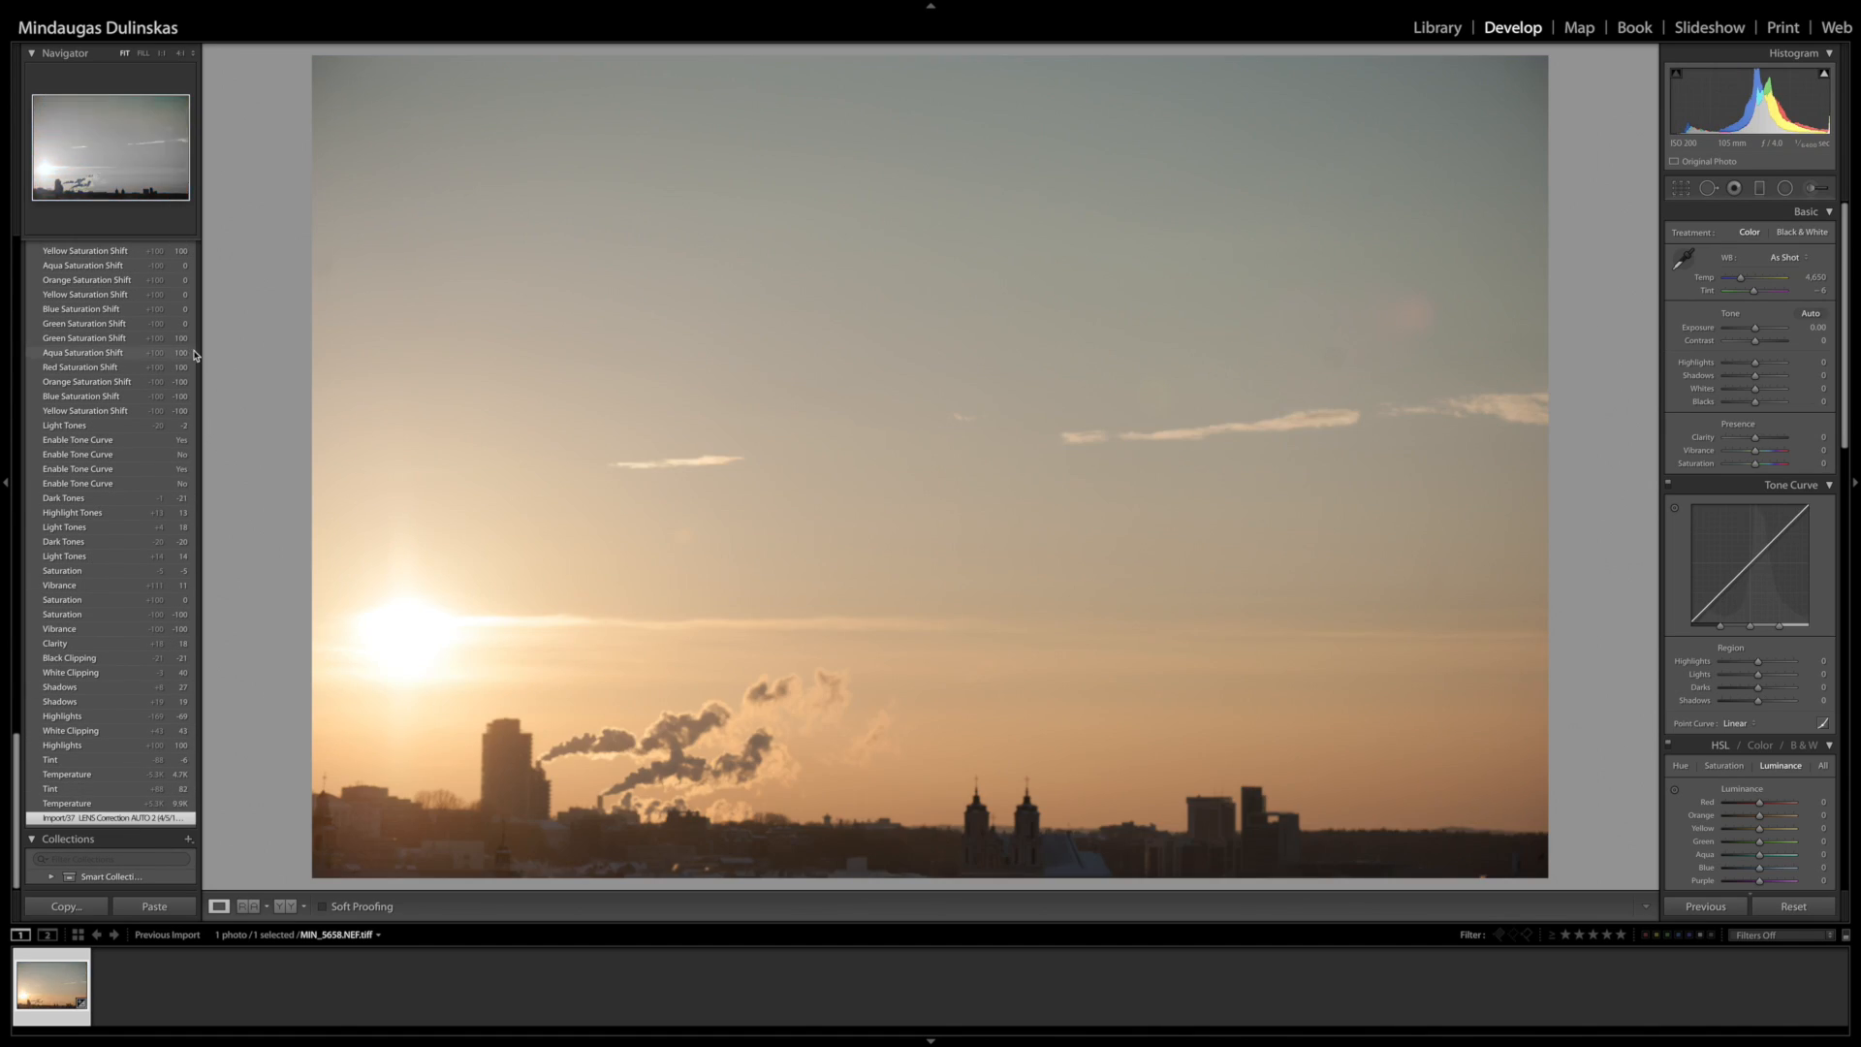
scroll(94, 315, up, 10)
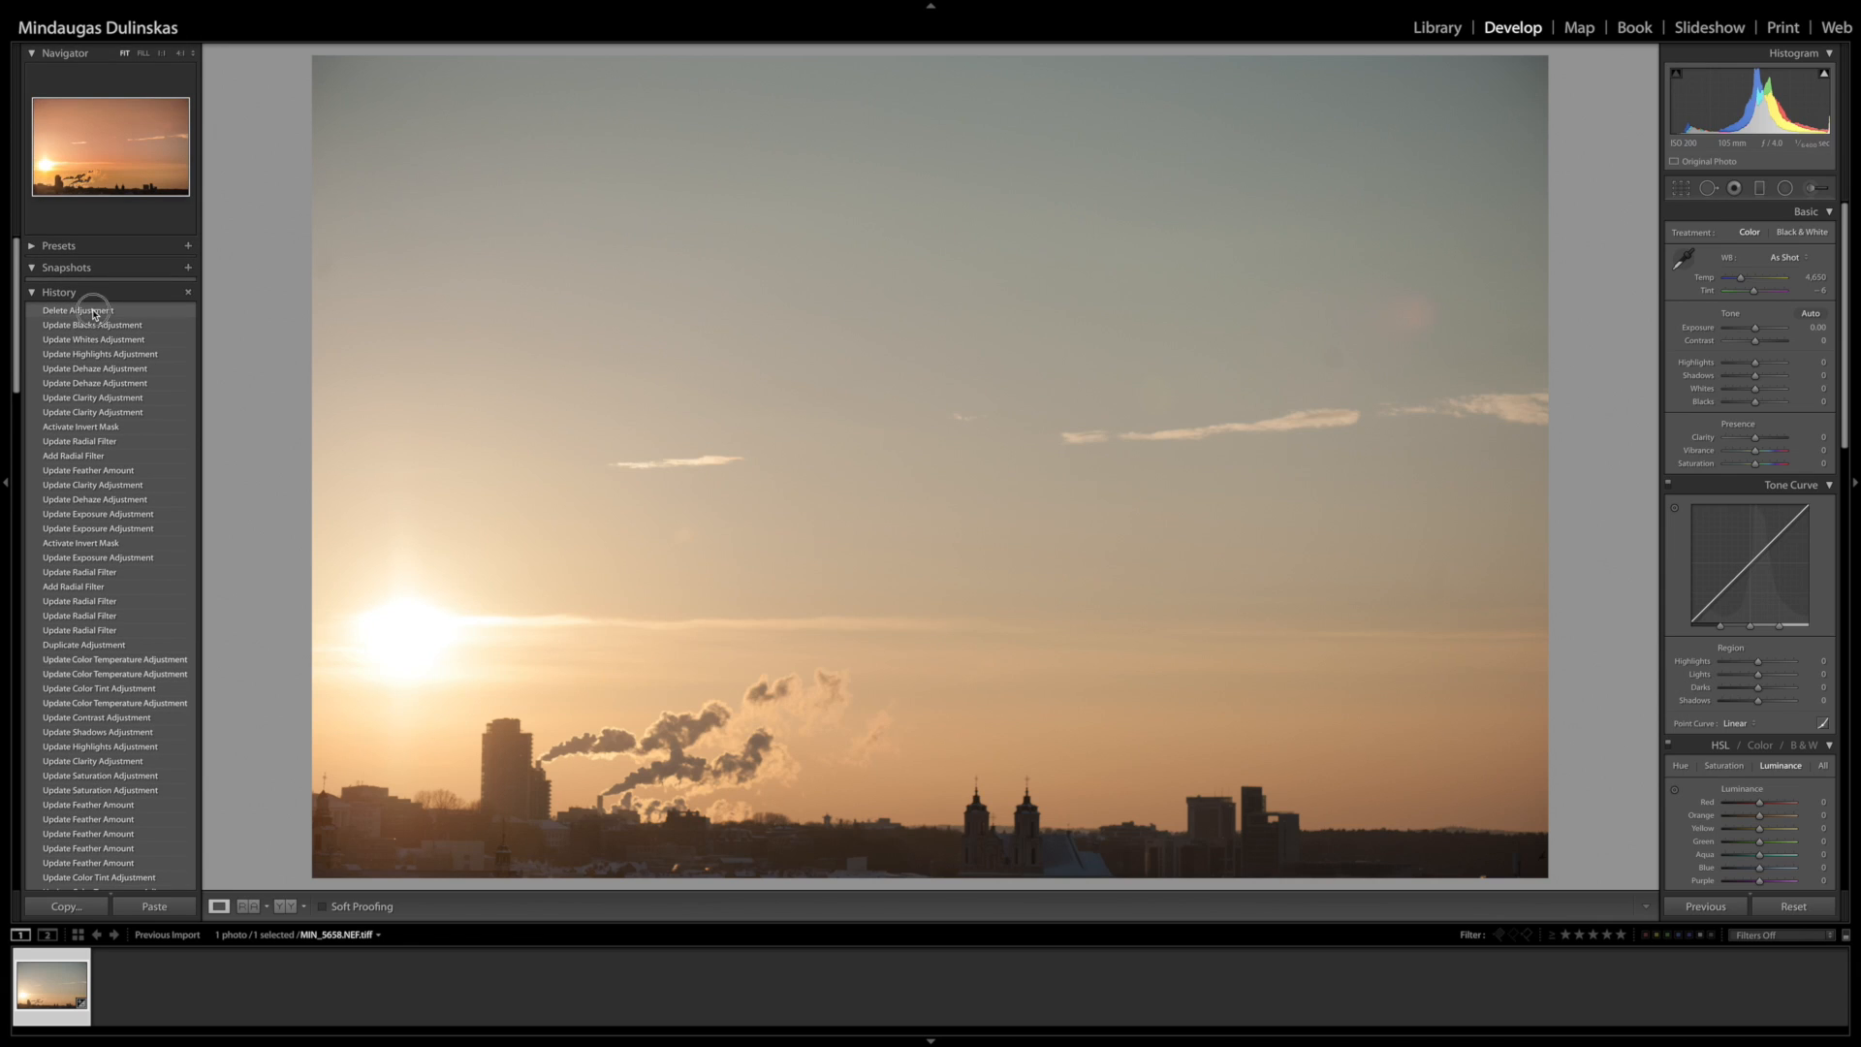
click(94, 311)
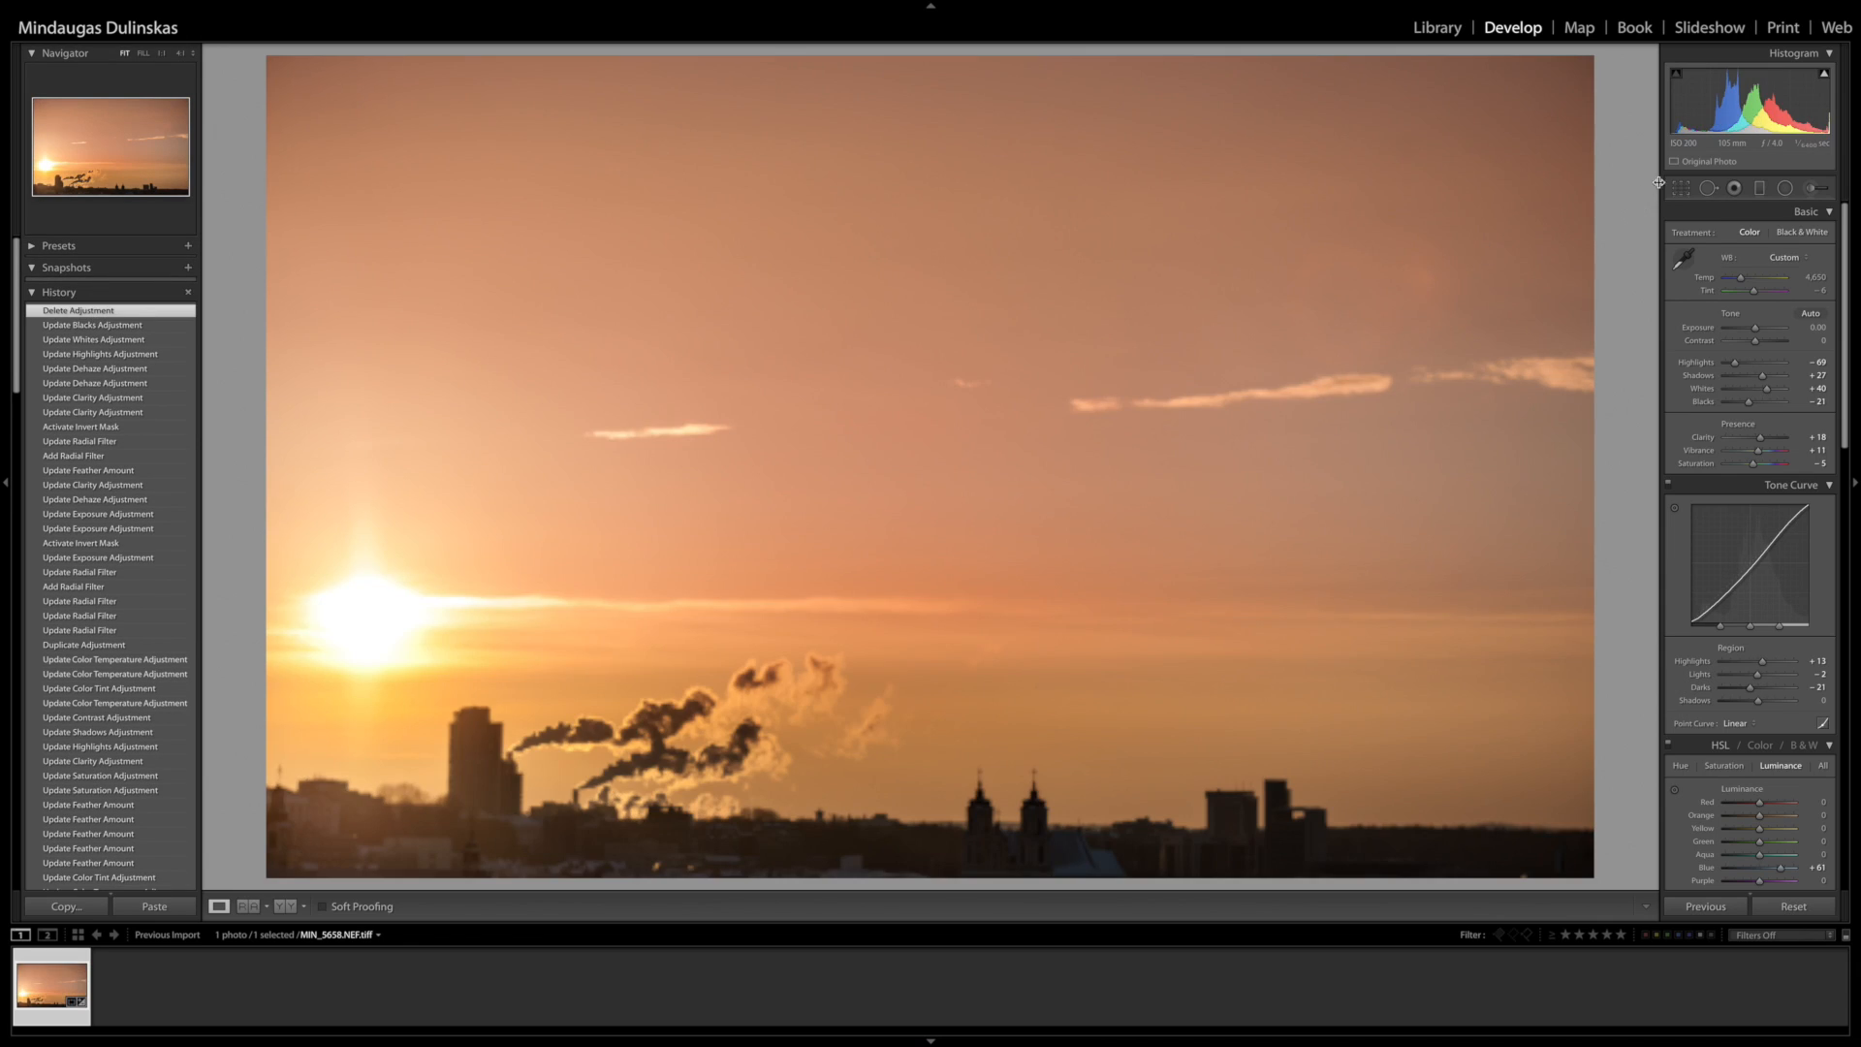
- Add a graduated filter rising over the skyline, set its Blacks to -100, shift it up and extend its lower edge below the photo
click(1761, 190)
drag(979, 853, 980, 713)
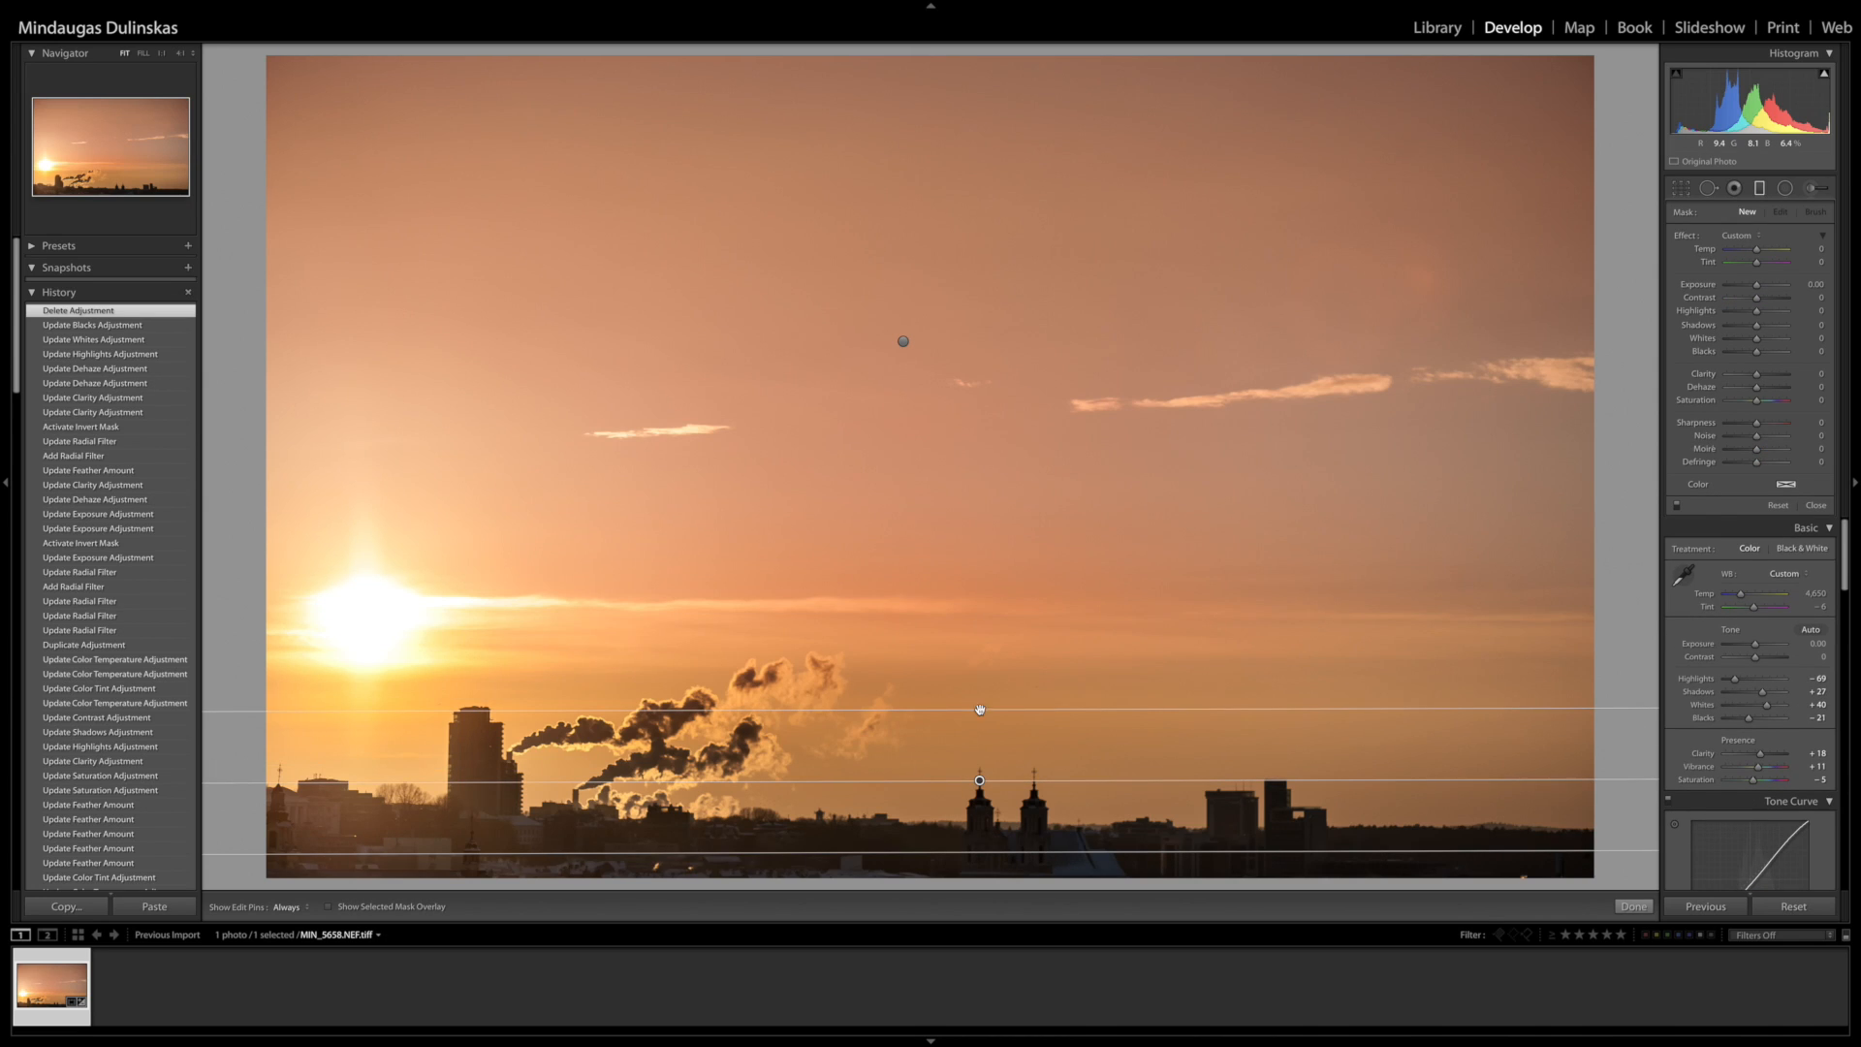
click(1735, 356)
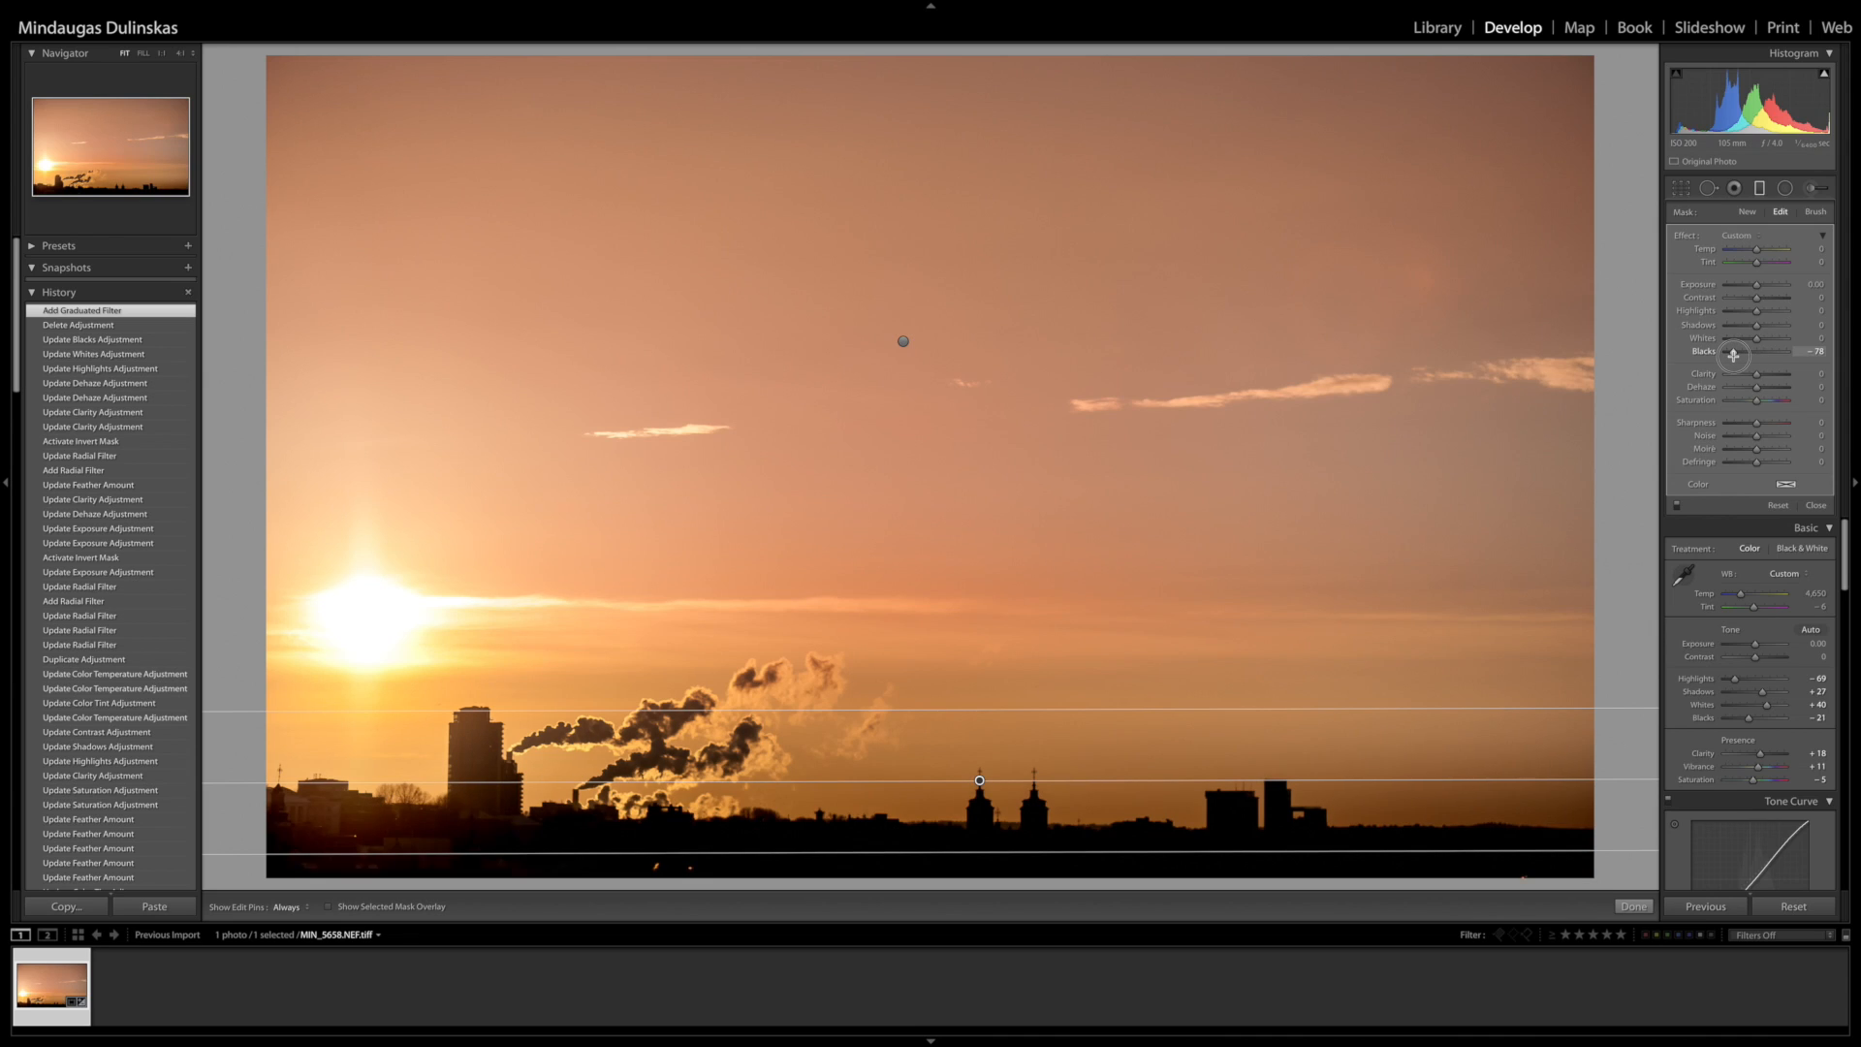
drag(1734, 356, 1721, 355)
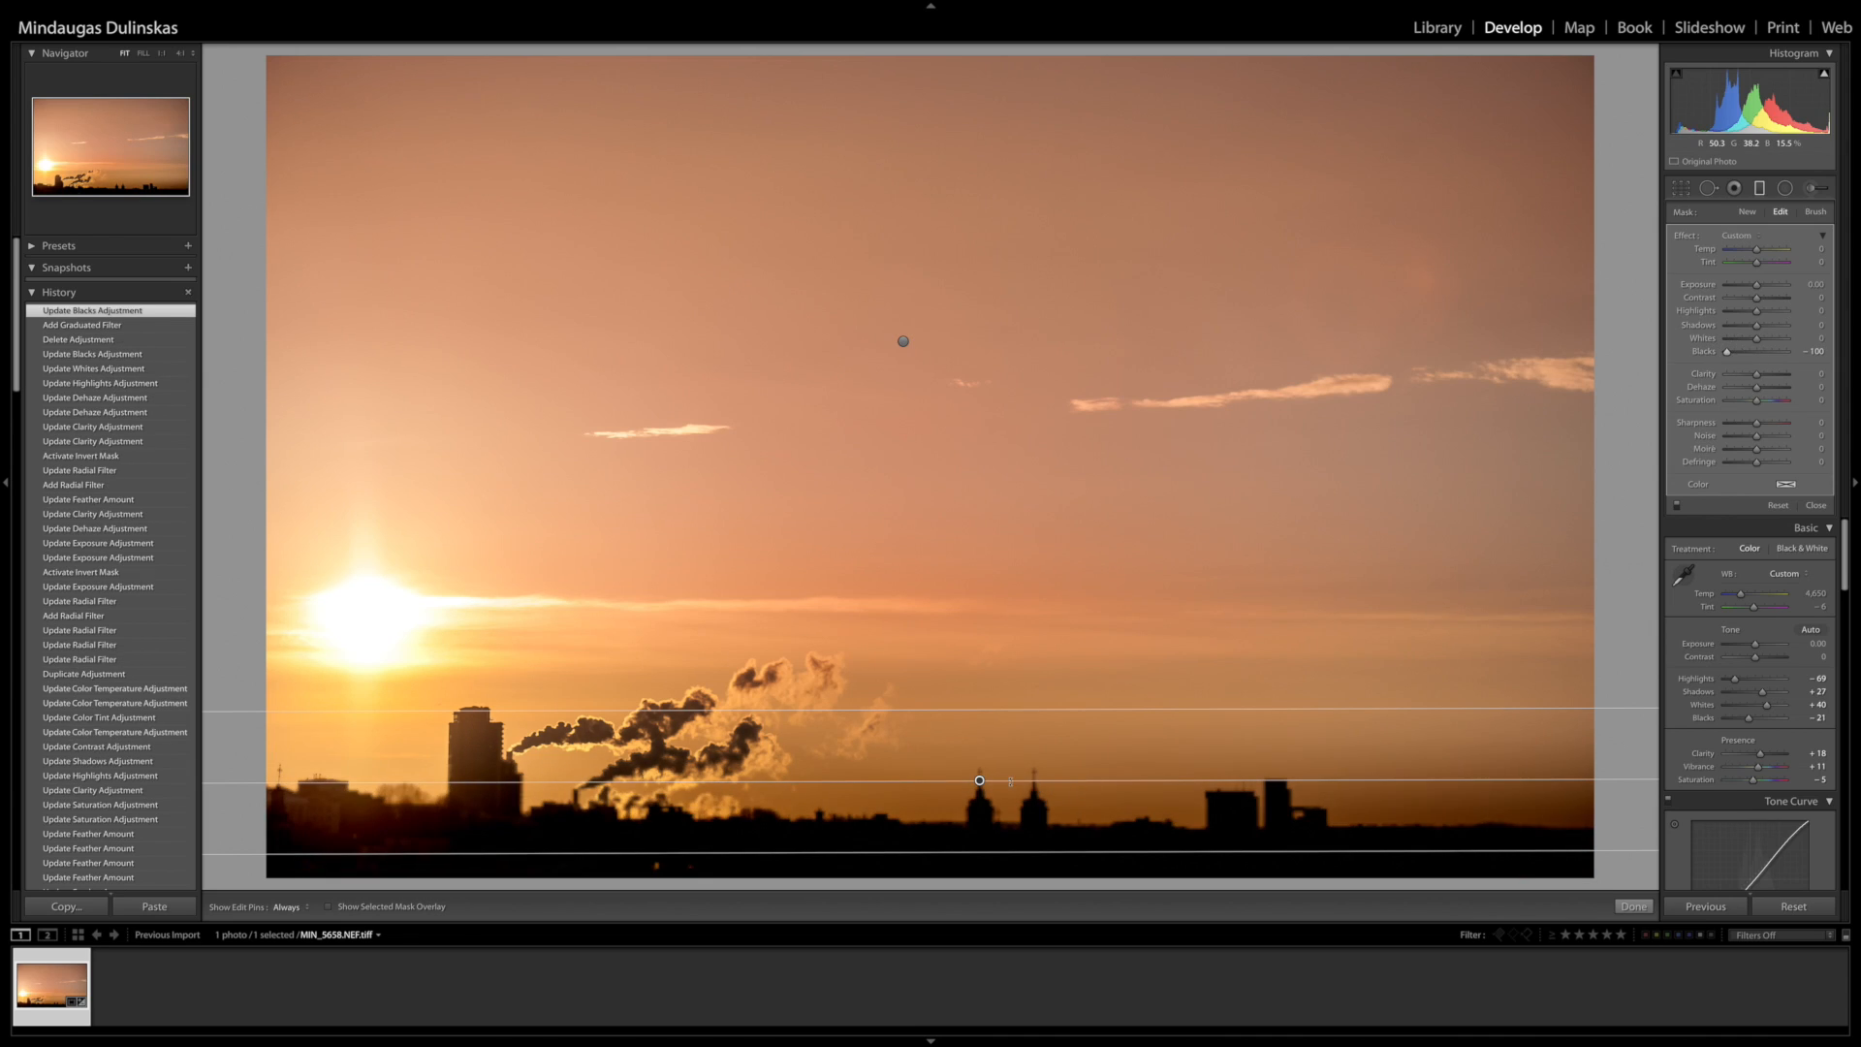
drag(979, 781, 979, 745)
drag(945, 822, 945, 951)
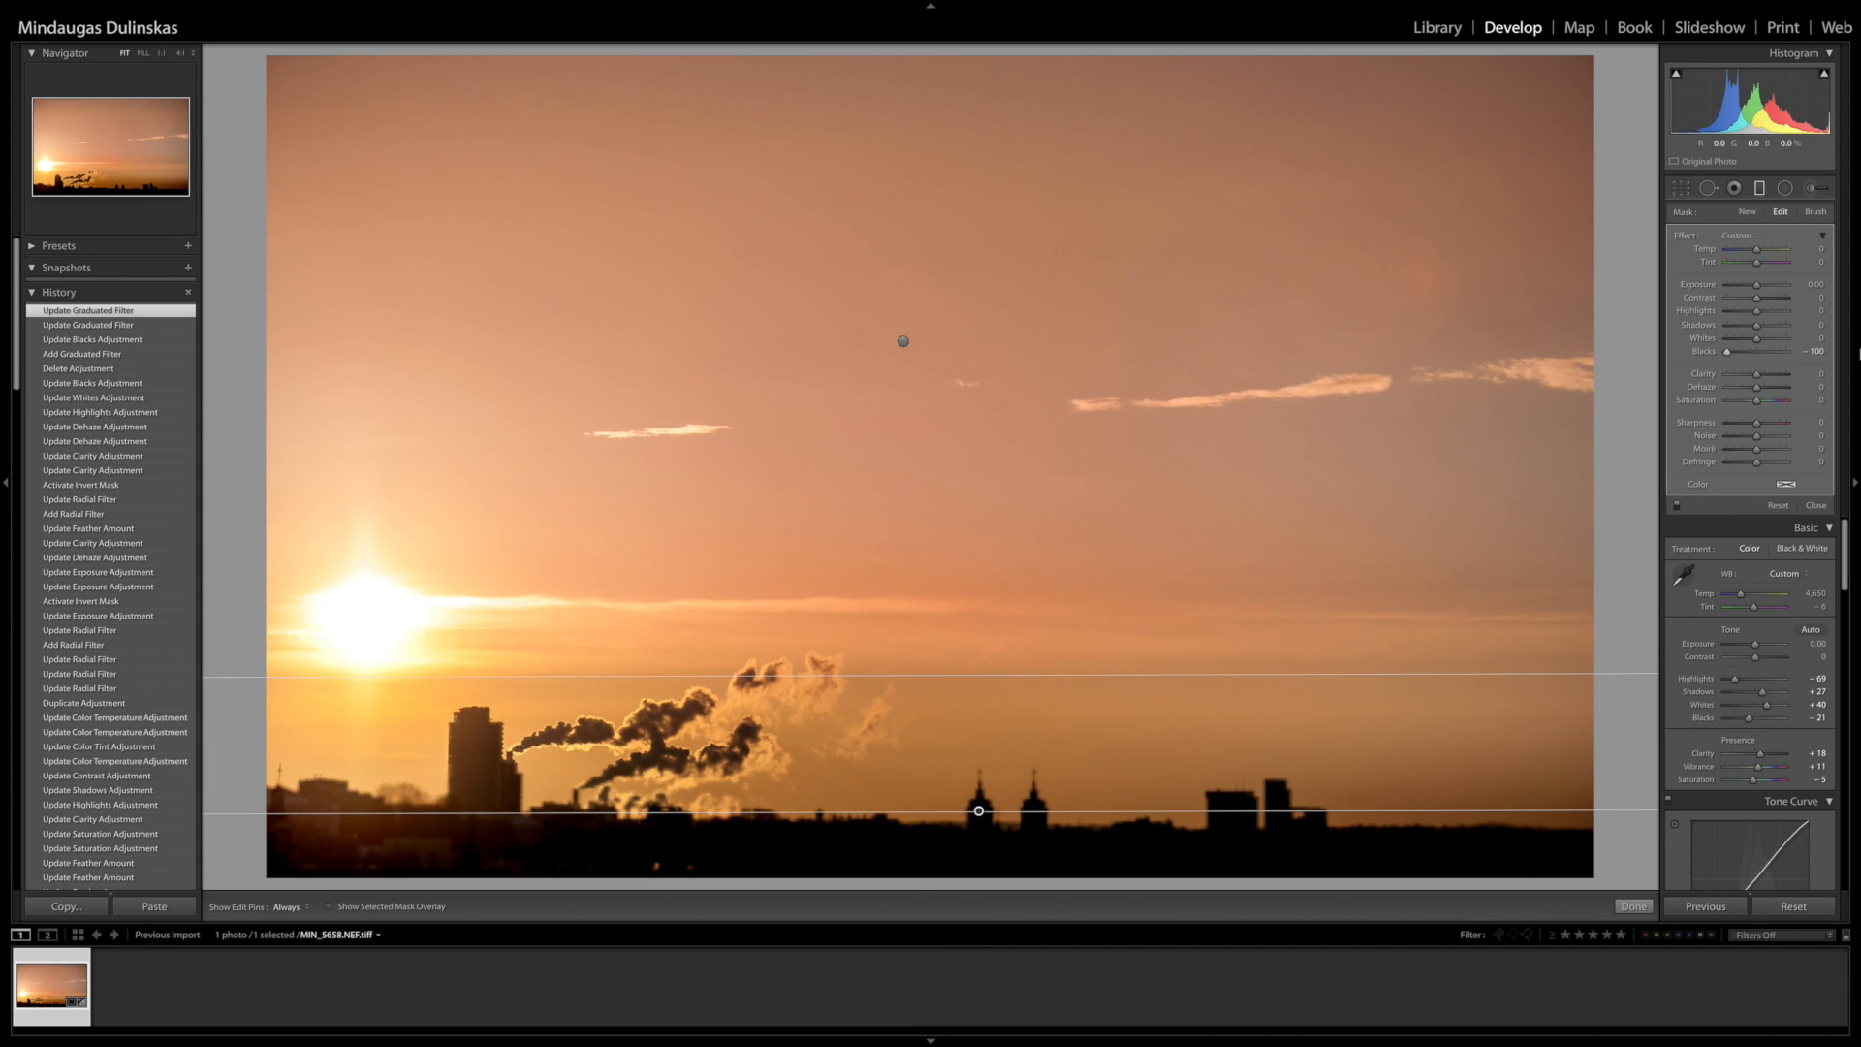
- Set the skyline filter's Clarity to 100, Dehaze to 15, Shadows to 49 and Blacks to -50, and finish the filter
mouse_move(1757, 374)
mouse_down()
mouse_move(1821, 378)
mouse_move(1761, 392)
mouse_up()
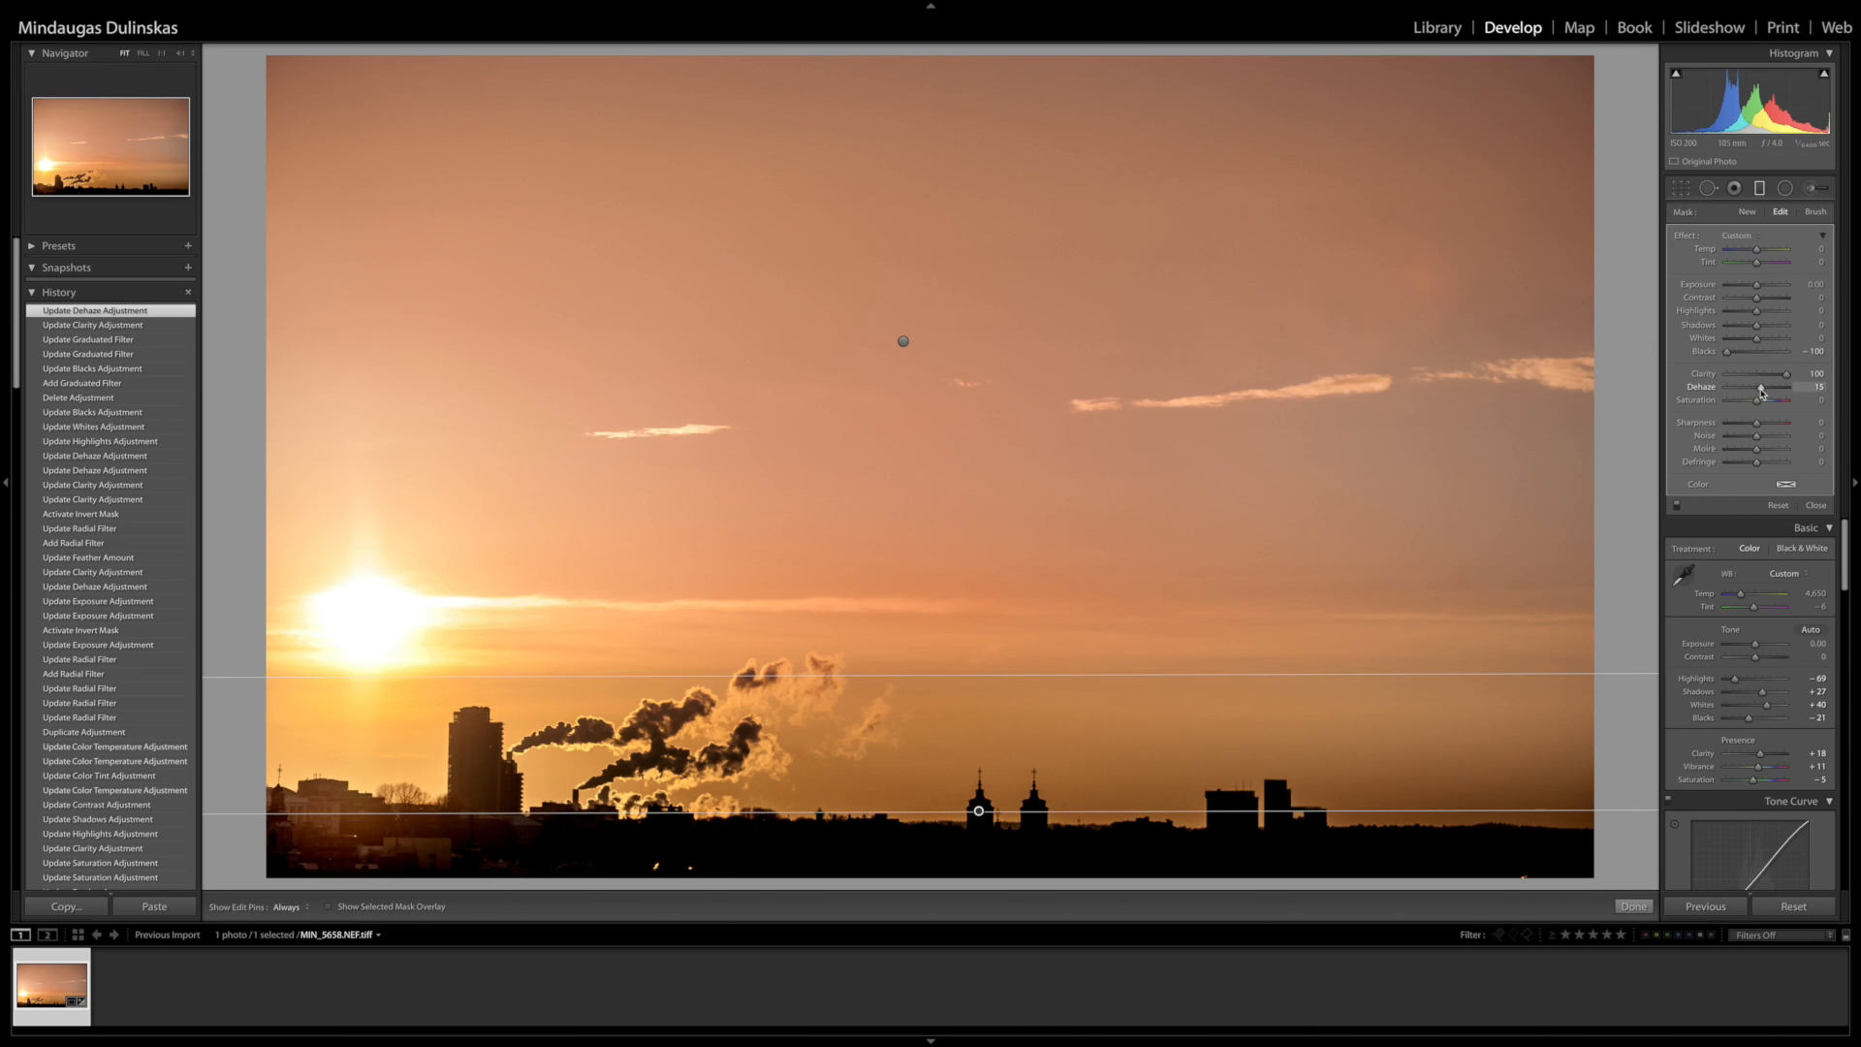
drag(1769, 328, 1742, 355)
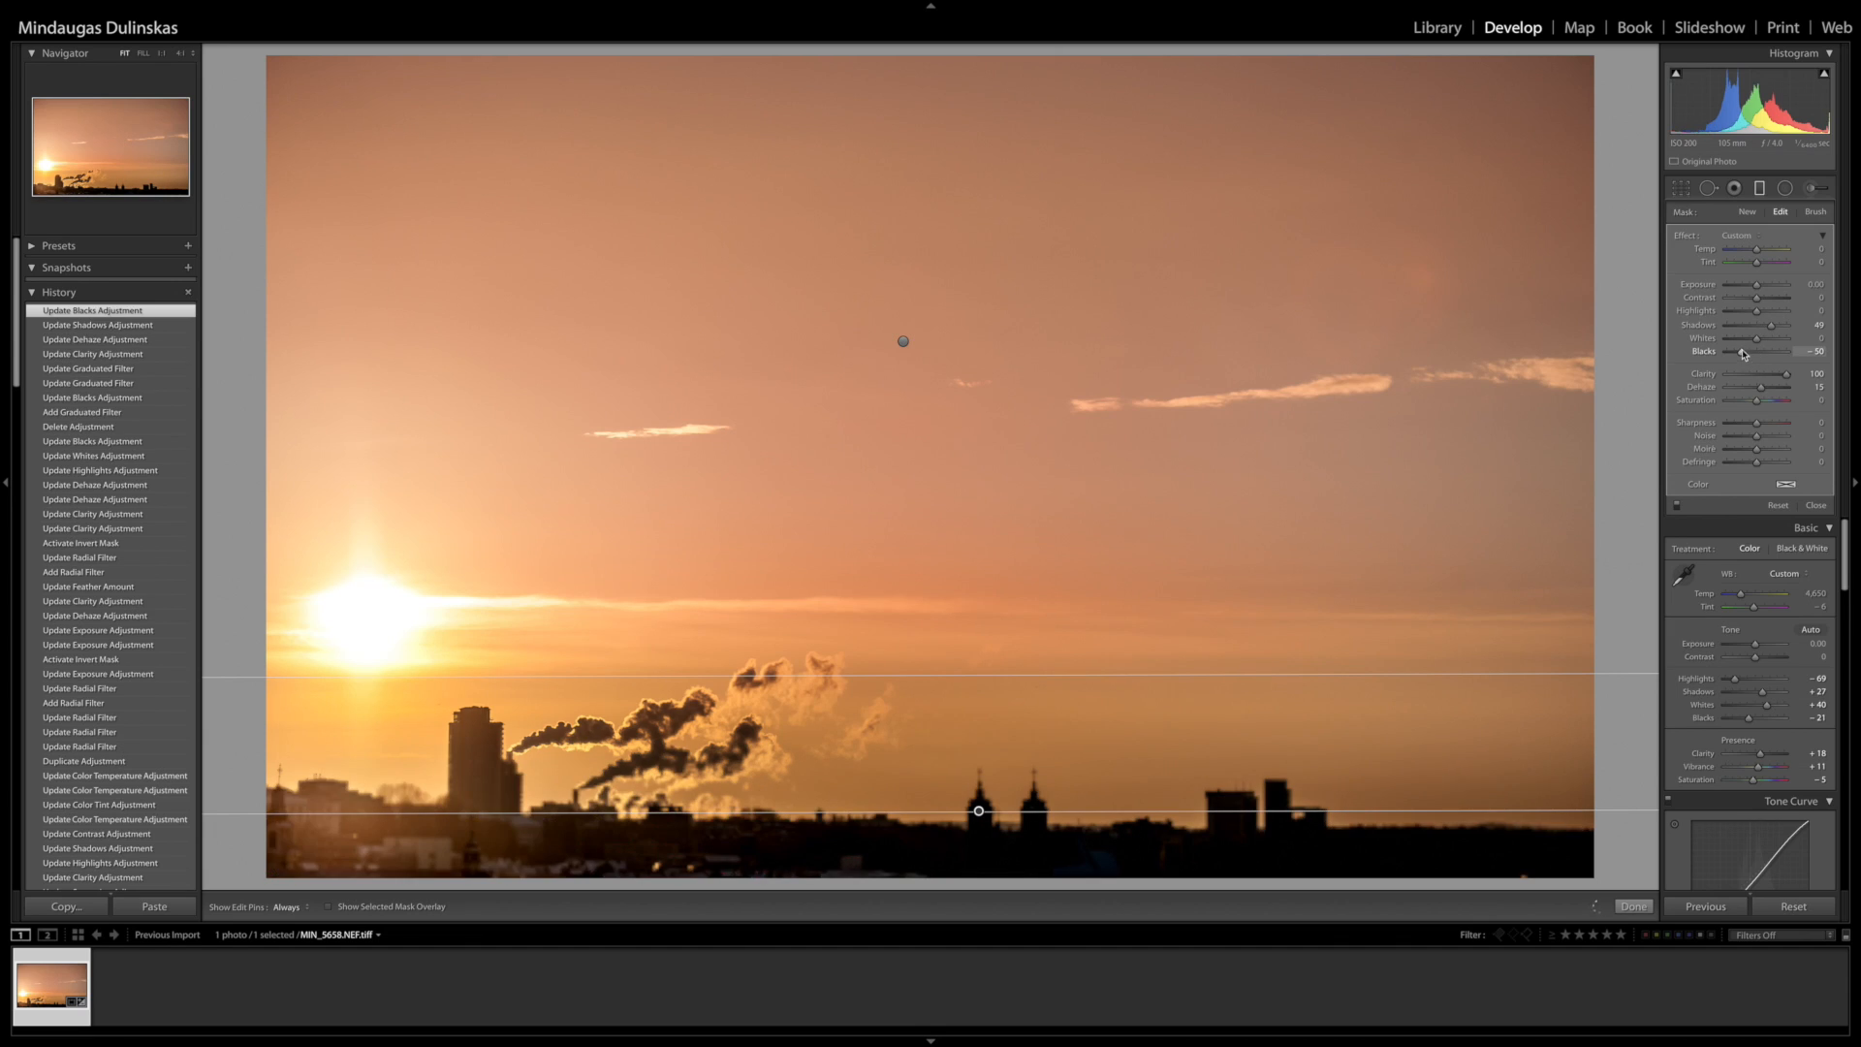
click(1637, 907)
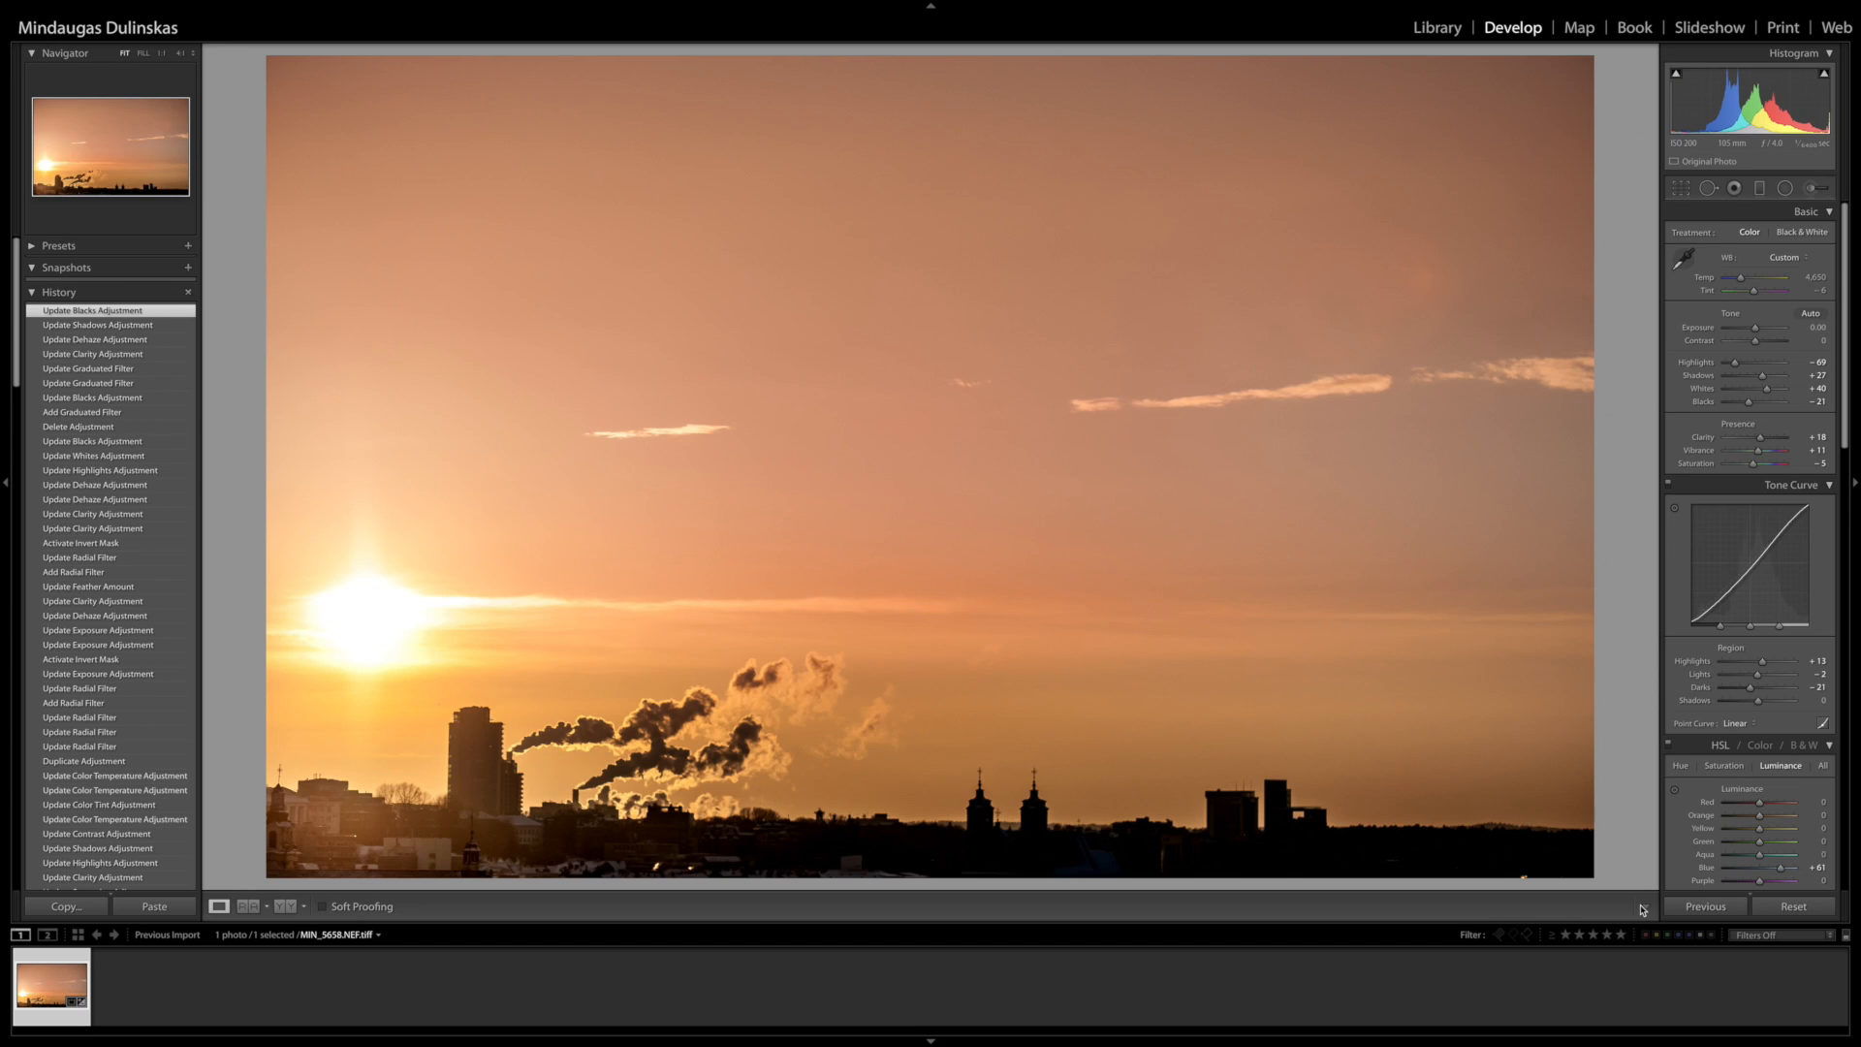
- Set the photo's global Contrast to +33 and Exposure to +0.10
drag(1754, 341, 1763, 351)
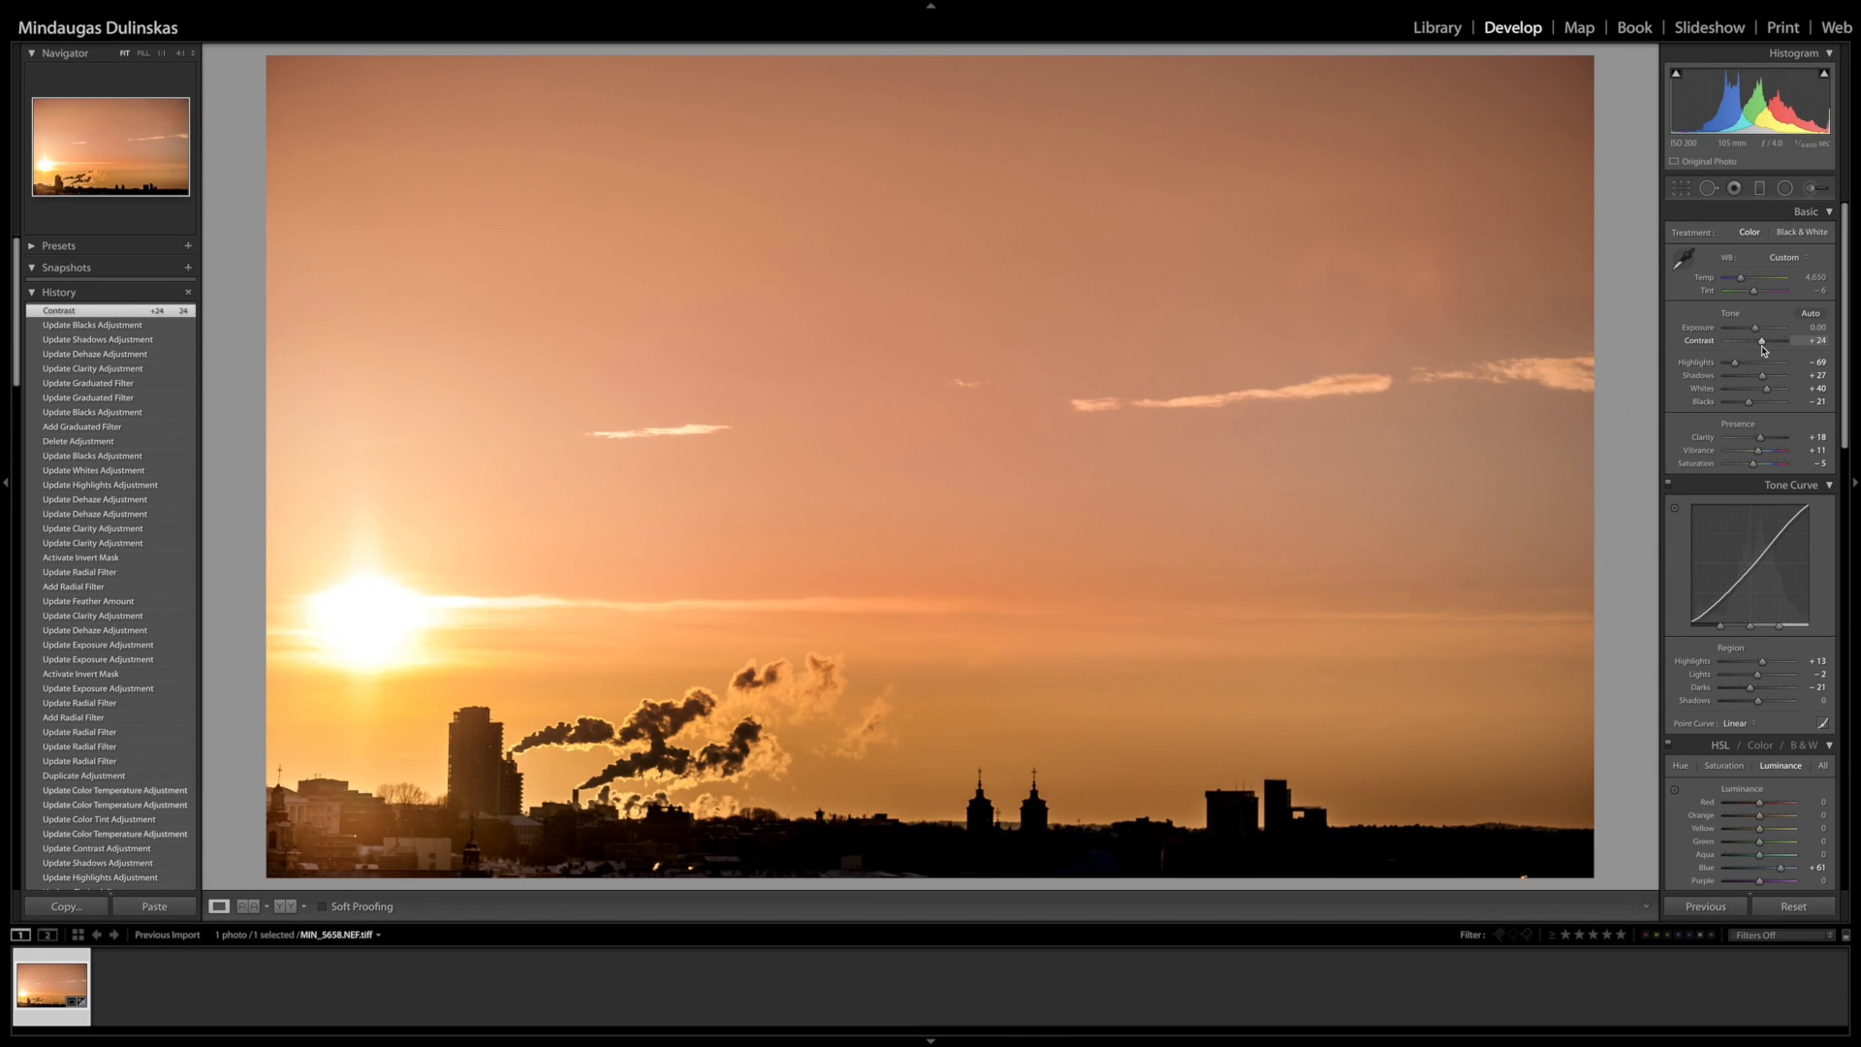
drag(1763, 346, 1766, 344)
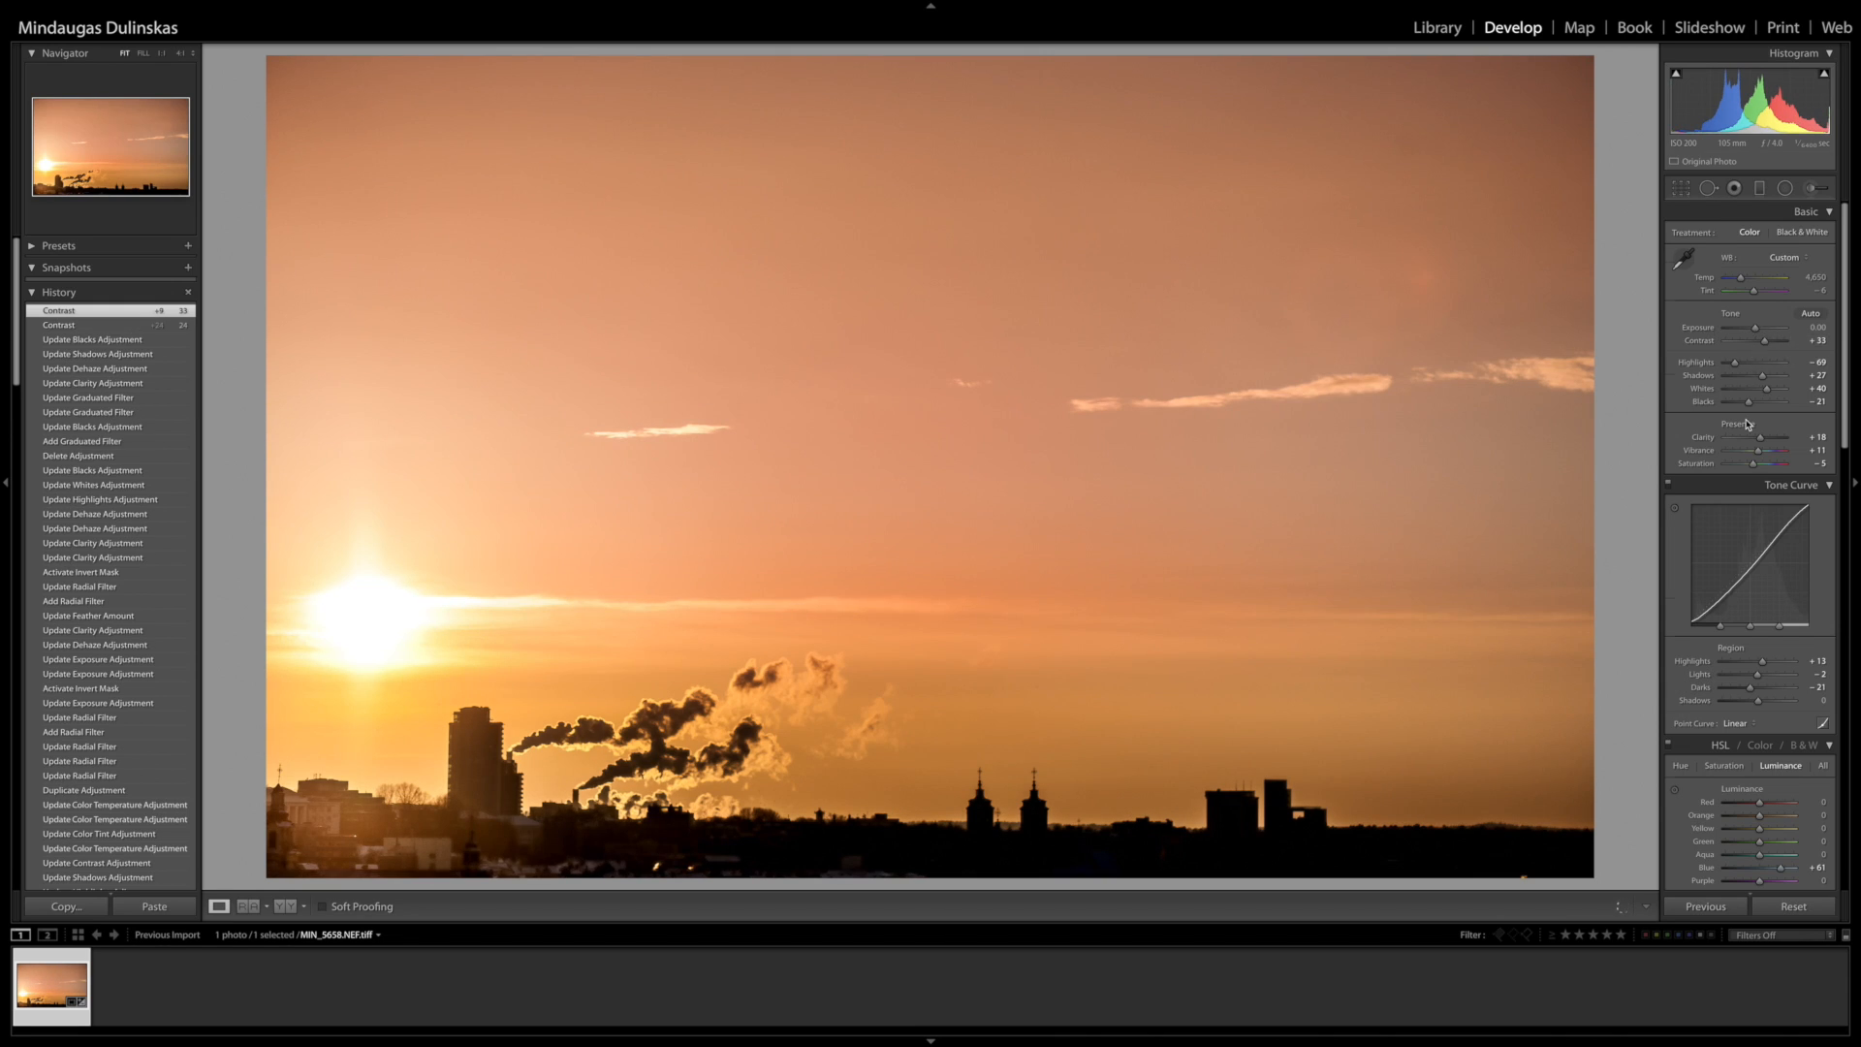
scroll(1707, 409, down, 5)
scroll(1706, 409, up, 5)
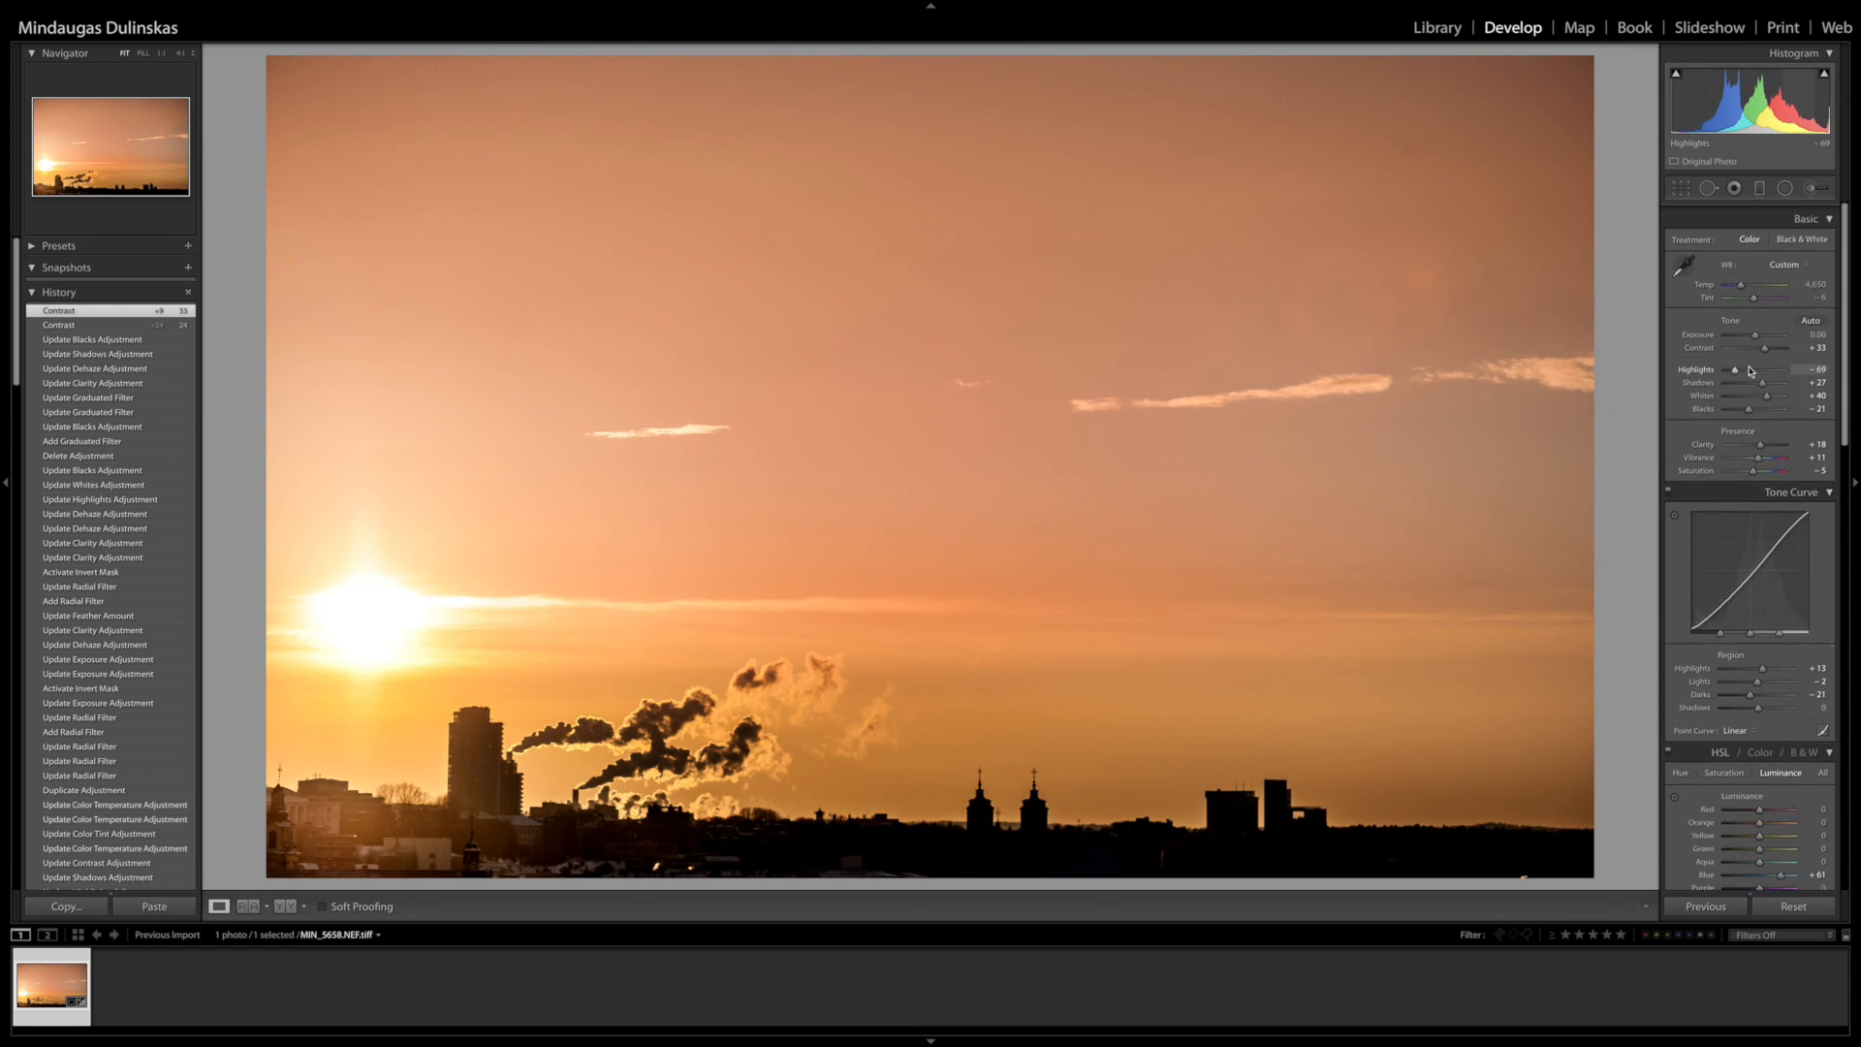
drag(1755, 329, 1754, 331)
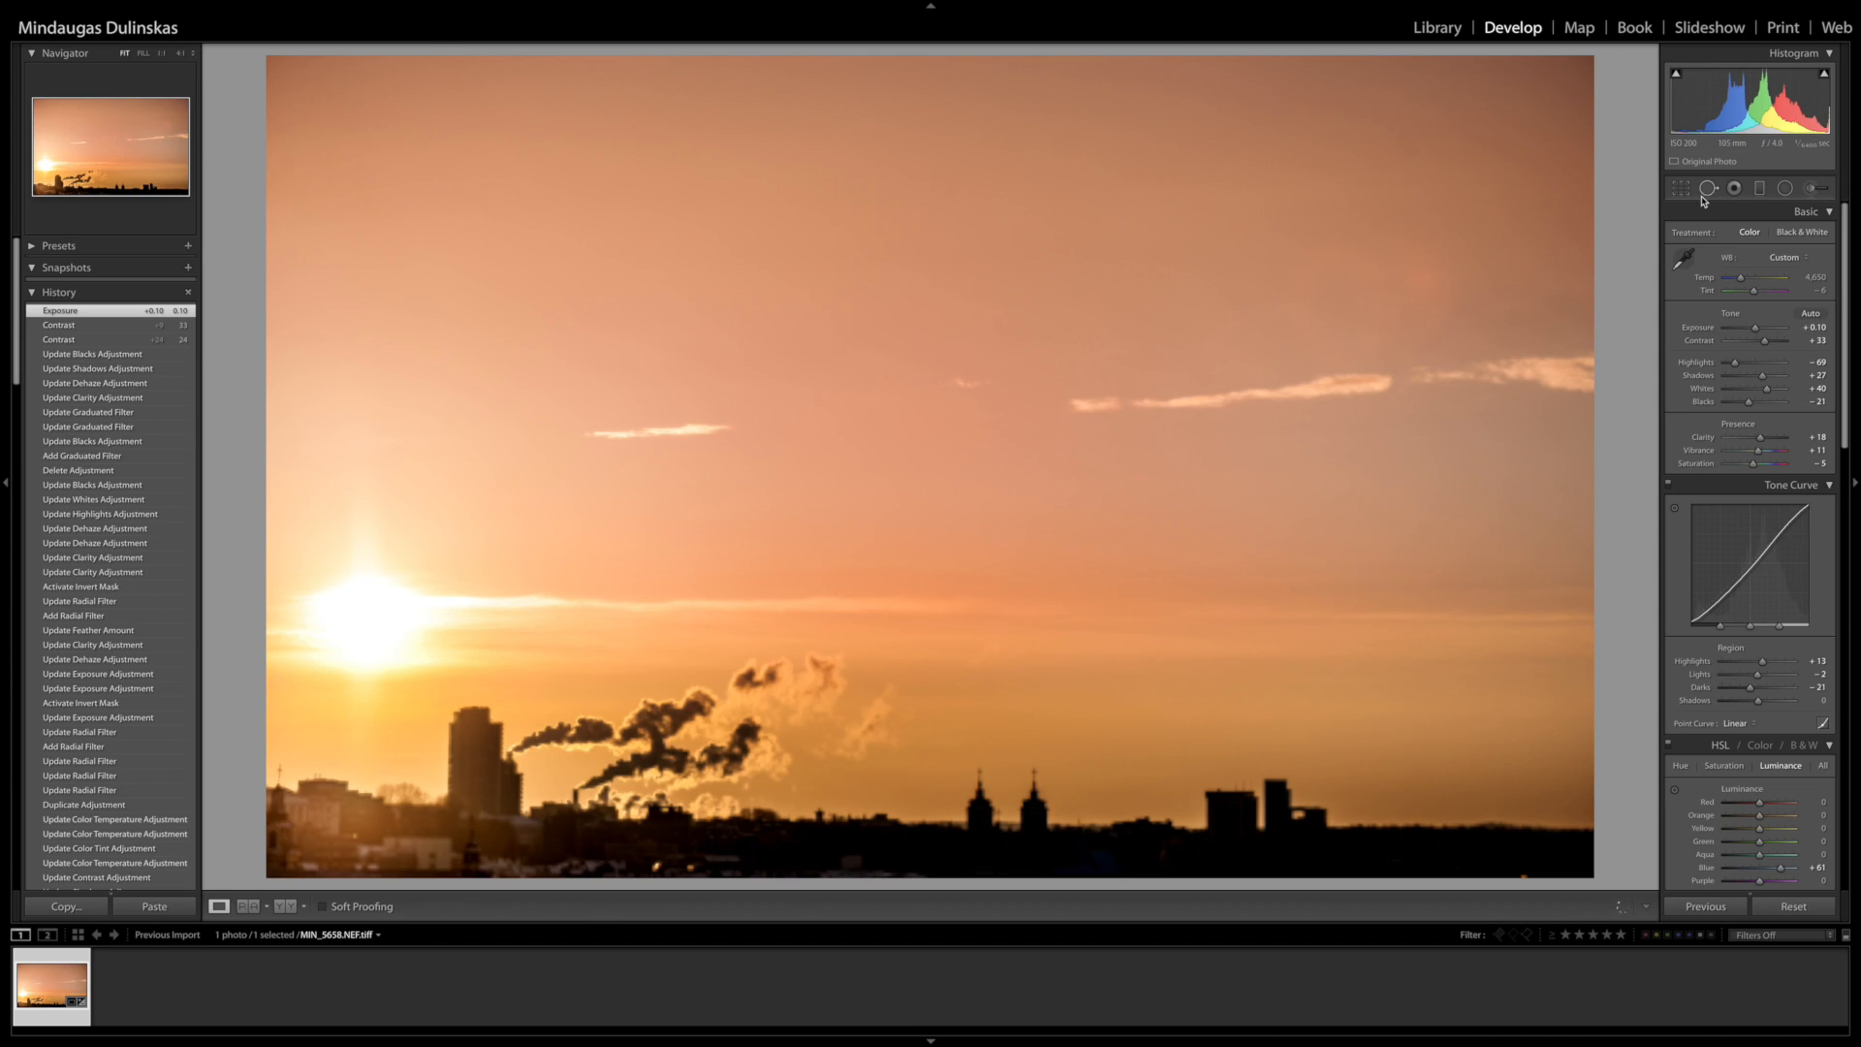
- Place seven small radial filters with neutral settings at different spots across the sky, including one above the sun
click(1785, 188)
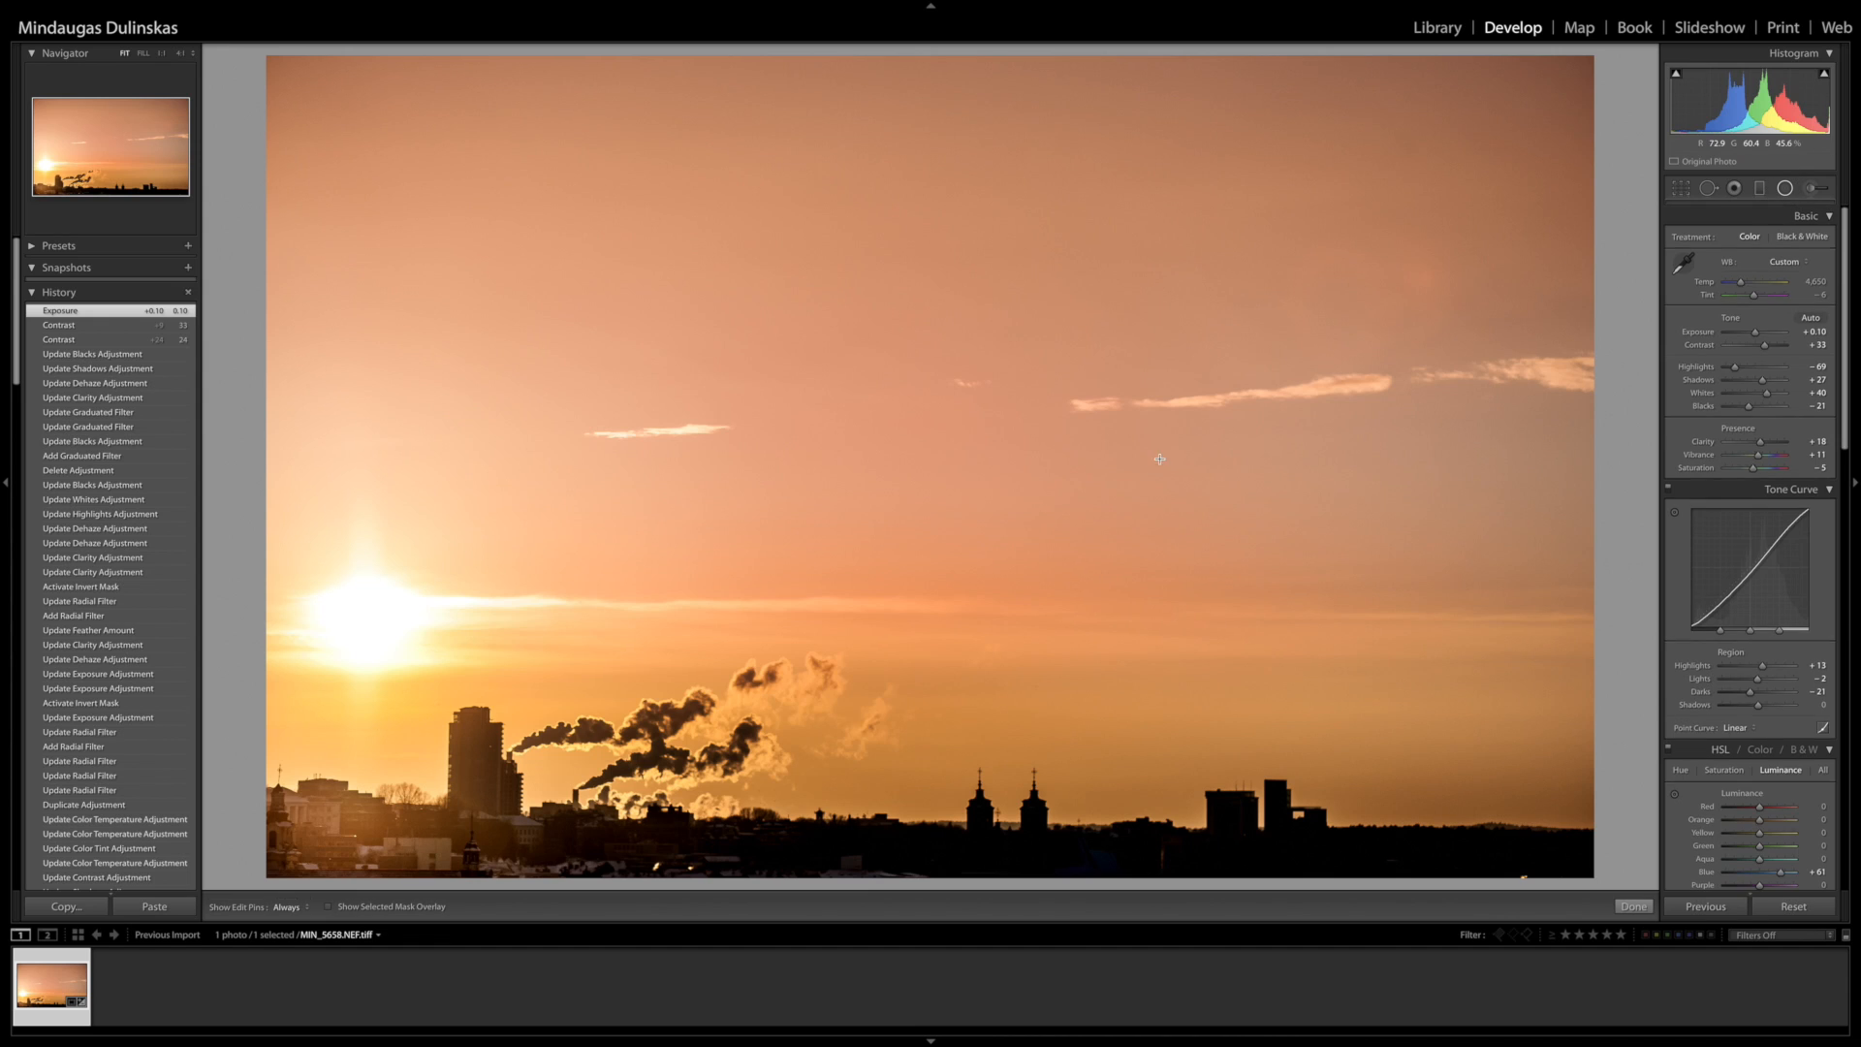
drag(1158, 442, 1220, 496)
drag(1097, 673, 1142, 720)
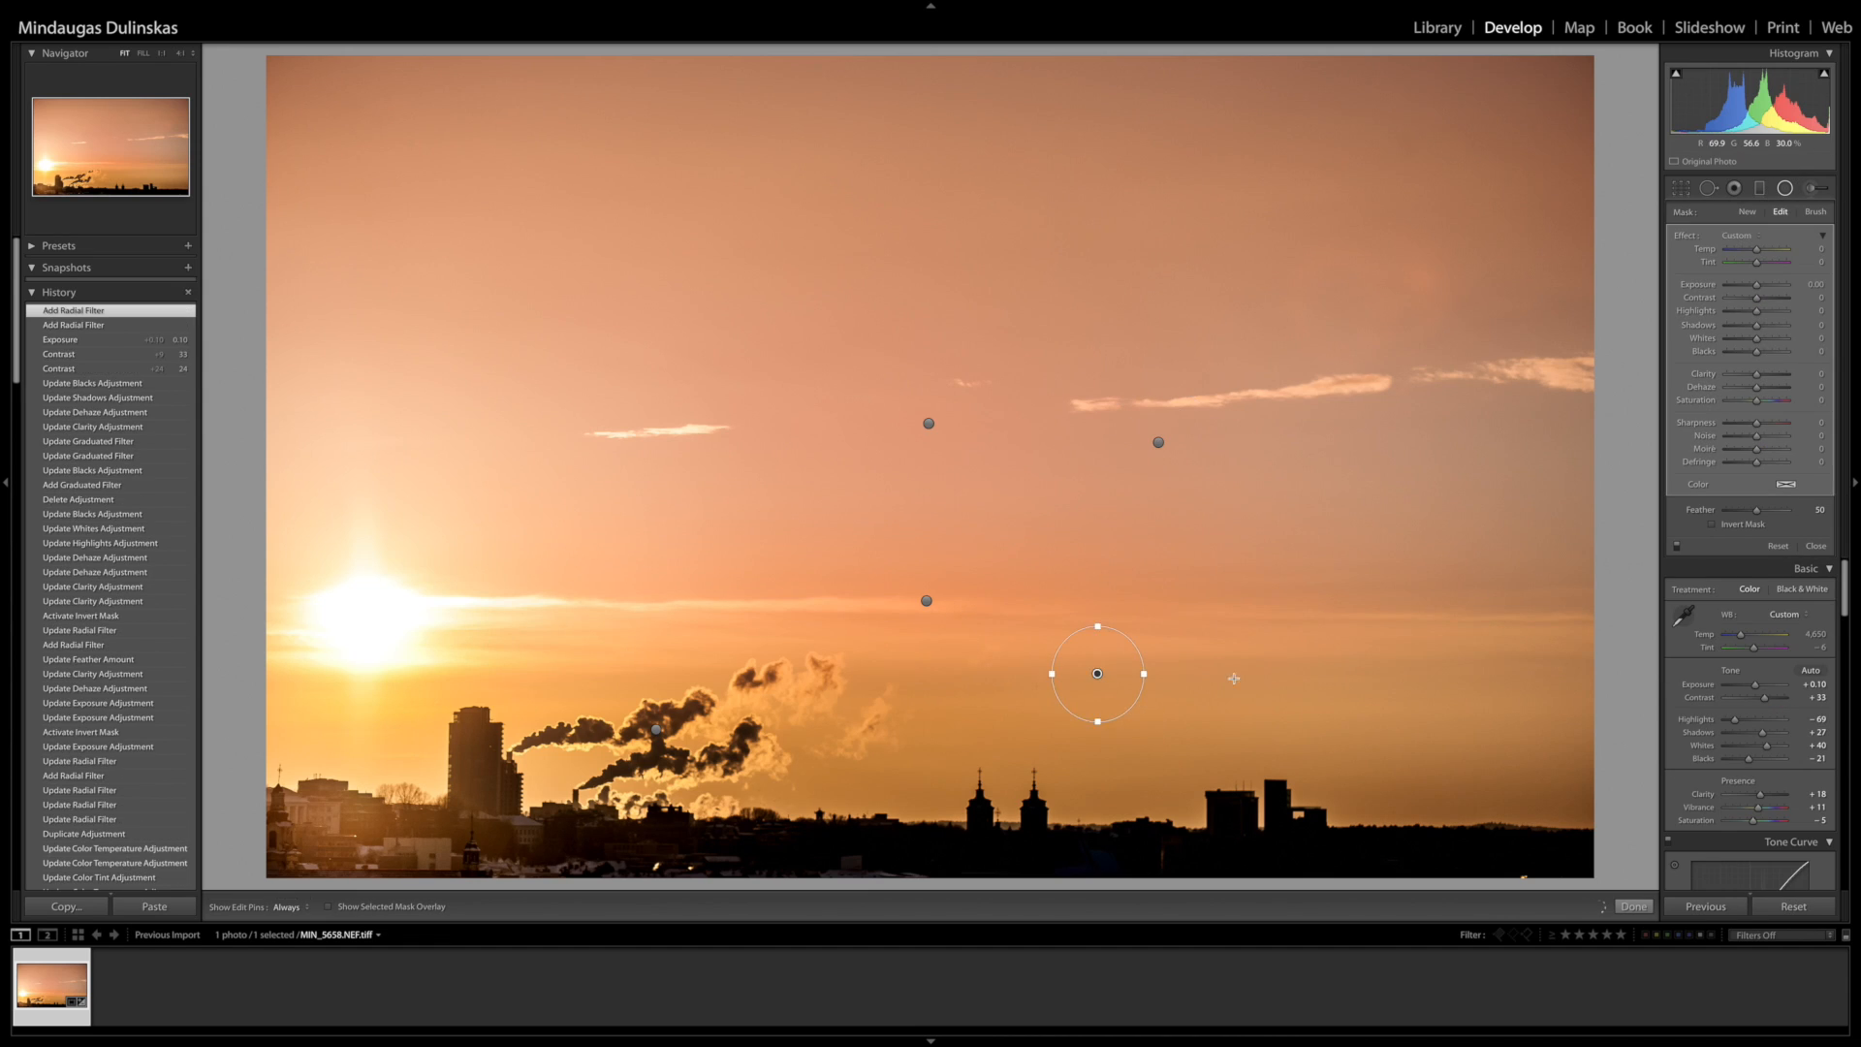
drag(1245, 663, 1311, 732)
drag(1330, 632, 1397, 703)
drag(1412, 392, 1446, 427)
drag(833, 503, 902, 570)
drag(485, 565, 602, 660)
- Try an inverted radial filter on the high-rise building with Shadows 100 and Exposure -0.92, delete it and finish filter editing
drag(474, 761, 514, 830)
drag(472, 760, 477, 763)
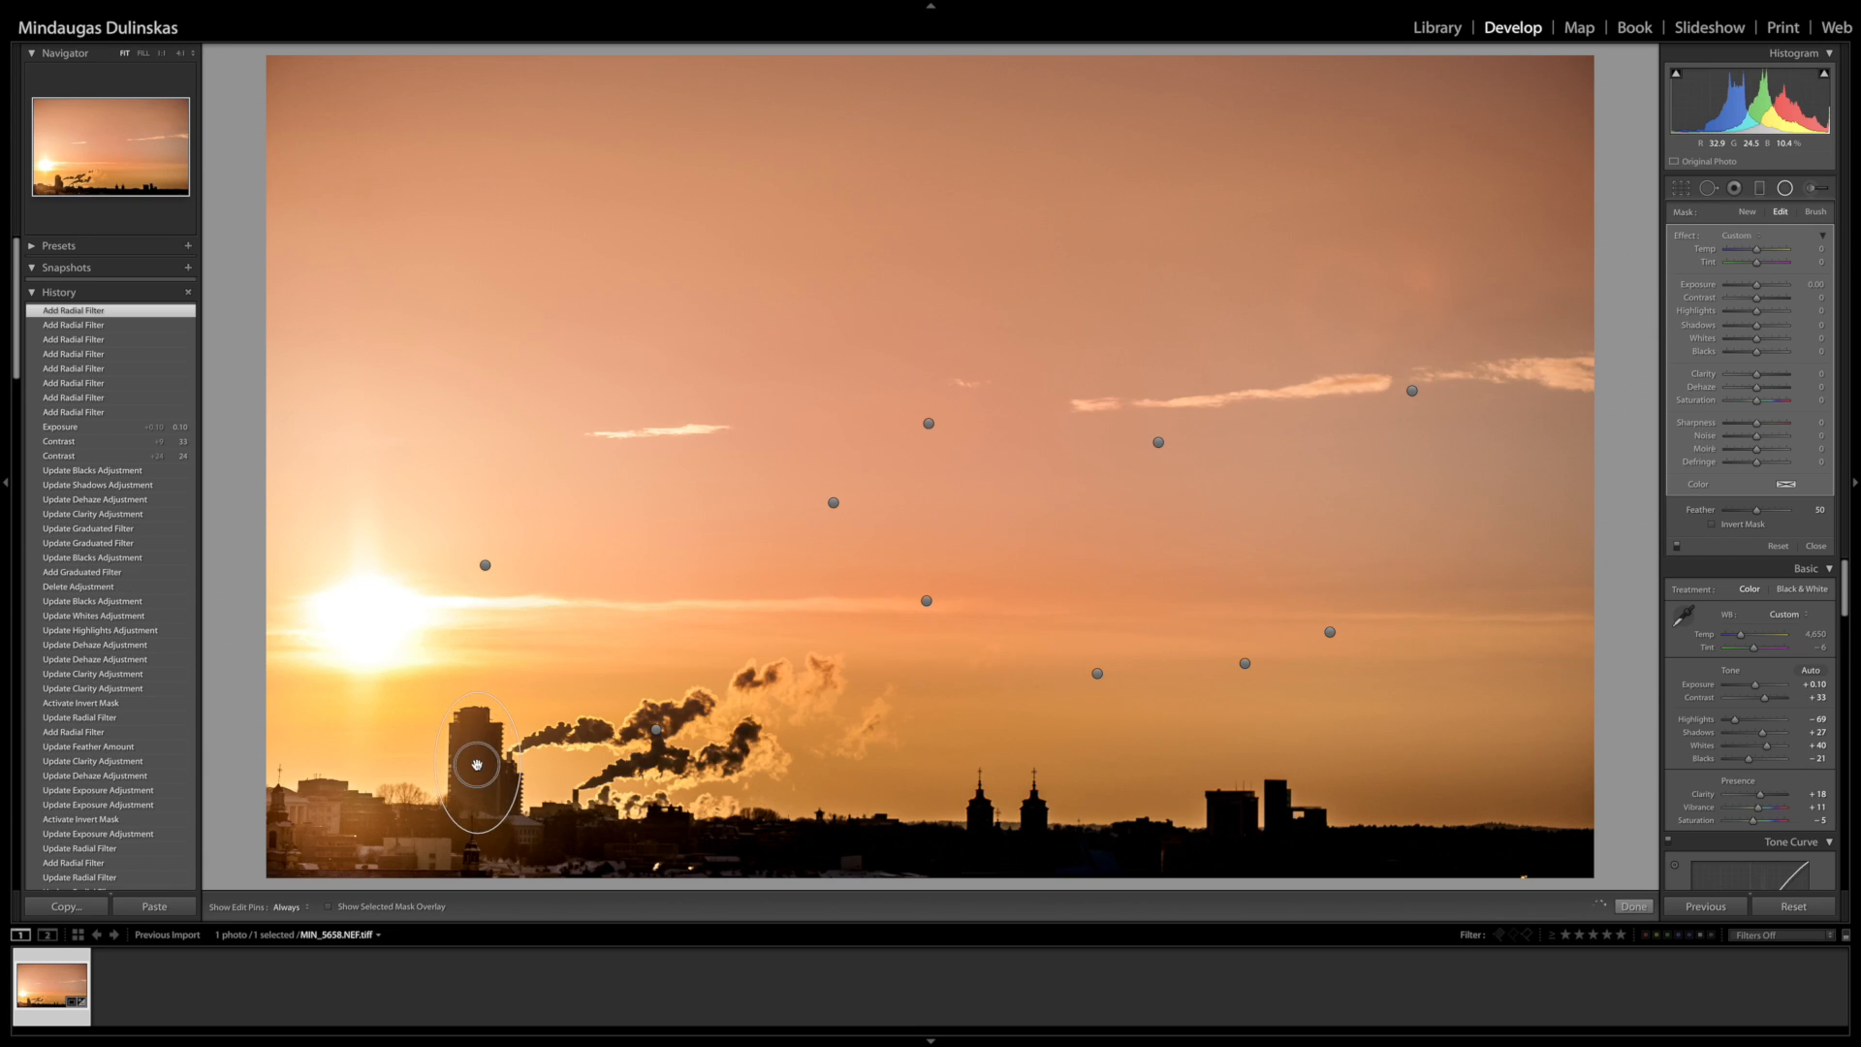
click(1712, 524)
drag(1780, 335, 1767, 287)
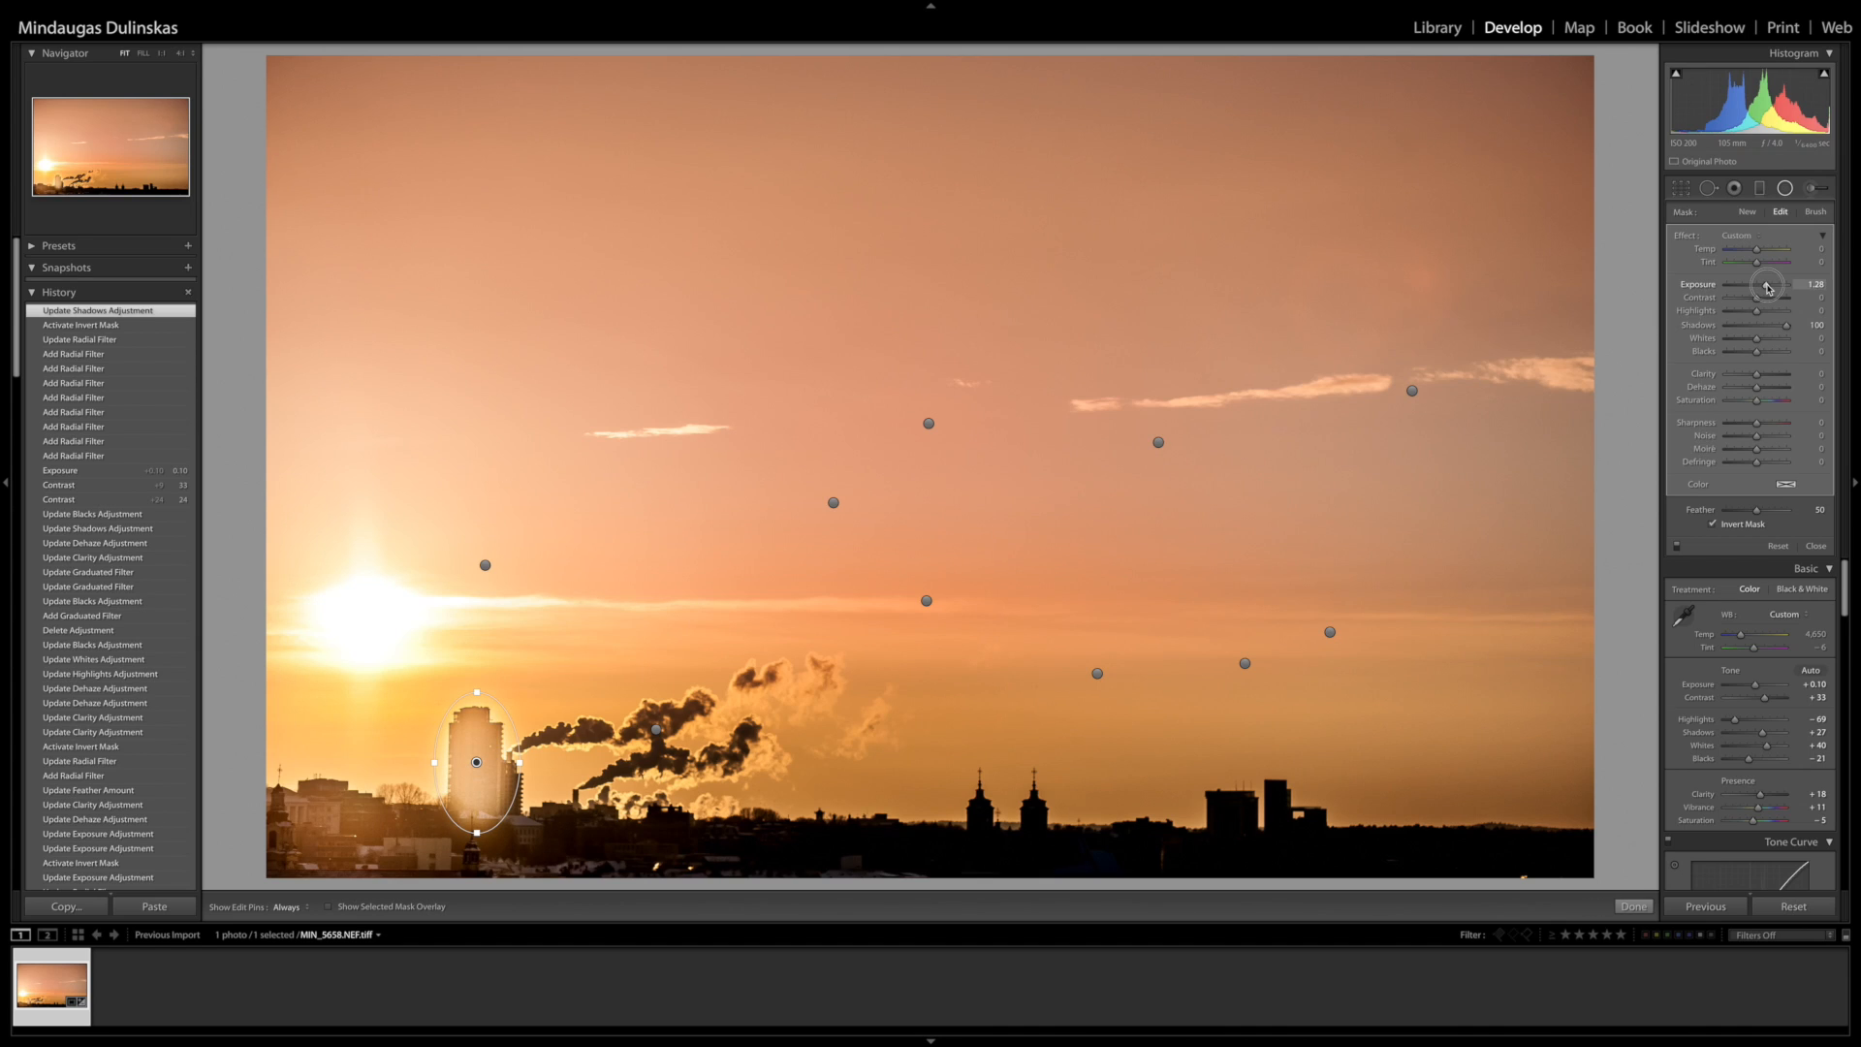
drag(1767, 287, 1751, 290)
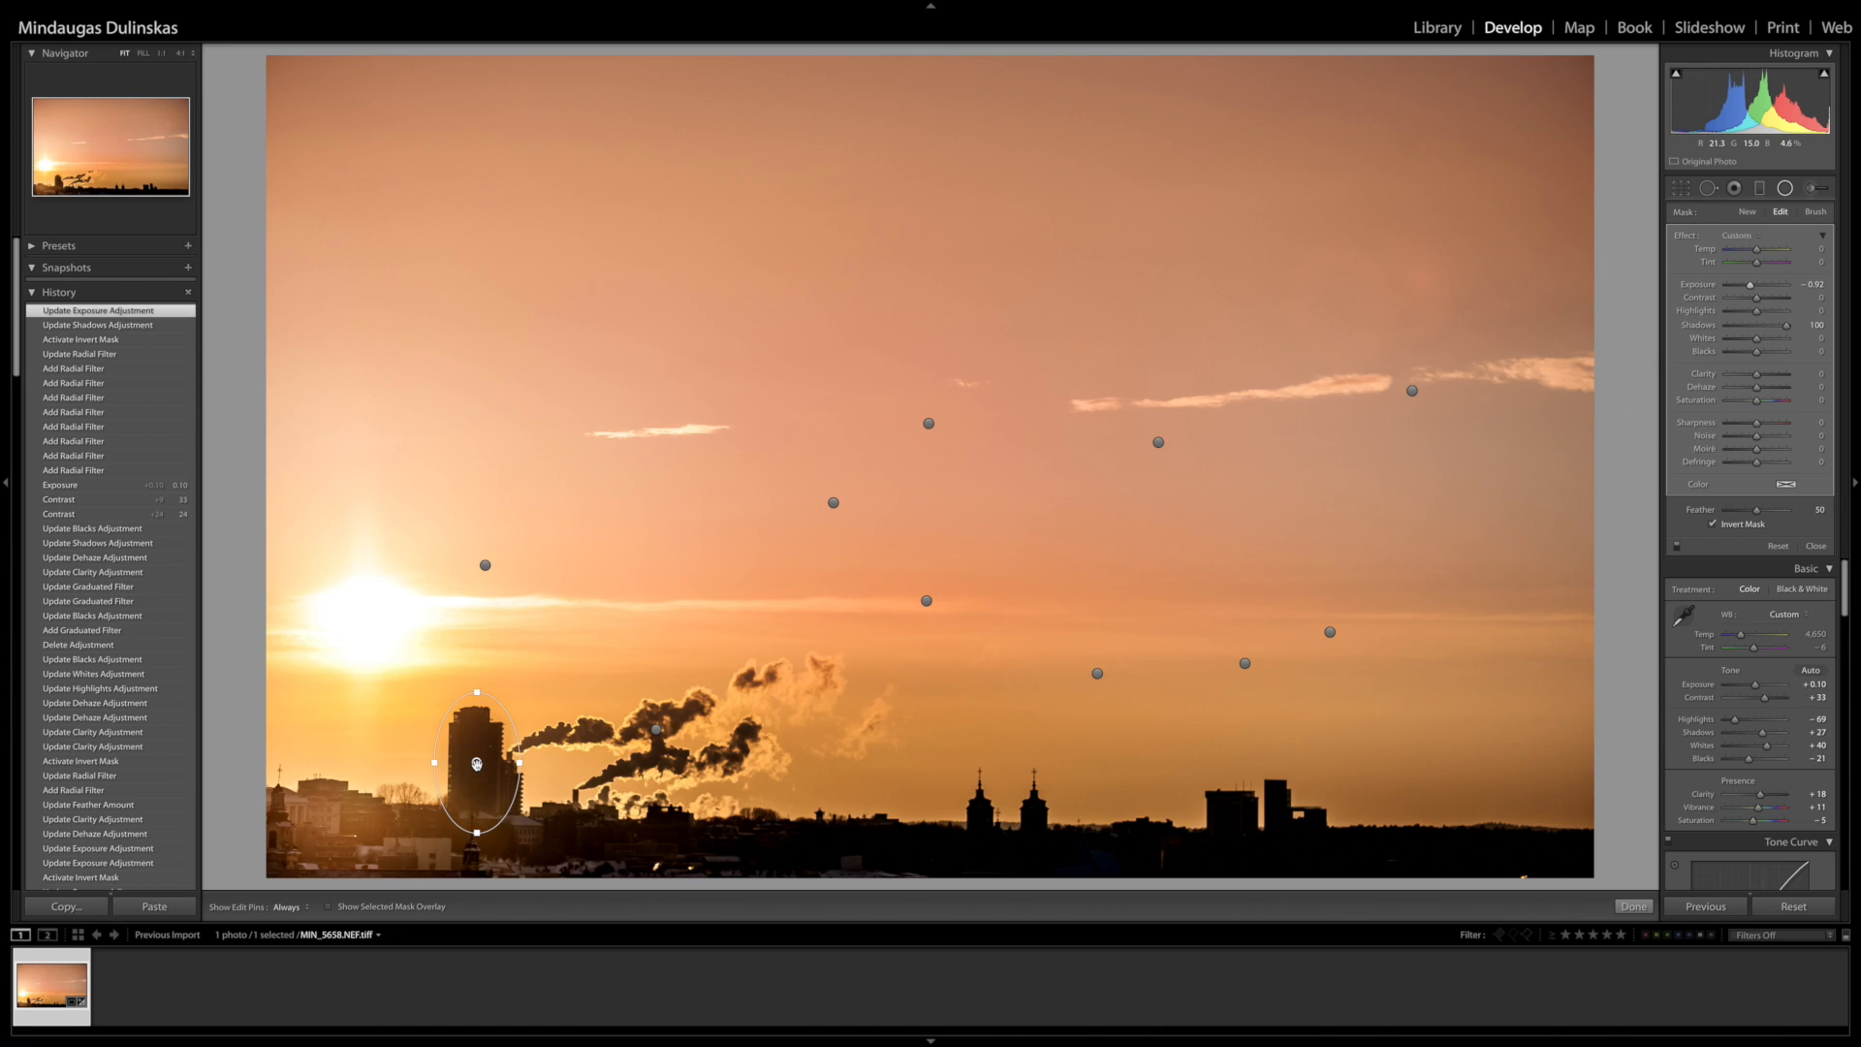
key(Delete)
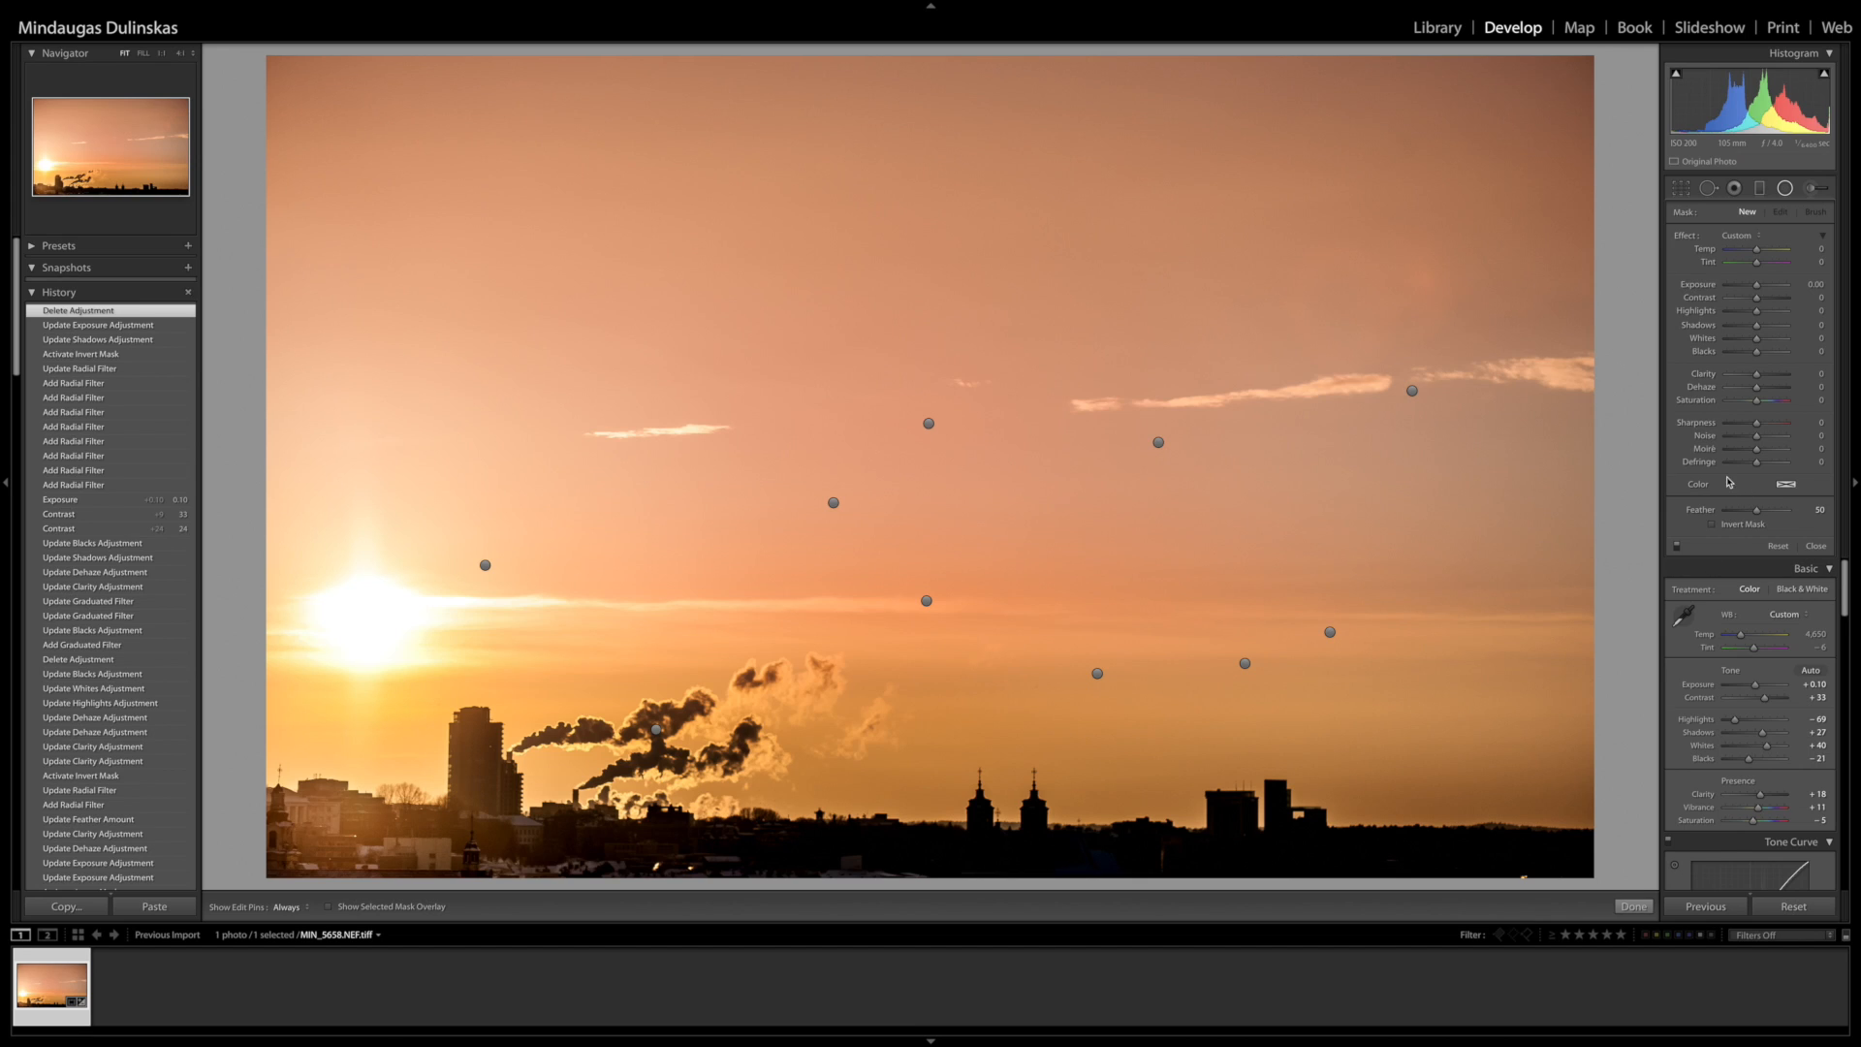
click(1817, 546)
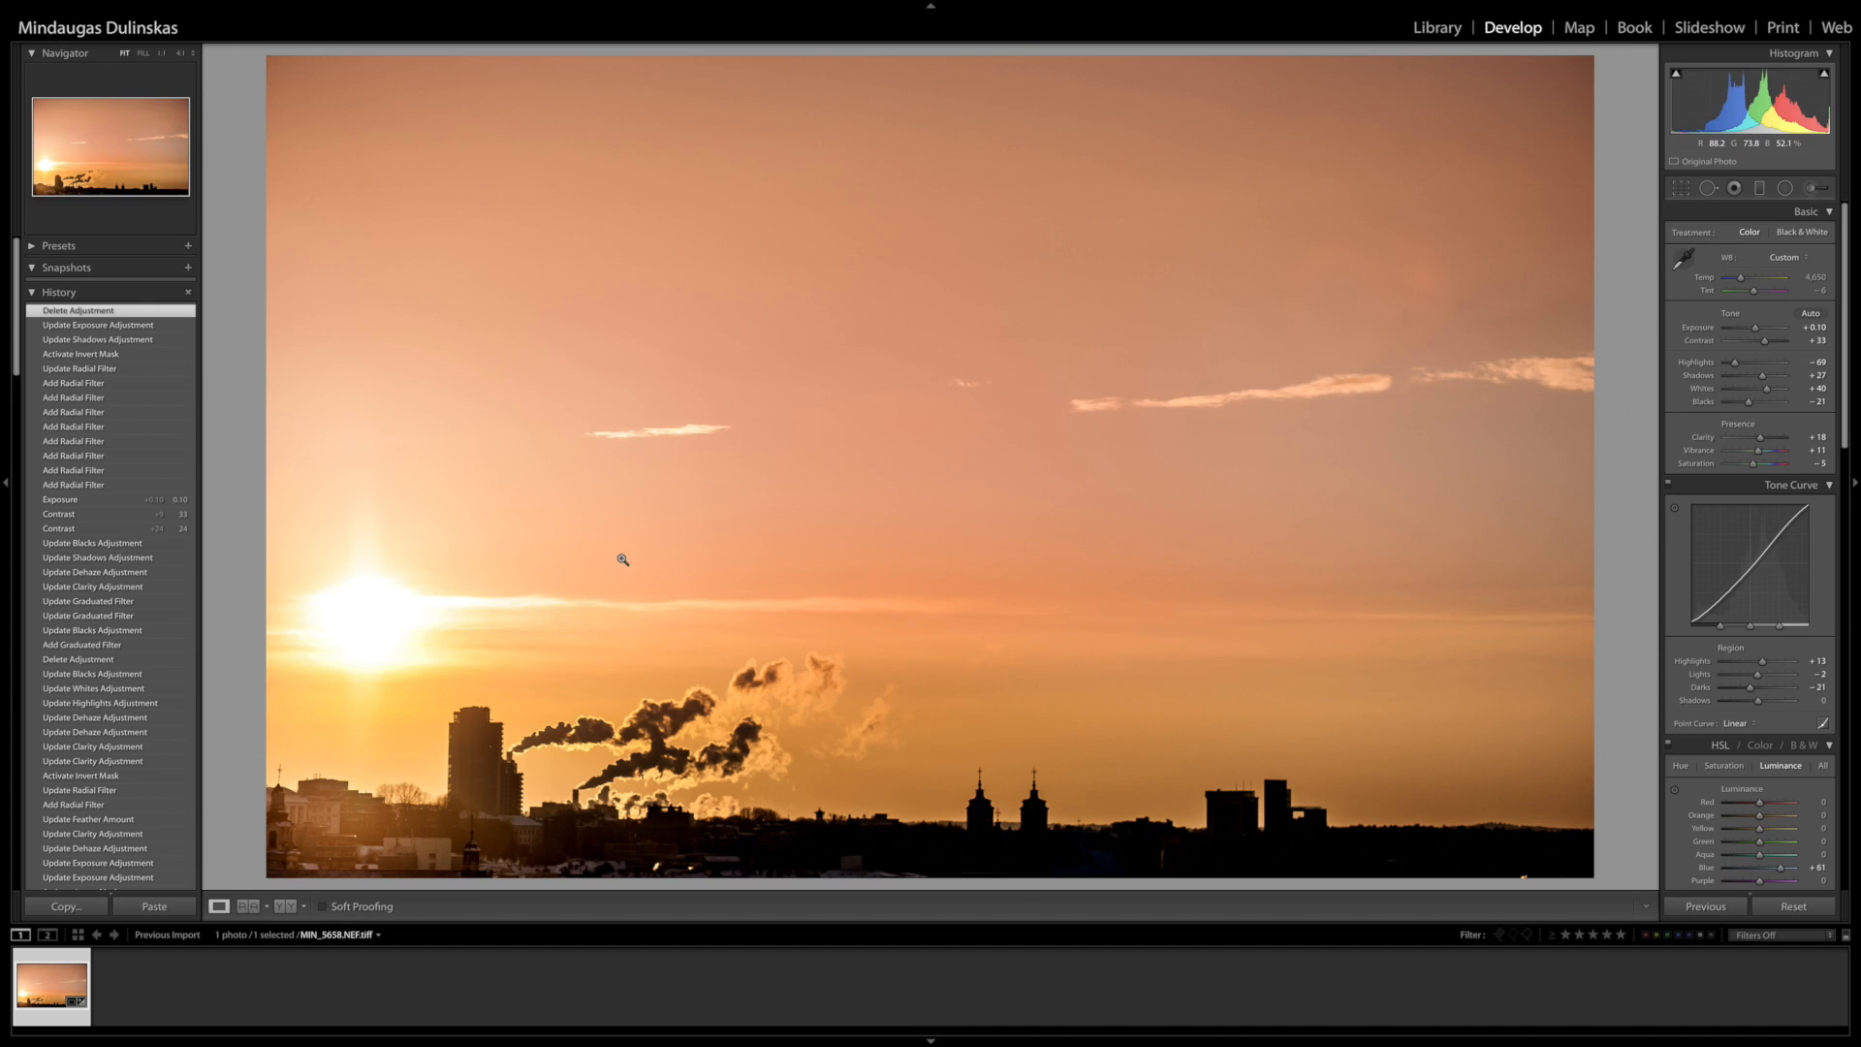